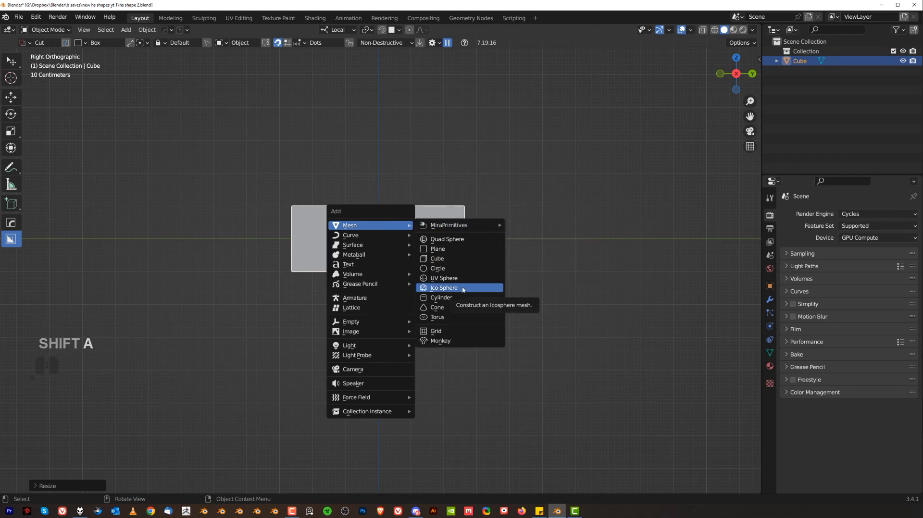
Add a mesh cylinder with 80 vertices, 1 m radius and 2 m depth at the block's centre
click(438, 307)
key(x)
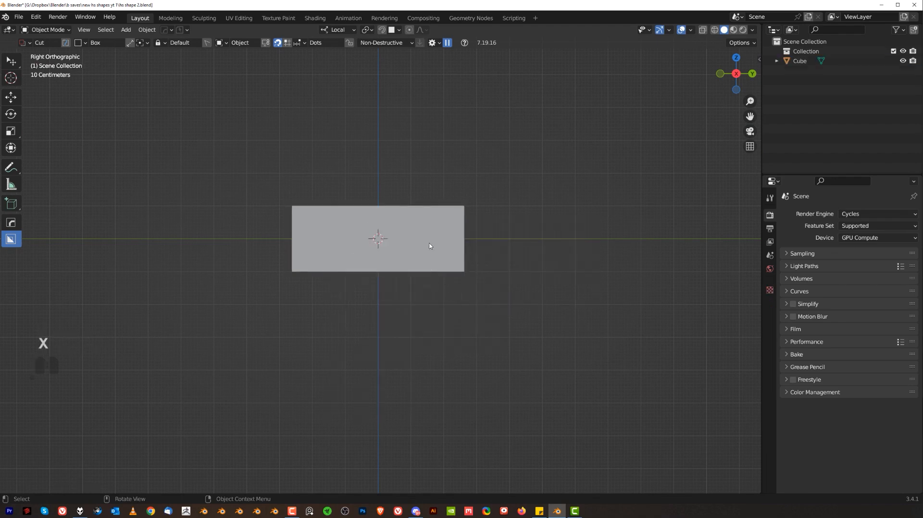
key(shift+a)
click(464, 310)
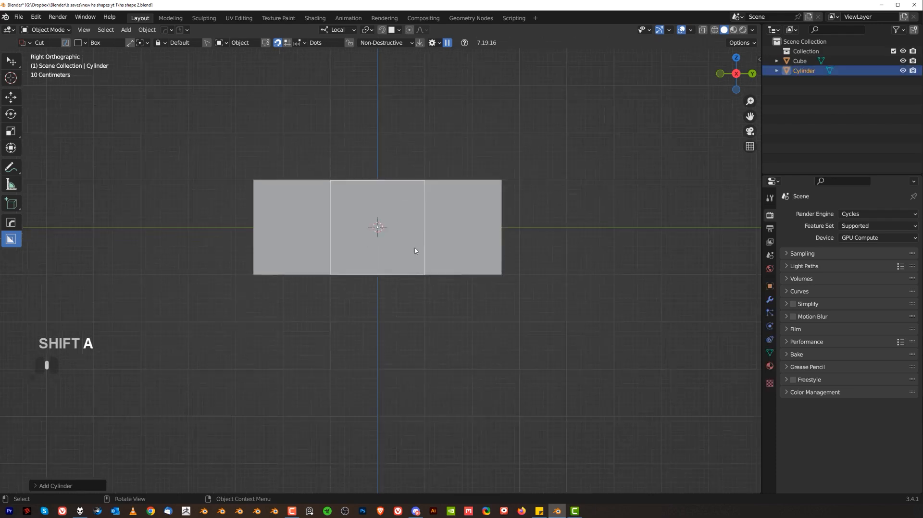
middle_drag(464, 312, 125, 417)
click(86, 485)
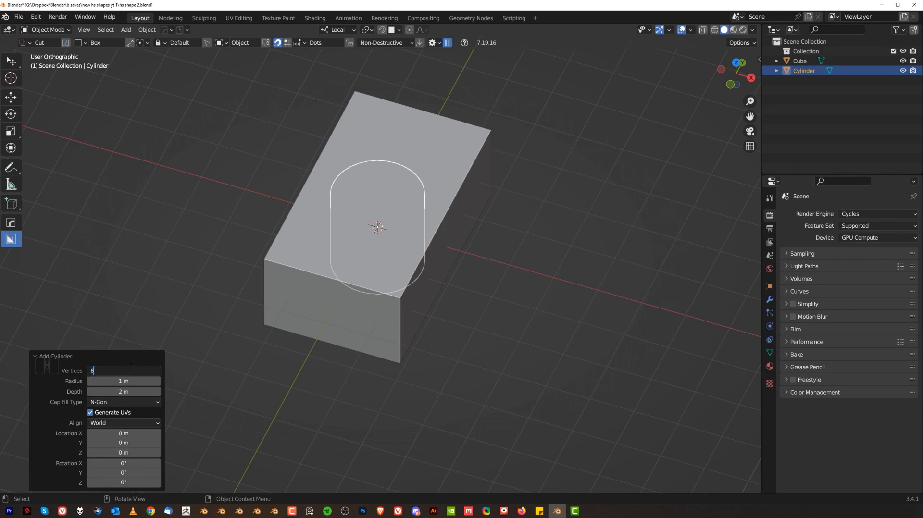
middle_drag(429, 262, 471, 220)
scroll(471, 220, down, 1)
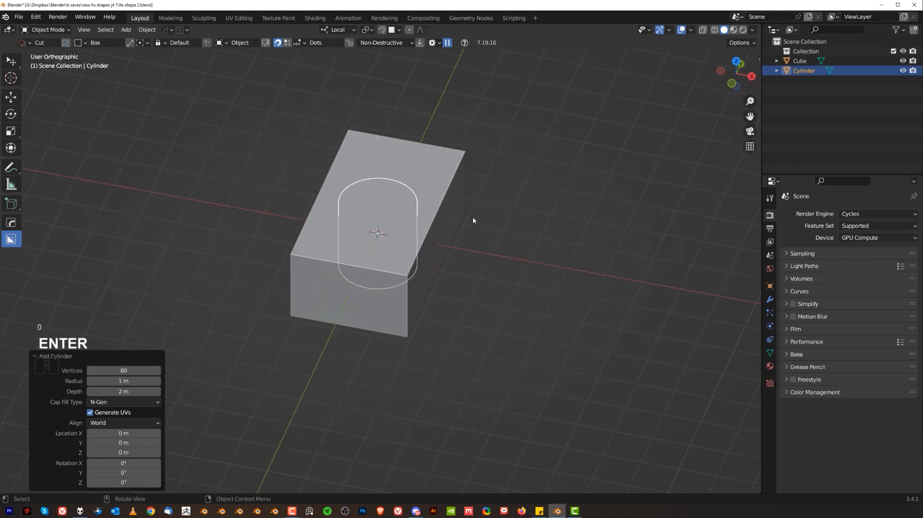
Rotate the cylinder 90° about its local Y axis so it lies across the block
key(r)
key(y)
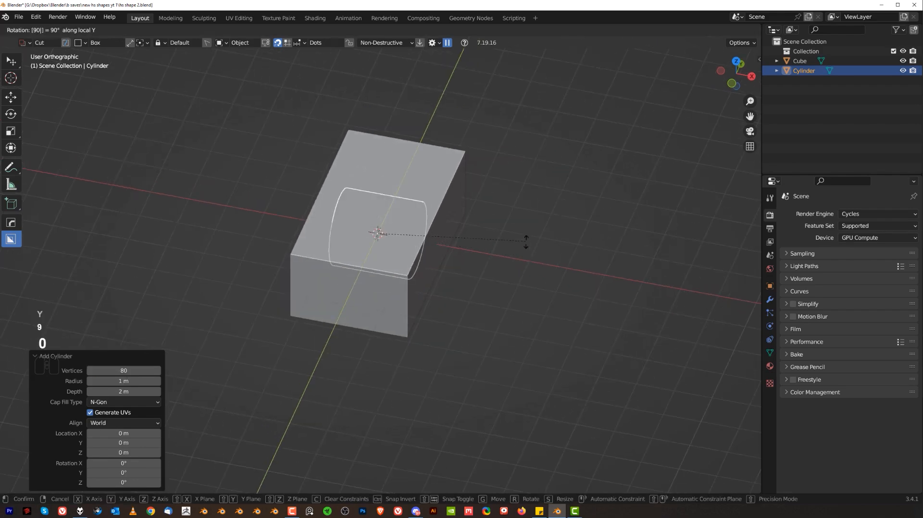
key(Return)
middle_drag(525, 235, 492, 236)
key(KP_5)
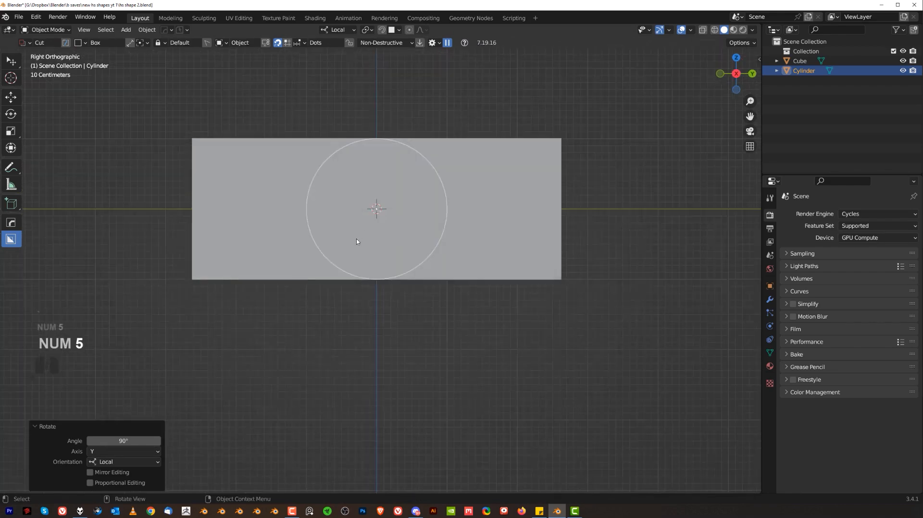
Move the cylinder about -2.81 m along Y to the block's end
scroll(356, 239, down, 2)
shift+middle_drag(356, 239, 509, 295)
scroll(509, 294, down, 1)
key(g)
key(y)
click(450, 269)
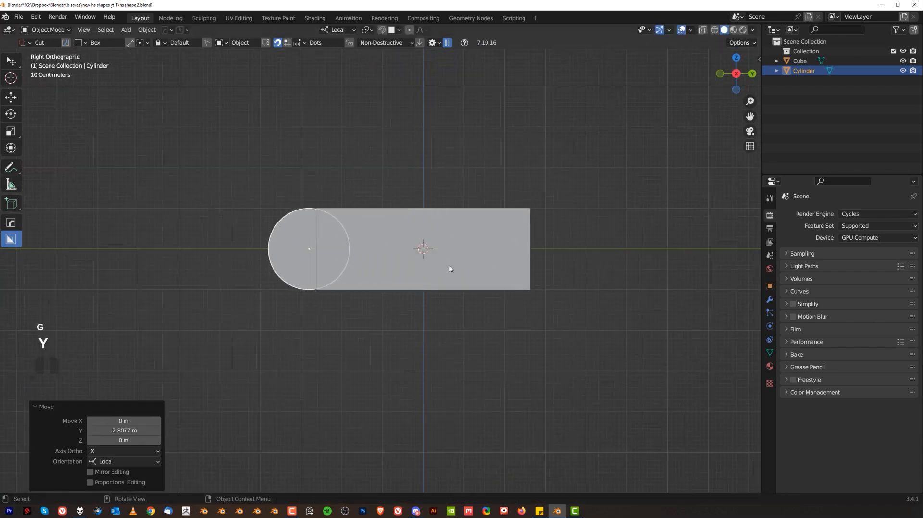
Shift the cylinder back about 0.25 m along Y so it rounds off the block's end
key(s)
key(Escape)
scroll(384, 255, up, 3)
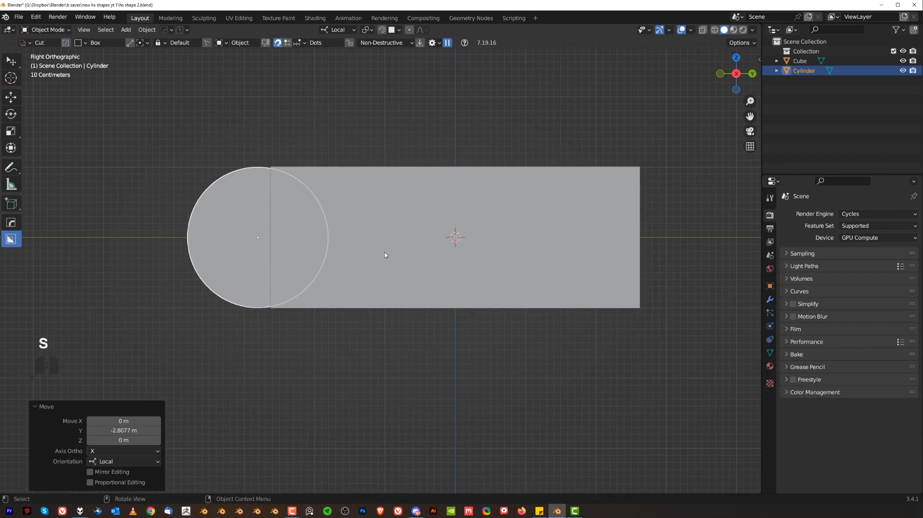
key(s)
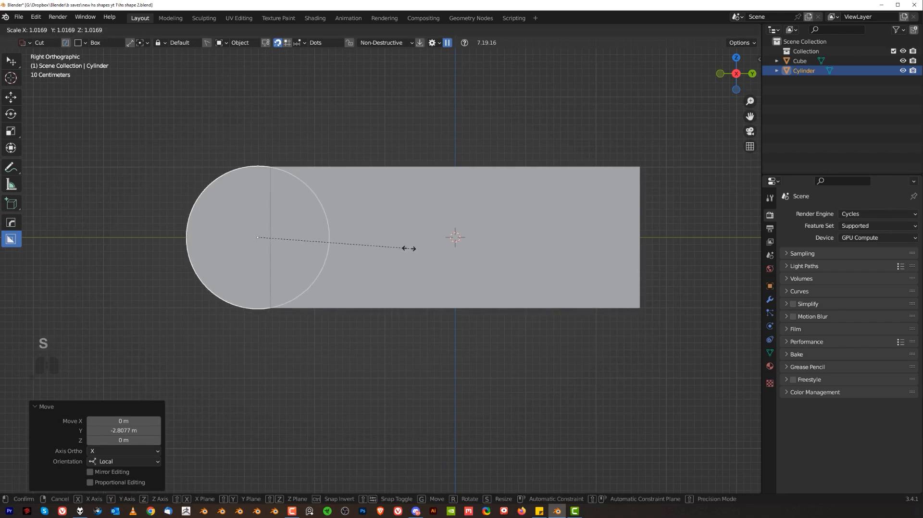
key(g)
key(y)
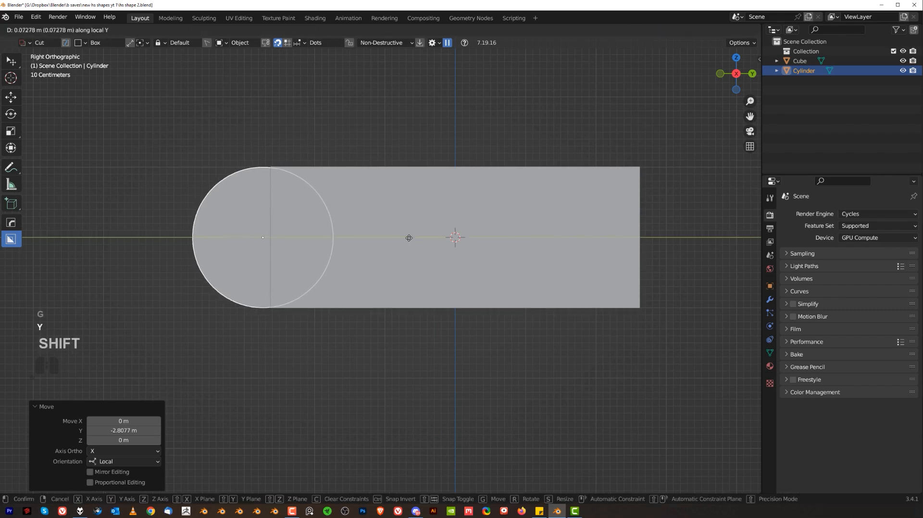
click(530, 246)
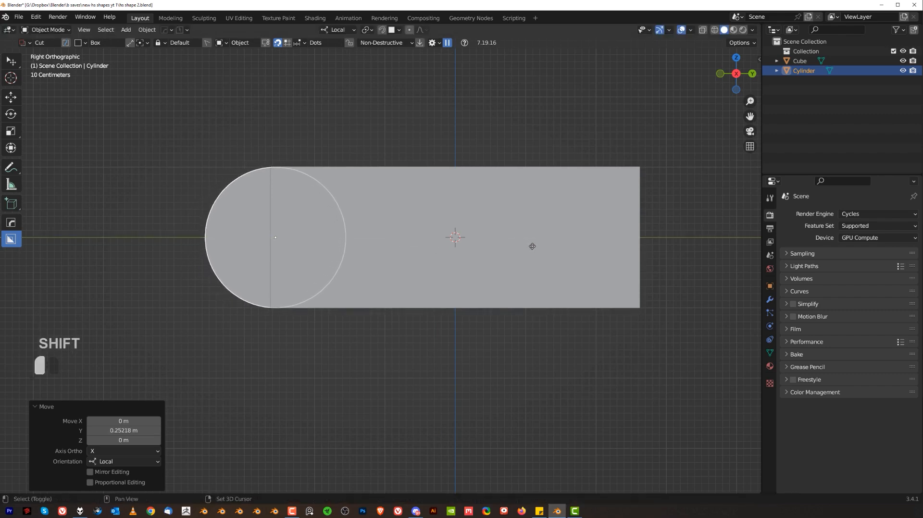
middle_drag(532, 247, 385, 283)
key(s)
key(x)
right_click(480, 282)
key(s)
key(x)
right_click(529, 288)
Set the transform orientation to Global and stretch the cylinder along X beyond the block's sides
click(338, 29)
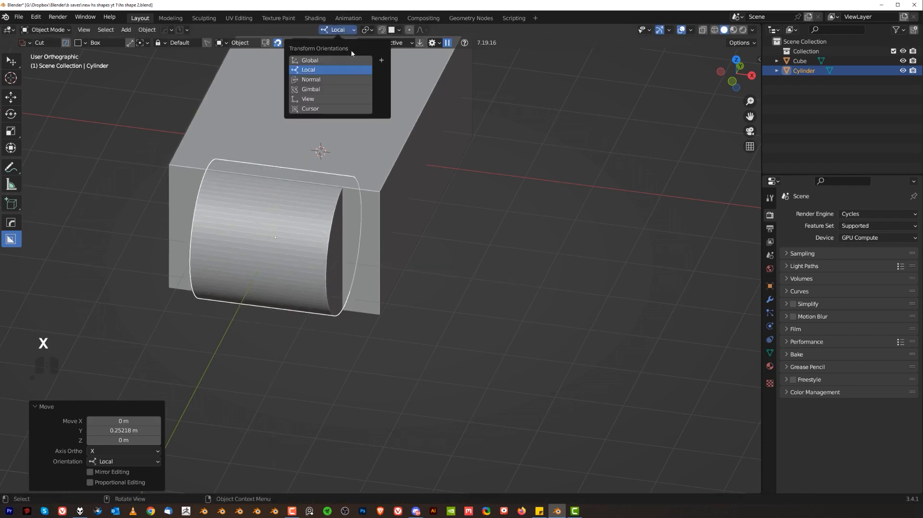
click(351, 60)
key(s)
key(x)
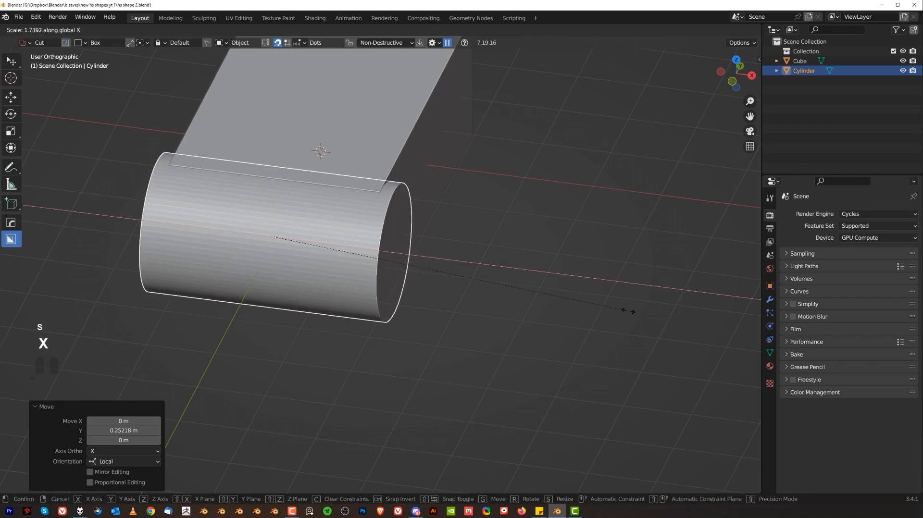
click(534, 240)
Sharpen the cylinder with HardOps and scale it up very slightly in all directions
key(q)
middle_drag(535, 241, 461, 247)
scroll(455, 248, up, 4)
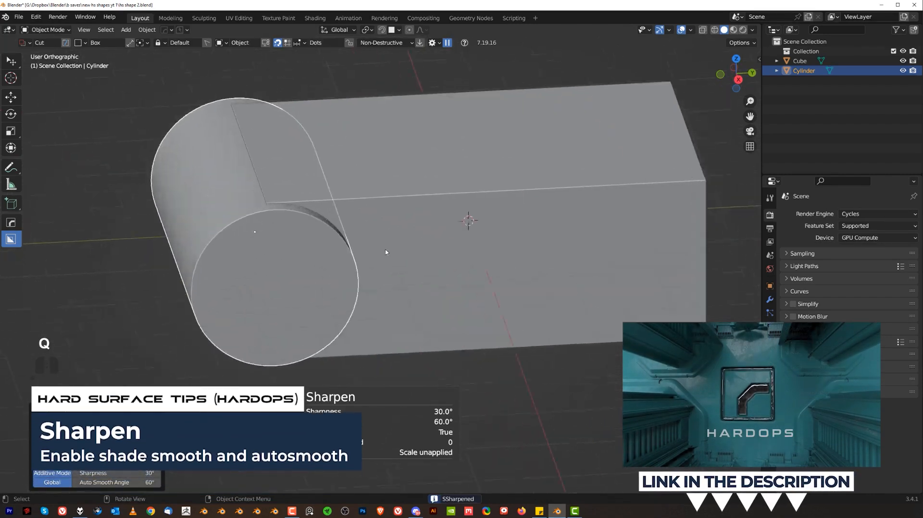
scroll(455, 247, up, 2)
key(s)
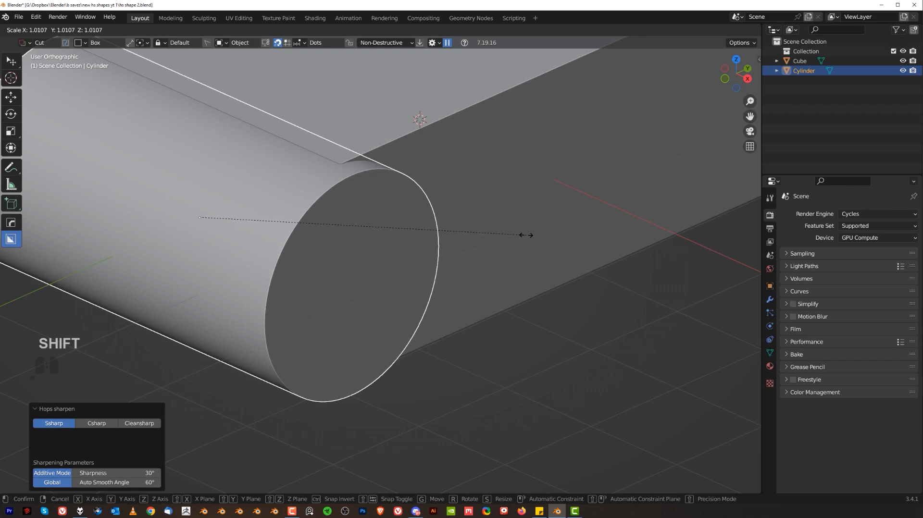
click(527, 233)
Mirror the cylinder along Y across the block to the opposite end using the mirror gizmo
mouse_move(527, 233)
middle_down()
mouse_move(437, 201)
mouse_move(489, 229)
mouse_move(537, 234)
middle_up()
middle_drag(369, 169, 445, 219)
key(KP_5)
shift+click(446, 216)
key(alt+x)
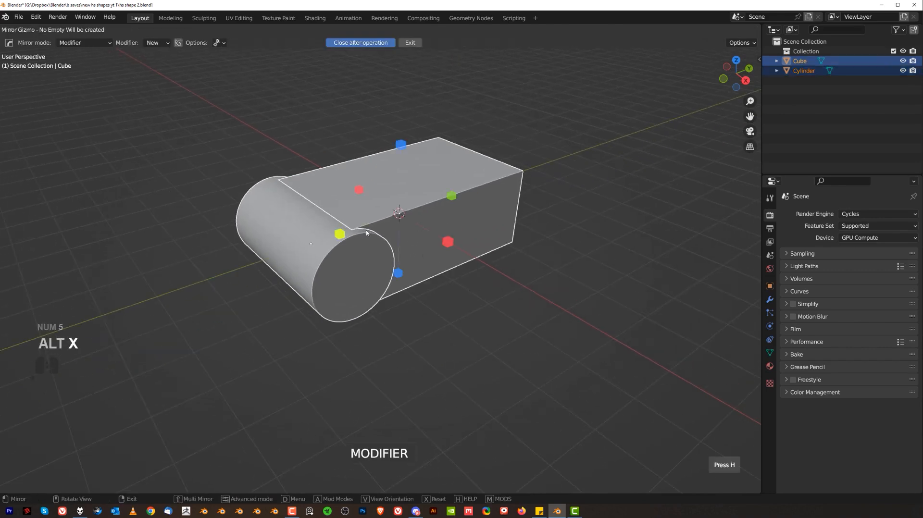
click(340, 233)
middle_drag(547, 200, 521, 250)
Add another 80-vertex cylinder standing upright at the block's centre
key(KP_7)
key(KP_5)
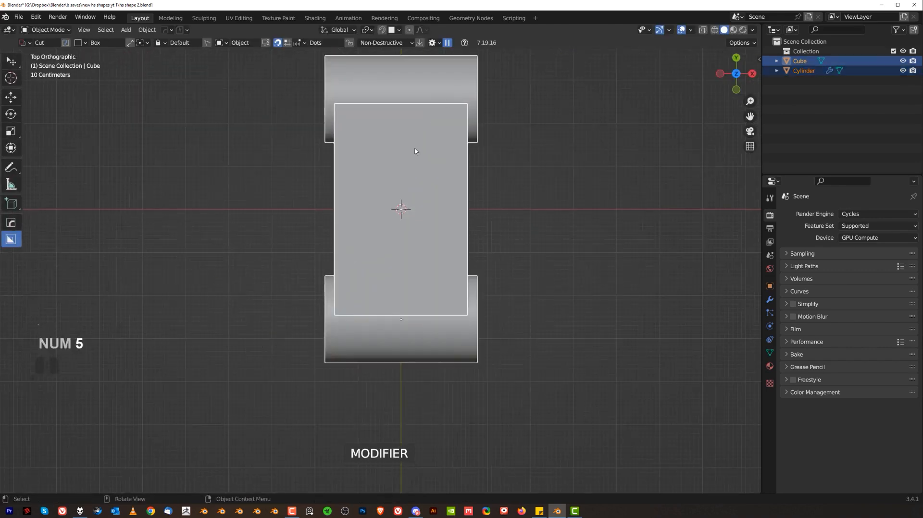
click(404, 337)
scroll(404, 265, down, 1)
scroll(457, 231, up, 2)
middle_drag(469, 205, 423, 198)
key(shift+a)
mouse_move(432, 199)
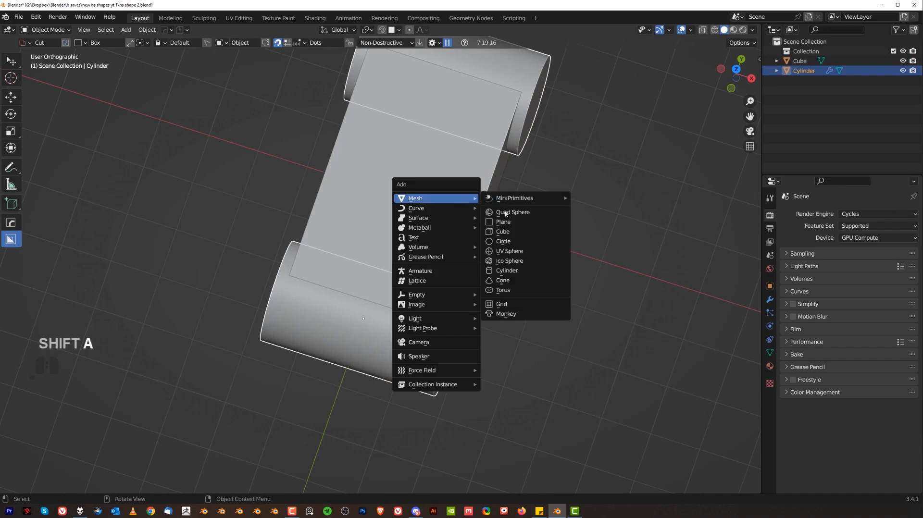
click(516, 271)
scroll(512, 264, down, 3)
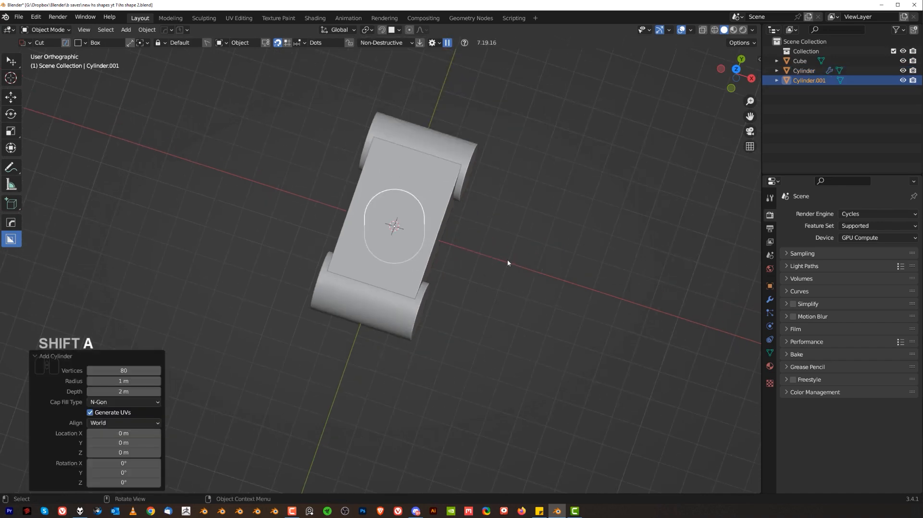
Scale the central cylinder by about 1.573 along Z and about 1.427 uniformly
key(s)
key(z)
click(575, 260)
key(KP_7)
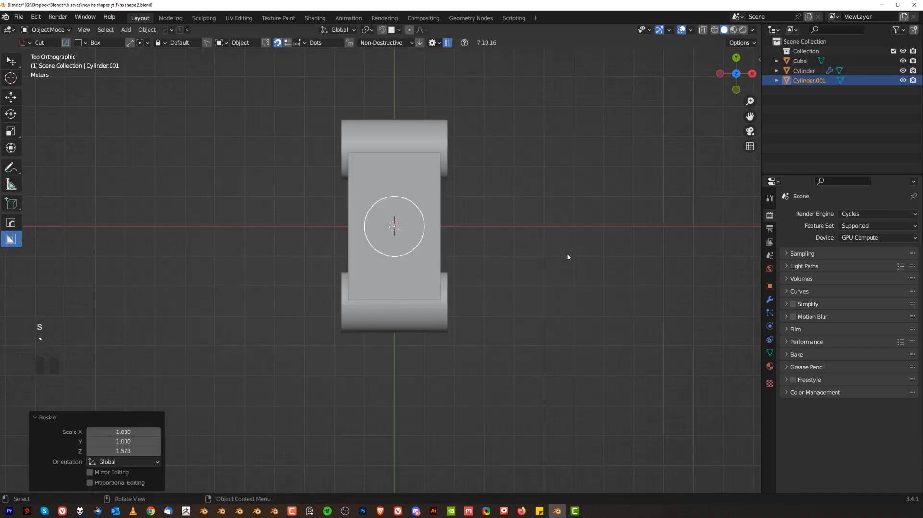
key(s)
click(642, 251)
scroll(562, 254, up, 3)
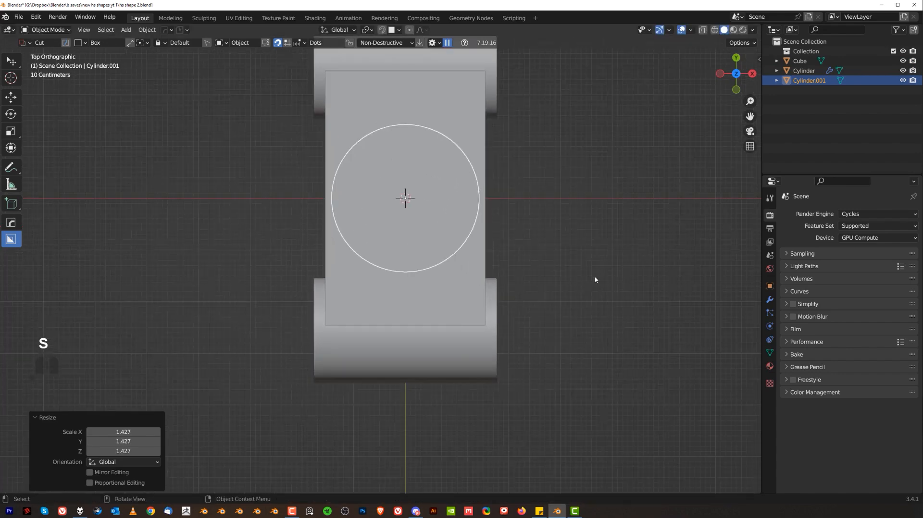
Scale the central cylinder to about 0.895 in X and Y and shorten it along Z so it protrudes slightly from the block
key(s)
key(shift+z)
click(578, 260)
key(KP_3)
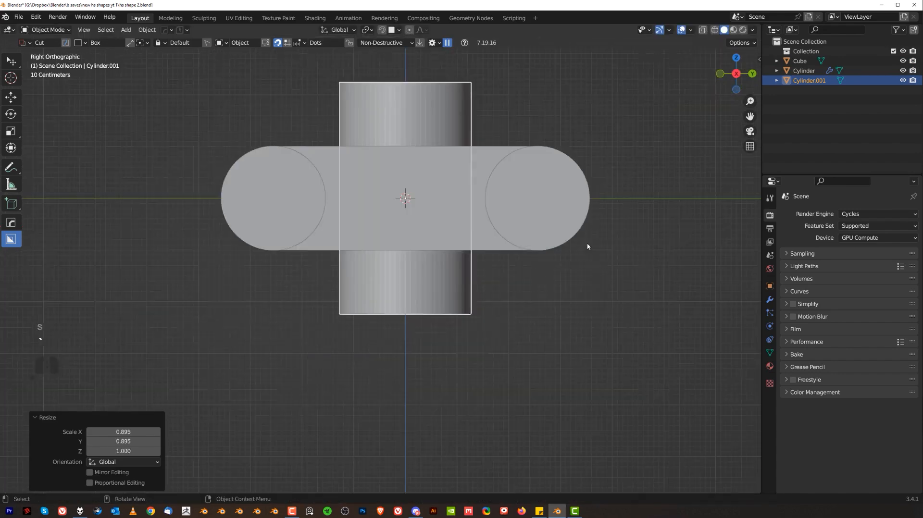
middle_drag(597, 247, 478, 192)
key(s)
key(z)
click(409, 198)
key(KP_5)
middle_drag(409, 198, 452, 268)
key(ctrl+z)
Convert the mirrored end cylinder's visual geometry to mesh and join it with the central cylinder
key(ctrl+a)
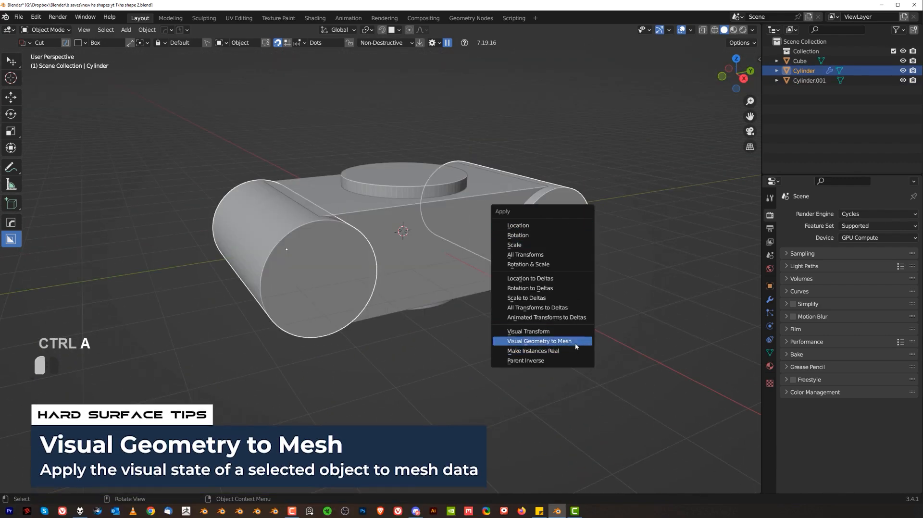
click(538, 342)
shift+click(425, 181)
key(ctrl+j)
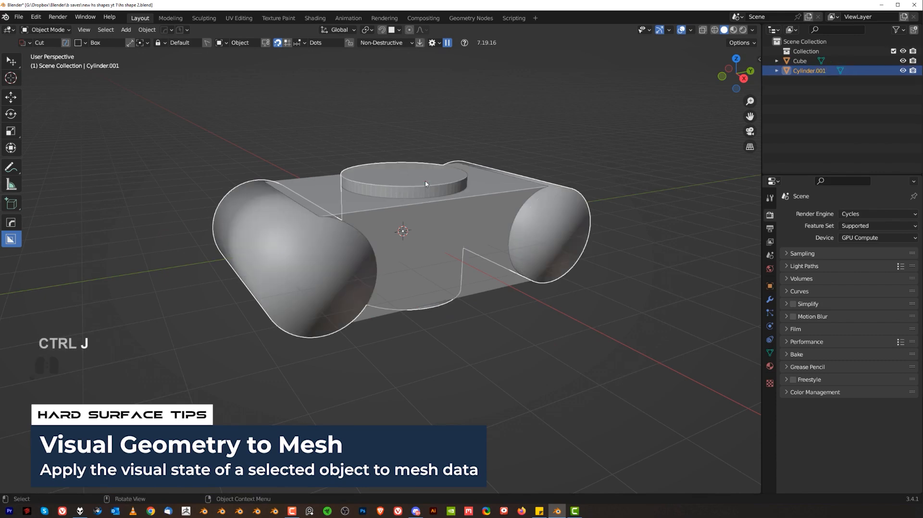
Apply Csharp to the joined cylinders and combine them with the block using a HardOps Union boolean
key(q)
ctrl+click(426, 182)
shift+click(479, 232)
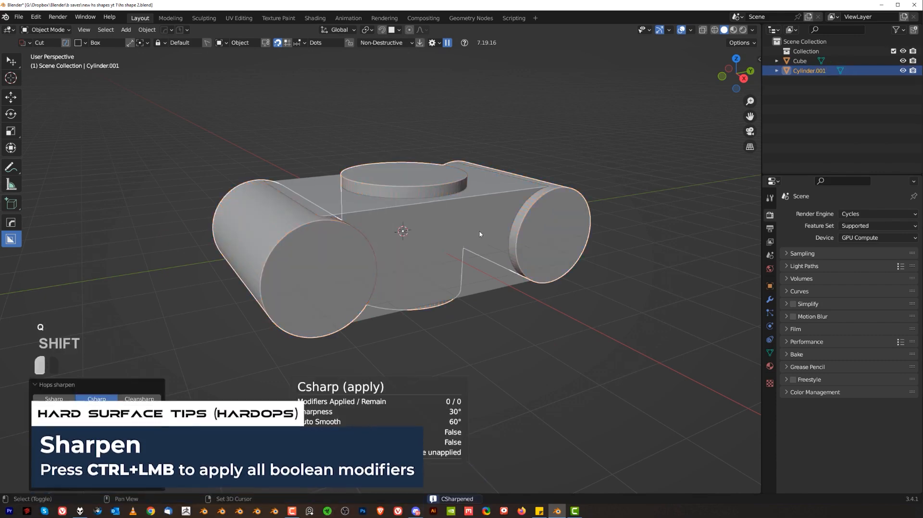
key(q)
mouse_move(474, 267)
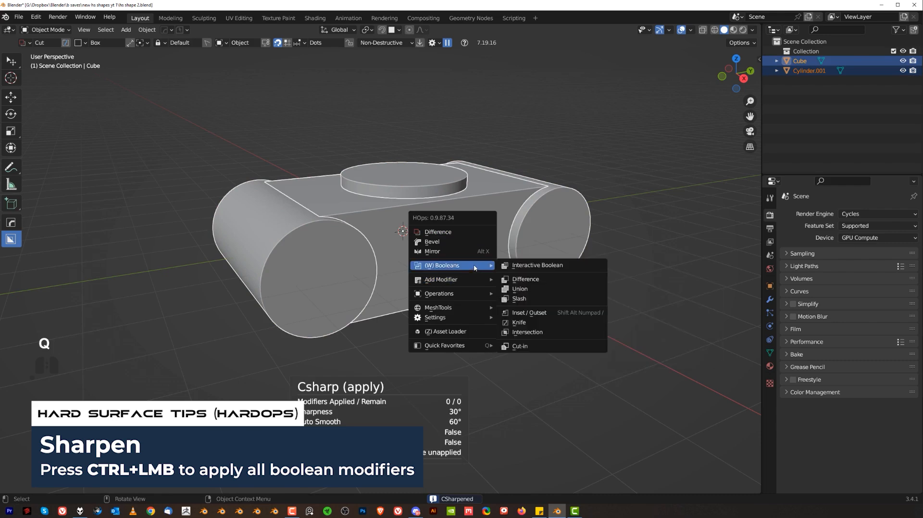
click(525, 289)
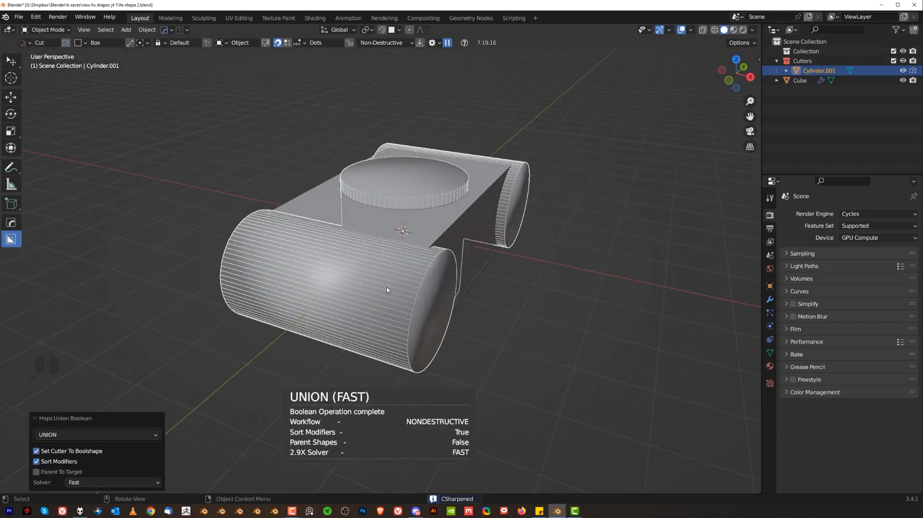
Add a dense set of evenly spaced loop cuts along the length of the front end cylinder in the cutter mesh
key(Tab)
scroll(380, 330, up, 20)
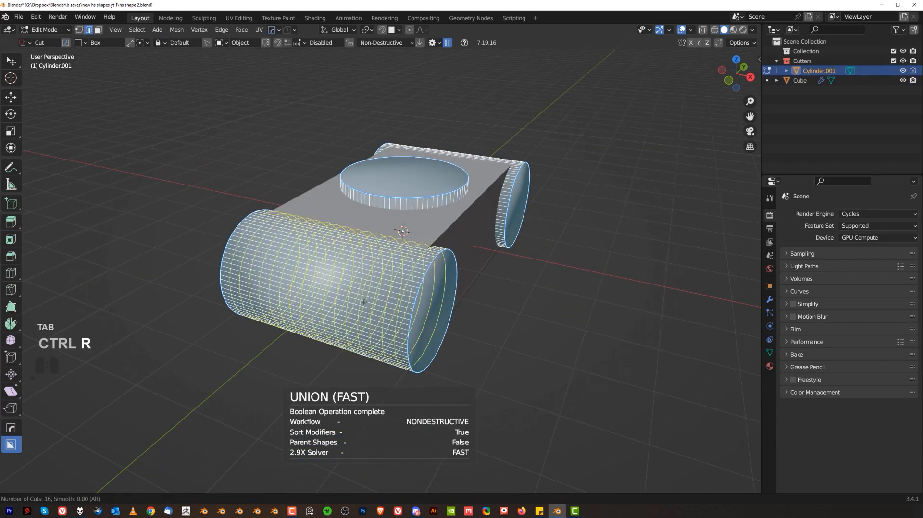
click(375, 319)
right_click(373, 315)
middle_drag(373, 315, 375, 272)
Add 19 centred loop cuts around the side of the central cylinder and return to object mode
middle_drag(460, 282, 331, 213)
scroll(329, 206, up, 18)
click(329, 205)
right_click(332, 205)
key(Tab)
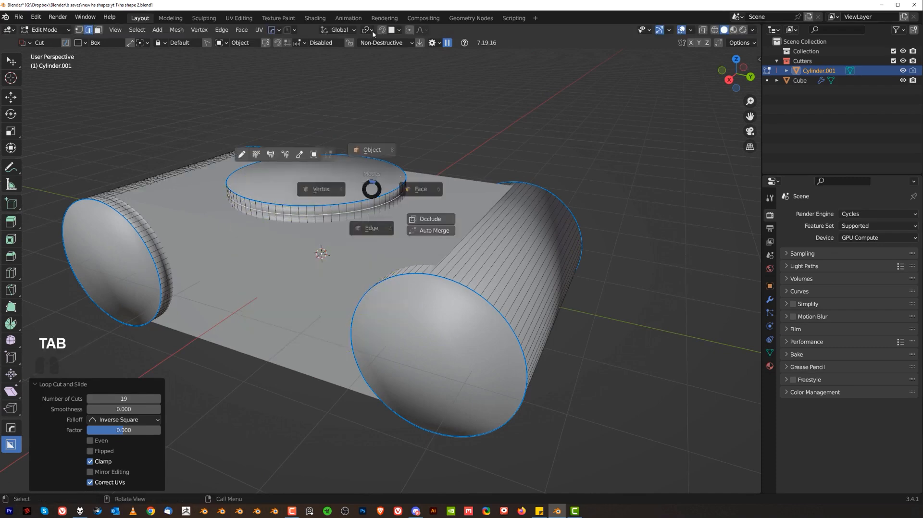
Try hiding the cutters, applying the block's boolean with Csharp and symmetrizing the mesh along Y from negative to positive
scroll(454, 236, down, 3)
middle_drag(455, 237, 396, 231)
key(shift+2)
scroll(397, 234, up, 2)
click(398, 236)
key(q)
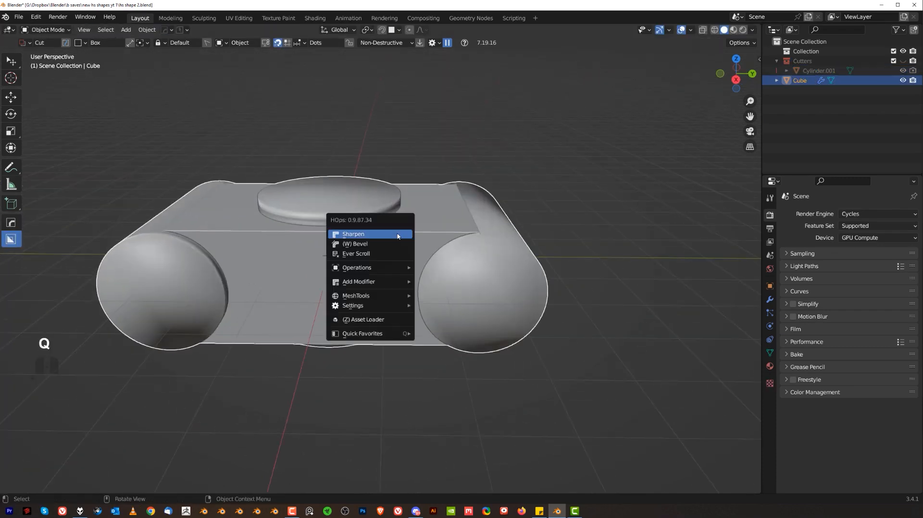
ctrl+click(395, 239)
key(Tab)
key(alt+x)
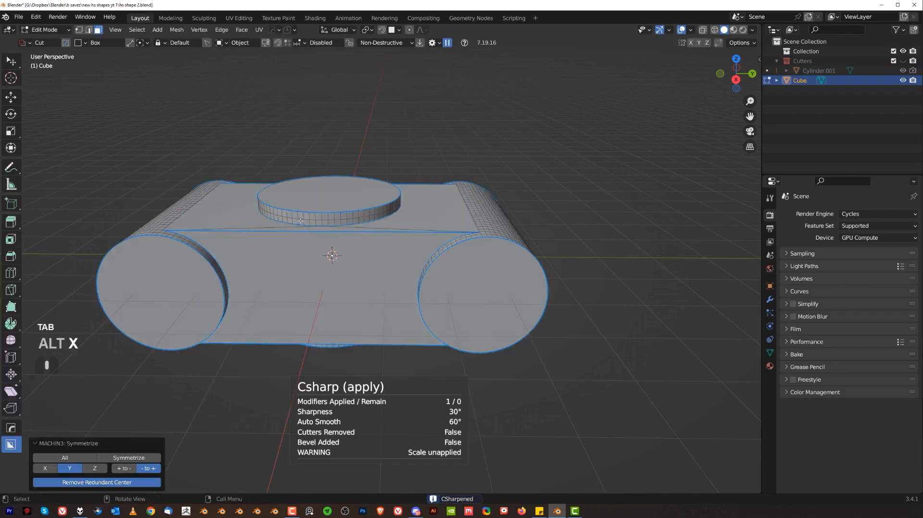
middle_drag(299, 220, 321, 241)
Bevel the block's upper long side edge about 0.215 m wide with 10 segments
key(Tab)
middle_drag(370, 194, 324, 212)
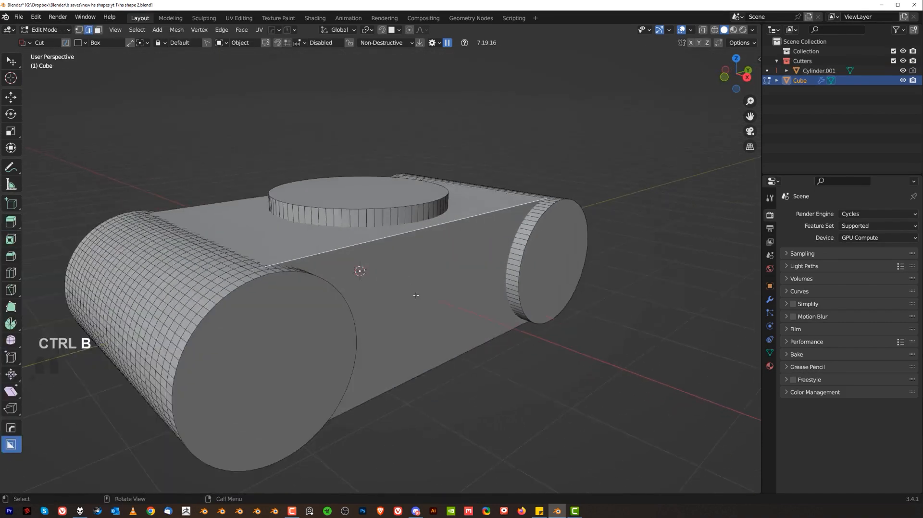
middle_drag(416, 295, 433, 284)
key(ctrl+b)
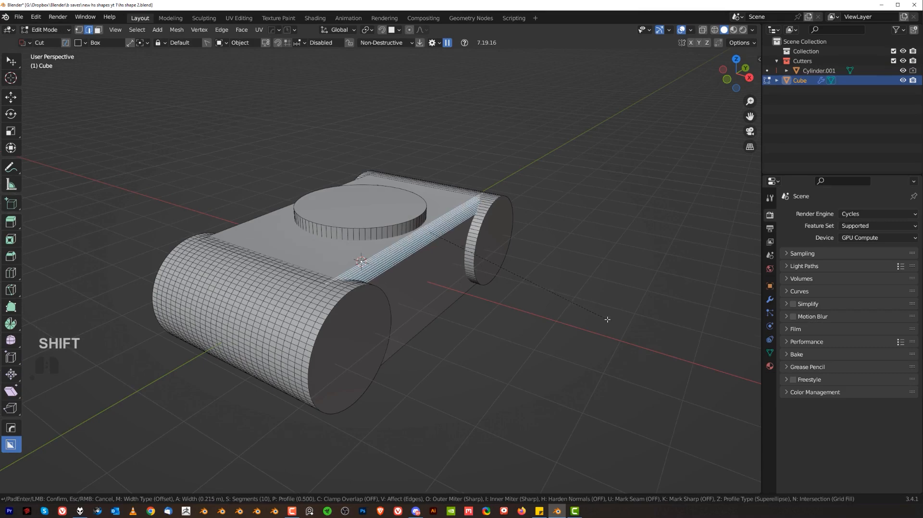
click(608, 319)
middle_drag(607, 319, 398, 361)
Symmetrize the block's mesh to mirror the rounded edge to the lower side
key(Tab)
key(Tab)
key(alt+x)
key(Tab)
scroll(339, 182, up, 5)
Sharpen the block with Ssharp at 30° sharpness and a 35° auto smooth angle
key(q)
click(428, 200)
key(shift+q)
click(399, 212)
key(Tab)
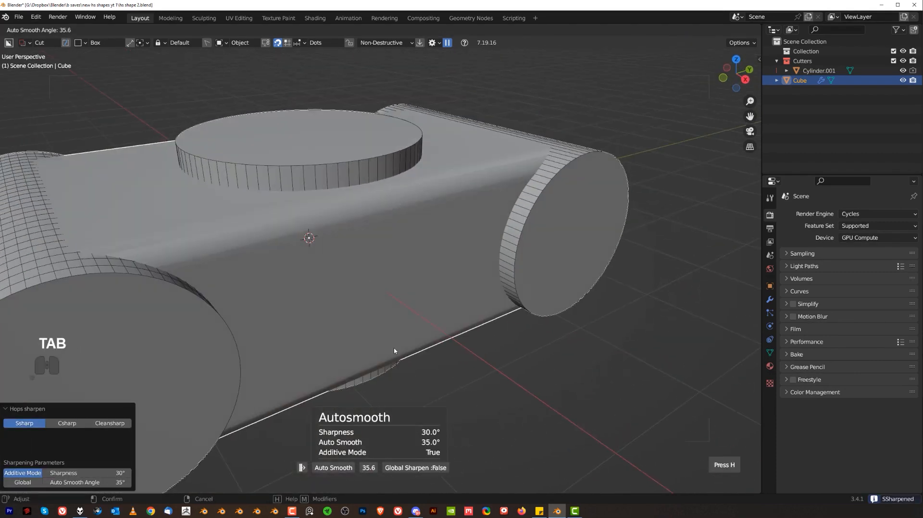
right_click(379, 215)
key(Tab)
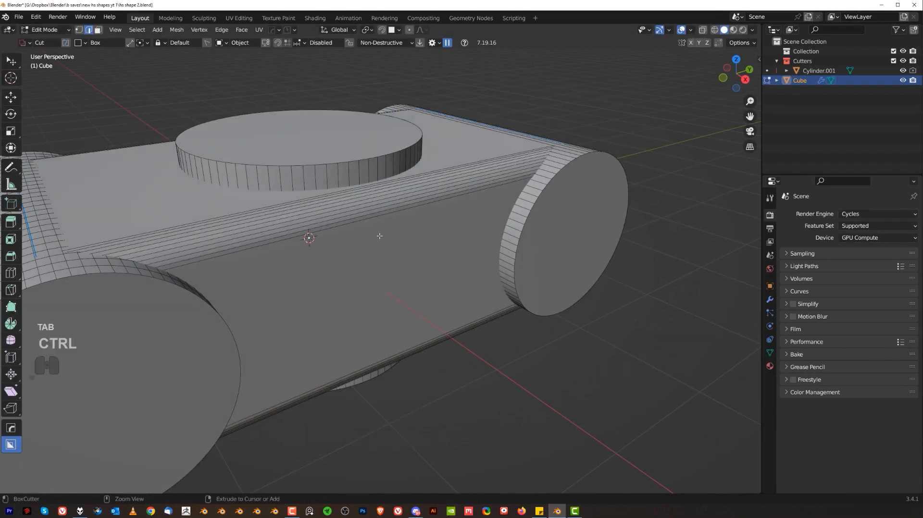
Add a dense set of evenly spaced loop cuts wrapping around the block between the two side cylinders
key(ctrl+r)
scroll(391, 214, up, 20)
scroll(392, 221, up, 6)
click(390, 233)
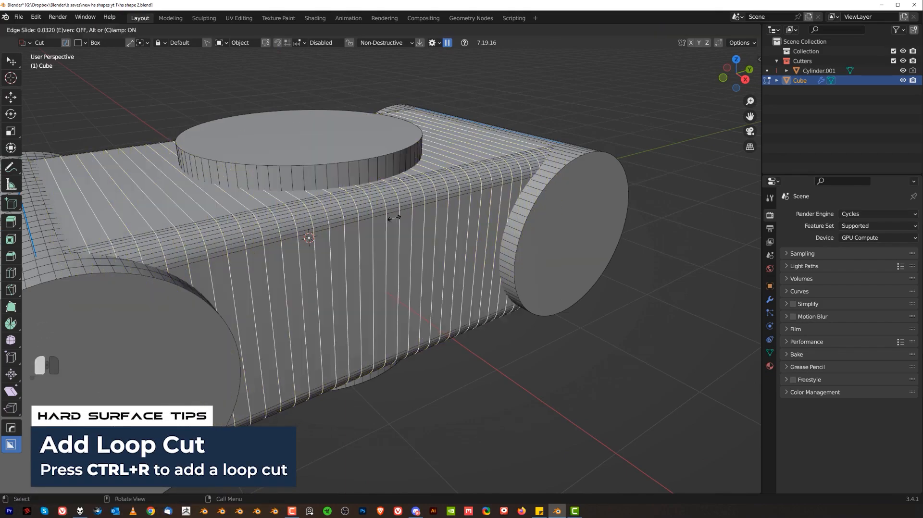
right_click(392, 220)
Hide the cutters and apply the block's boolean with Csharp
key(Tab)
middle_drag(395, 214, 425, 242)
key(1)
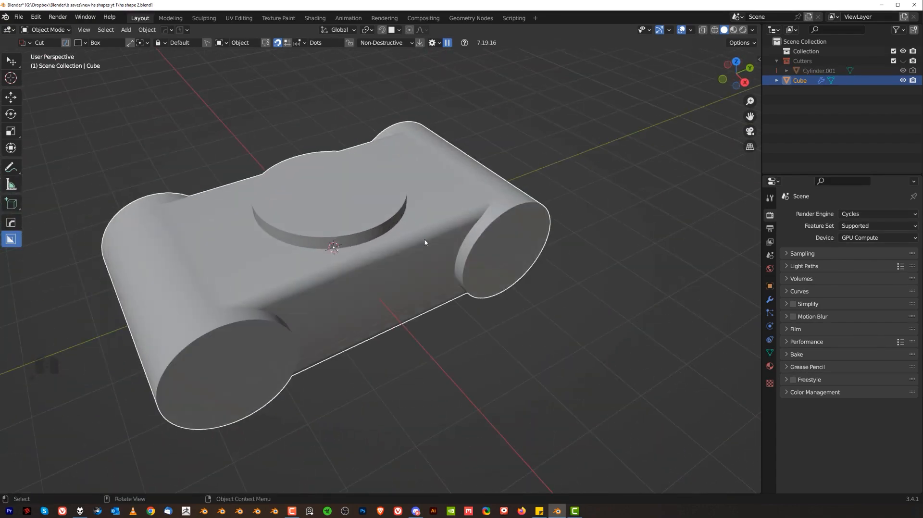
key(Tab)
key(Tab)
key(q)
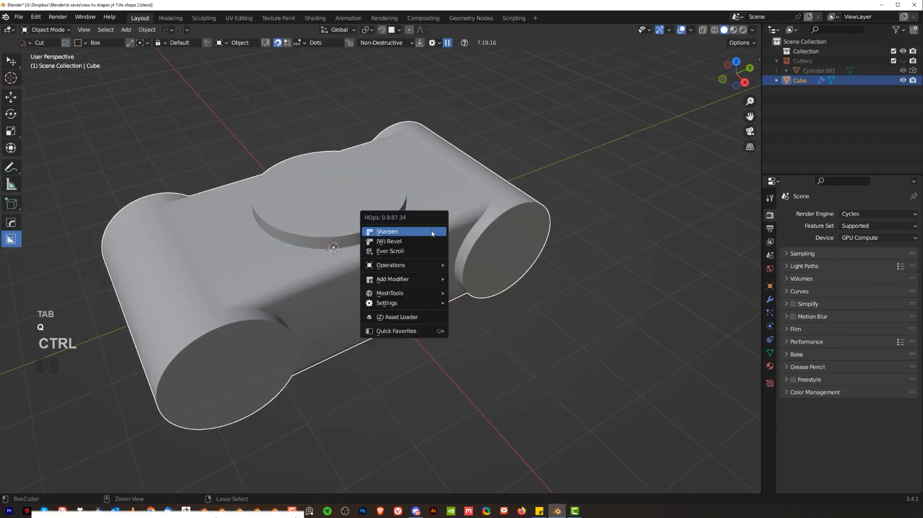
ctrl+click(432, 234)
Symmetrize the applied mesh
key(Tab)
middle_drag(379, 256, 492, 226)
key(alt+x)
key(Tab)
key(Tab)
Merge the vertices along the edge loop at the raised disc's base with Boolean Cleanup, using side B and a 0.11 threshold
scroll(433, 216, up, 2)
scroll(491, 225, down, 3)
scroll(491, 225, up, 4)
key(2)
alt+click(339, 217)
shift+middle_drag(339, 218, 405, 249)
key(y)
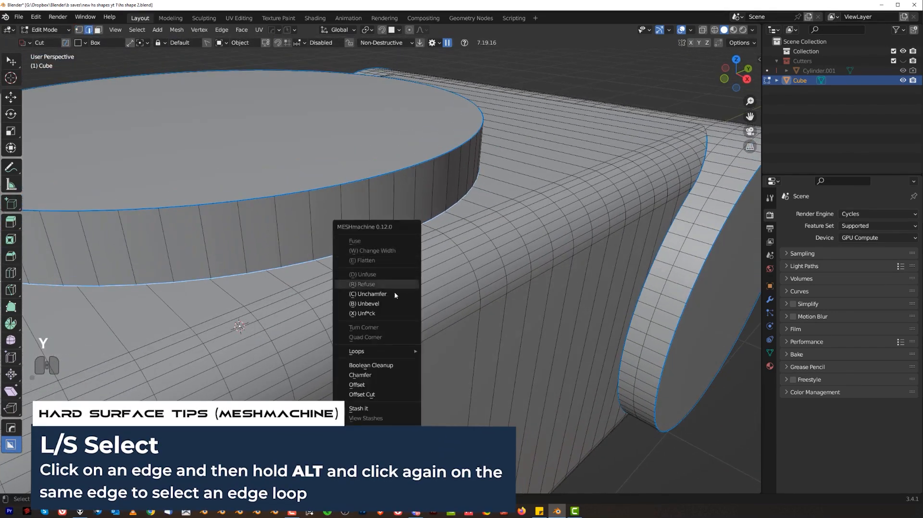
click(391, 366)
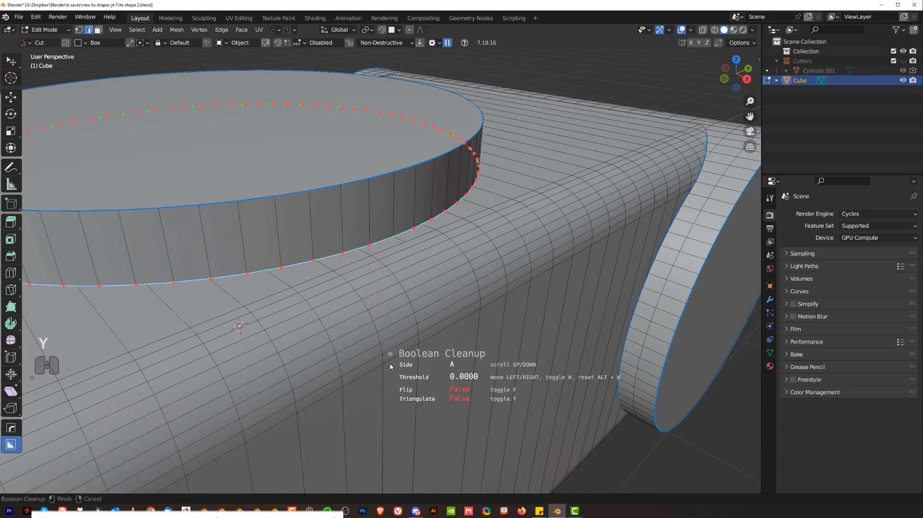
scroll(410, 360, down, 1)
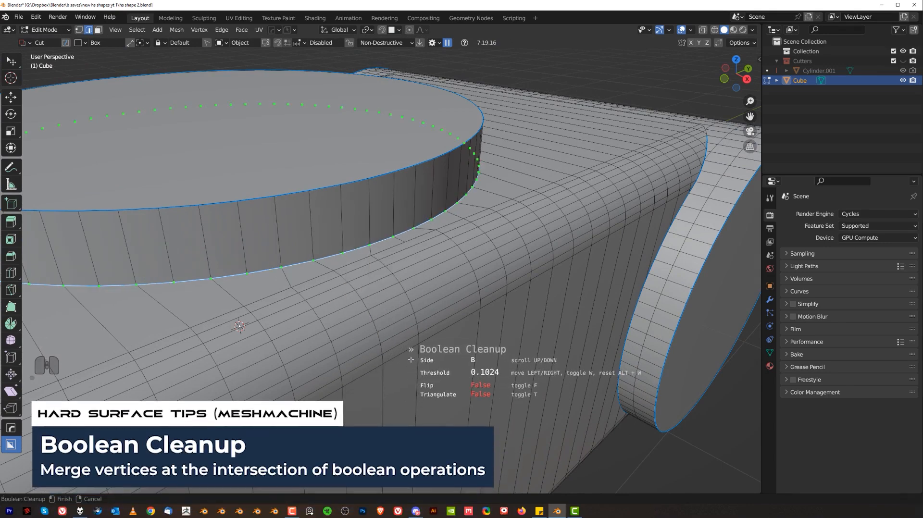
click(411, 360)
Add support loops on both sides of the disc's base loop with Offset Cut at 0.10 width
key(ctrl+b)
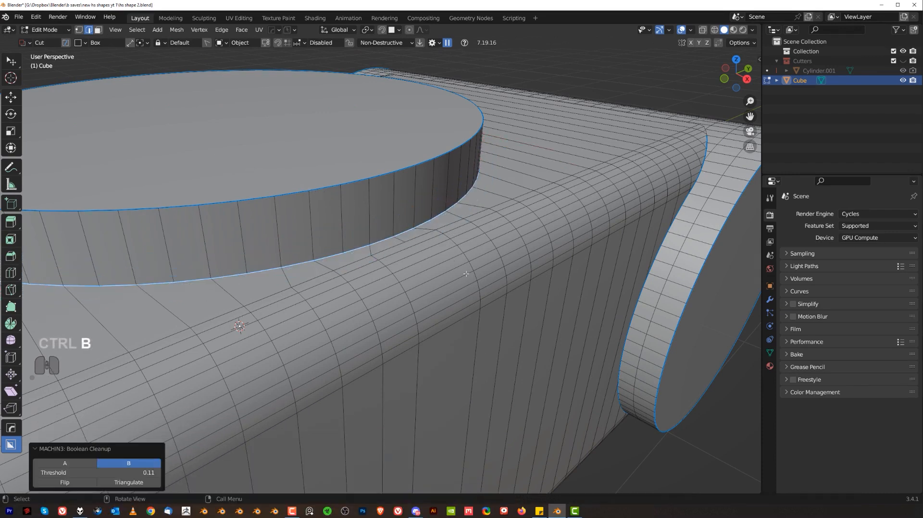
key(y)
key(y)
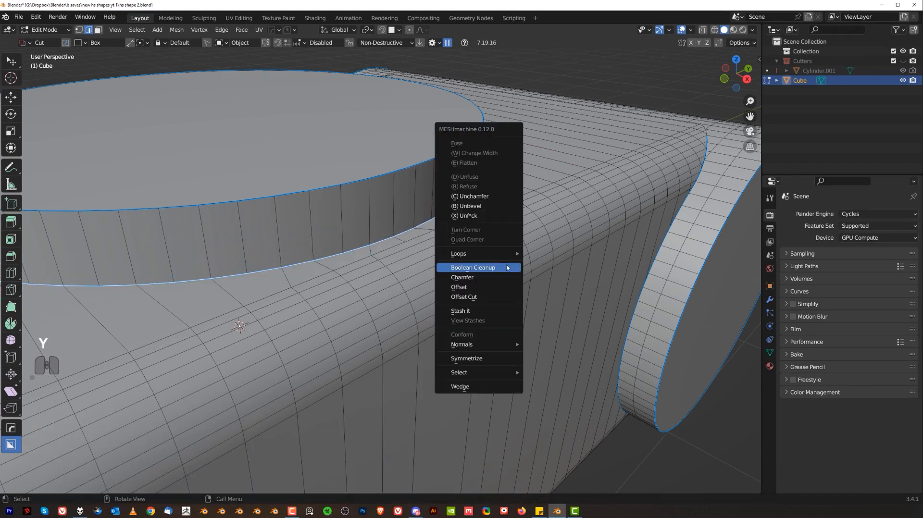
click(504, 297)
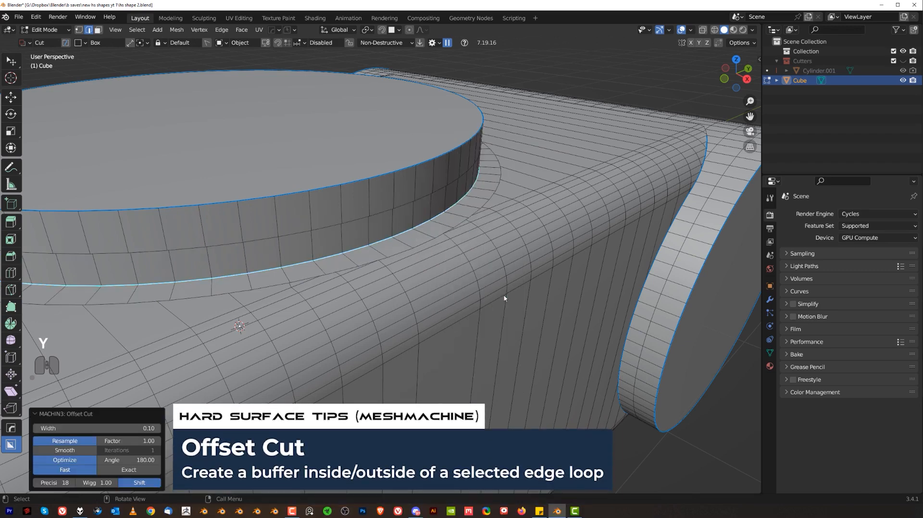
middle_drag(403, 272, 404, 284)
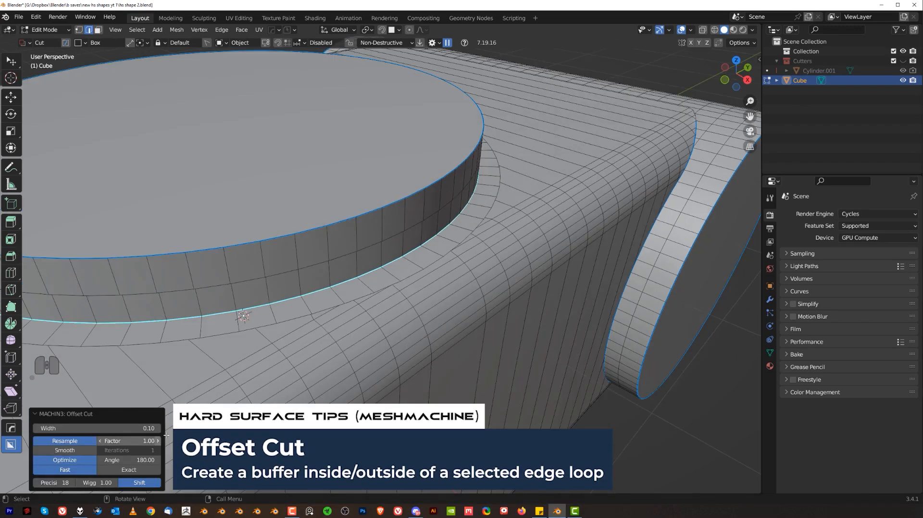
Bevel the disc's base loop about 0.087 m wide with 10 segments
key(ctrl+b)
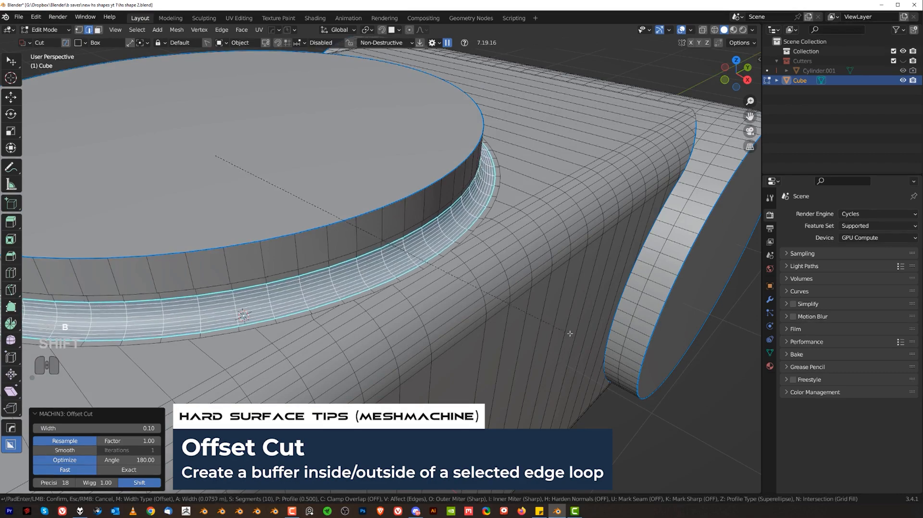
click(586, 337)
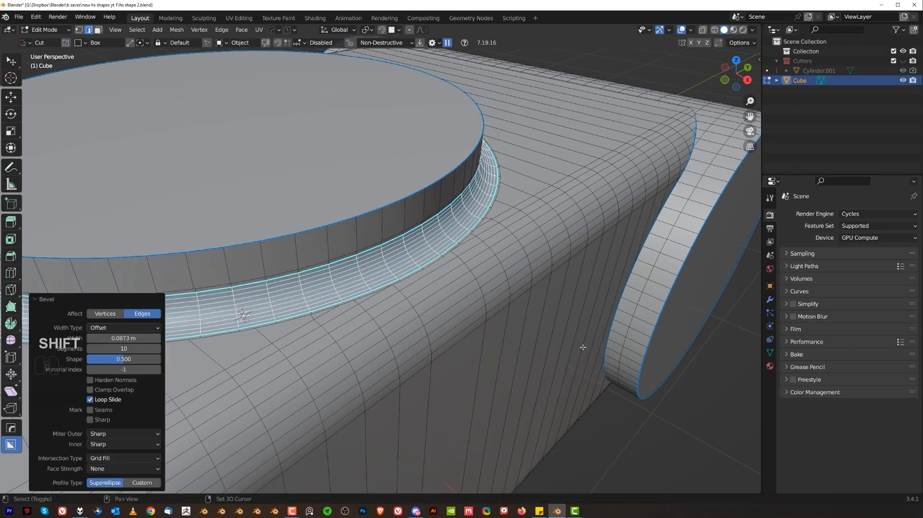
scroll(587, 336, up, 3)
key(Tab)
key(Tab)
scroll(457, 307, down, 2)
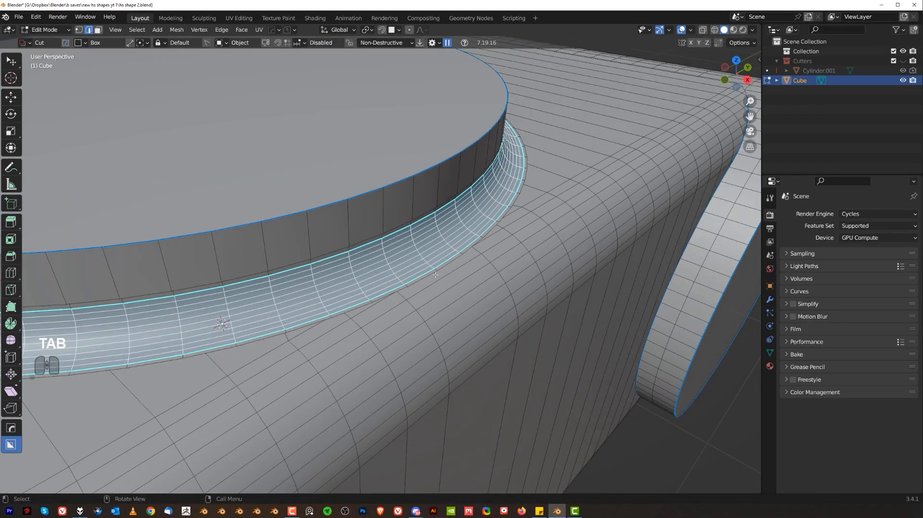
Merge the vertices along the loop just outside the disc's base bevel with Boolean Cleanup, then symmetrize the mesh
click(436, 274)
alt+click(436, 275)
scroll(505, 302, up, 2)
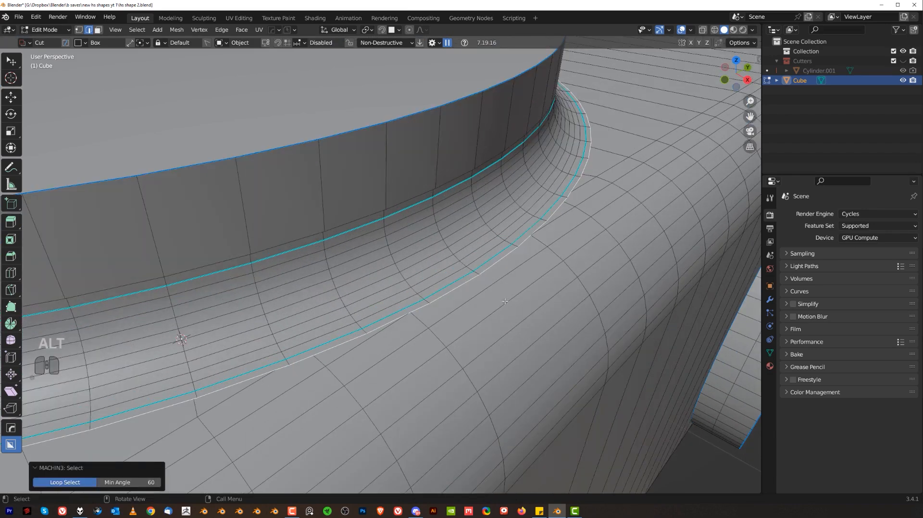
key(y)
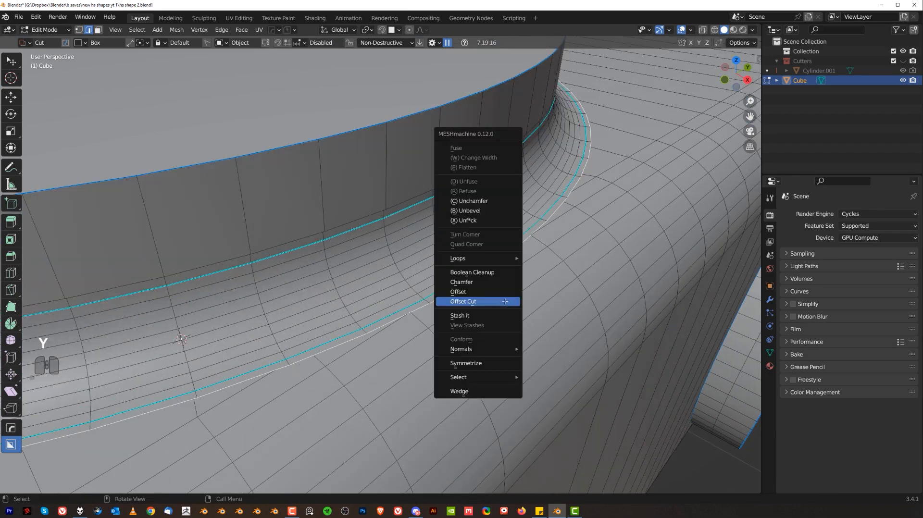
click(498, 274)
click(510, 275)
key(Tab)
middle_drag(504, 157, 512, 267)
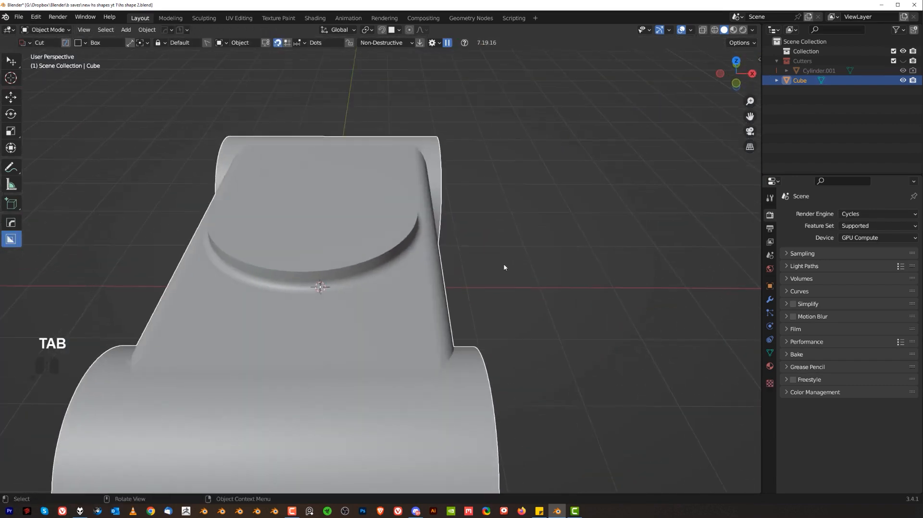
key(alt+x)
key(Tab)
Merge the vertices along the loop just above the disc's base bevel with Boolean Cleanup, using side B
middle_drag(395, 66, 373, 255)
key(Tab)
alt+click(373, 255)
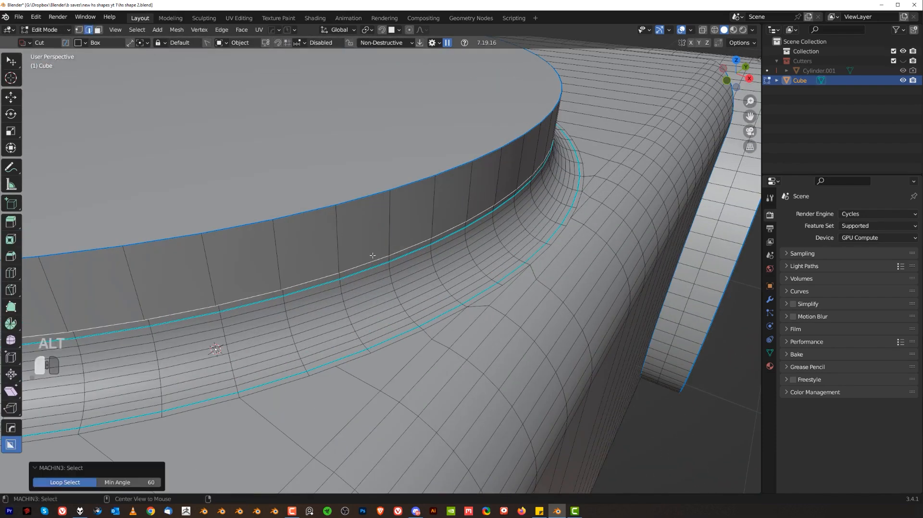
key(y)
click(403, 267)
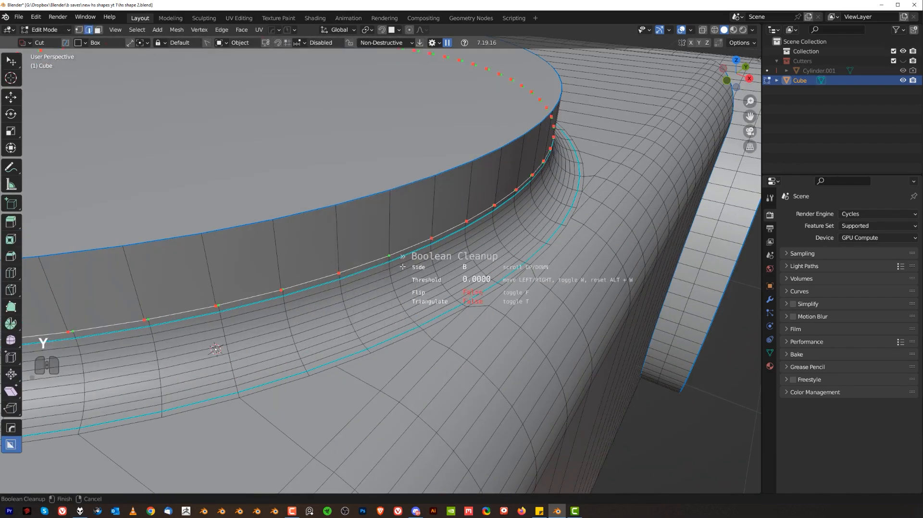
click(435, 267)
key(Tab)
scroll(398, 173, down, 3)
key(Tab)
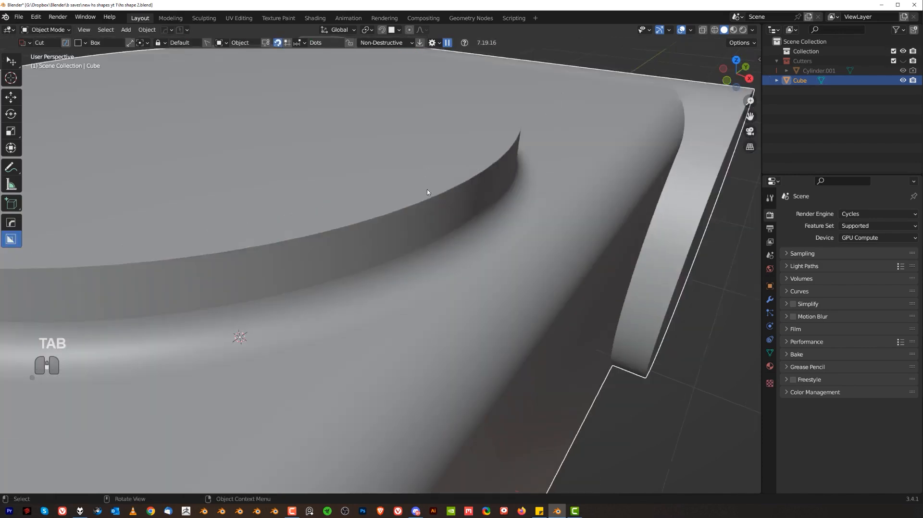
Bevel the rim of the disc's top face into a narrow chamfer and symmetrize the mesh to mirror it underneath
click(347, 213)
key(ctrl+b)
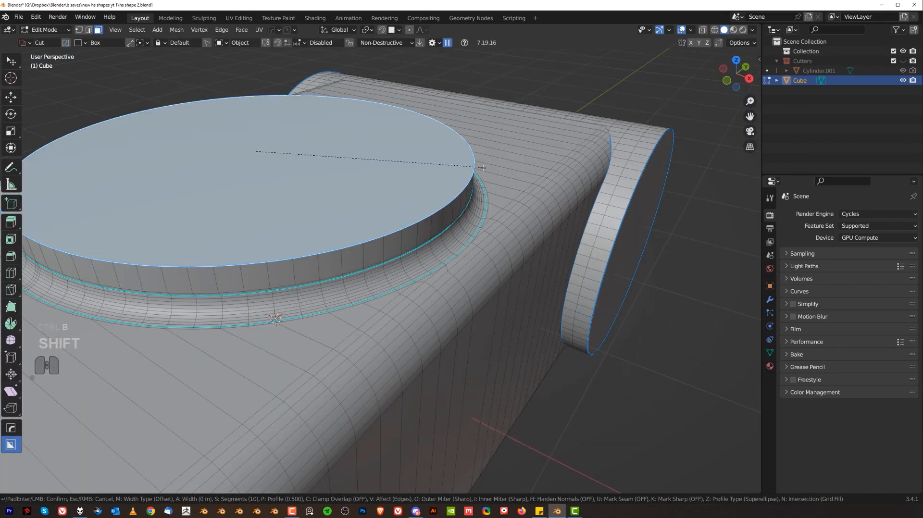
click(528, 182)
scroll(481, 216, down, 4)
middle_drag(480, 217, 602, 260)
key(alt+x)
Inset the flat faces of the upper and lower discs 0.317 m and delete the inner faces
click(368, 222)
shift+click(377, 294)
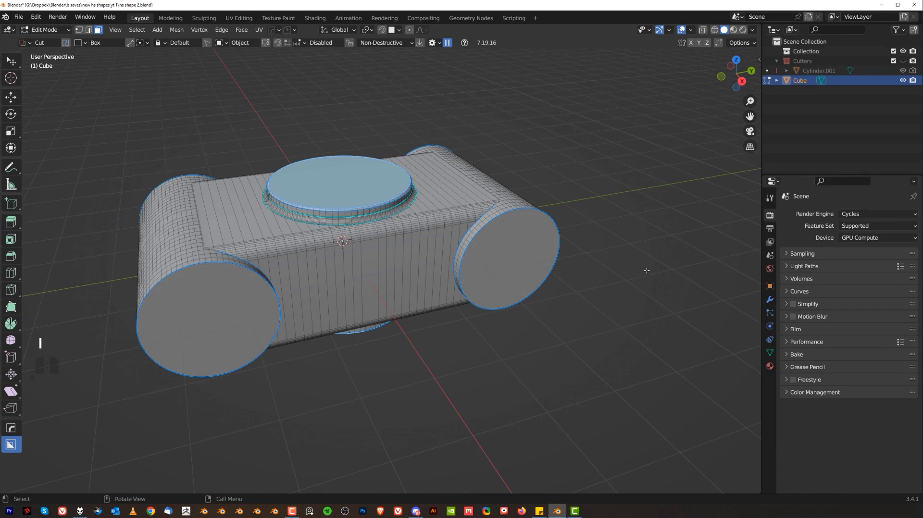
key(i)
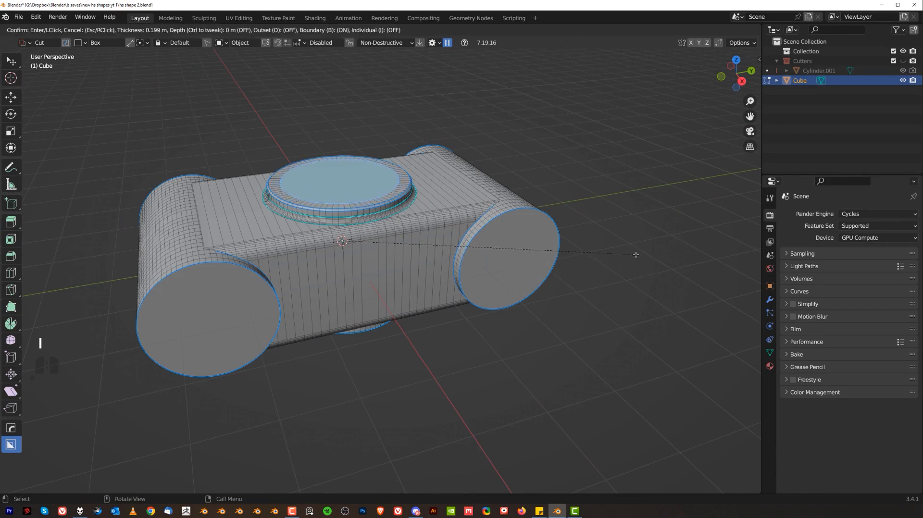
click(630, 252)
scroll(454, 186, up, 2)
key(x)
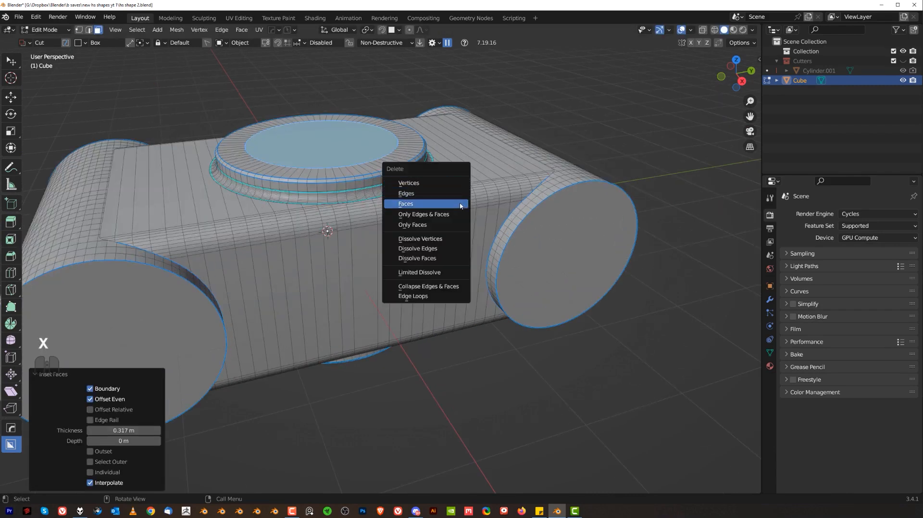
click(460, 203)
middle_drag(459, 203, 411, 132)
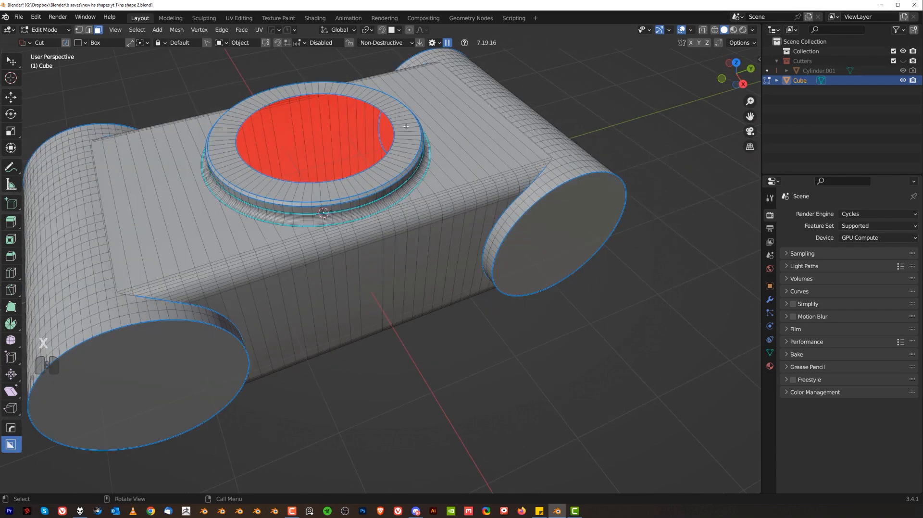
Bridge the open edge loops of the upper and lower discs to form a through hole
key(Tab)
alt+click(327, 93)
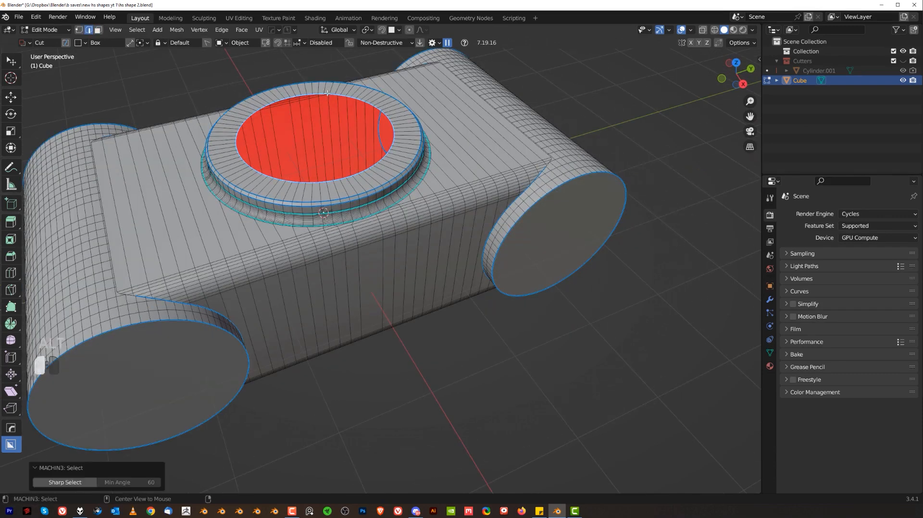
middle_drag(327, 93, 306, 383)
alt+shift+click(297, 357)
key(2)
middle_drag(296, 356, 452, 293)
key(Tab)
shift+middle_drag(369, 253, 457, 245)
scroll(458, 244, down, 2)
scroll(435, 192, up, 3)
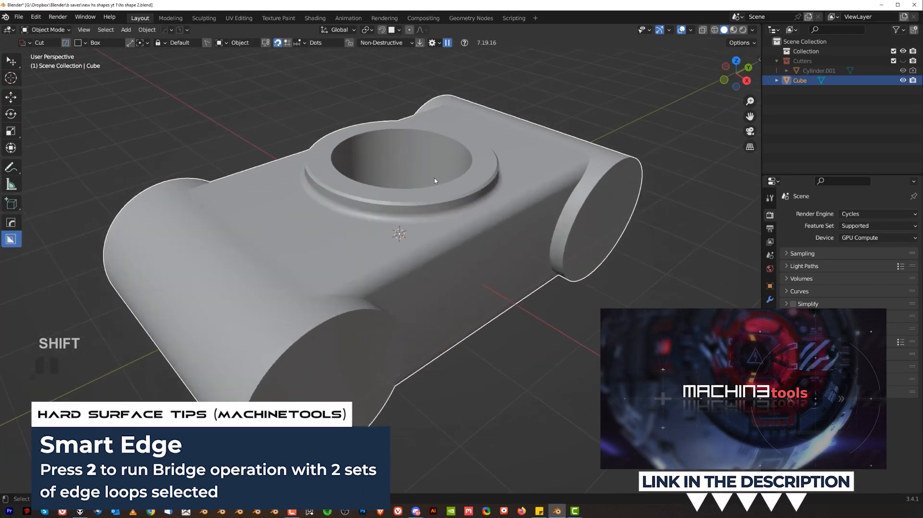
scroll(433, 181, up, 2)
Bevel the rim of the disc's through hole with one segment
key(Tab)
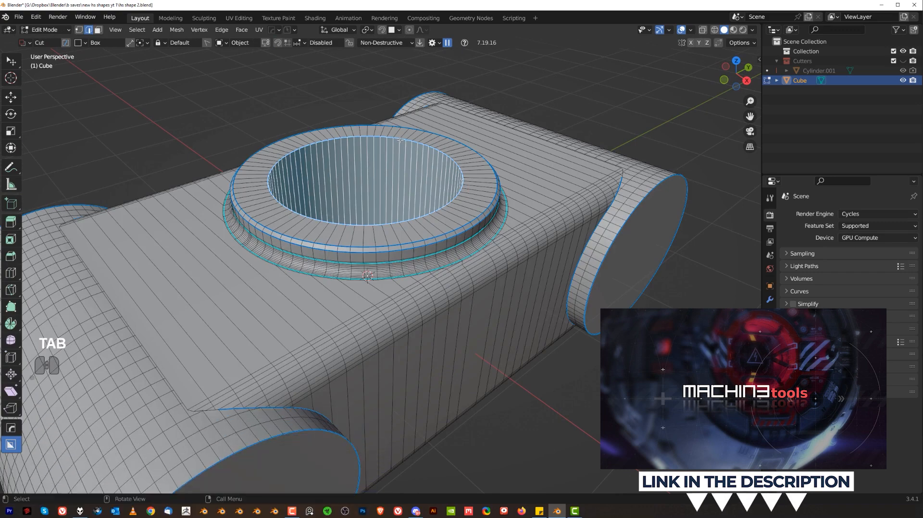
key(alt+a)
key(ctrl+b)
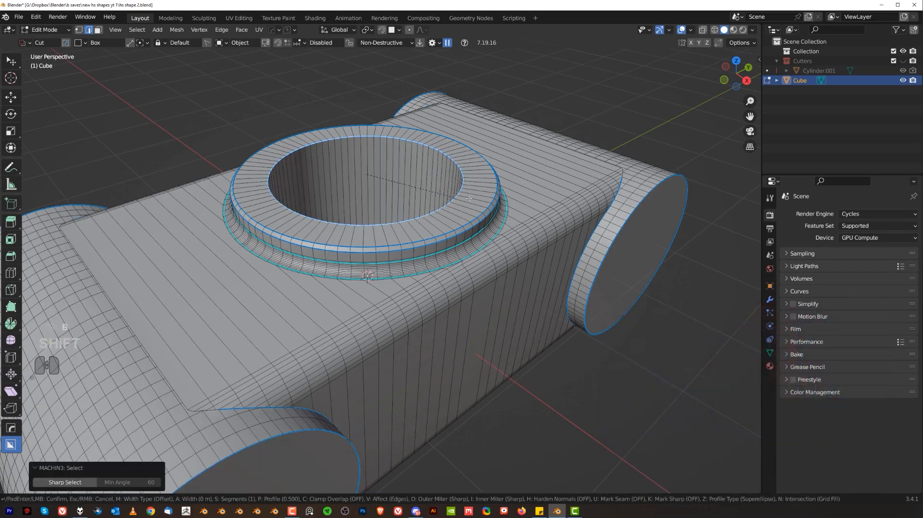
click(577, 224)
scroll(481, 259, down, 4)
key(Tab)
middle_drag(447, 275, 408, 250)
scroll(412, 250, up, 3)
Dissolve the extra edge loop running close to the near cylinder's end rim
click(377, 281)
key(Tab)
alt+click(393, 195)
scroll(392, 195, up, 3)
key(x)
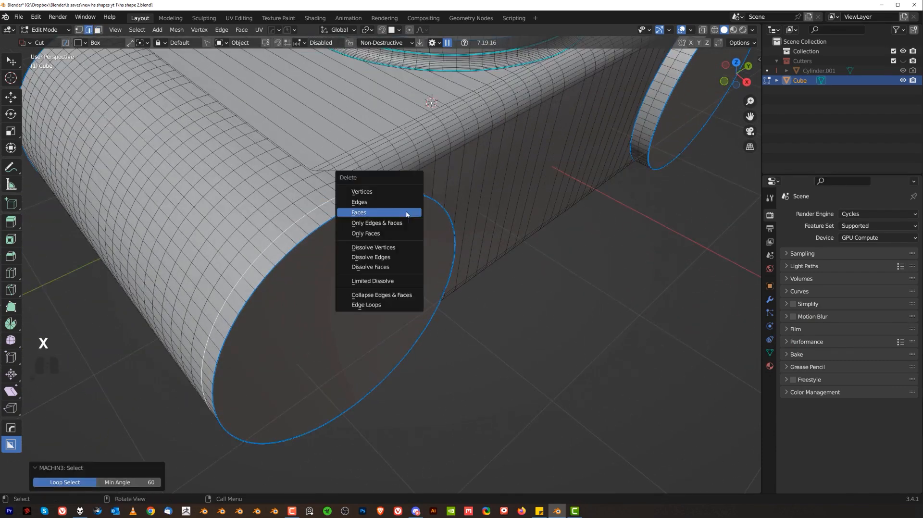
click(398, 258)
key(Tab)
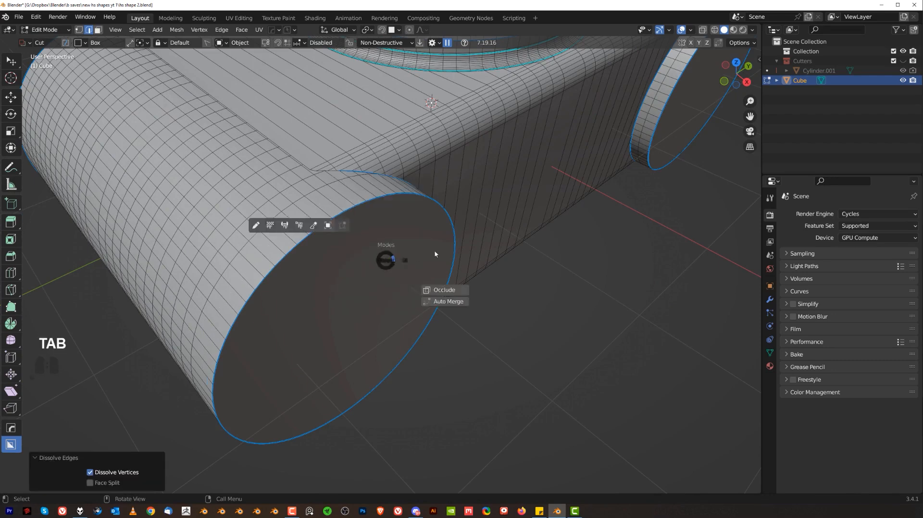
Bevel the near cylinder's end rim with one segment and symmetrize the mesh to repeat it on the other cylinder ends
scroll(463, 226, down, 3)
key(ctrl+b)
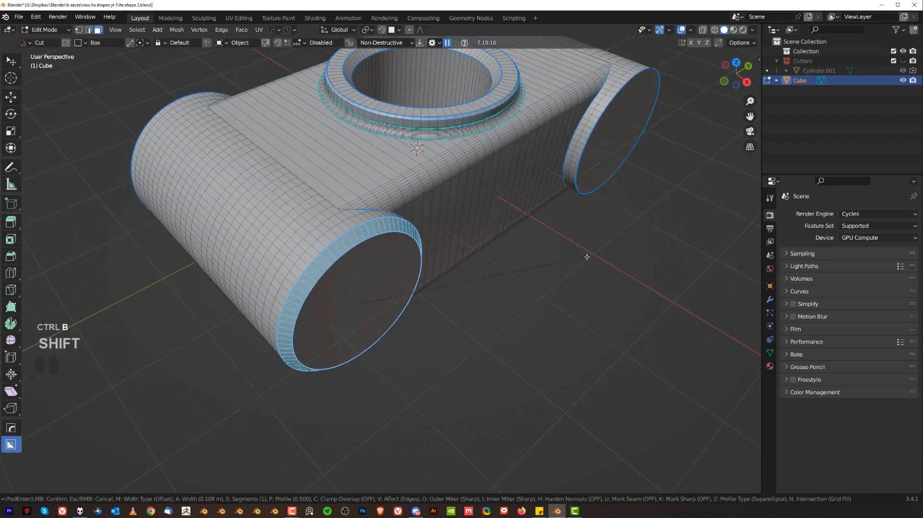
click(487, 245)
scroll(487, 245, down, 3)
mouse_move(487, 246)
middle_down()
mouse_move(489, 277)
mouse_move(560, 272)
mouse_move(439, 214)
middle_up()
key(alt+x)
key(Tab)
scroll(320, 258, up, 3)
key(Tab)
Inset both end faces of one side cylinder 0.312 m and delete the inner faces
middle_drag(320, 258, 432, 282)
scroll(346, 265, down, 3)
scroll(346, 264, up, 4)
shift+click(432, 281)
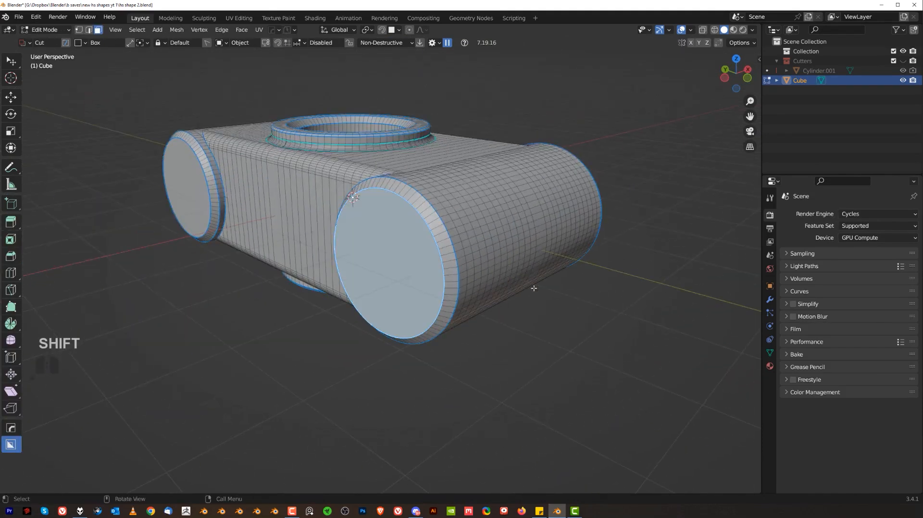
key(i)
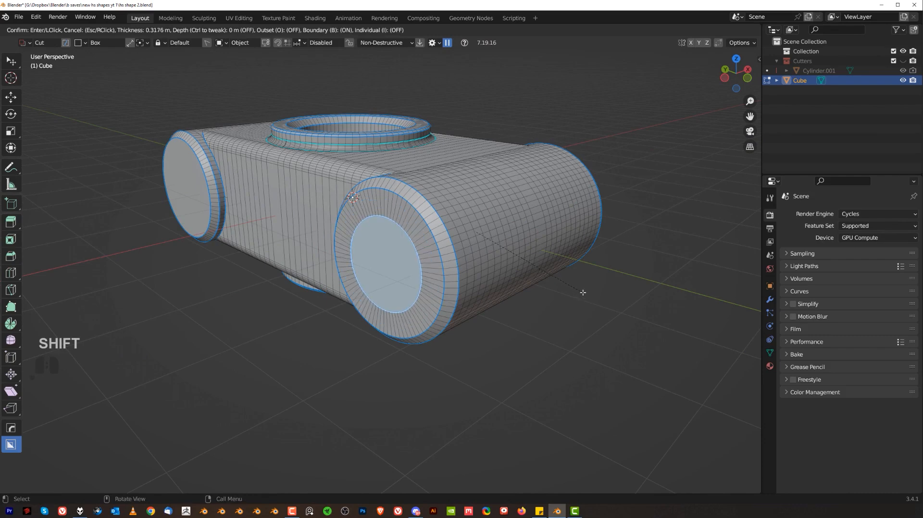
click(583, 292)
scroll(490, 285, up, 2)
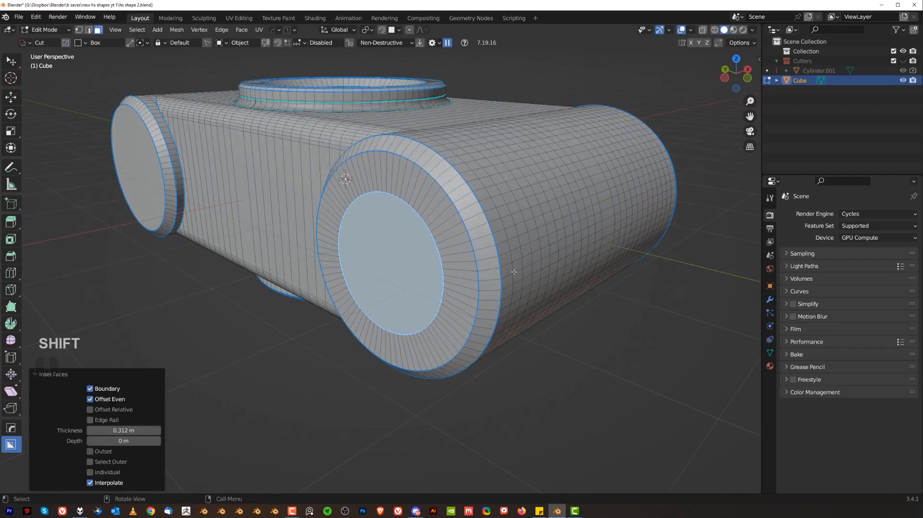
key(x)
click(517, 229)
key(Tab)
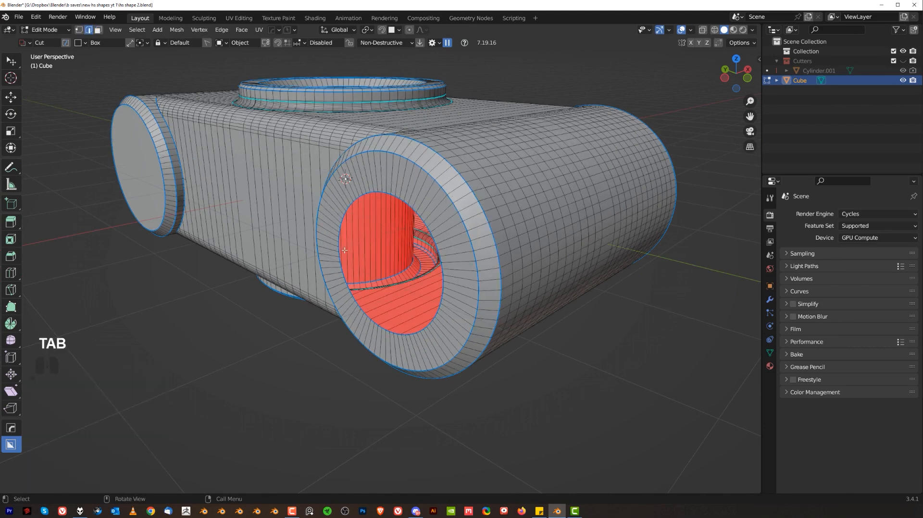
Bridge the side cylinder's two open inner loops into a through hole and symmetrize the mesh to repeat it on the opposite cylinder
middle_drag(340, 243, 390, 271)
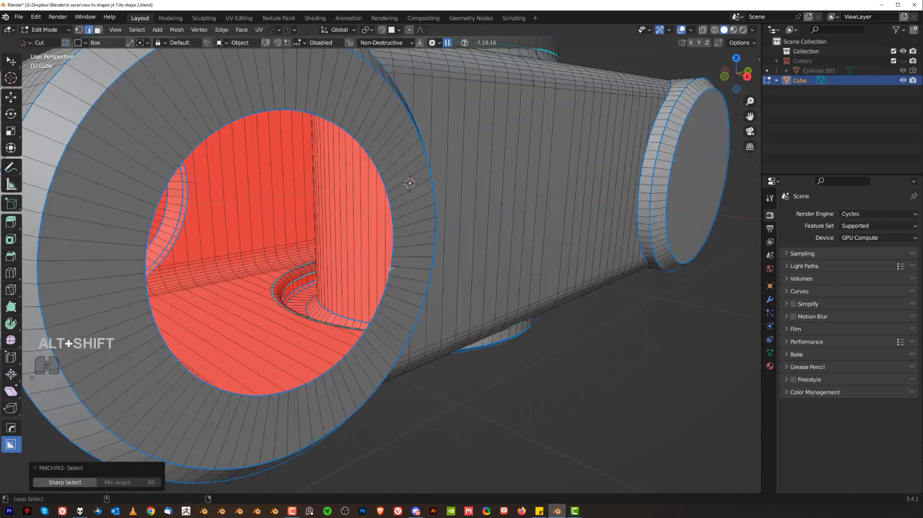
scroll(412, 295, down, 3)
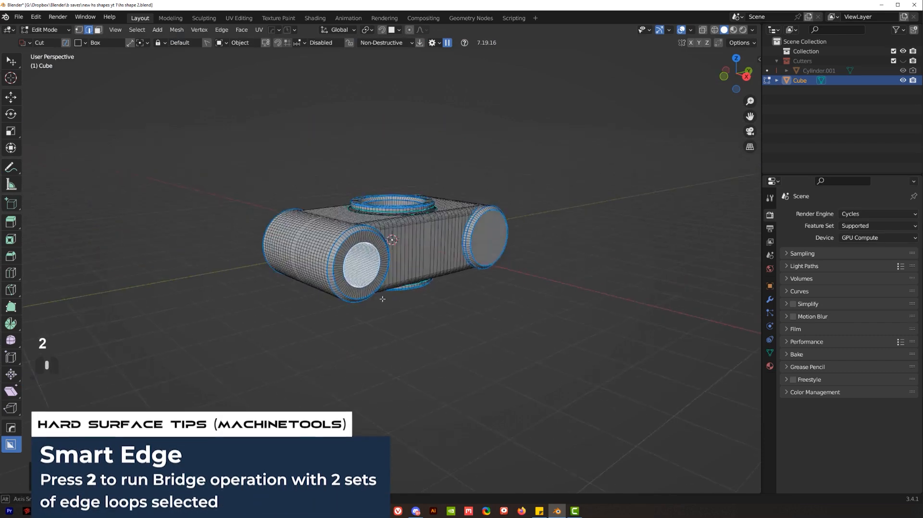
key(alt+x)
scroll(260, 344, up, 4)
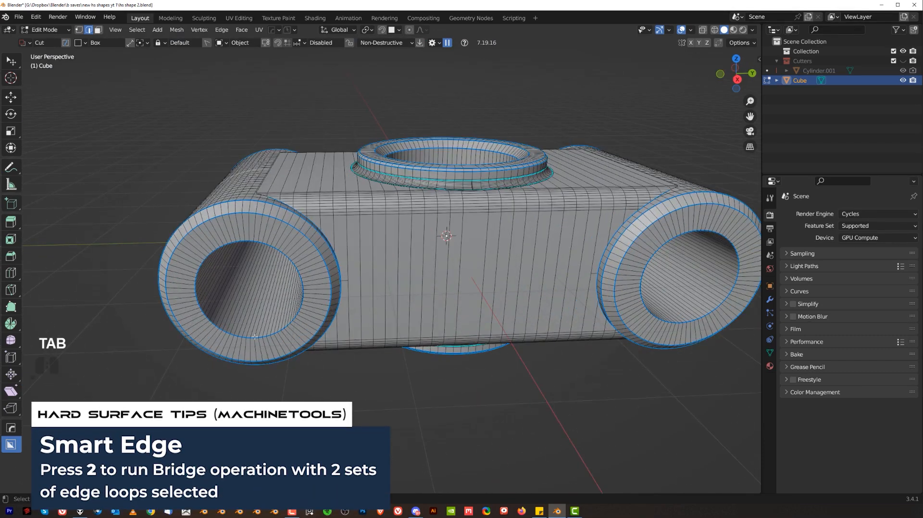
drag(256, 339, 256, 339)
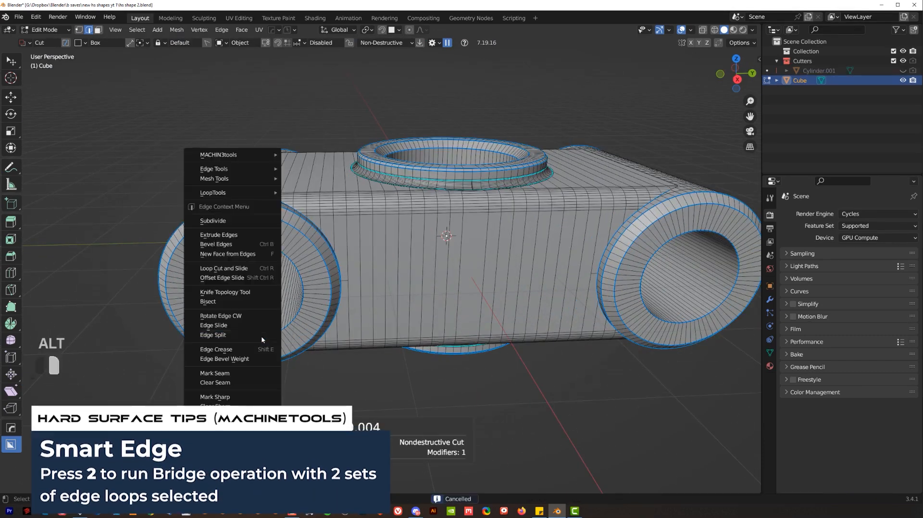
key(ctrl+z)
Bevel the rim of the side cylinder's through hole about 0.127 m with one segment and symmetrize the mesh
scroll(351, 322, up, 4)
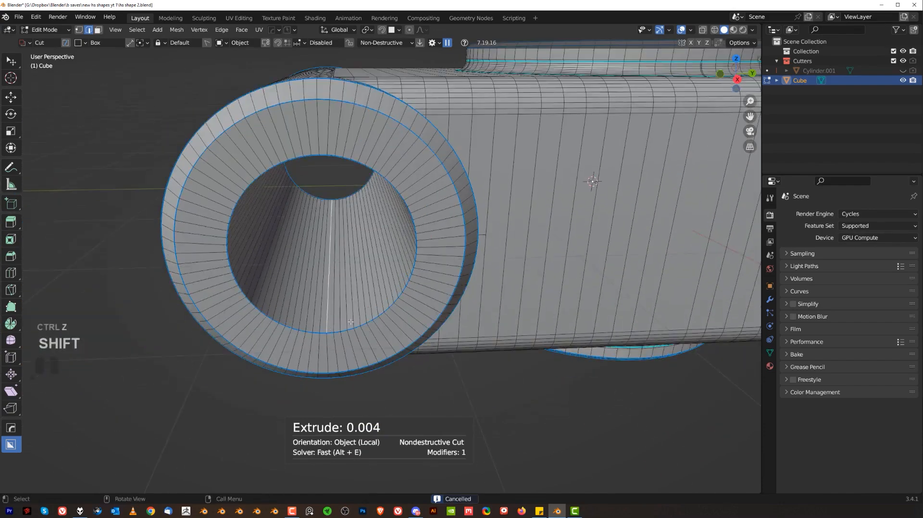
alt+click(328, 333)
key(ctrl+b)
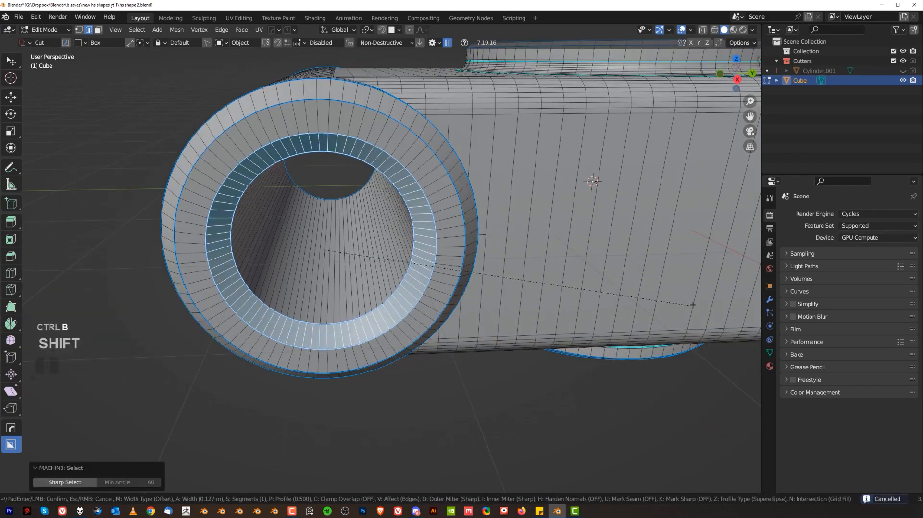
click(690, 305)
scroll(481, 288, down, 6)
key(alt+x)
Switch to Object Mode in a right orthographic view and review the box cutter settings
key(Tab)
key(KP_3)
key(KP_5)
scroll(365, 279, up, 2)
scroll(259, 236, down, 2)
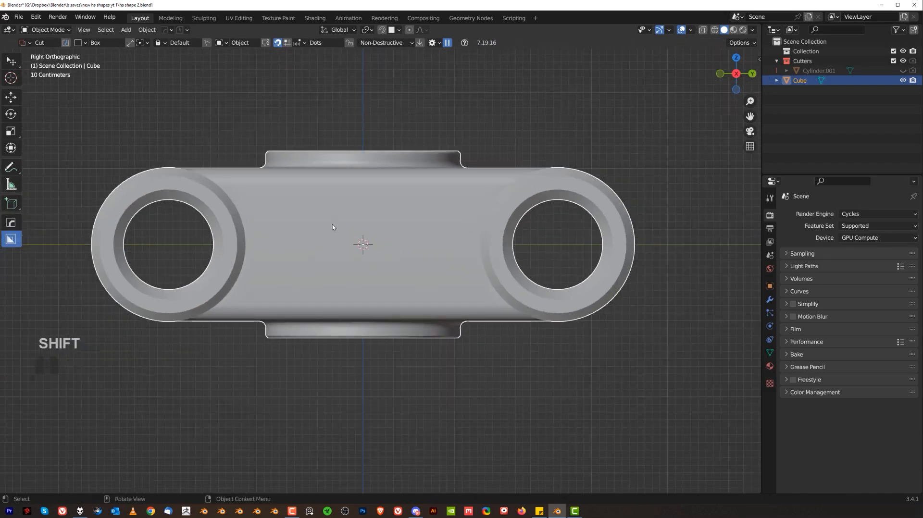
key(d)
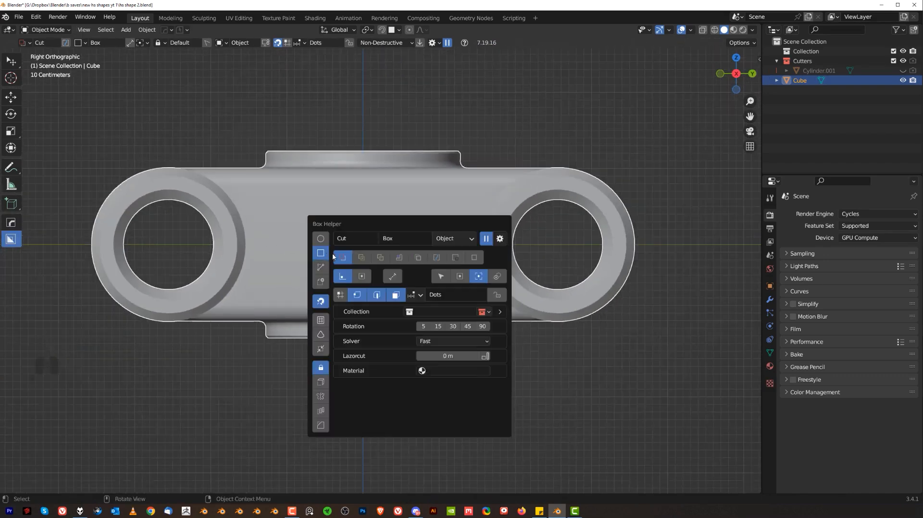
scroll(262, 231, up, 2)
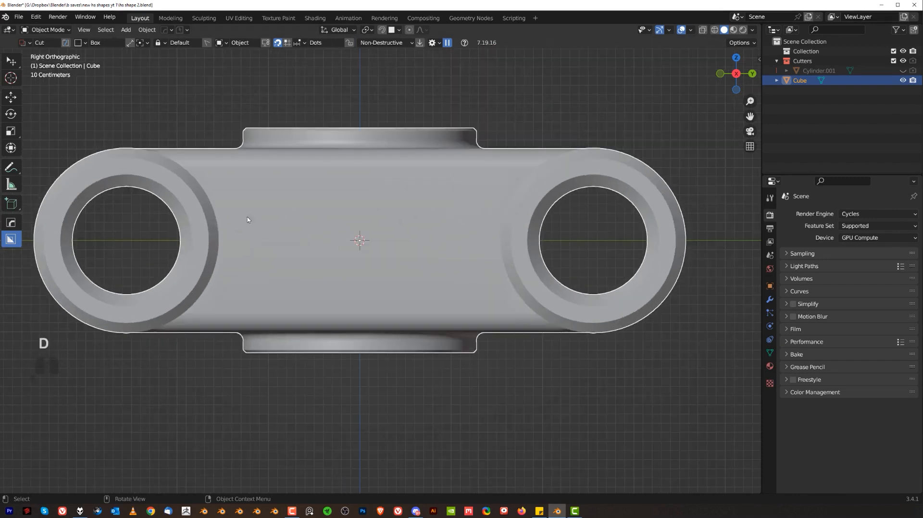
Try a box cut about 3.465 by 1.330 across the middle of the body and check the cutter's orientation options
mouse_move(197, 179)
mouse_down()
mouse_move(313, 261)
mouse_move(514, 301)
mouse_up()
key(Escape)
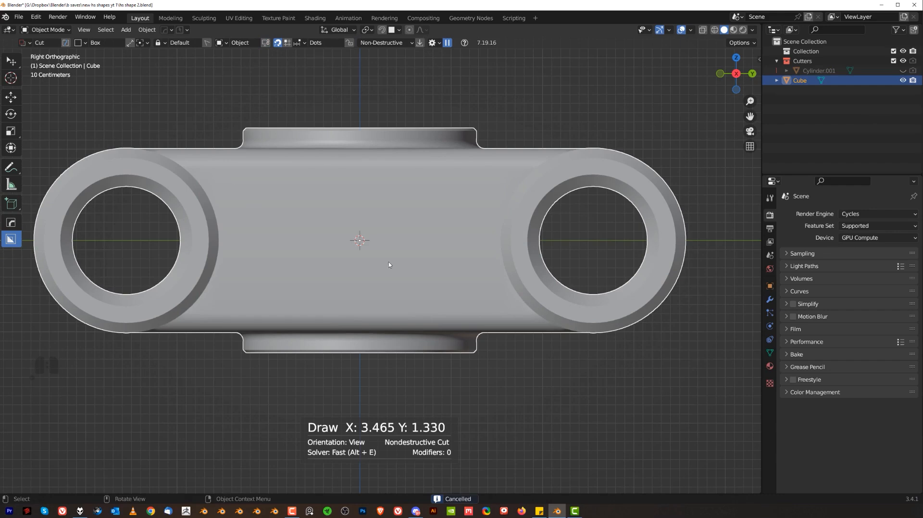
key(shift+v)
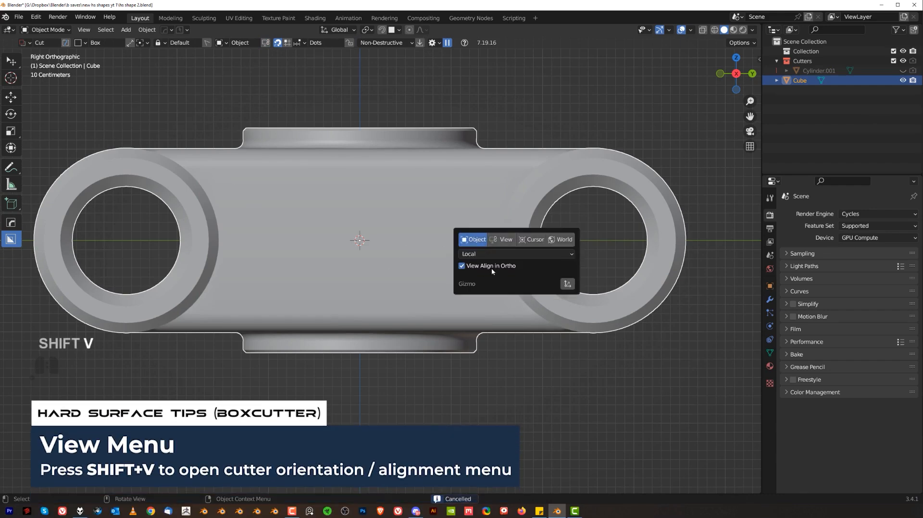
scroll(371, 273, down, 3)
scroll(371, 270, up, 3)
shift+middle_drag(372, 270, 406, 214)
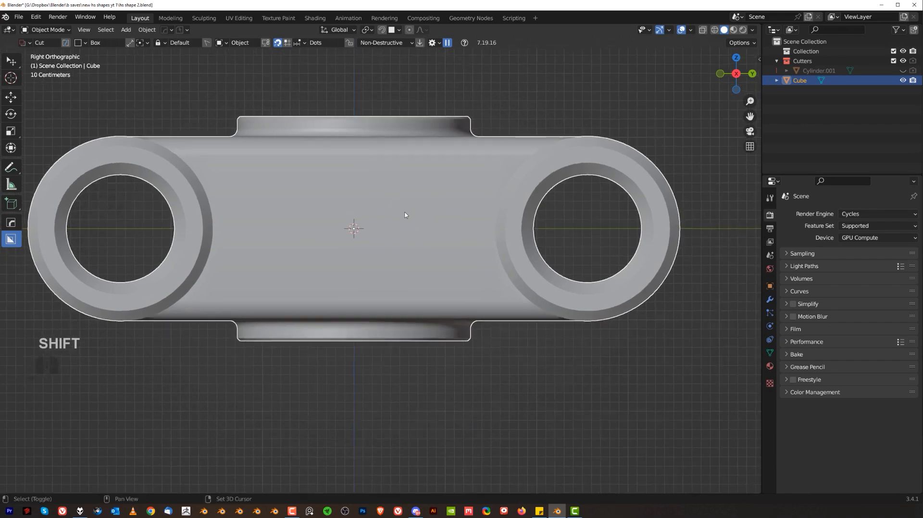
shift+middle_drag(346, 229, 301, 239)
Turn on cavity shading and cut a rounded box opening through the body between the side cylinders with a bevel width of 0.227
key(alt+v)
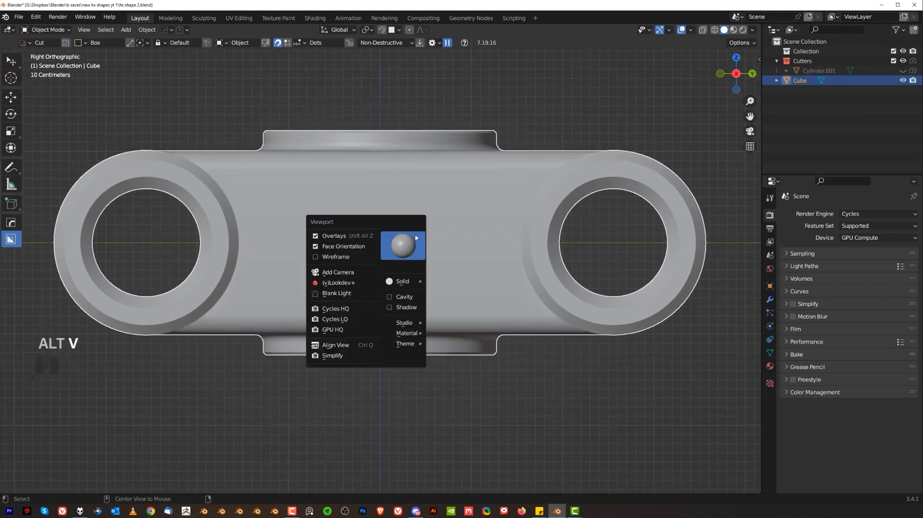
click(413, 296)
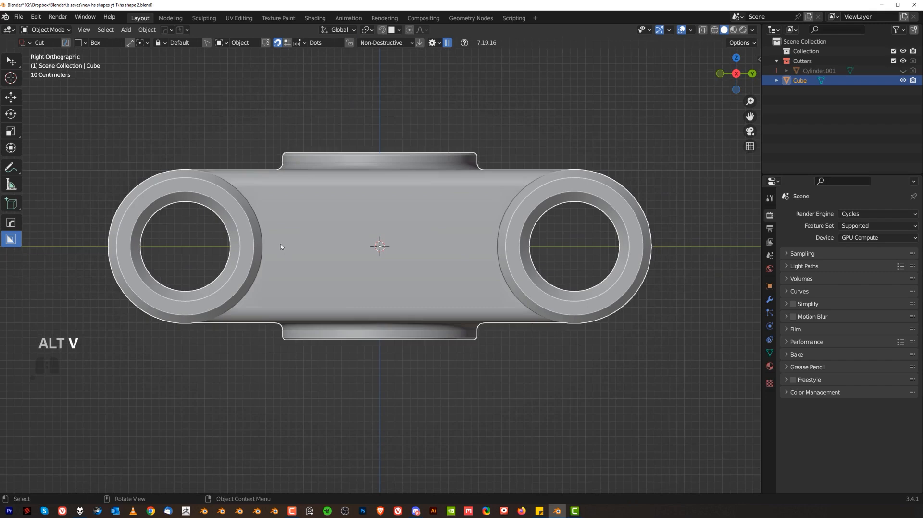
mouse_move(217, 181)
mouse_down()
mouse_move(349, 320)
mouse_move(561, 303)
mouse_up()
key(b)
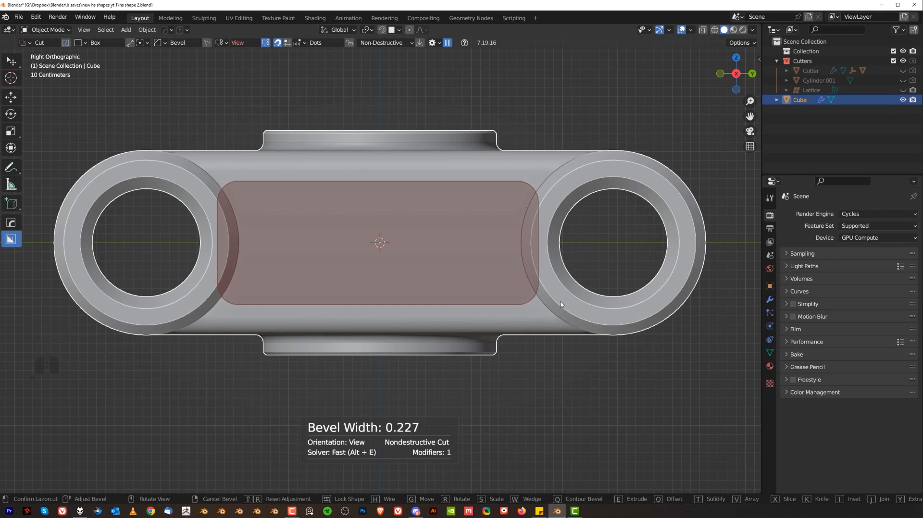
key(Tab)
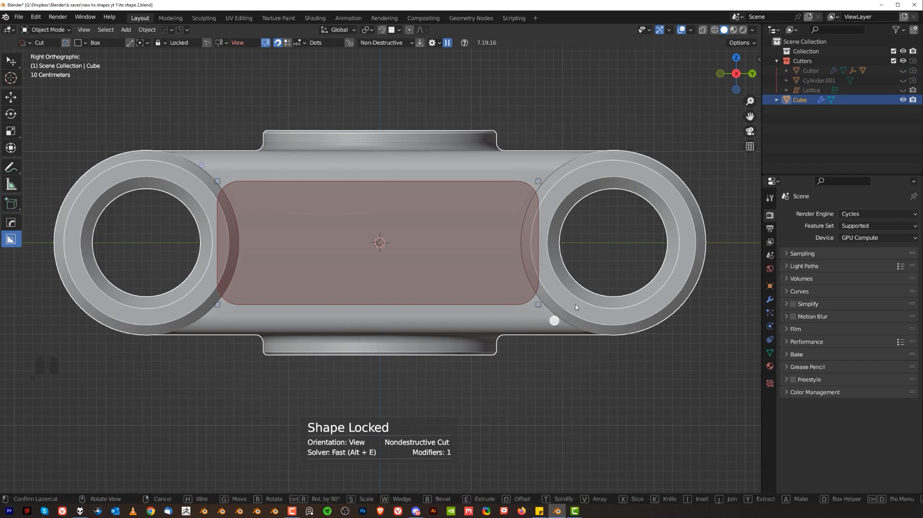
key(space)
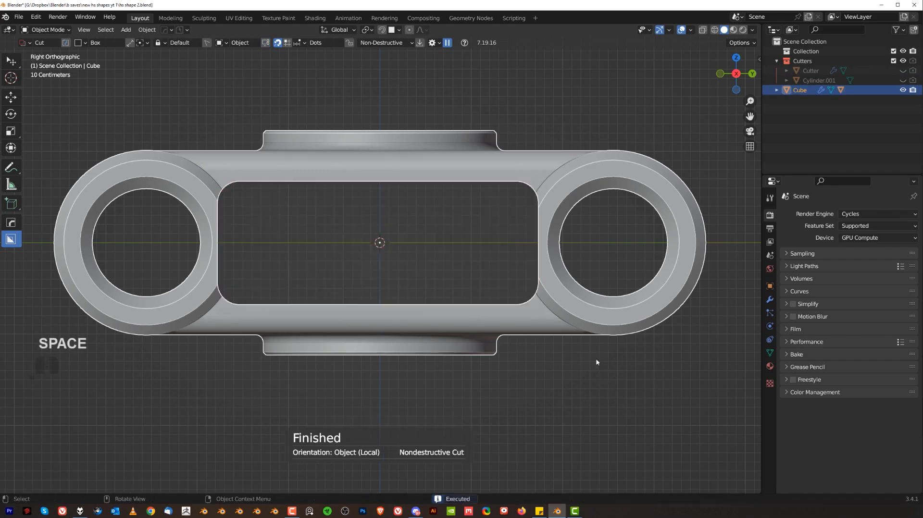
Apply an Offset Cut along the seam between side cylinder and block with width 0.05, factor 2.41, smoothing on and optimize off
scroll(598, 362, down, 4)
middle_drag(598, 362, 419, 260)
scroll(503, 271, up, 2)
scroll(375, 267, up, 7)
shift+middle_drag(233, 272, 318, 324)
key(KP_5)
scroll(293, 252, up, 2)
click(293, 252)
key(Tab)
middle_drag(274, 369, 282, 339)
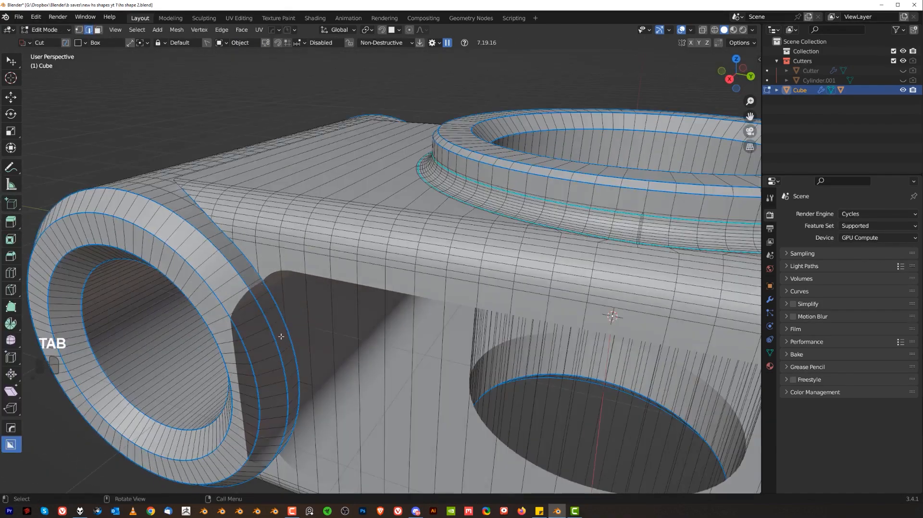
alt+click(254, 269)
middle_drag(253, 269, 269, 239)
alt+click(269, 239)
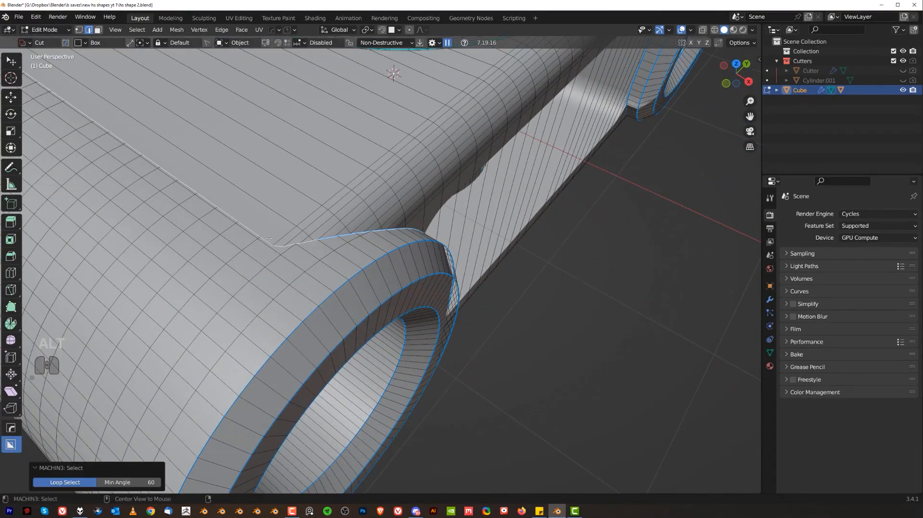
scroll(365, 235, up, 2)
key(y)
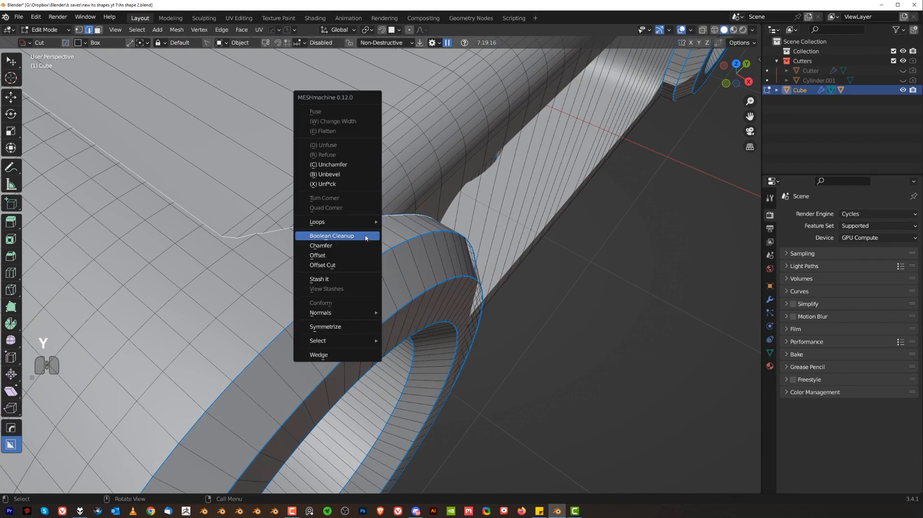
click(344, 265)
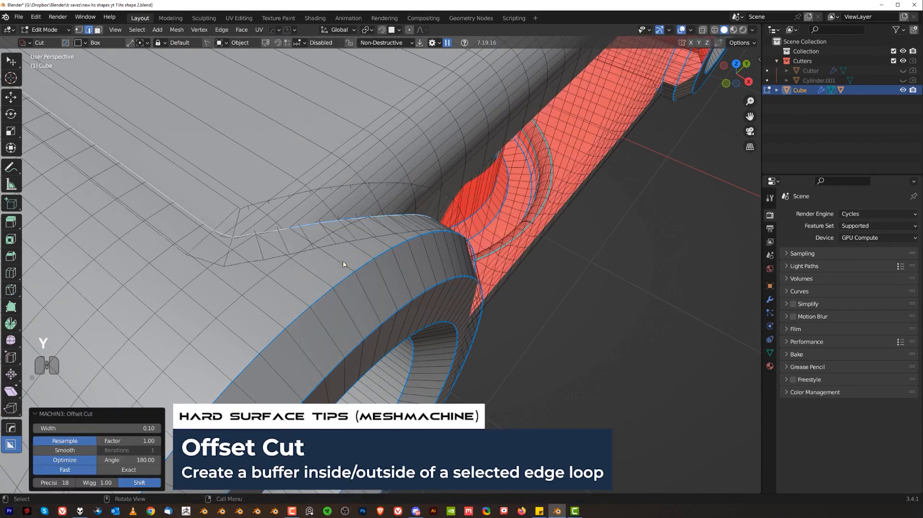
drag(97, 429, 92, 429)
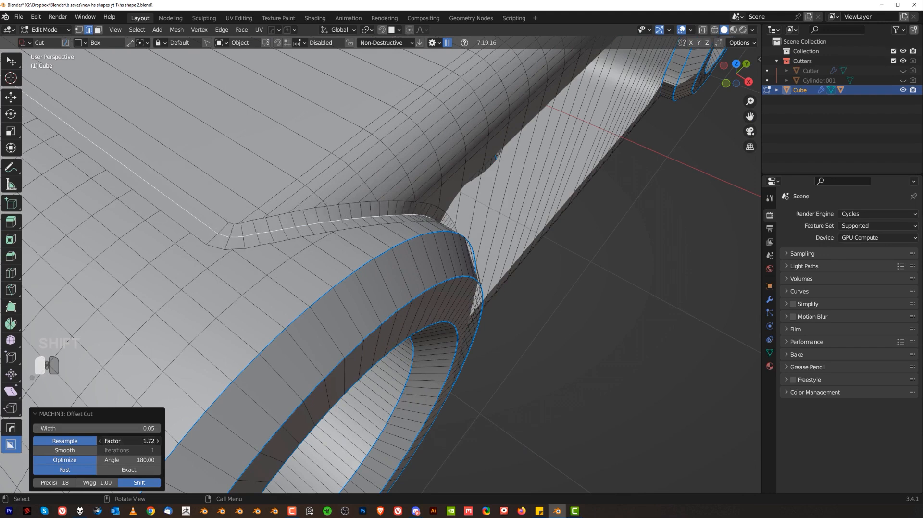
click(69, 465)
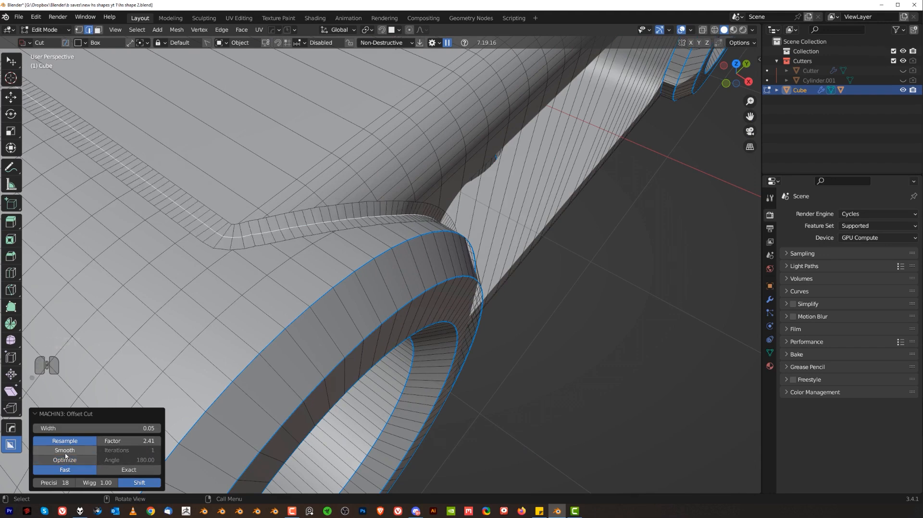
Bevel the seam loop between the side cylinder and the block with multiple segments
key(ctrl+b)
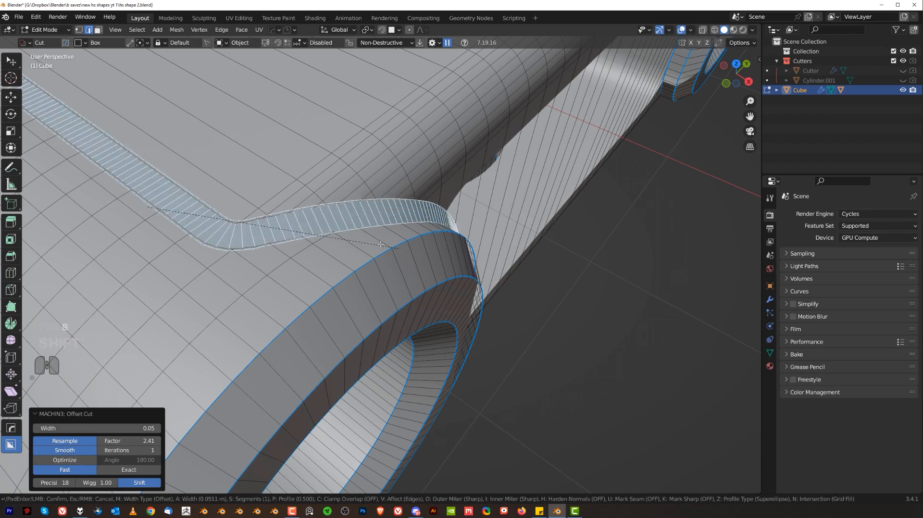
click(382, 211)
key(Tab)
middle_drag(411, 255, 337, 331)
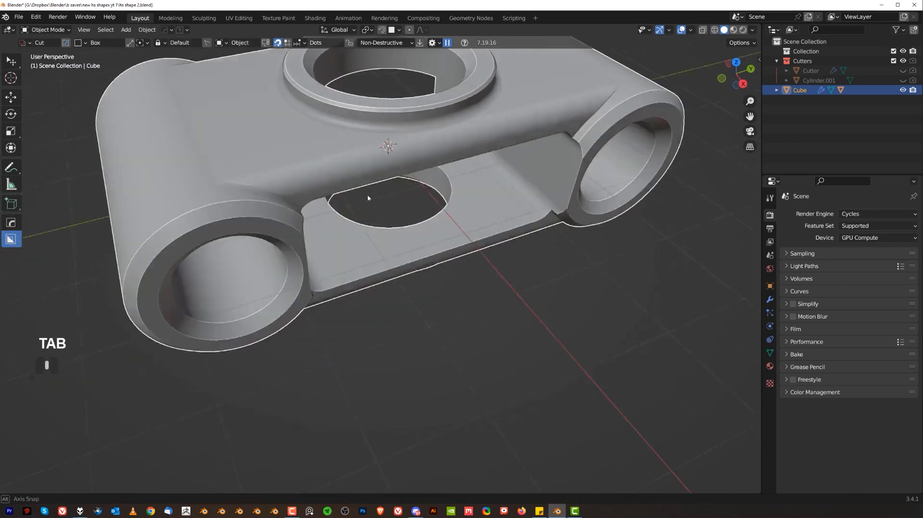
Bevel the two outer rim edges of the near cylinder's end 0.0297 m with nine segments
scroll(334, 335, up, 6)
shift+middle_drag(298, 268, 296, 238)
key(Tab)
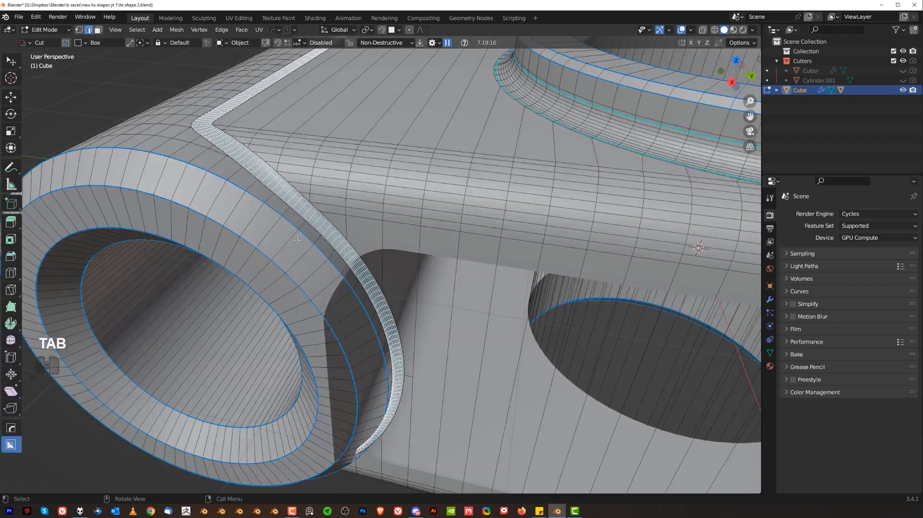
alt+double_click(302, 235)
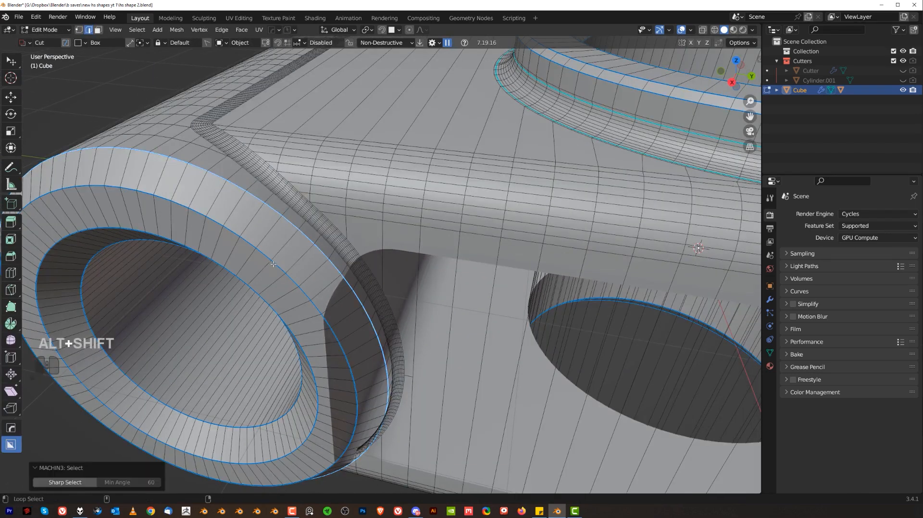
key(ctrl+b)
click(385, 308)
key(Tab)
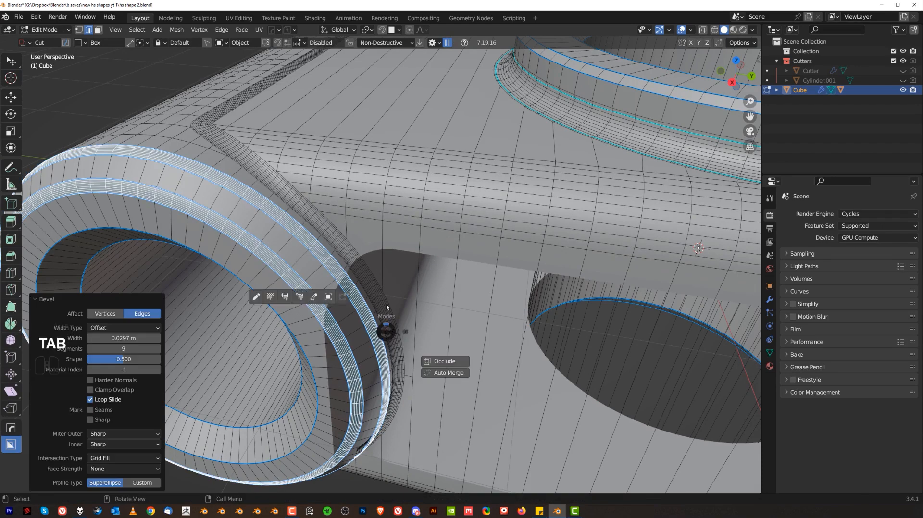
Symmetrize the mesh along both horizontal axes to repeat the seam and rim bevels on all cylinder ends
scroll(418, 315, down, 2)
shift+middle_drag(422, 319, 374, 221)
scroll(358, 161, up, 2)
shift+middle_drag(310, 129, 312, 134)
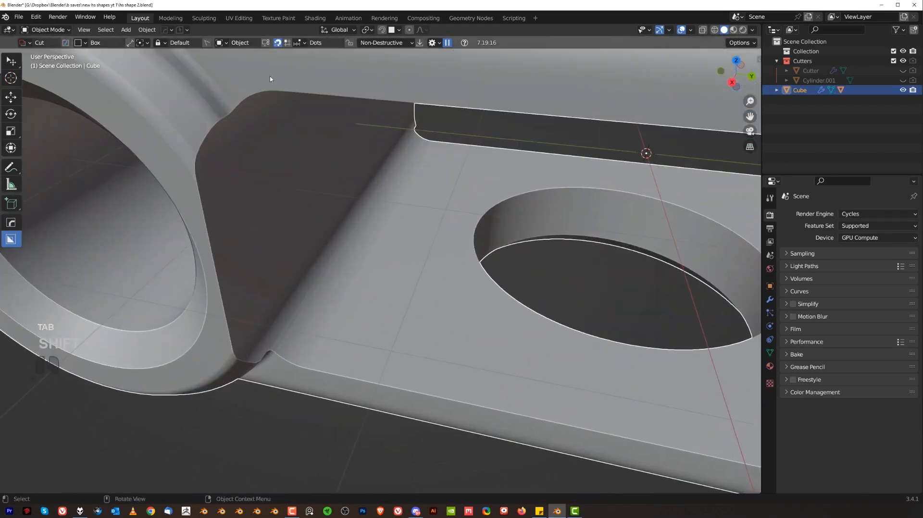
scroll(262, 347, down, 4)
scroll(261, 347, down, 3)
key(Tab)
key(alt+x)
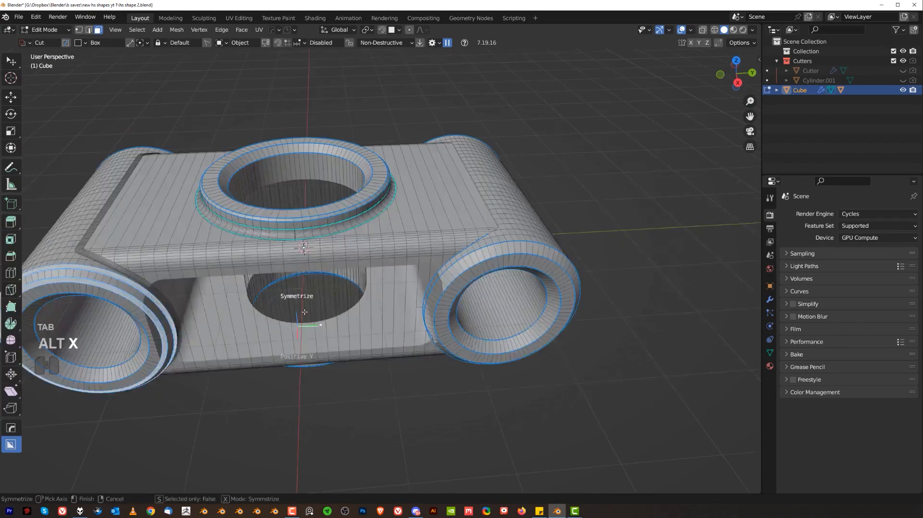
scroll(336, 305, down, 2)
middle_drag(336, 305, 380, 279)
key(alt+x)
middle_drag(438, 288, 371, 264)
scroll(367, 251, up, 7)
scroll(370, 280, down, 3)
key(Tab)
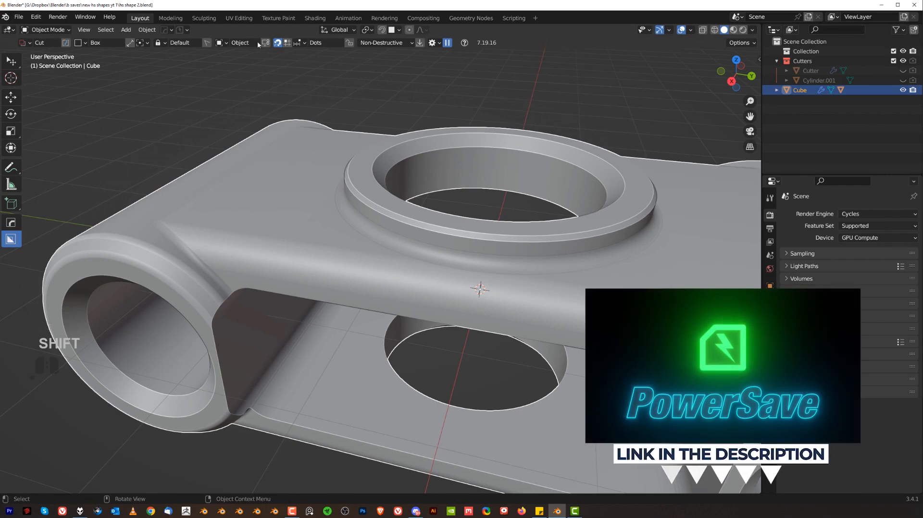
Save the next numbered version of the file as hs shape 3
click(183, 30)
click(182, 64)
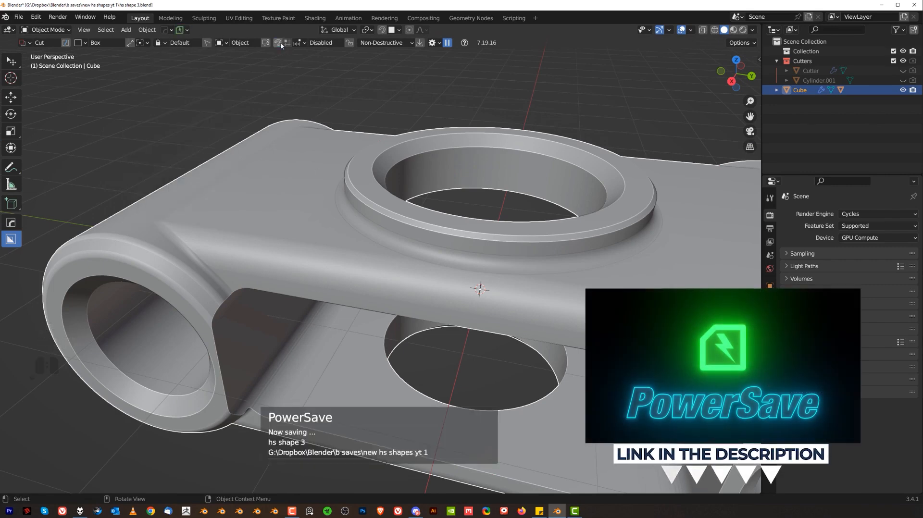
shift+middle_drag(282, 228, 305, 189)
scroll(300, 253, up, 1)
key(q)
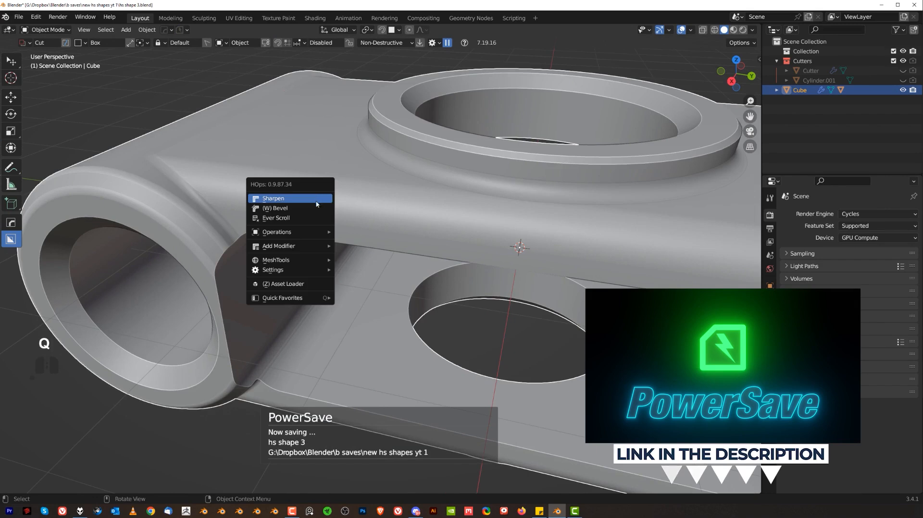
mouse_move(302, 232)
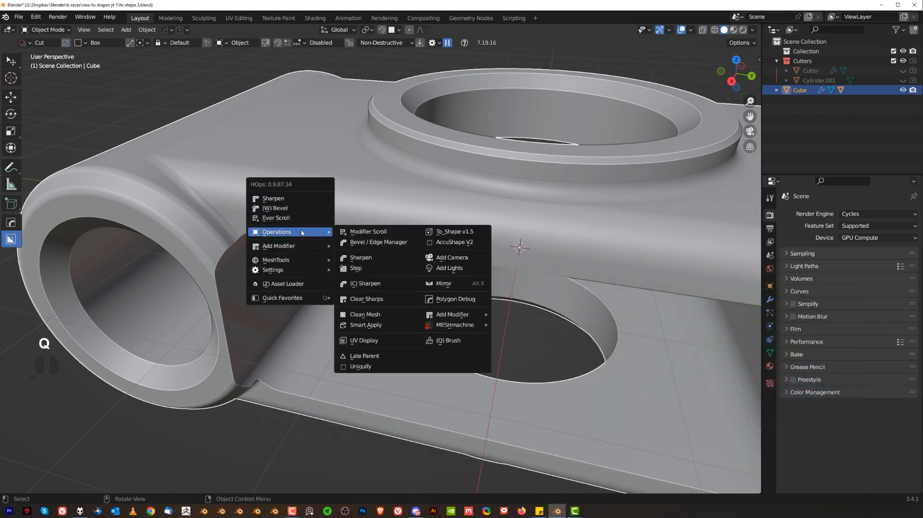
click(370, 343)
scroll(368, 342, down, 3)
middle_drag(367, 341, 352, 262)
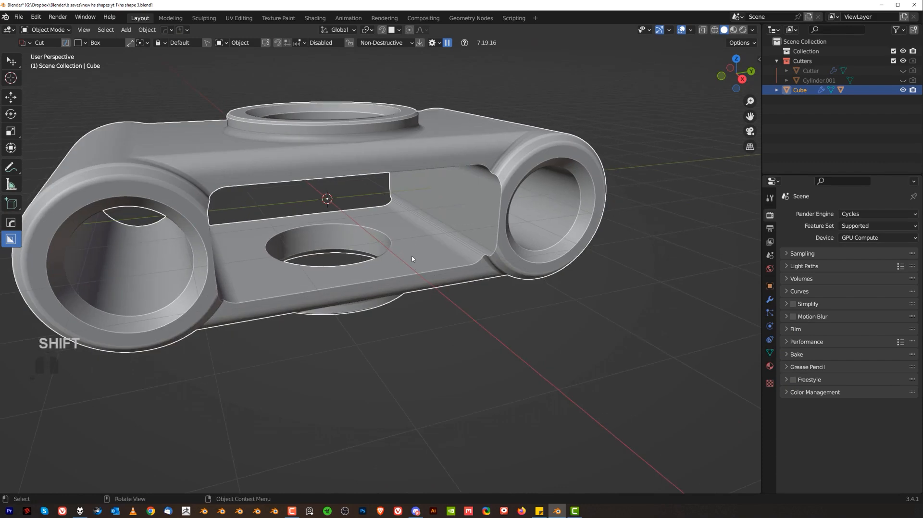
Reveal the box cutter that makes the side opening and open its mesh for editing
middle_drag(407, 251, 435, 252)
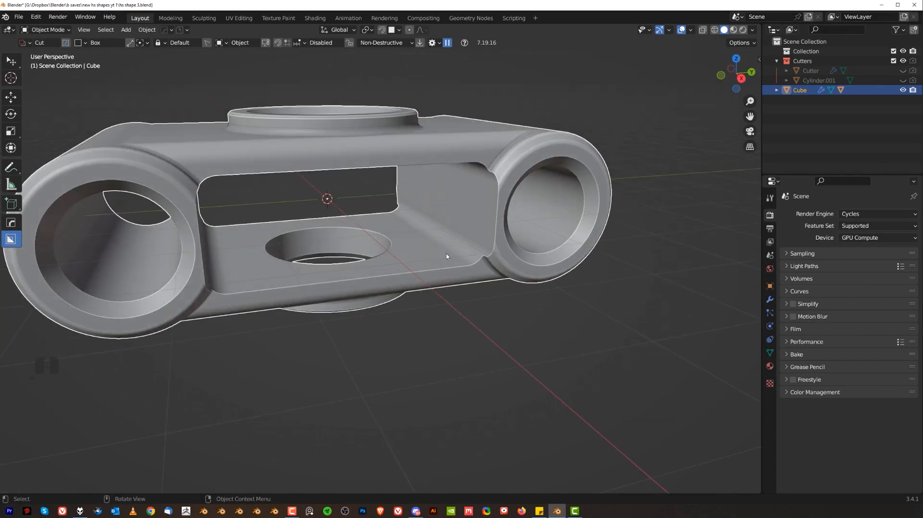
key(q)
click(428, 270)
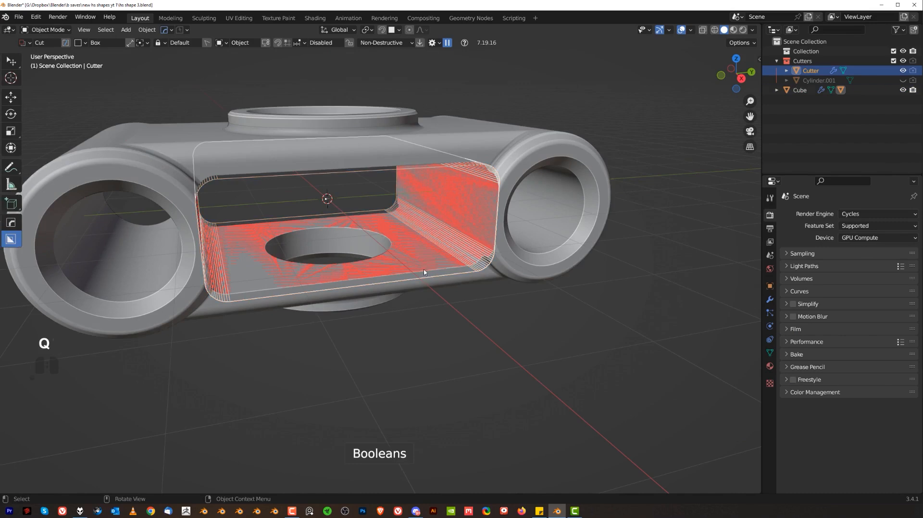
scroll(426, 273, down, 3)
middle_drag(426, 273, 410, 183)
key(KP_5)
middle_drag(406, 223, 426, 230)
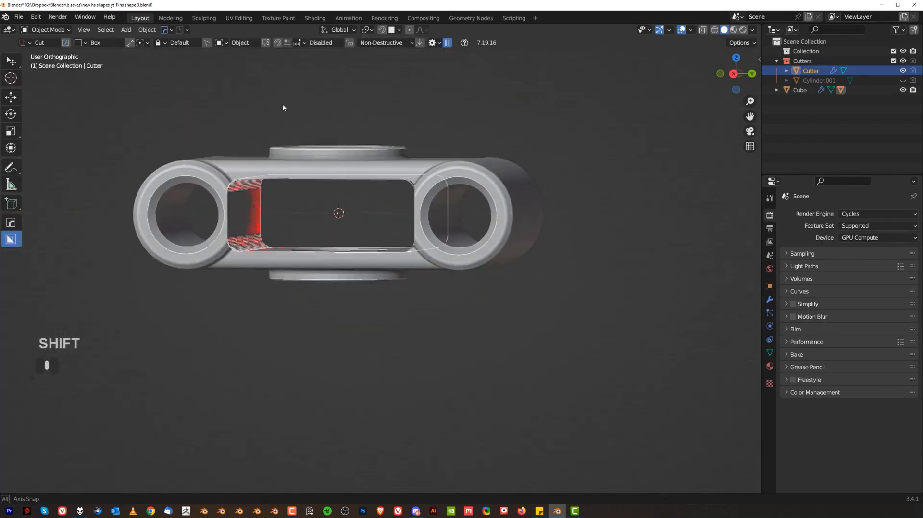
scroll(428, 232, up, 4)
key(Tab)
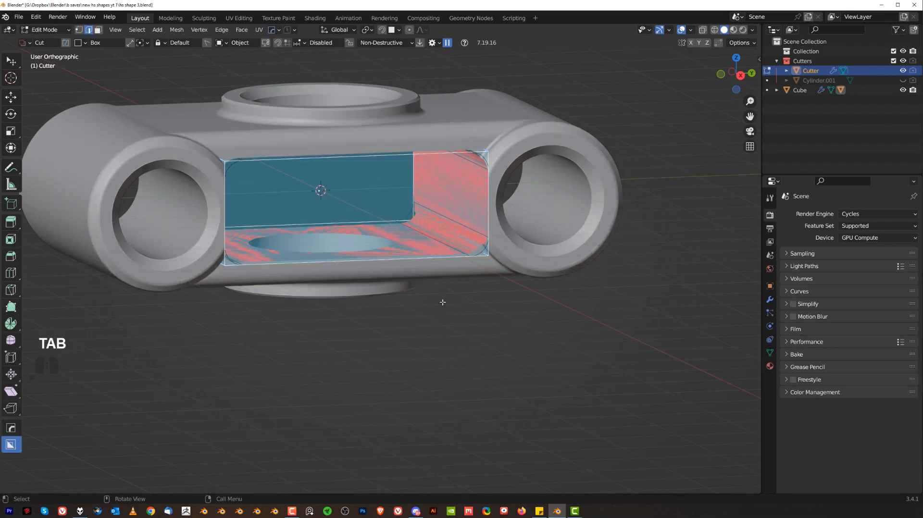
Add a centred horizontal edge loop around the cutter and bevel it 0.274 m with one segment
key(ctrl+r)
click(454, 154)
right_click(454, 154)
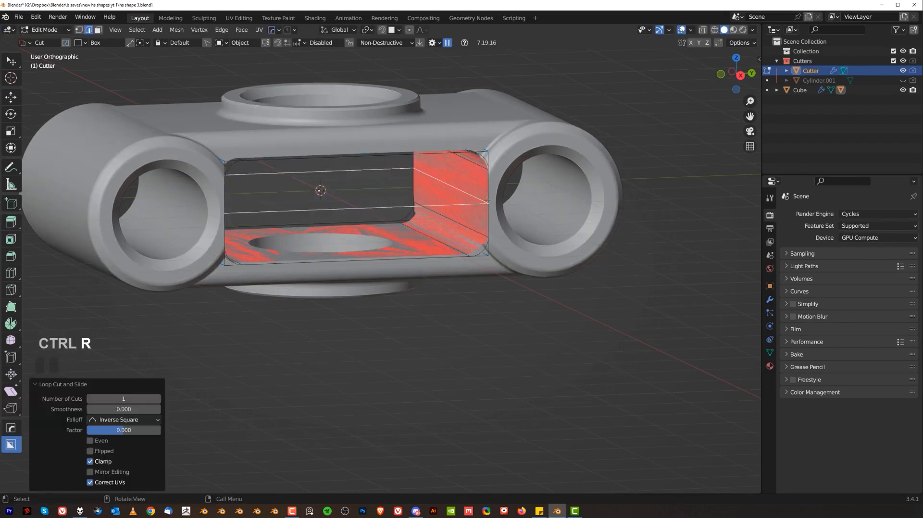
scroll(454, 154, up, 2)
key(ctrl+b)
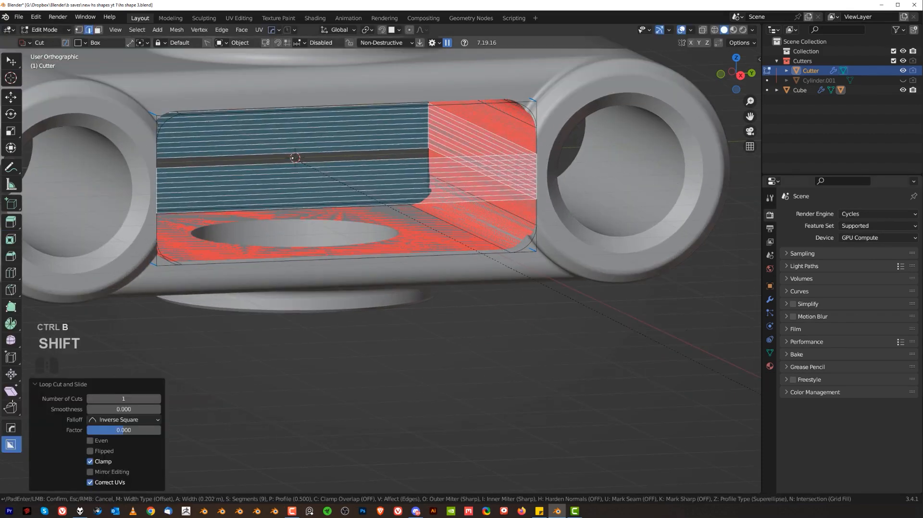
scroll(79, 430, down, 6)
click(91, 424)
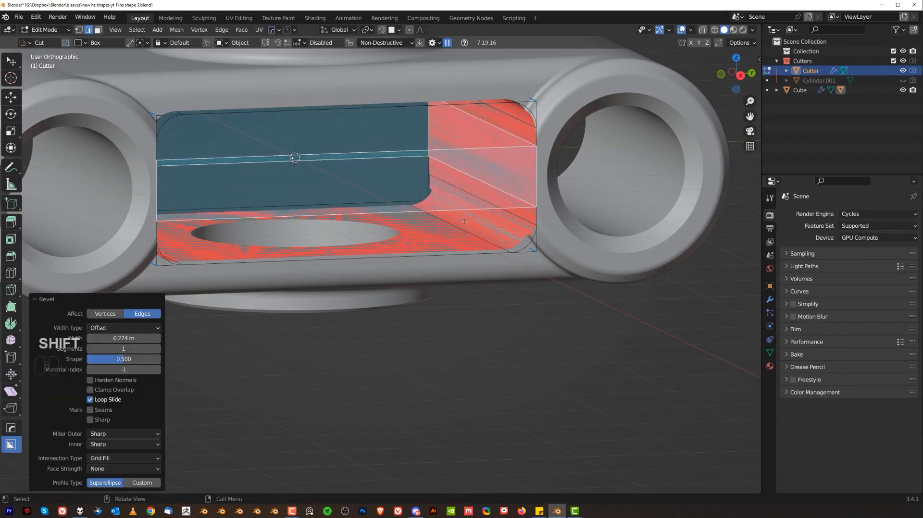
Isolate the cutter, inset the middle face of its end about 0.1 m and extrude it inward
key(KP_Divide)
key(Tab)
click(518, 274)
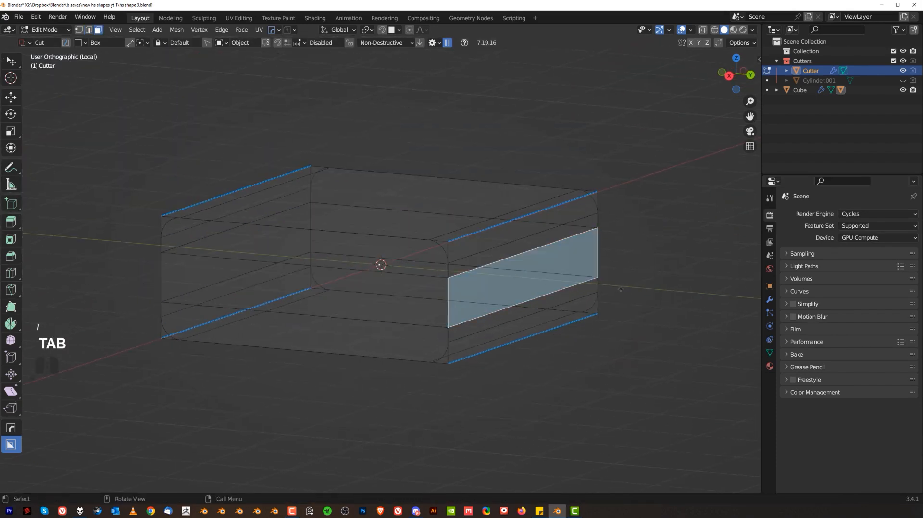
key(i)
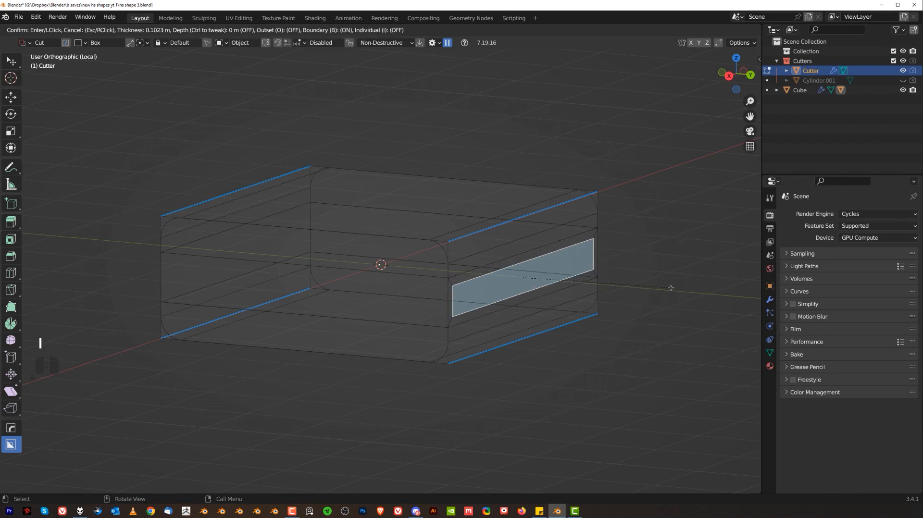
click(671, 284)
key(e)
click(645, 266)
Bring the whole part back and scale the cutter's extruded face down along the global X axis
middle_drag(645, 266, 399, 201)
key(slash)
key(KP_5)
shift+middle_drag(399, 202, 536, 338)
key(s)
key(x)
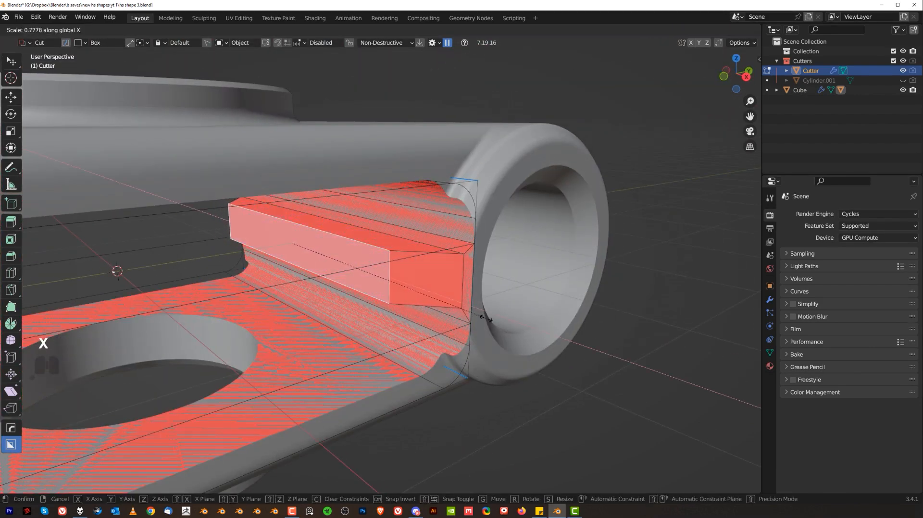
click(471, 313)
Mirror the cutter across the Y axis as a modifier so the recess repeats at its opposite end
click(348, 266)
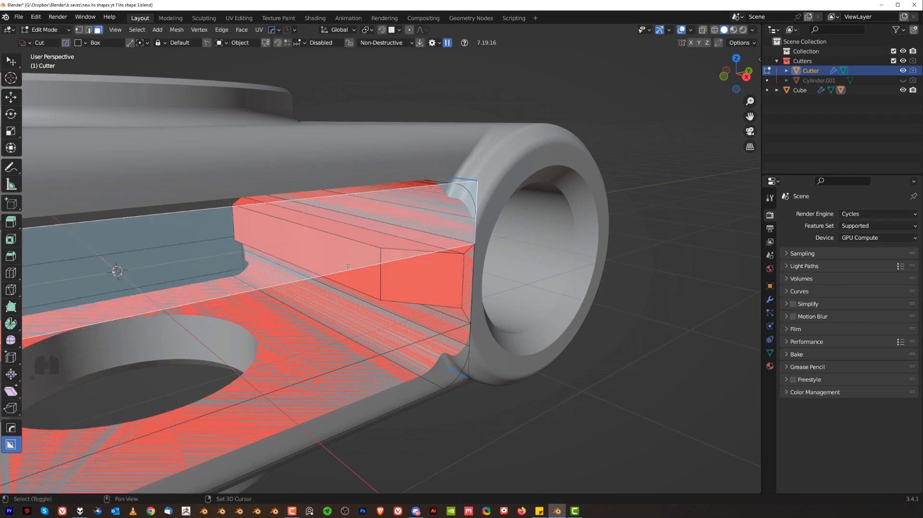
key(Tab)
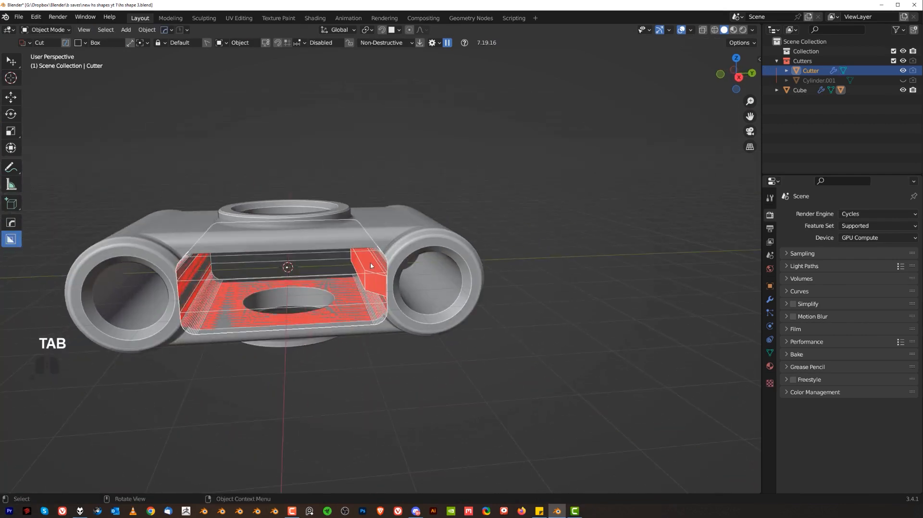
key(alt+x)
click(357, 265)
click(412, 150)
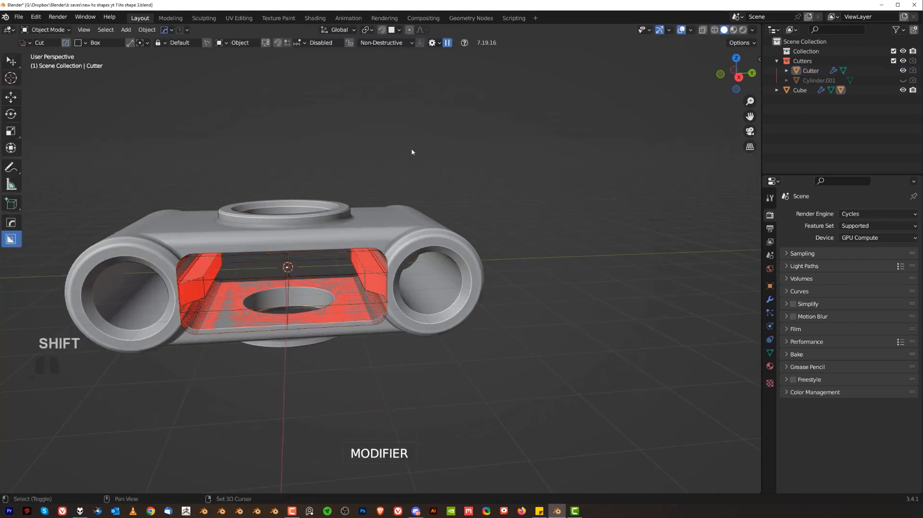
Hide the cutters, select the part and apply all its boolean modifiers with Sharpen
key(shift+2)
scroll(375, 260, up, 3)
middle_drag(336, 247, 490, 192)
click(491, 191)
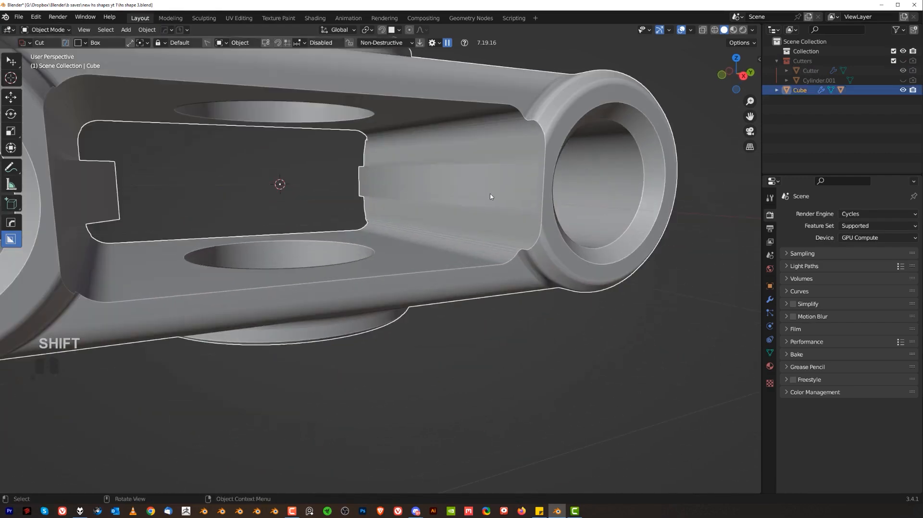
key(q)
ctrl+click(469, 175)
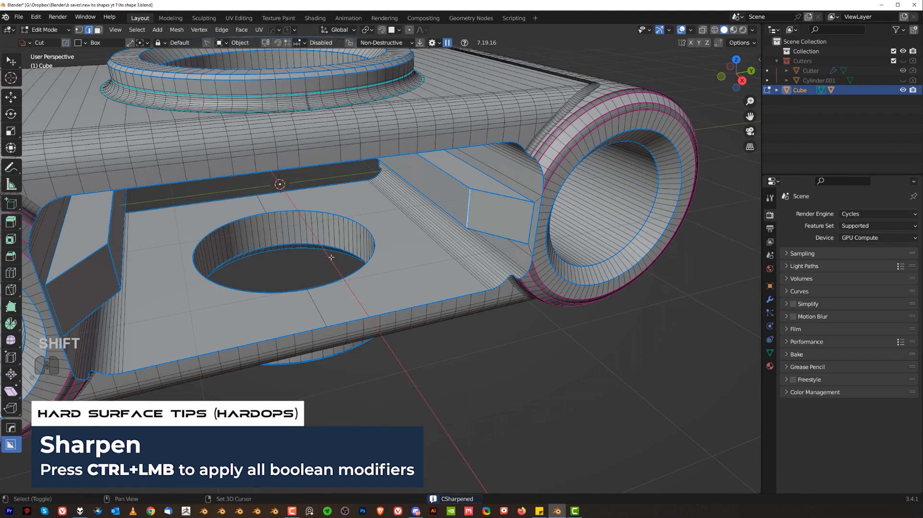
Bevel the vertical corner edge of the inner ridge with nine segments
key(ctrl+b)
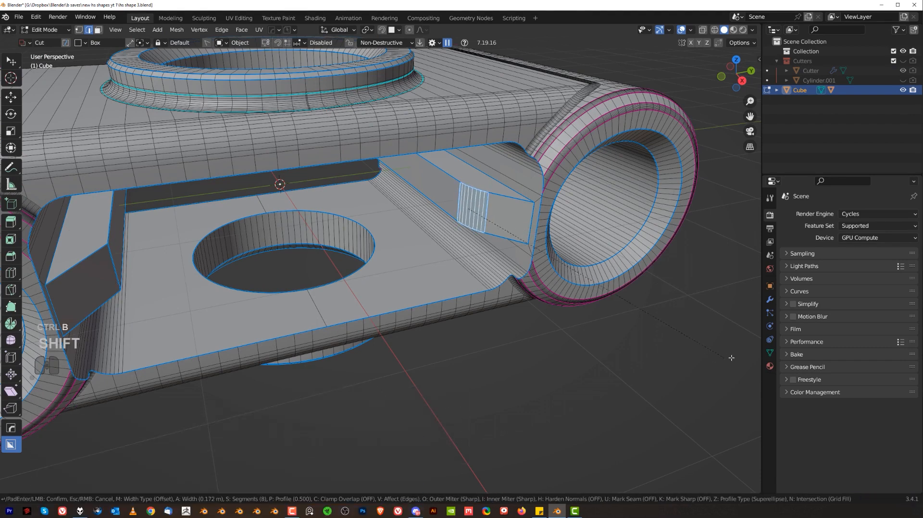
scroll(683, 334, up, 2)
click(627, 308)
Select the upper and lower outer edge chains of the inner ridge and bevel them about 0.05 m with one segment
alt+click(458, 184)
ctrl+click(441, 174)
shift+click(441, 204)
ctrl+click(507, 245)
key(ctrl+z)
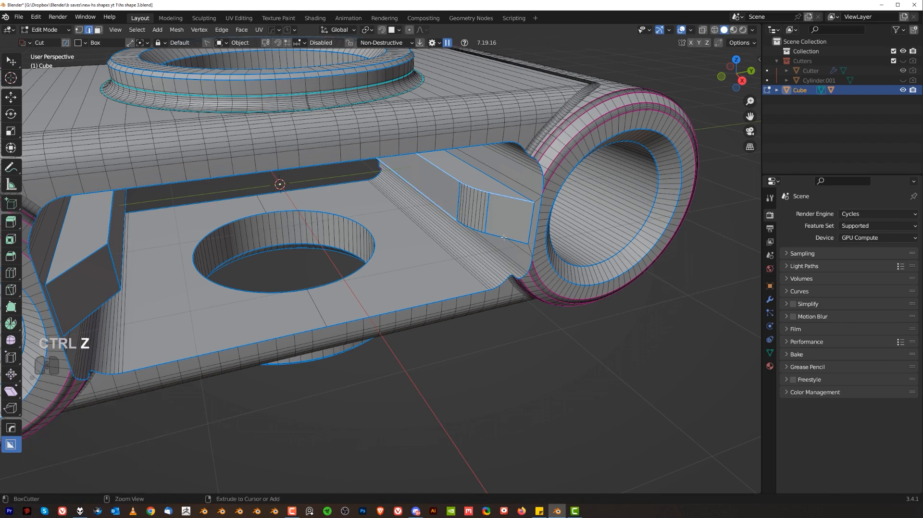
ctrl+shift+click(509, 236)
scroll(397, 232, up, 3)
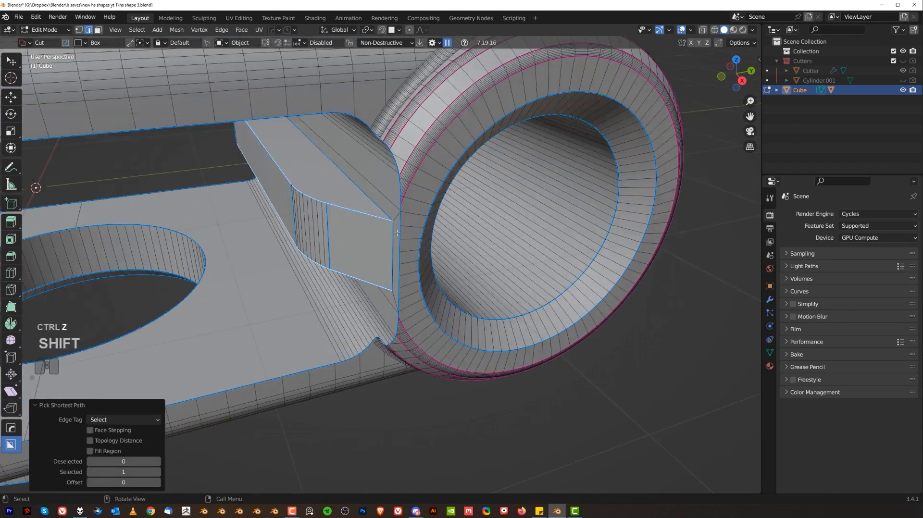
key(ctrl+shift+b)
right_click(474, 248)
key(ctrl+b)
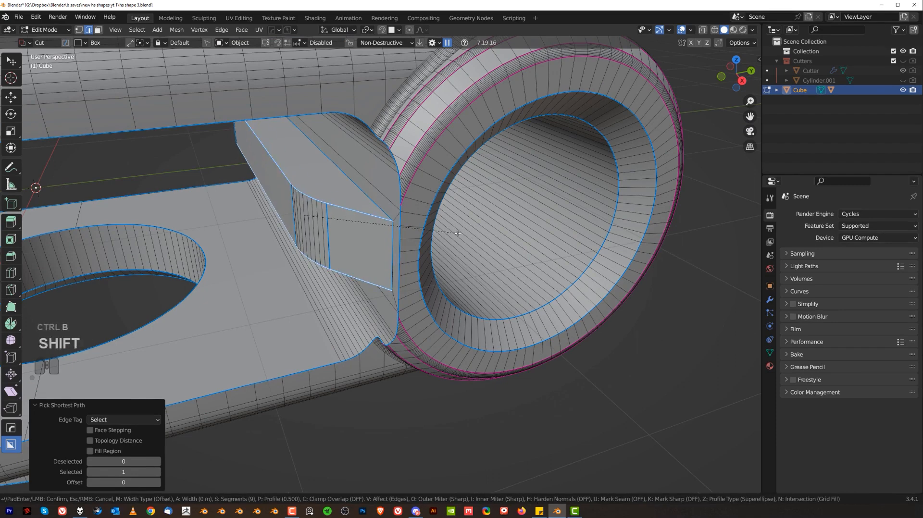
scroll(529, 238, down, 3)
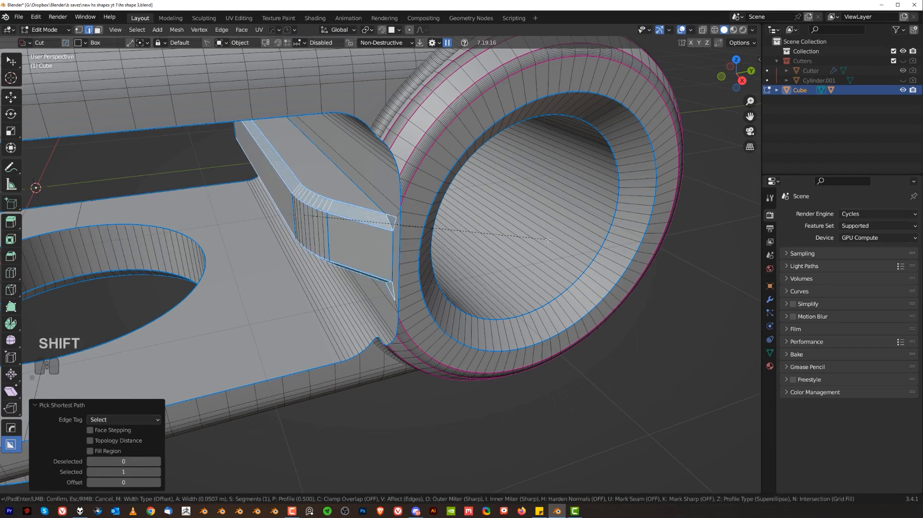
click(532, 246)
Symmetrize the mesh along X from positive to negative to repeat the ridge bevels
key(Tab)
scroll(385, 244, down, 3)
middle_drag(398, 264, 410, 322)
scroll(426, 210, down, 3)
key(Tab)
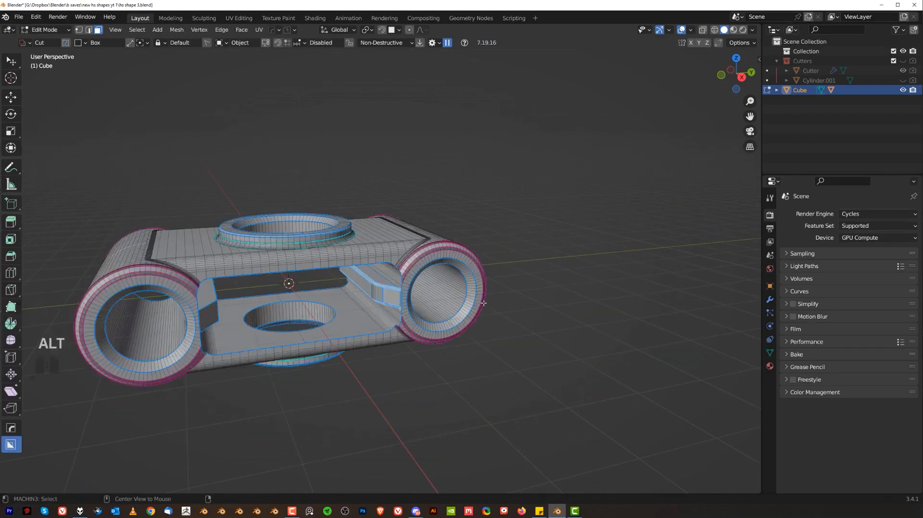
key(alt+x)
middle_drag(203, 327, 428, 325)
middle_drag(270, 290, 346, 233)
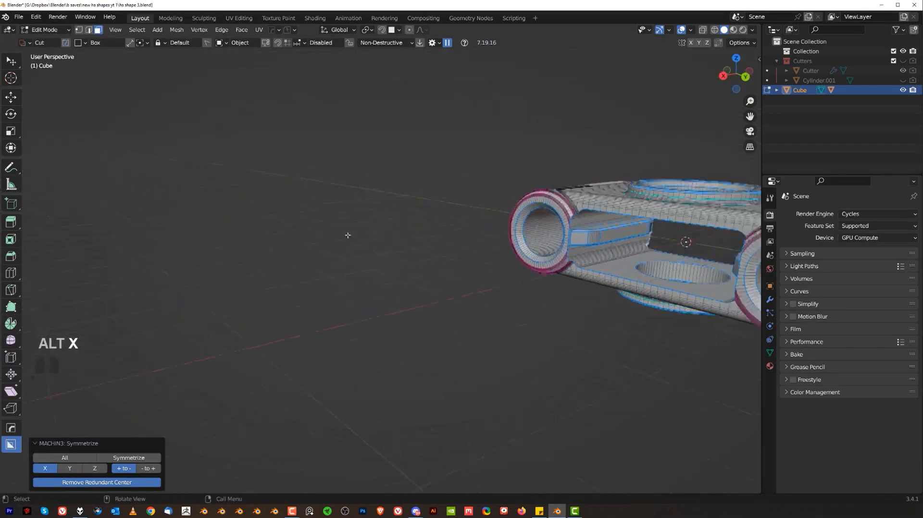
Select the edge loop outlining the side opening, using Loop Select instead of Sharp Select
shift+middle_drag(481, 235, 308, 250)
scroll(337, 250, up, 3)
middle_drag(490, 269, 385, 269)
shift+middle_drag(288, 284, 322, 203)
scroll(322, 203, up, 2)
key(Tab)
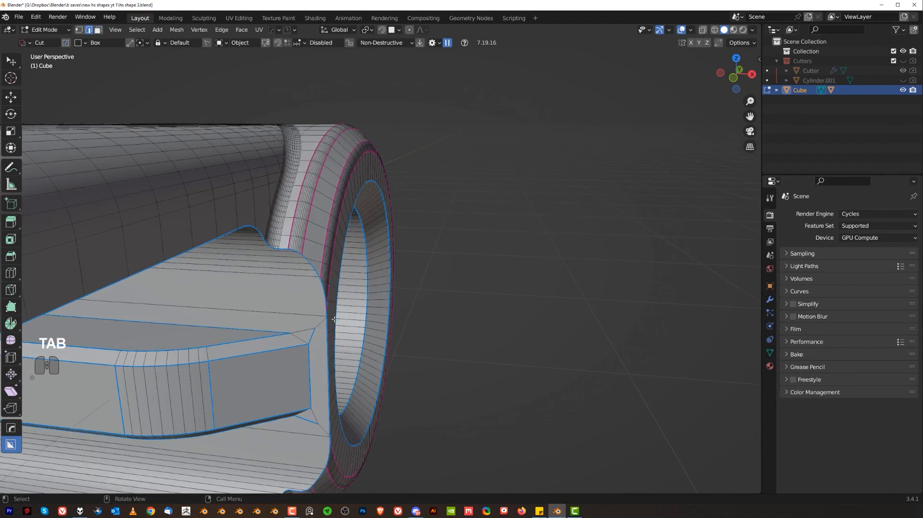
alt+click(319, 283)
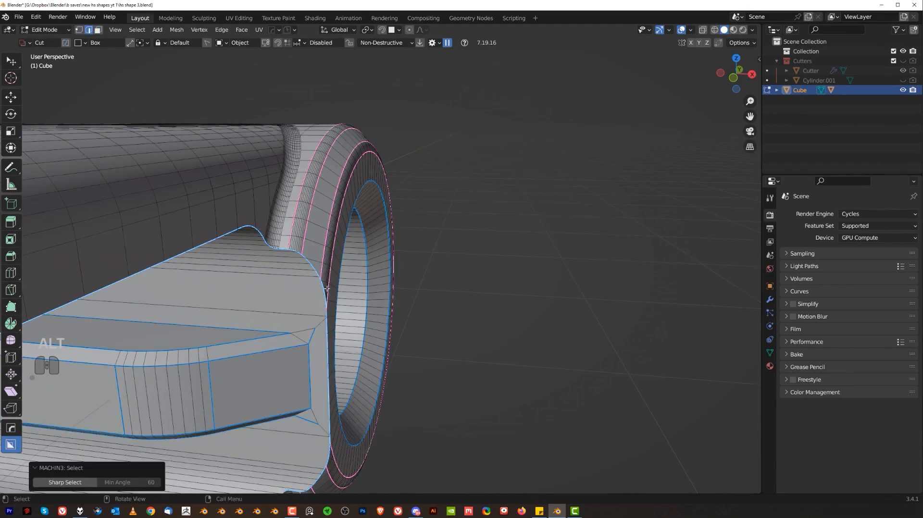
middle_drag(321, 284, 287, 284)
shift+middle_drag(185, 349, 152, 313)
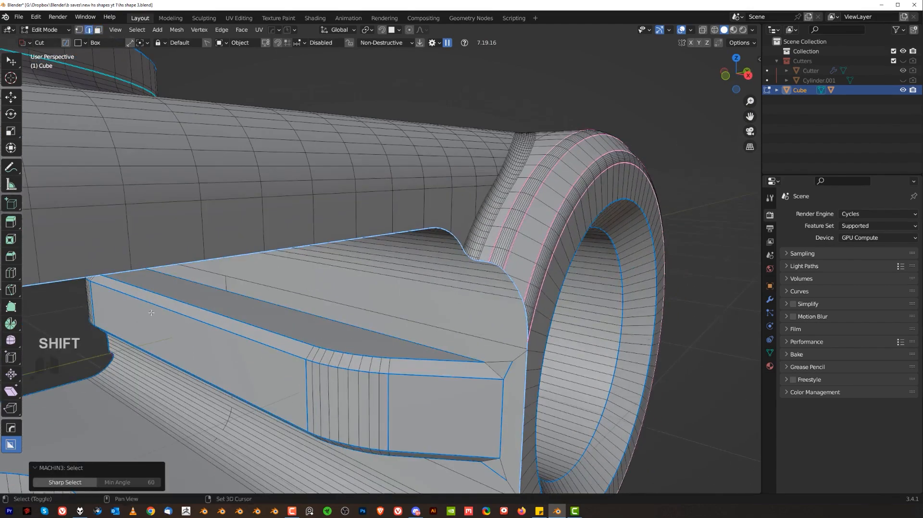
click(77, 487)
Run an Offset Cut along the opening's edge loop with width 0.05 and resample factor 2.41
scroll(457, 278, down, 3)
middle_drag(540, 299, 395, 209)
scroll(457, 277, up, 3)
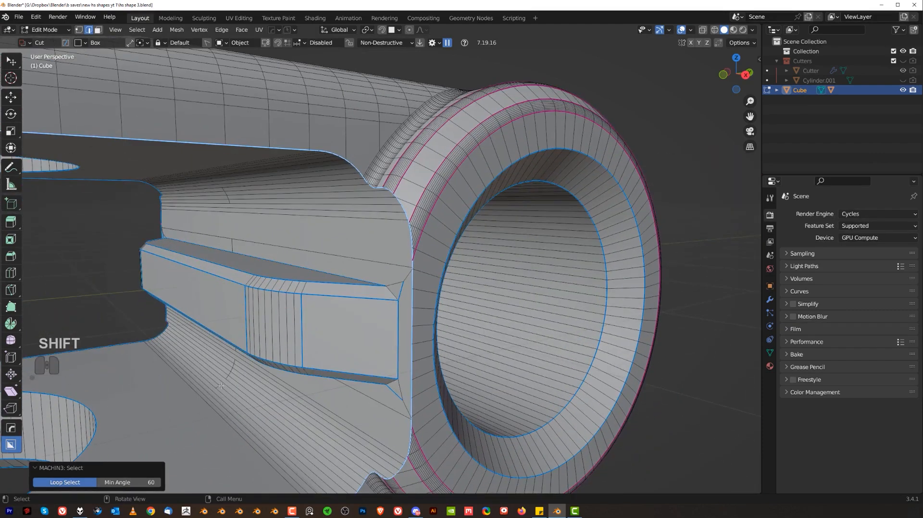
key(y)
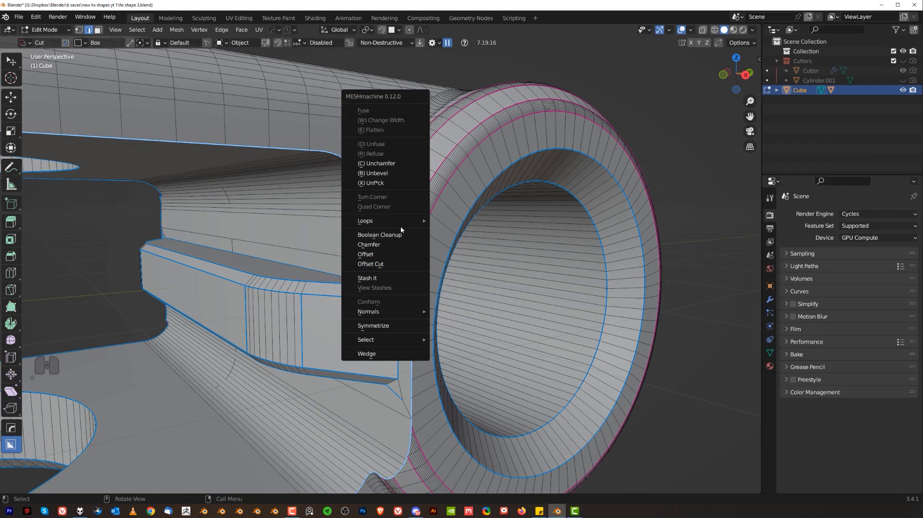
click(395, 264)
scroll(430, 255, up, 3)
shift+middle_drag(461, 144, 488, 231)
scroll(490, 231, up, 1)
Bevel the opening's outline 0.0253 m with one segment
key(ctrl+b)
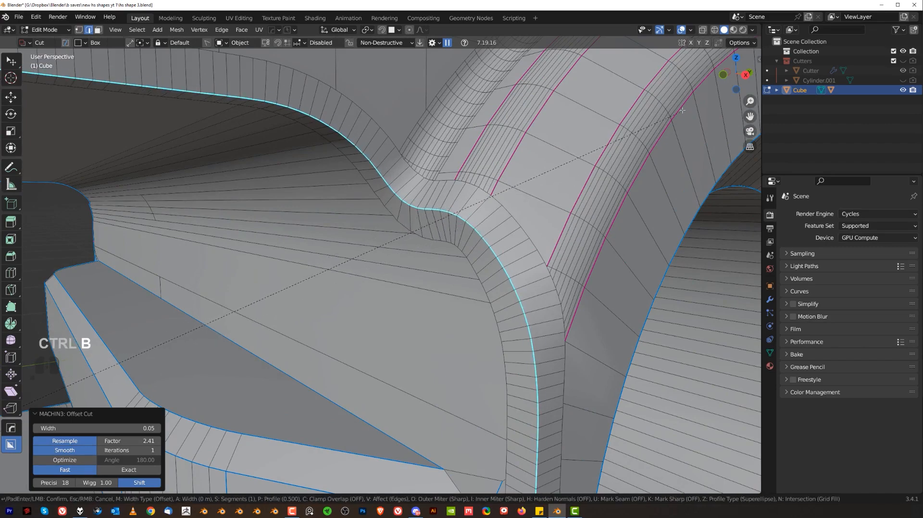
scroll(182, 169, down, 5)
middle_drag(408, 195, 396, 216)
scroll(396, 216, up, 3)
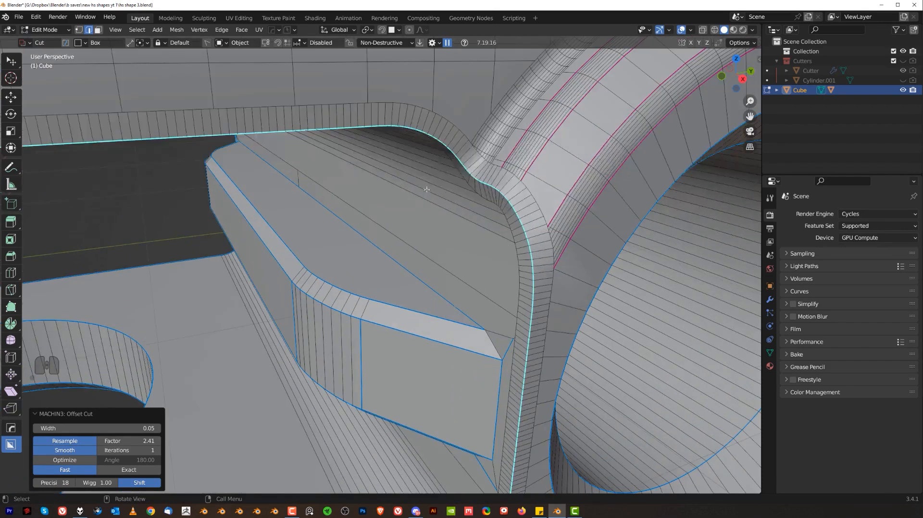
click(547, 144)
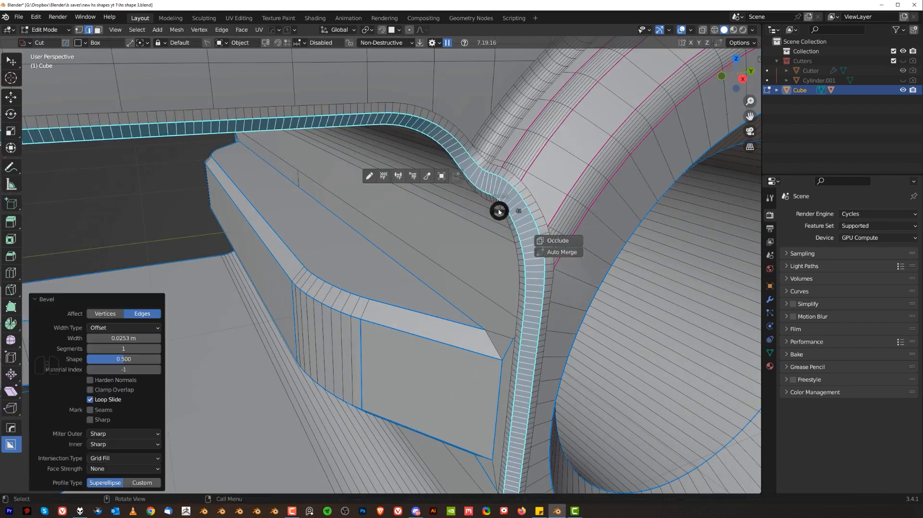
Examine the shading of the bevelled opening and the inner ridges from several angles
key(Tab)
scroll(455, 133, down, 2)
scroll(456, 132, down, 3)
middle_drag(317, 204, 390, 207)
scroll(392, 207, up, 3)
middle_drag(395, 207, 454, 219)
shift+middle_drag(450, 248, 344, 179)
scroll(345, 179, up, 3)
scroll(288, 284, down, 4)
middle_drag(308, 237, 257, 230)
shift+middle_drag(321, 224, 355, 280)
Add a Weighted Normal modifier to the part with Sharpen
key(q)
alt+click(408, 209)
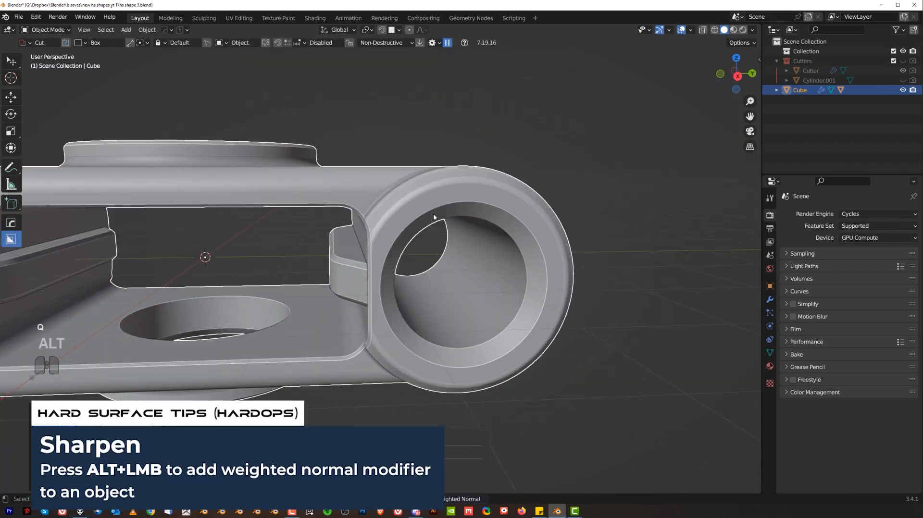
scroll(403, 231, down, 3)
middle_drag(403, 231, 377, 244)
Join the inner and outer centre-line vertices on the raised ring's top face with an edge, on its Y-axis end
key(Tab)
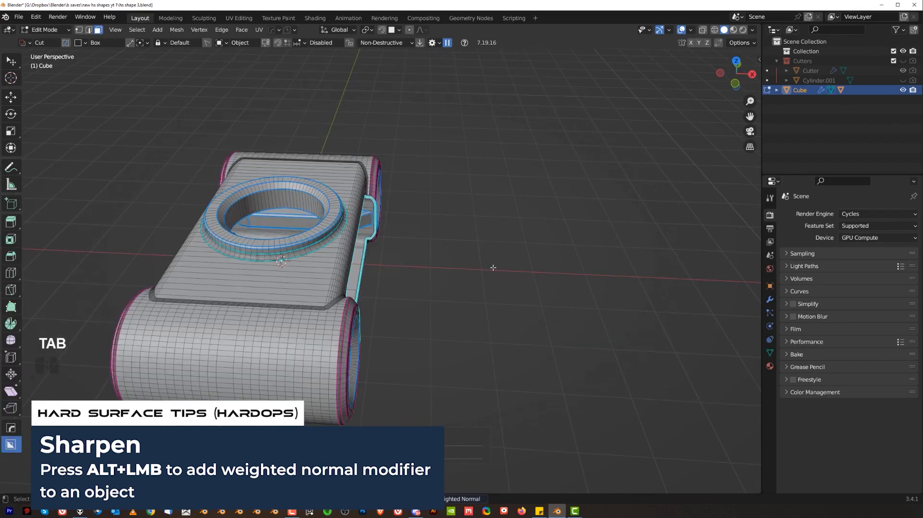
click(285, 268)
middle_drag(284, 269, 409, 255)
key(Tab)
key(Tab)
key(KP_5)
scroll(486, 254, down, 2)
shift+middle_drag(490, 250, 479, 267)
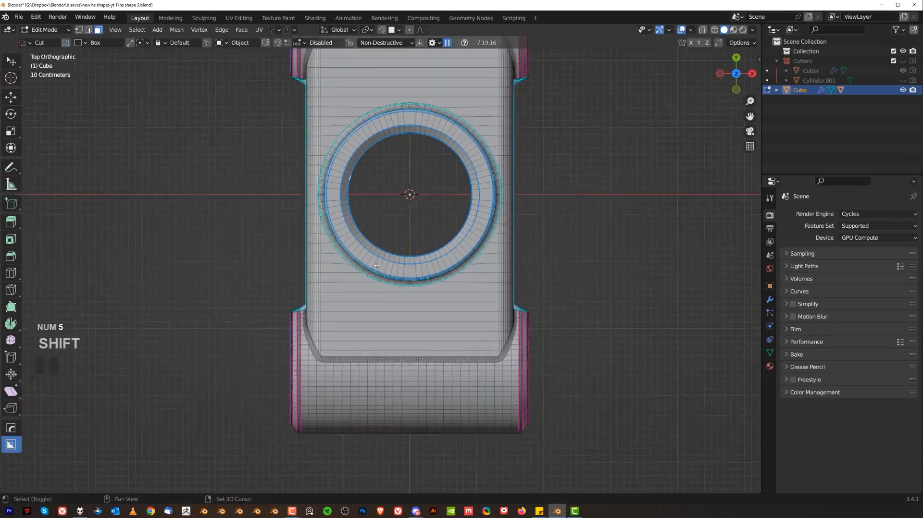
scroll(480, 267, up, 2)
scroll(474, 258, up, 6)
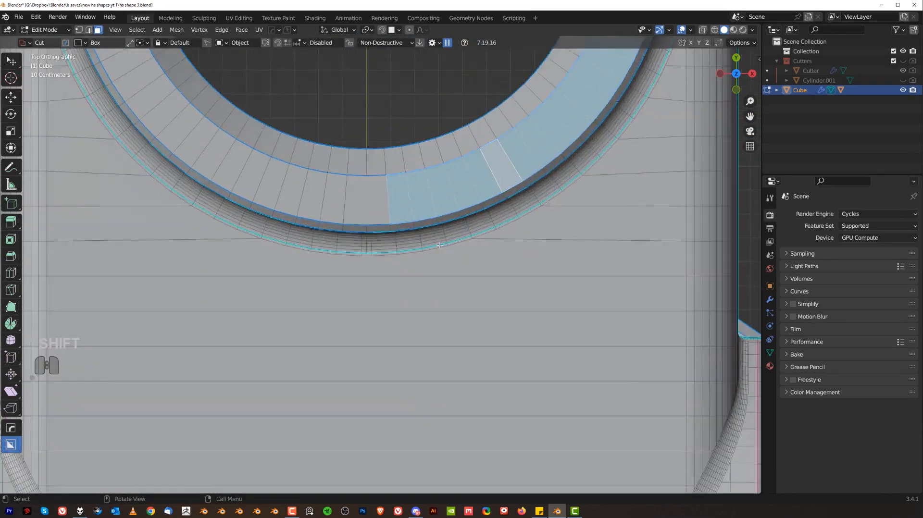
key(Tab)
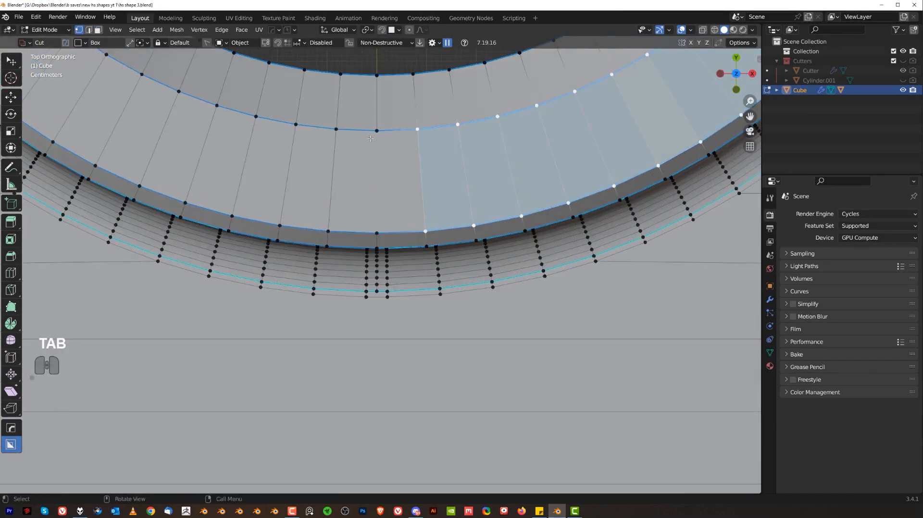
click(376, 131)
shift+click(377, 234)
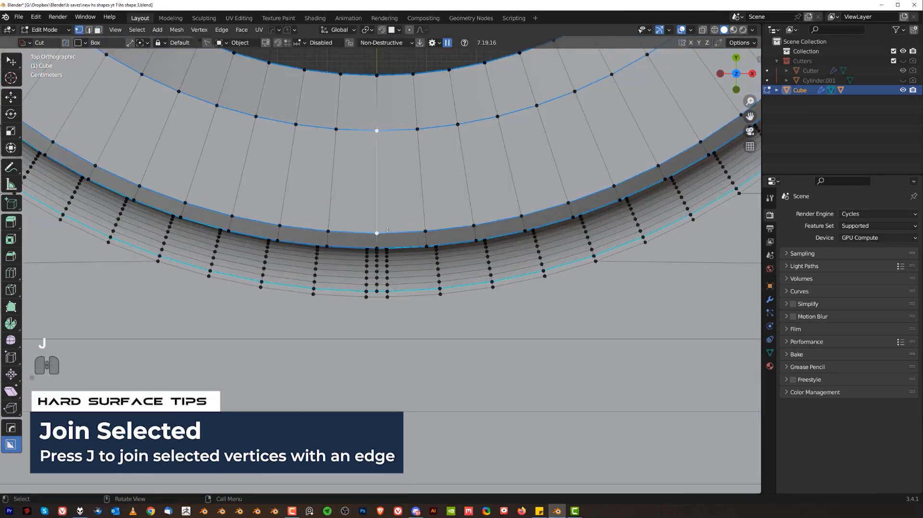
Symmetrize the part's mesh about its centre and save the file
scroll(387, 229, down, 5)
shift+middle_drag(388, 230, 305, 244)
key(alt+x)
key(alt+x)
key(ctrl+s)
Dissolve the extra edge loops crowding the centre line on the ring's base fillet, on its positive Y side
key(KP_5)
scroll(292, 88, up, 6)
key(Tab)
scroll(305, 244, up, 3)
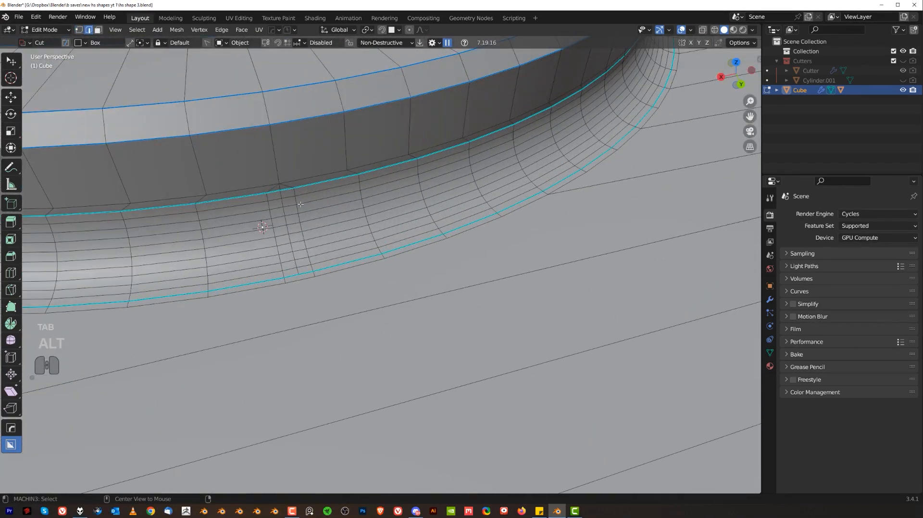
alt+shift+click(271, 215)
key(x)
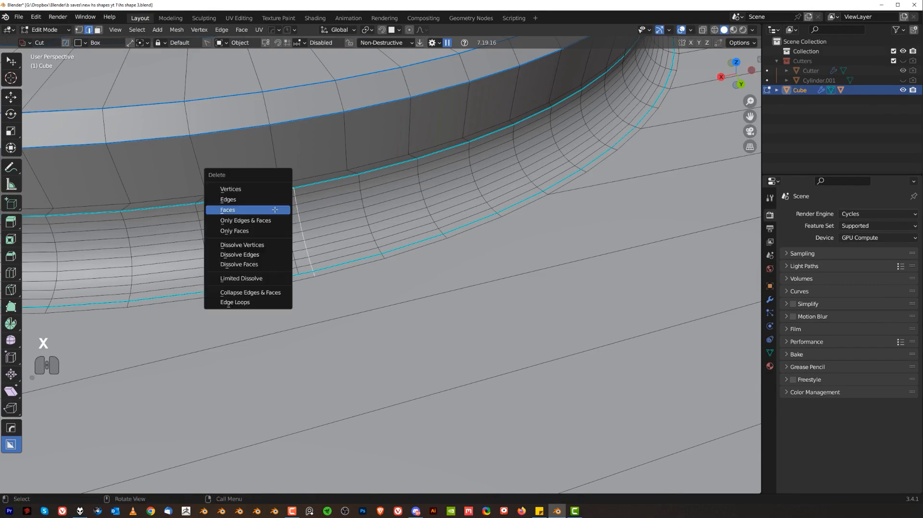
click(268, 257)
scroll(268, 257, down, 5)
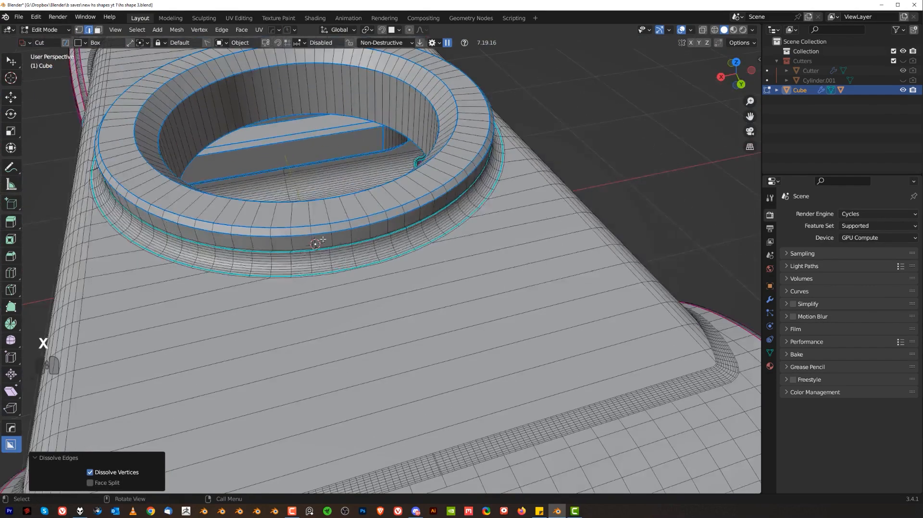
Symmetrize the mesh along Y from the positive to the negative side
middle_drag(268, 258, 131, 291)
key(alt+x)
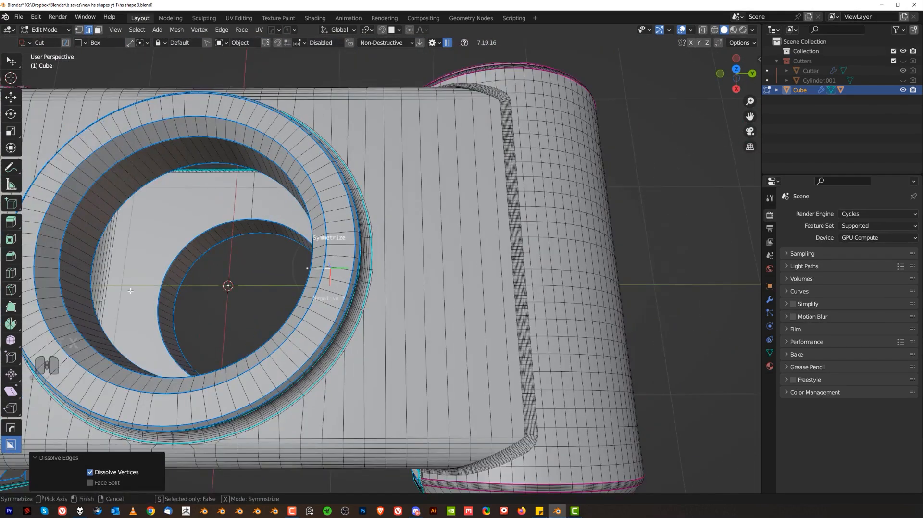
click(131, 291)
scroll(407, 238, up, 6)
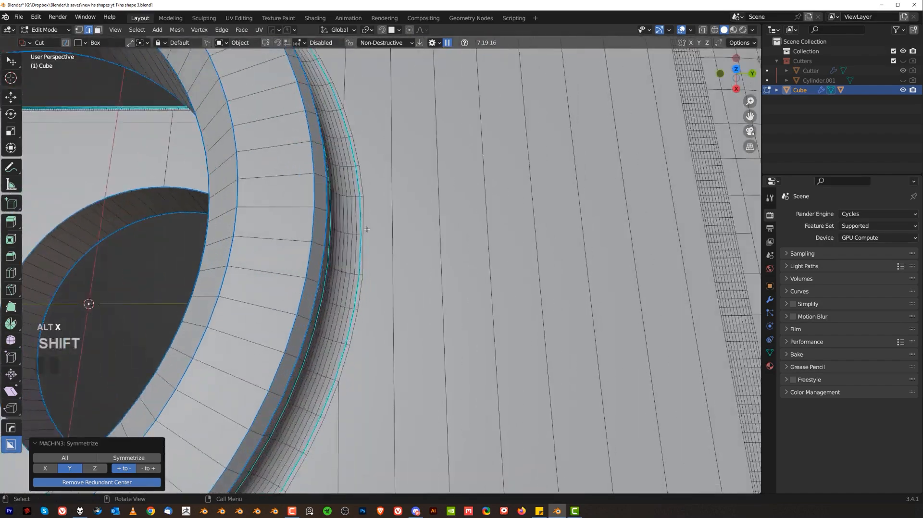
Join the inner and outer centre vertices across the ring's top face with an edge on the positive X side
middle_drag(407, 237, 149, 190)
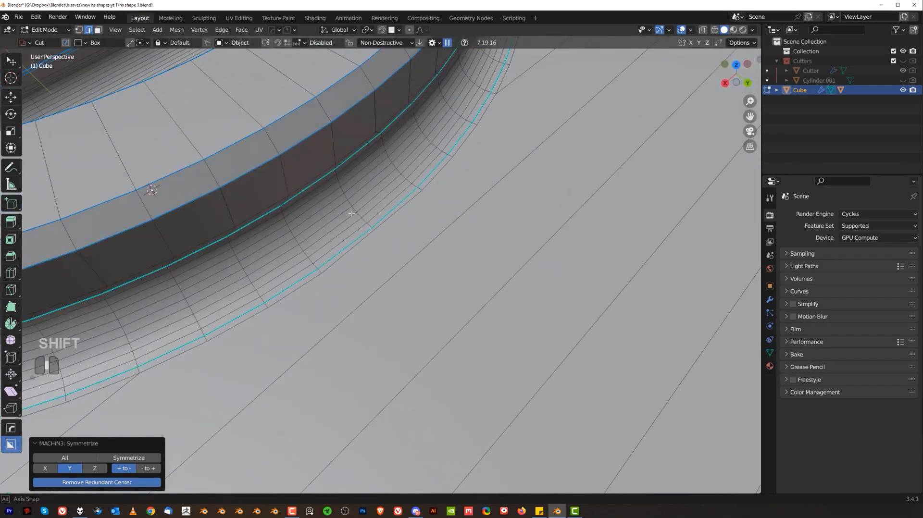
scroll(186, 200, down, 7)
shift+middle_drag(276, 246, 350, 254)
middle_drag(350, 254, 441, 263)
key(Tab)
alt+click(537, 210)
scroll(440, 263, up, 2)
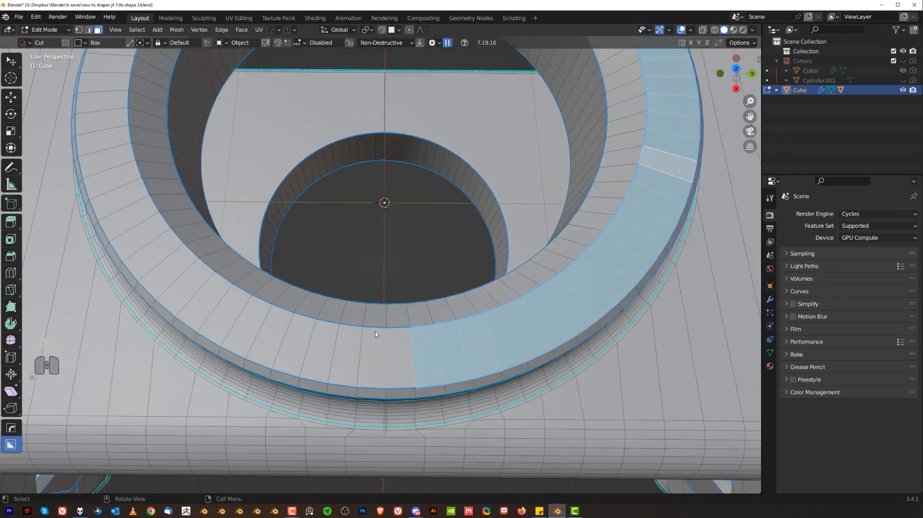
key(Tab)
shift+middle_drag(348, 298, 343, 245)
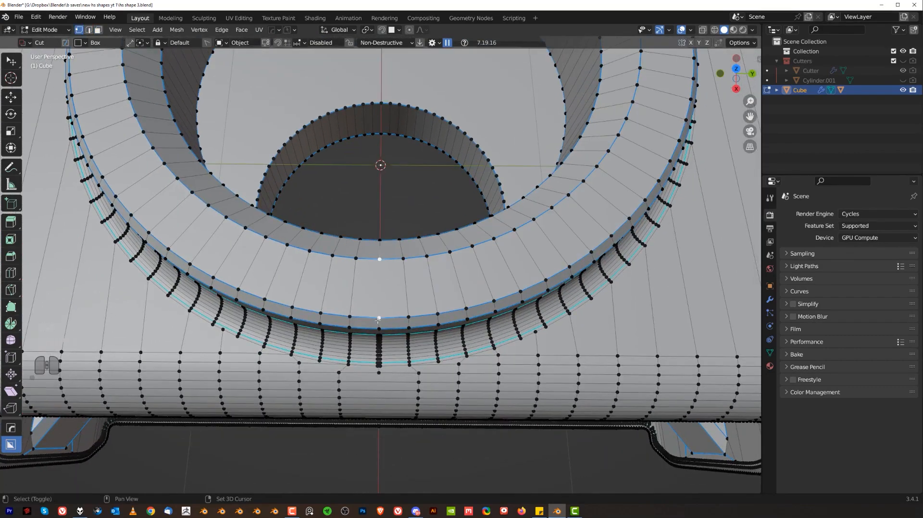
shift+middle_drag(403, 428, 380, 270)
Dissolve the two extra edge lines flanking the centre line on the ring's base fillet, on the positive X side
scroll(377, 226, up, 4)
key(Tab)
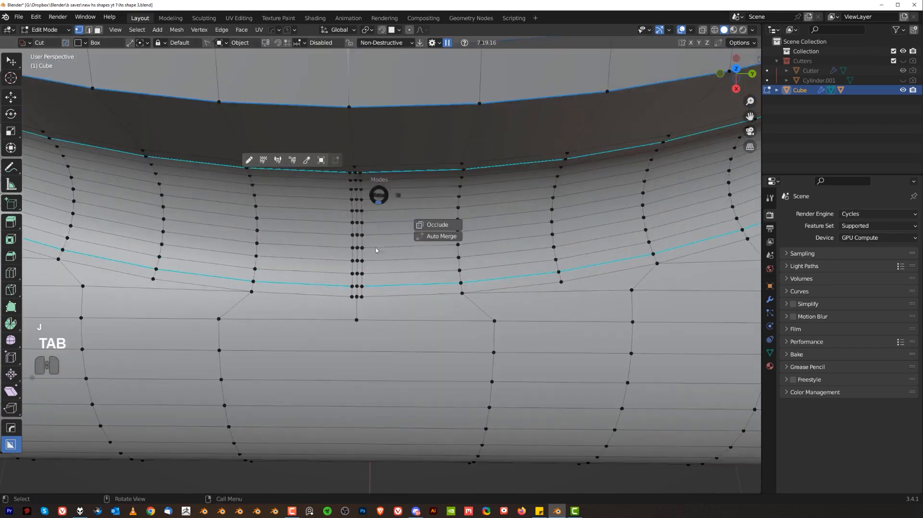
alt+click(359, 221)
middle_drag(359, 220, 341, 97)
alt+shift+click(339, 87)
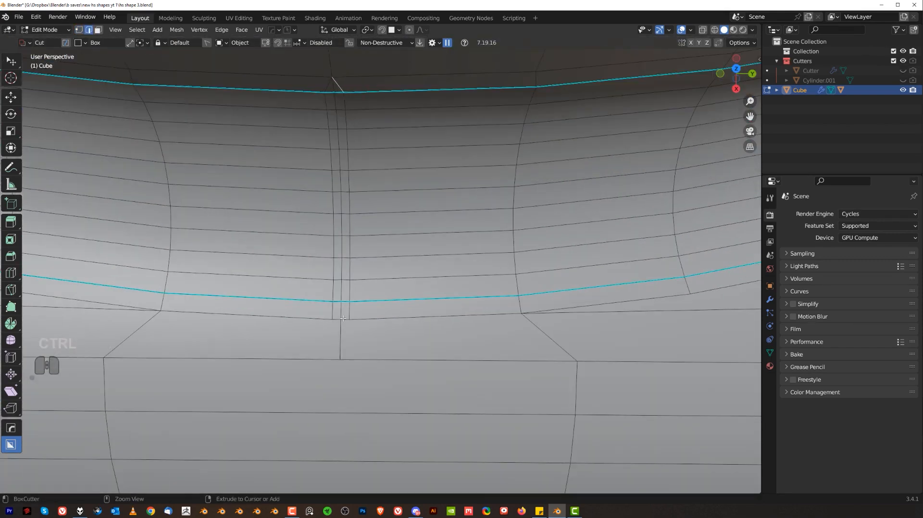
ctrl+click(349, 316)
shift+click(333, 311)
ctrl+click(328, 79)
key(ctrl+z)
ctrl+click(328, 88)
key(x)
click(329, 90)
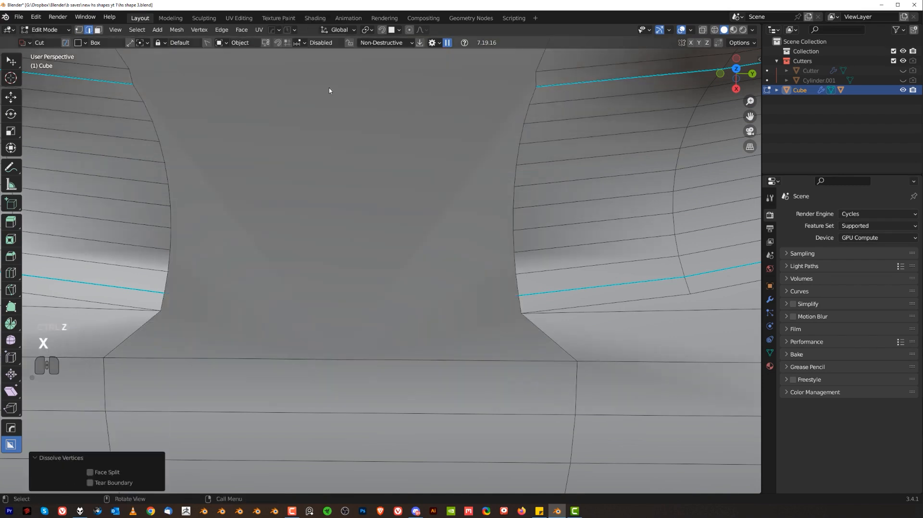
key(ctrl+z)
key(x)
click(339, 150)
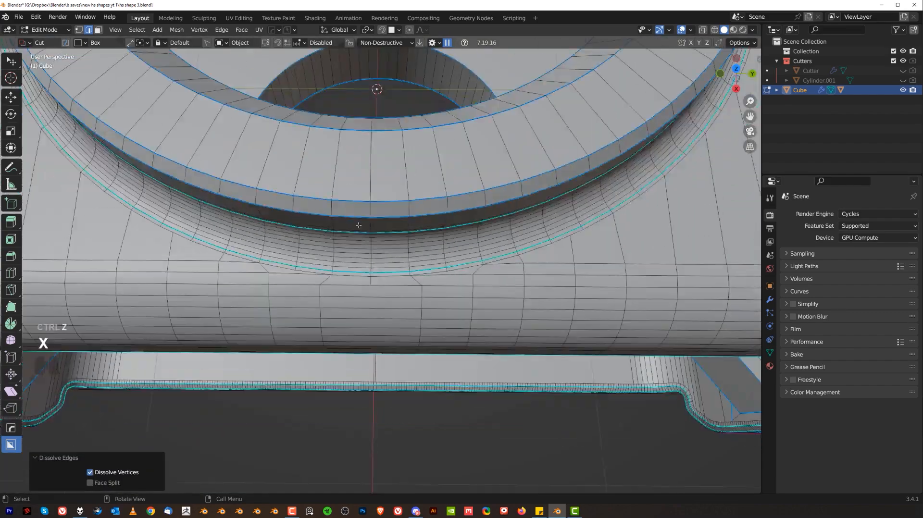
Symmetrize the cleaned mesh along X from the positive to the negative side
alt+middle_drag(358, 225, 500, 236)
middle_drag(392, 281, 375, 248)
scroll(385, 260, up, 2)
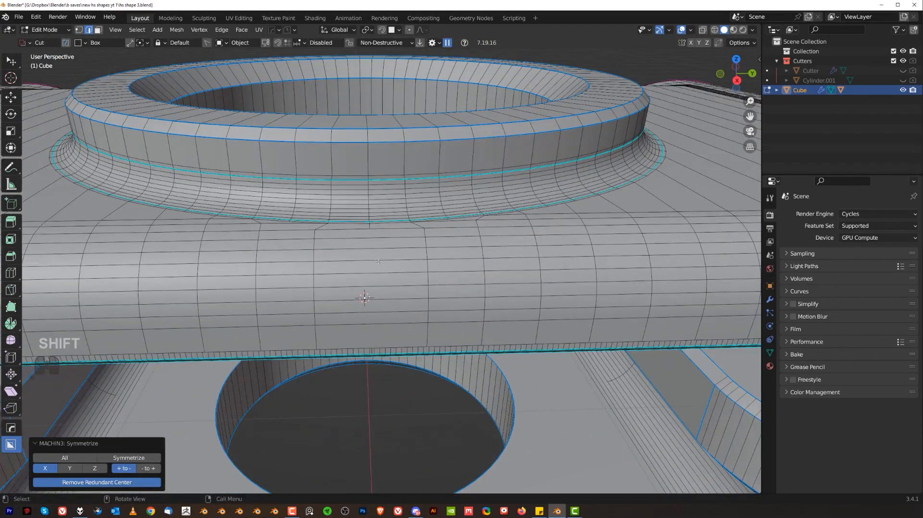
Add a centre edge loop down the rounded body edge below the ring and join its lowest vertex to the opening's border
double_click(382, 261)
scroll(382, 260, up, 3)
key(Tab)
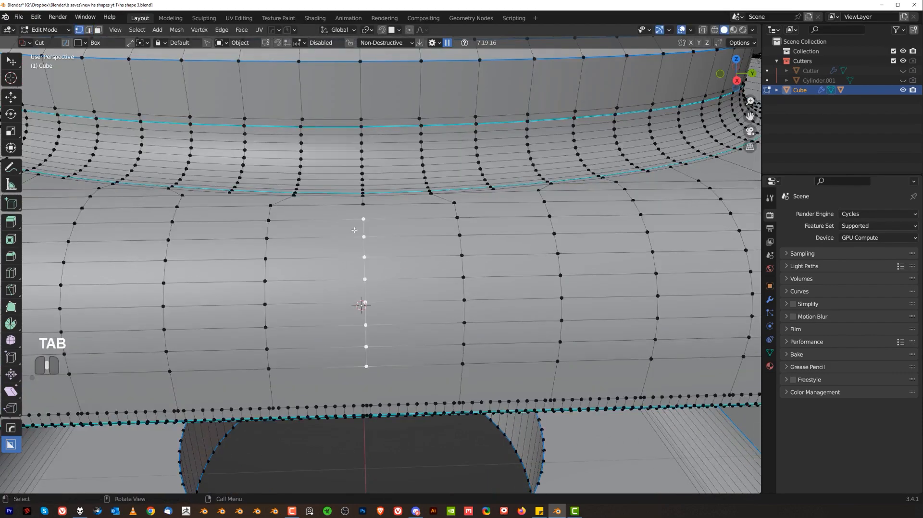
middle_drag(339, 221, 355, 226)
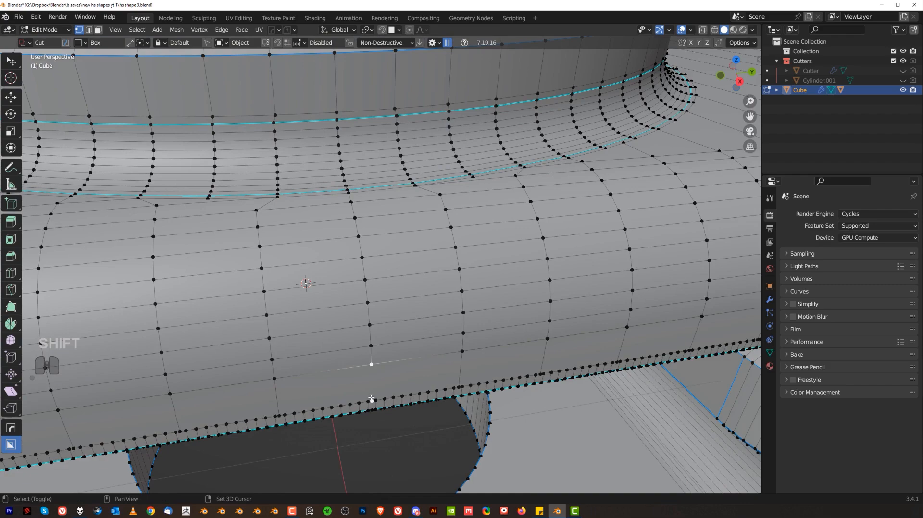
middle_drag(378, 430, 348, 269)
Dissolve the surplus edges beside the centre line on the side opening's bevelled rim
scroll(344, 289, up, 6)
key(Tab)
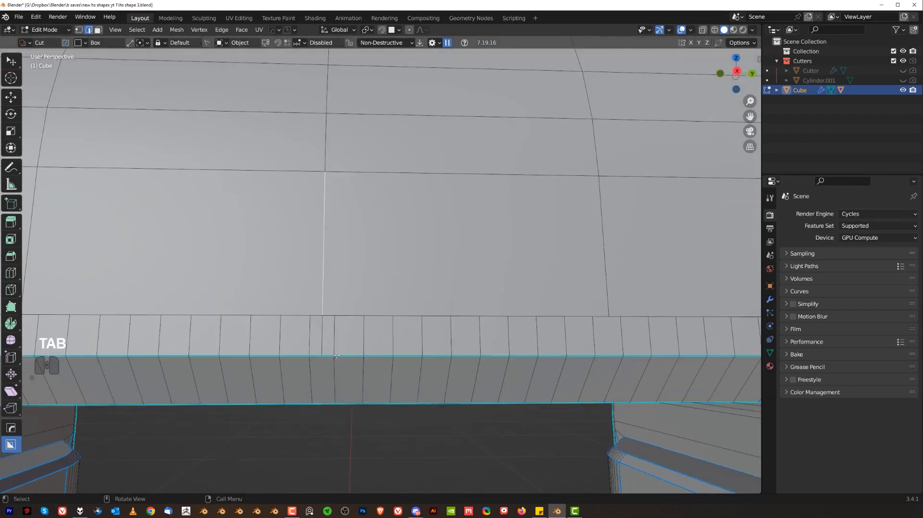
key(ctrl+z)
key(Tab)
key(x)
click(324, 331)
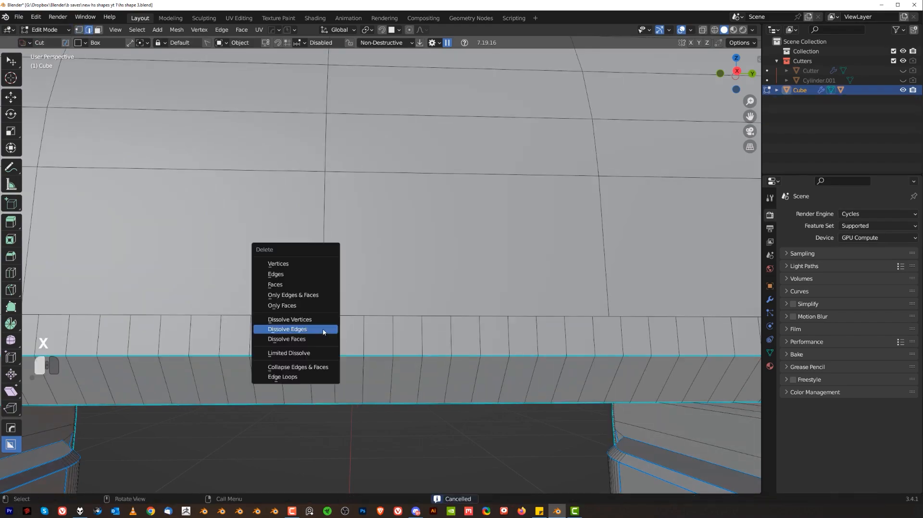
Symmetrize the mesh along X again, from positive to negative, to mirror the cleaned side edge
scroll(324, 327, down, 8)
middle_drag(317, 262, 438, 274)
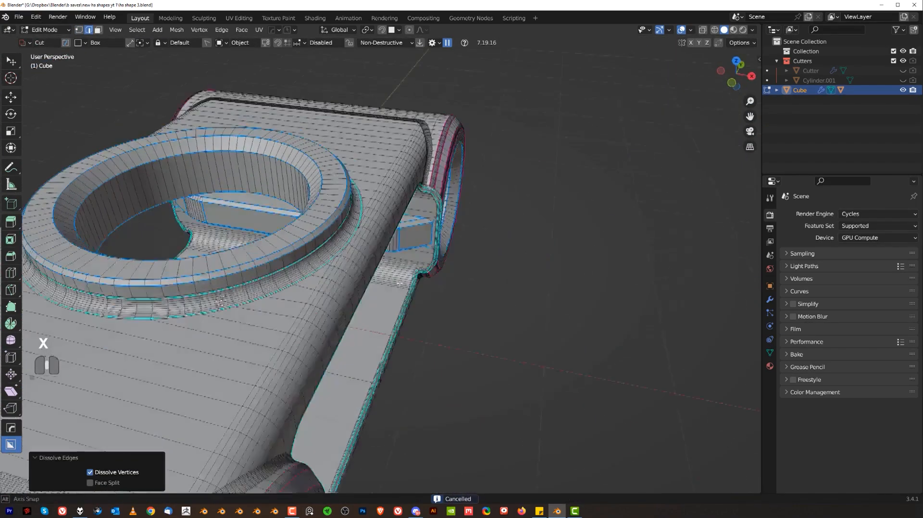
key(alt+x)
scroll(448, 273, up, 2)
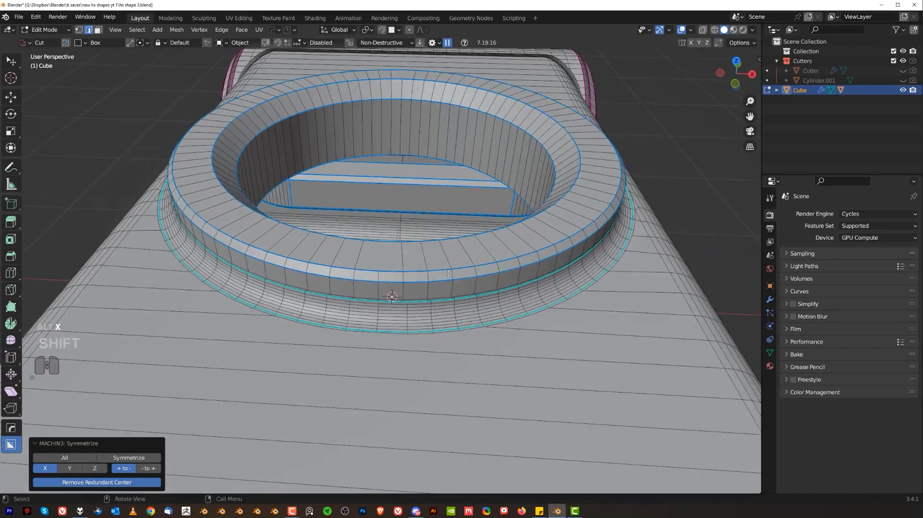
scroll(448, 273, up, 2)
key(Tab)
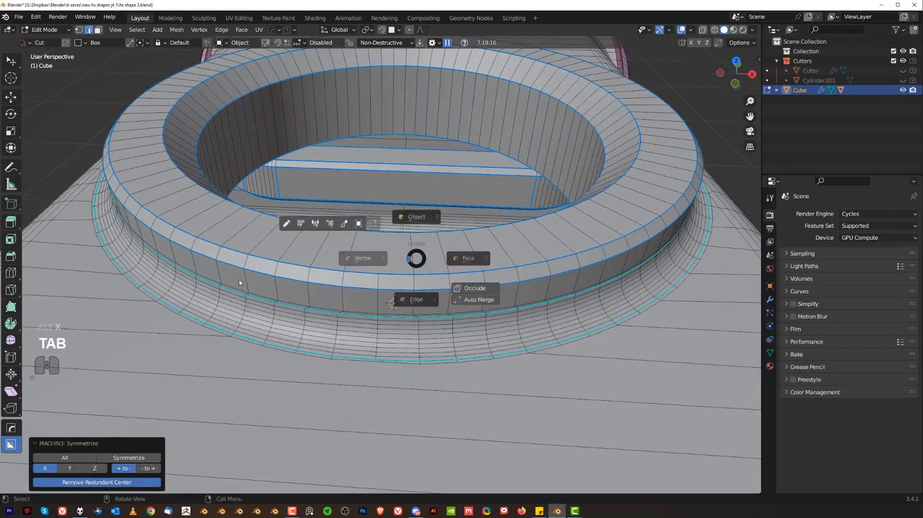
scroll(432, 269, down, 3)
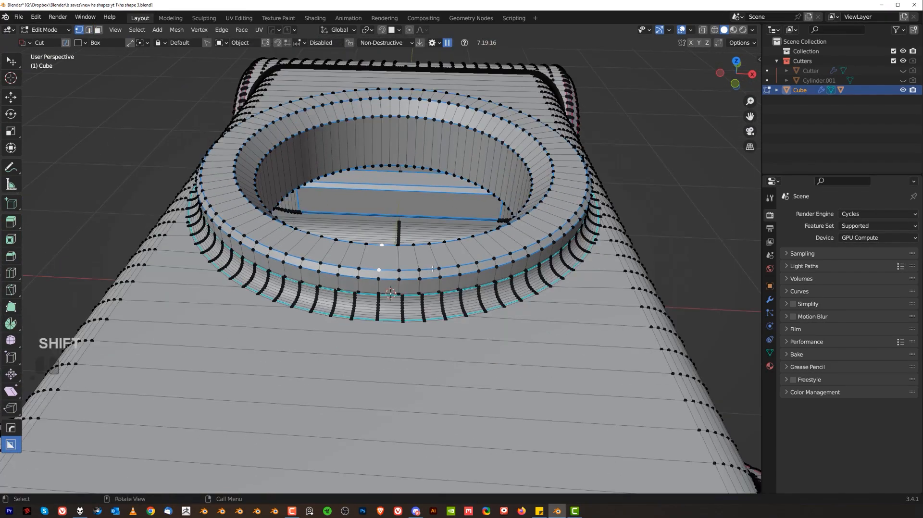
middle_drag(498, 231, 495, 286)
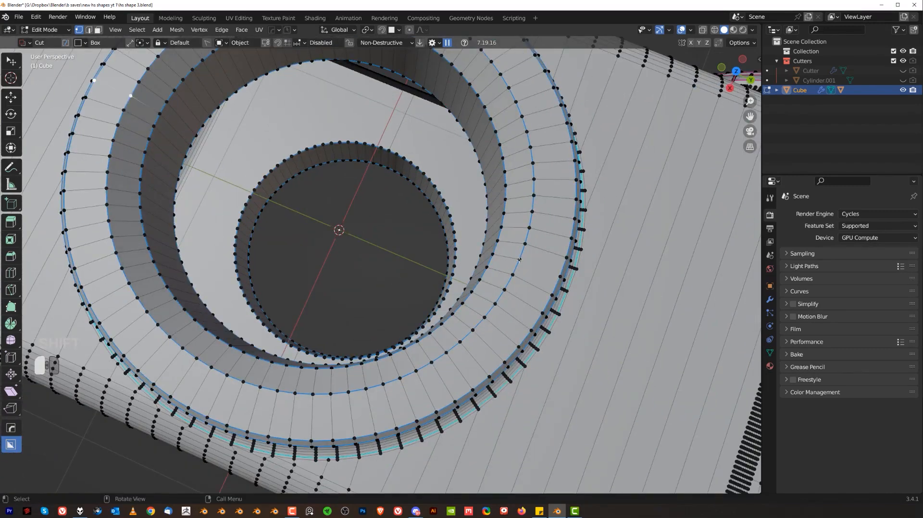
key(ctrl+z)
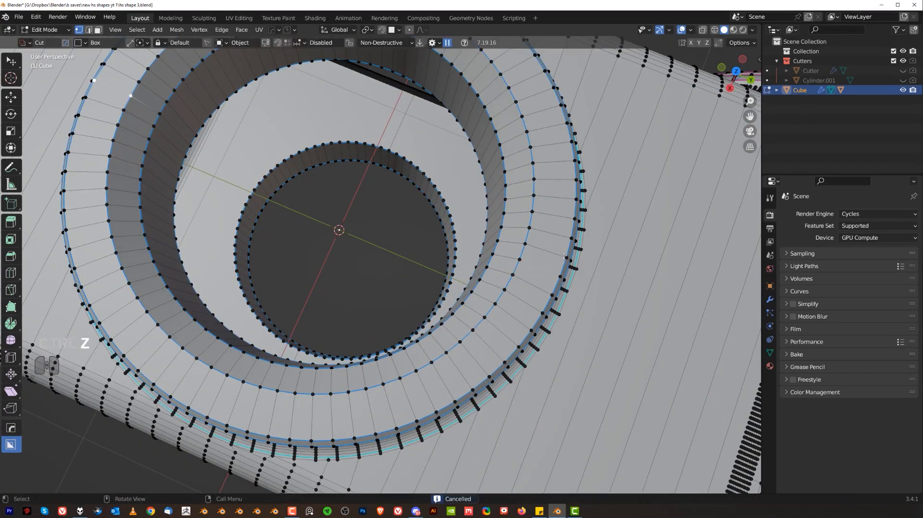
Select the raised ring's top face loop and extract it as a separate solidified plate with Curve/Extract
key(w)
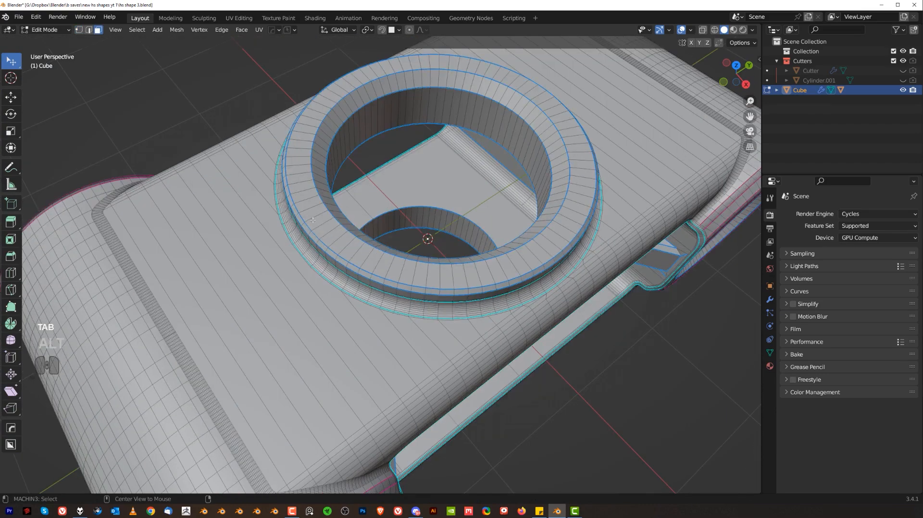
key(Tab)
middle_drag(367, 264, 390, 233)
key(q)
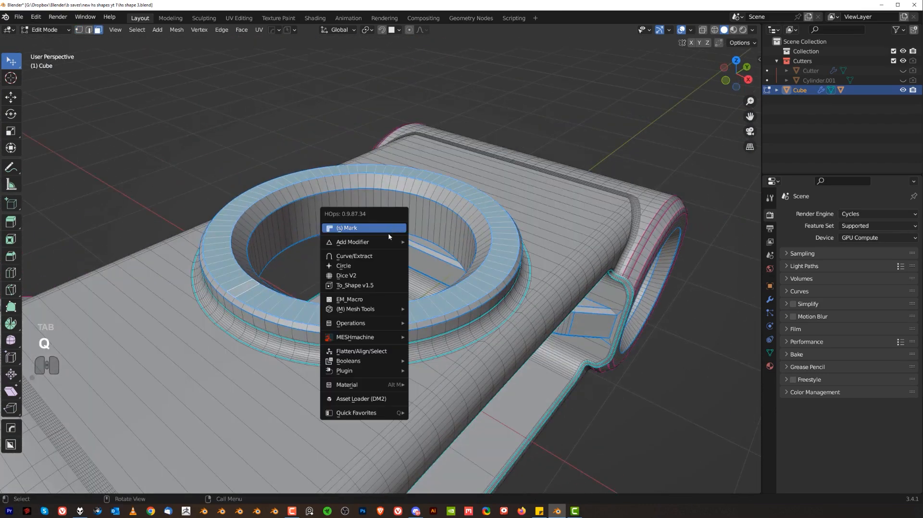
shift+click(354, 256)
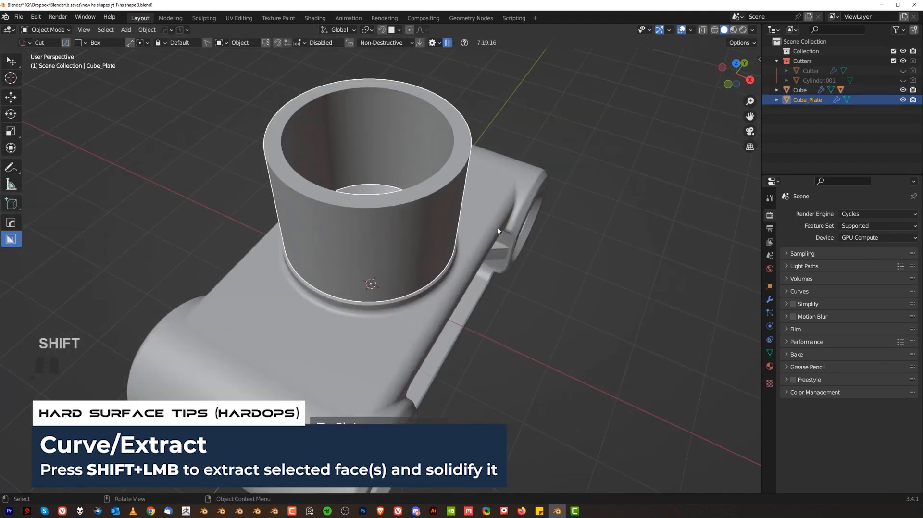
Apply the extracted plate's modifier and sharpen its edges at 30° with Csharp
key(q)
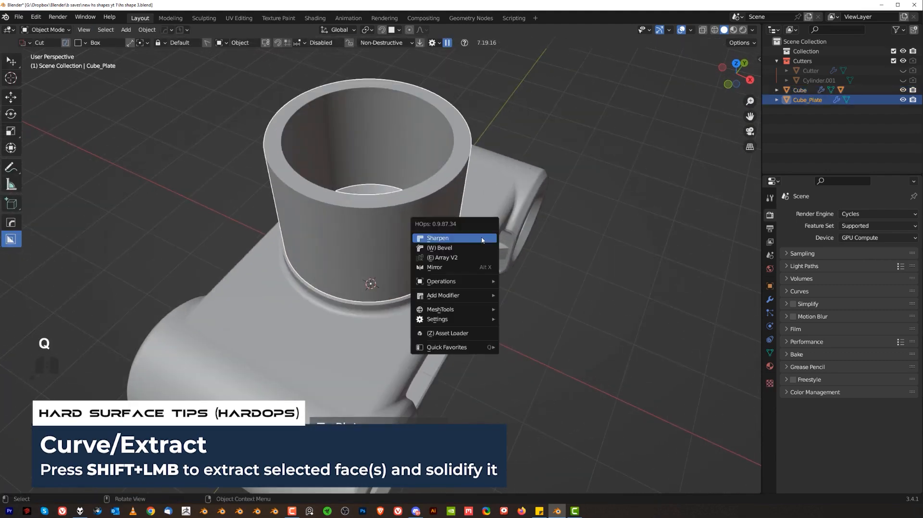
ctrl+click(481, 236)
middle_drag(483, 243, 486, 229)
Select the extracted cylinder's inner face loop and scale it along its normals to widen the bore and thin the wall
key(Tab)
alt+click(387, 125)
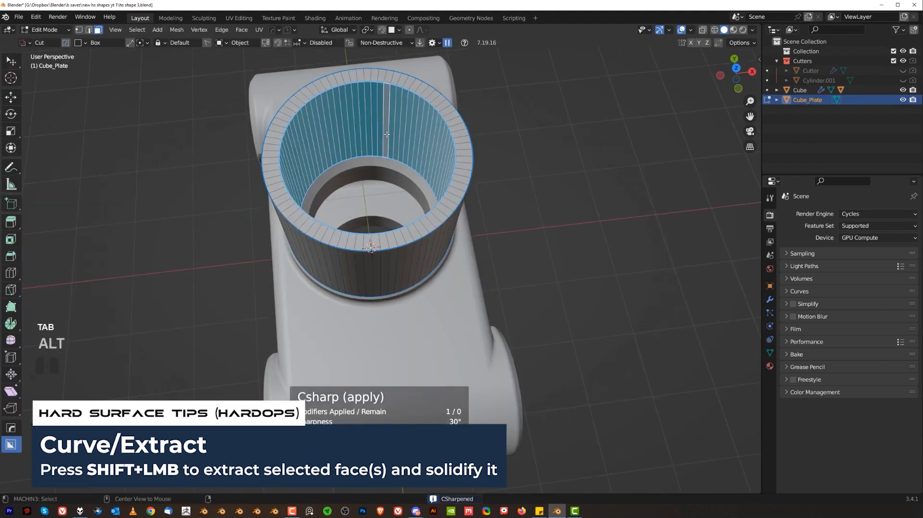
key(alt+s)
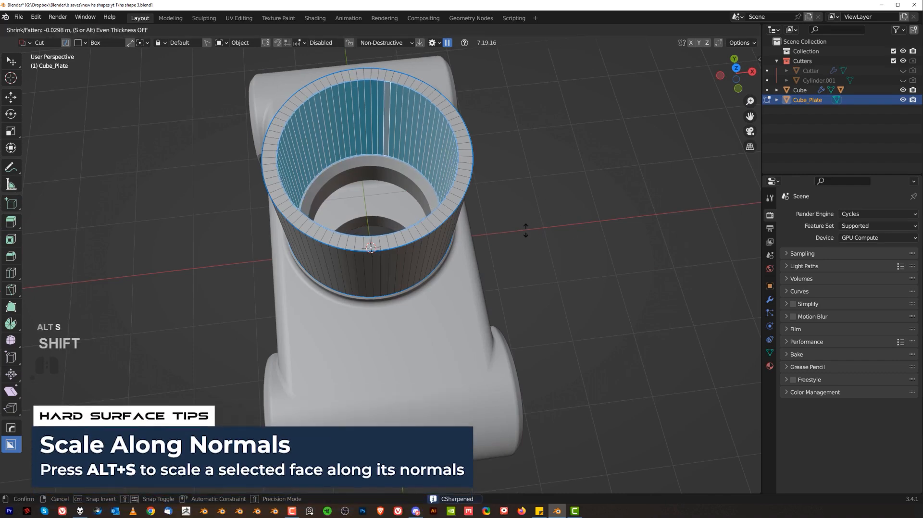
click(486, 221)
middle_drag(486, 220, 423, 247)
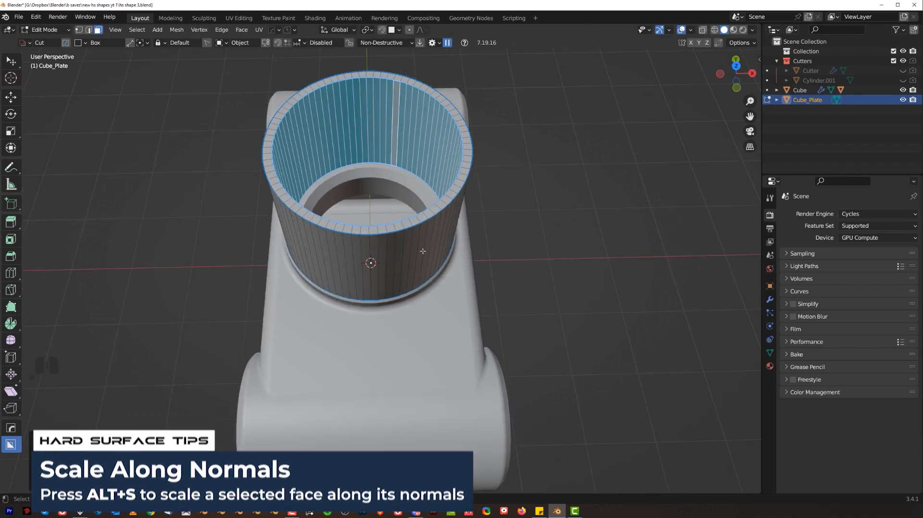
Select the cylinder's outer face loop and scale it along its normals to adjust the wall thickness
alt+click(423, 248)
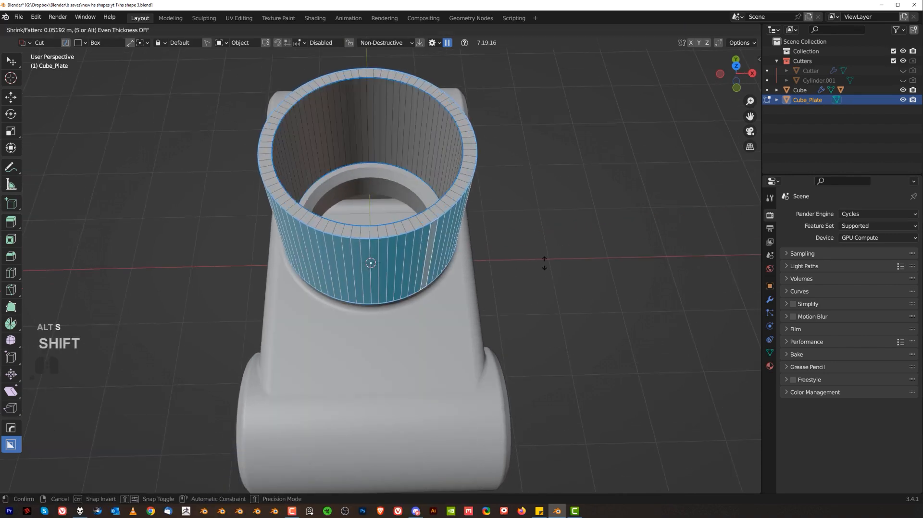
click(696, 282)
key(Tab)
Stretch the thin cylinder along Z by a factor of about 2.267
middle_drag(502, 246, 515, 213)
key(s)
key(z)
click(140, 195)
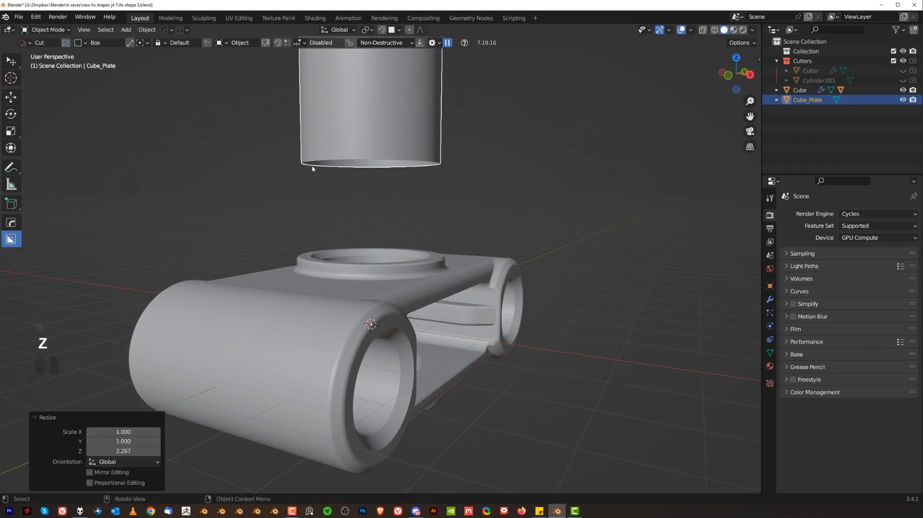
Set the cylinder's origin to its geometry and move it down along Z until it passes through the whole body
scroll(451, 183, down, 3)
key(shift+s)
click(486, 252)
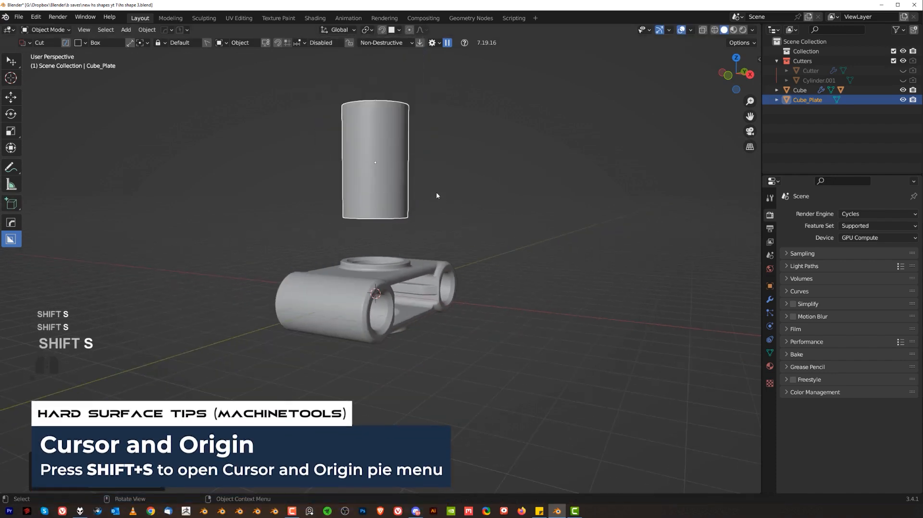
key(g)
key(z)
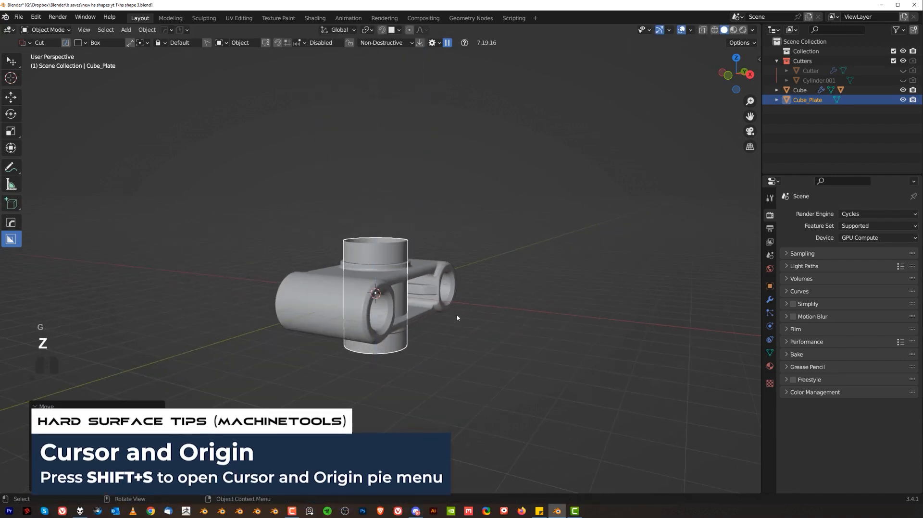
click(457, 317)
Subtract the thin cylinder from the main body with a HardOps Difference boolean
scroll(433, 269, up, 4)
middle_drag(431, 266, 406, 285)
shift+click(405, 285)
key(q)
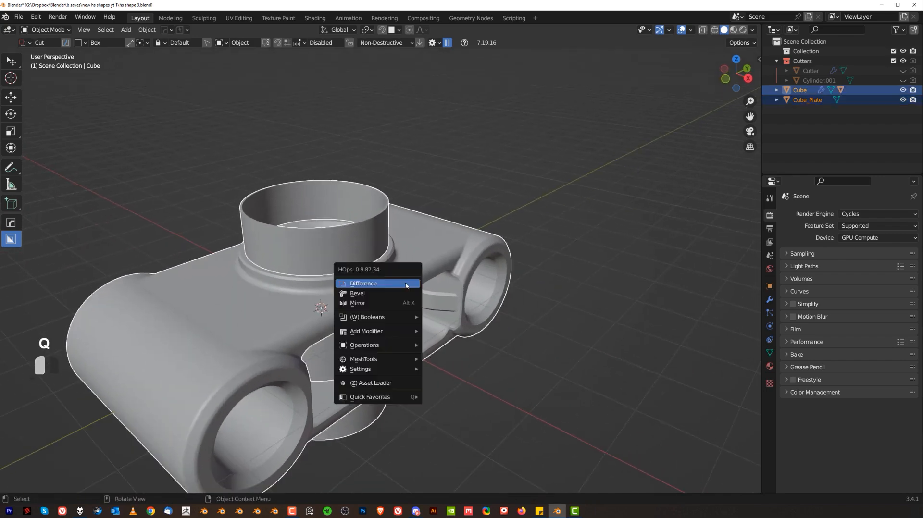
click(406, 285)
In top orthographic view, select the body and bring back its cylinder cutter with Ever Scroll
middle_drag(398, 252, 406, 226)
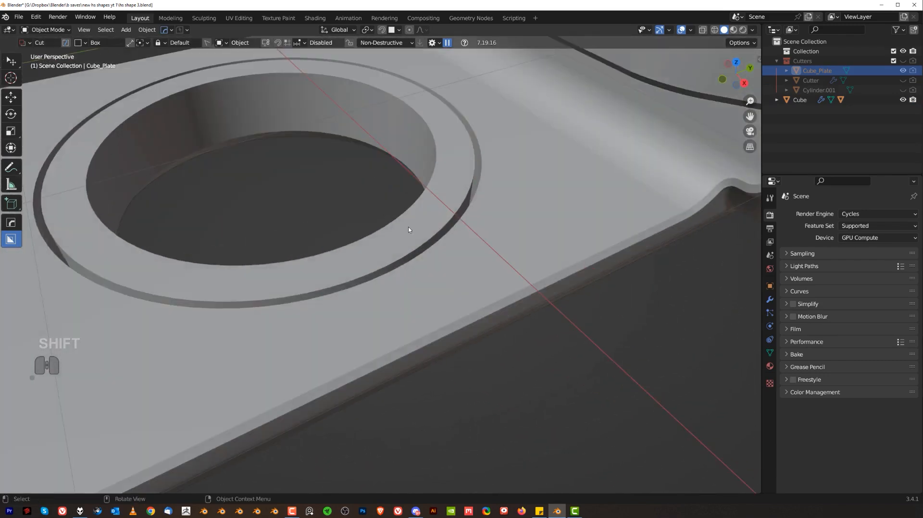
scroll(403, 231, down, 5)
middle_drag(387, 181, 418, 226)
scroll(436, 178, up, 4)
key(KP_5)
shift+middle_drag(348, 275, 404, 276)
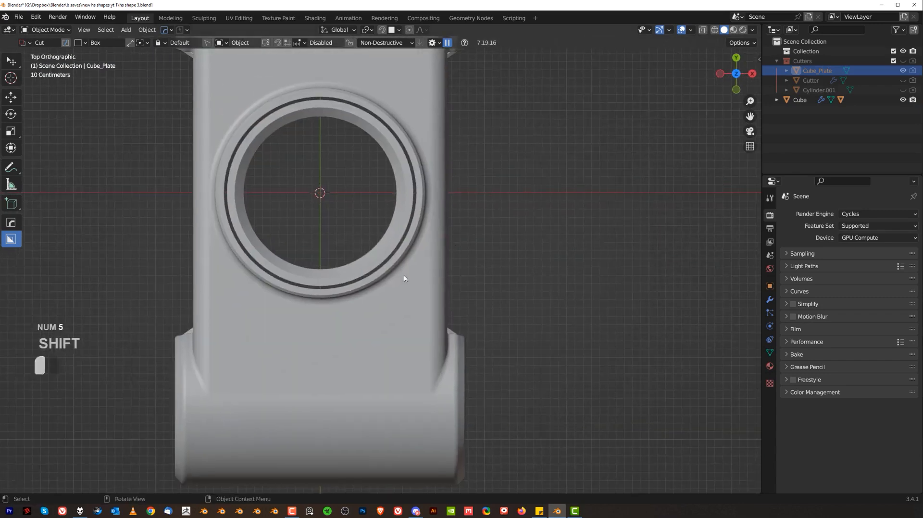
click(404, 276)
key(q)
click(381, 297)
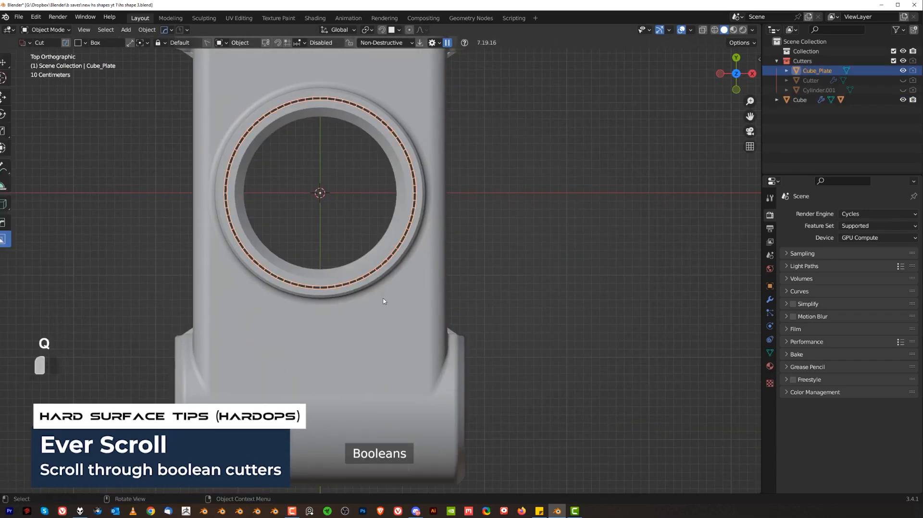
shift+middle_drag(381, 261, 384, 267)
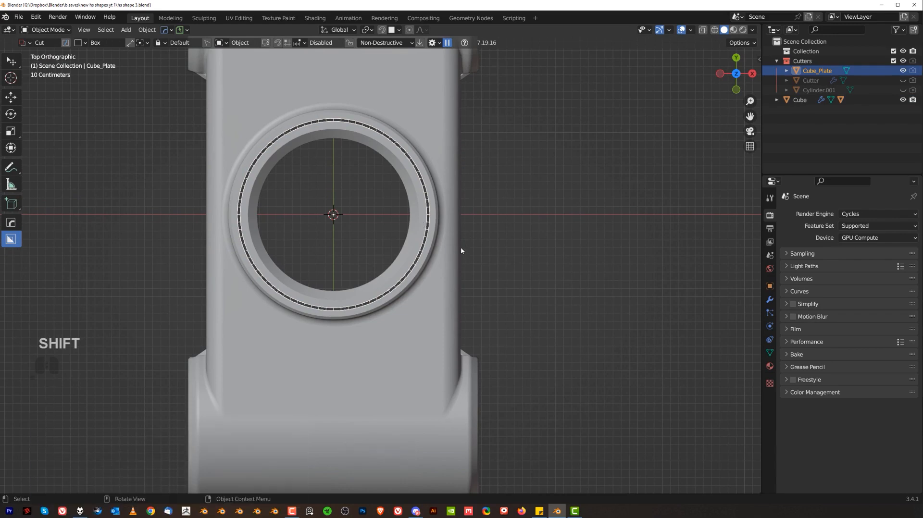
Cut a rectangular gap through the cylinder cutter at the ring's +Y side with a BoxCutter box, retaining the box cutter
key(d)
mouse_move(313, 88)
mouse_down()
mouse_move(376, 183)
mouse_move(354, 174)
mouse_move(354, 184)
mouse_up()
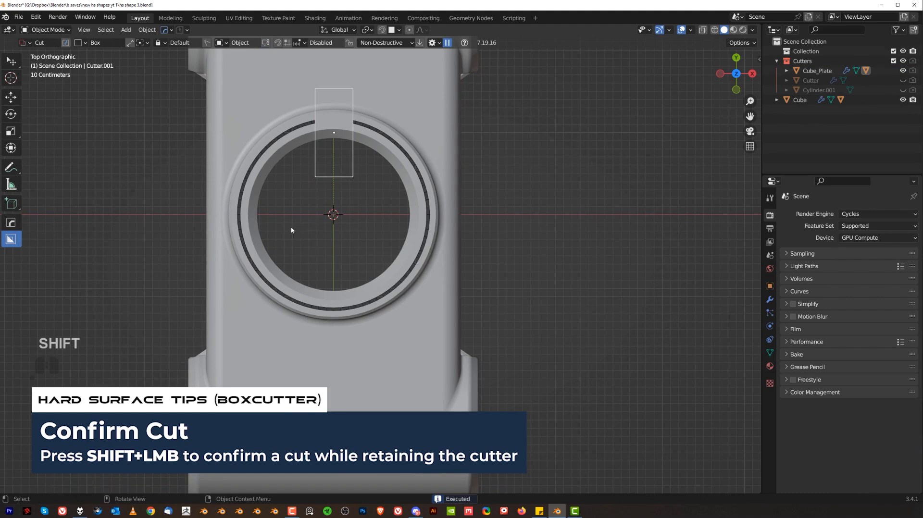
scroll(353, 206, up, 1)
key(q)
mouse_move(353, 249)
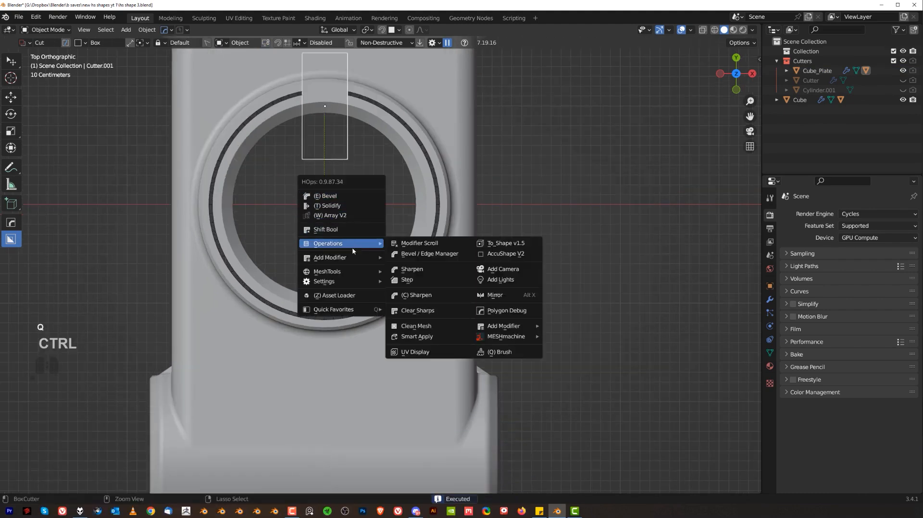
Select the box cutter's outer end face and scale it along X by about 2.687 to form a wedge
middle_drag(386, 148, 355, 252)
key(Tab)
click(381, 246)
key(x)
click(536, 257)
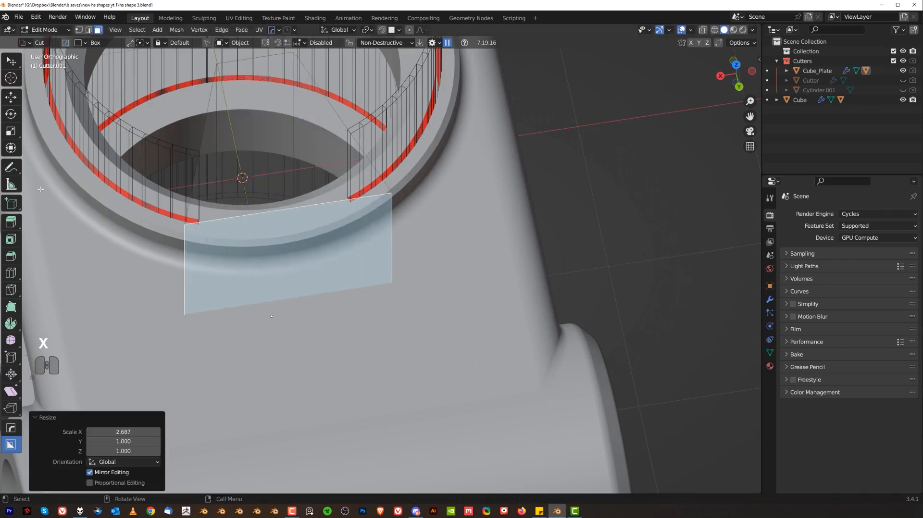
scroll(298, 211, down, 5)
key(Tab)
Select the wedge cutter's inner end face and scale it narrower along X
middle_drag(336, 197, 404, 228)
key(grave)
shift+middle_drag(352, 301, 311, 171)
scroll(346, 192, up, 3)
key(Tab)
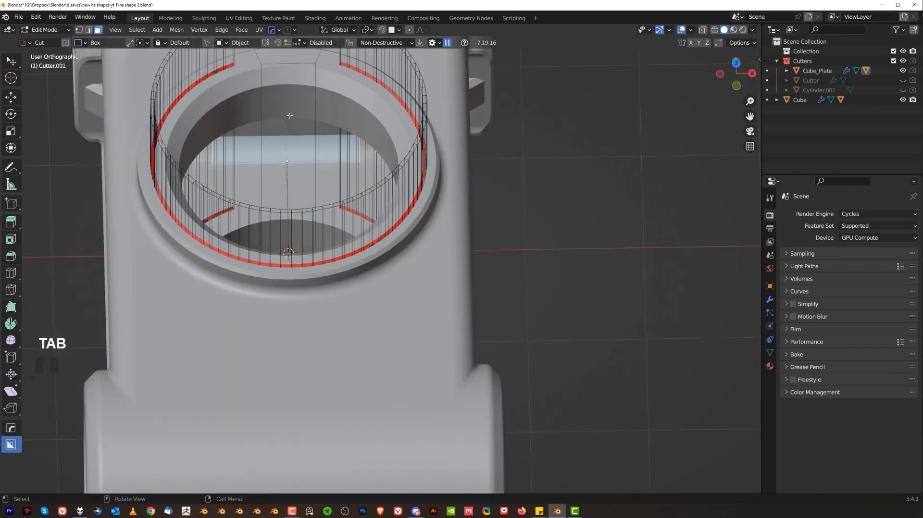
click(290, 118)
key(grave)
key(s)
key(x)
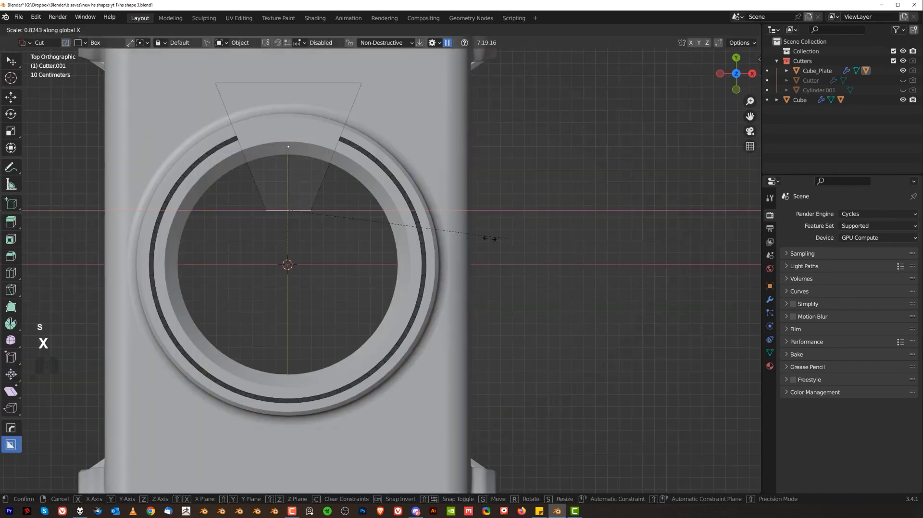
click(438, 226)
key(Tab)
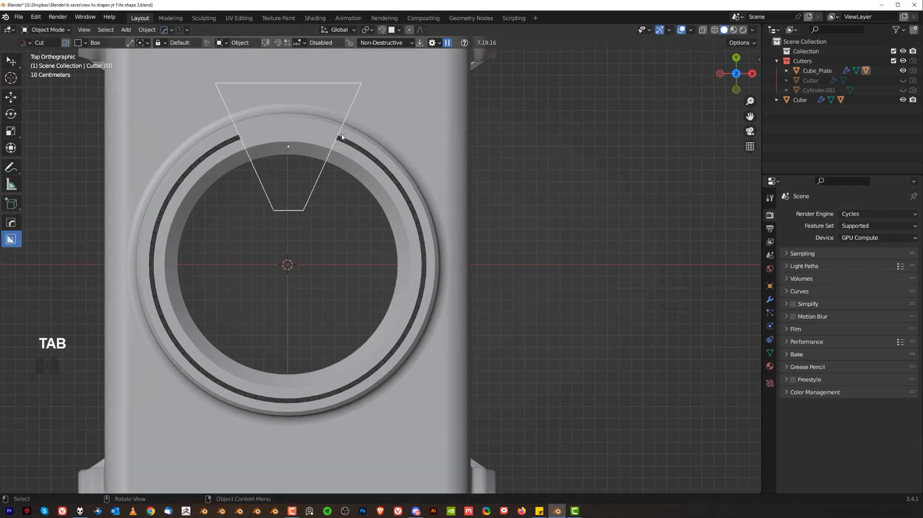
Widen the wedge cutter's inner end face along X by a factor of about 1.327
key(Tab)
key(s)
key(x)
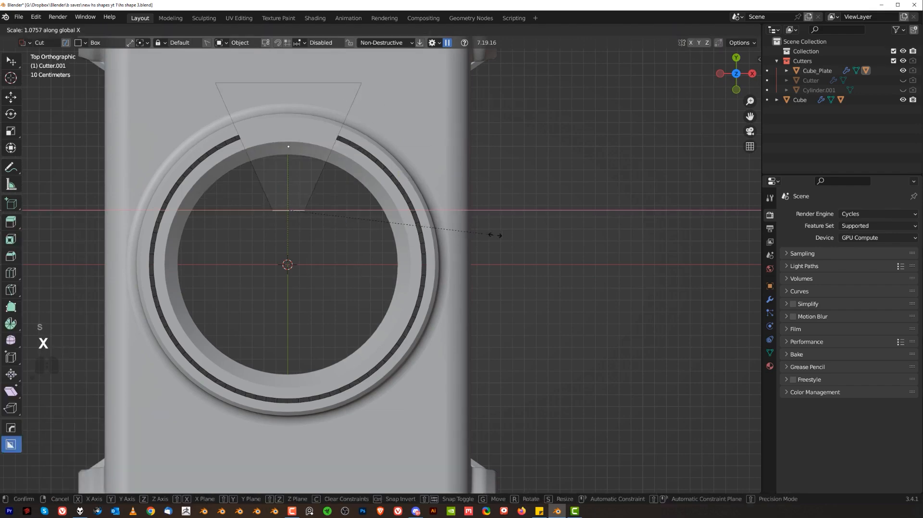
click(494, 226)
key(Tab)
scroll(494, 227, down, 4)
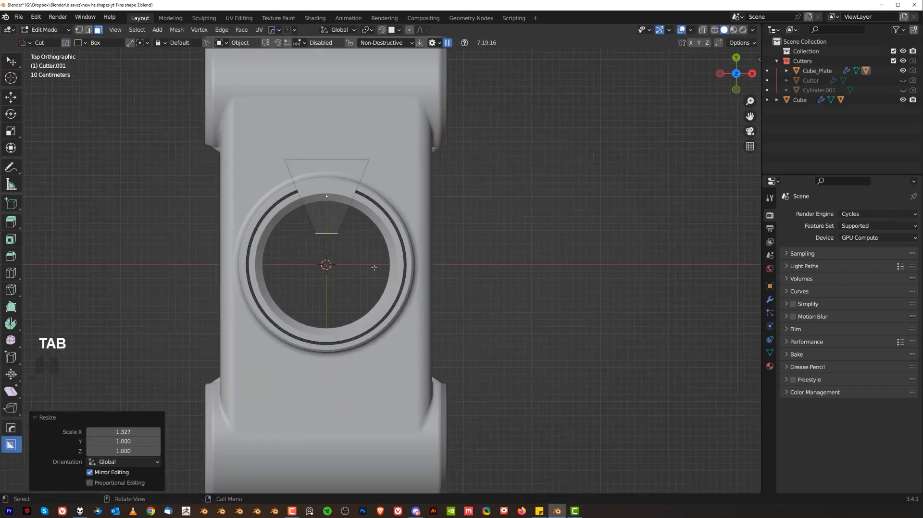
Add a HardOps Radial Array with 5 segments to the wedge cutter around the 3D cursor
key(q)
mouse_move(378, 234)
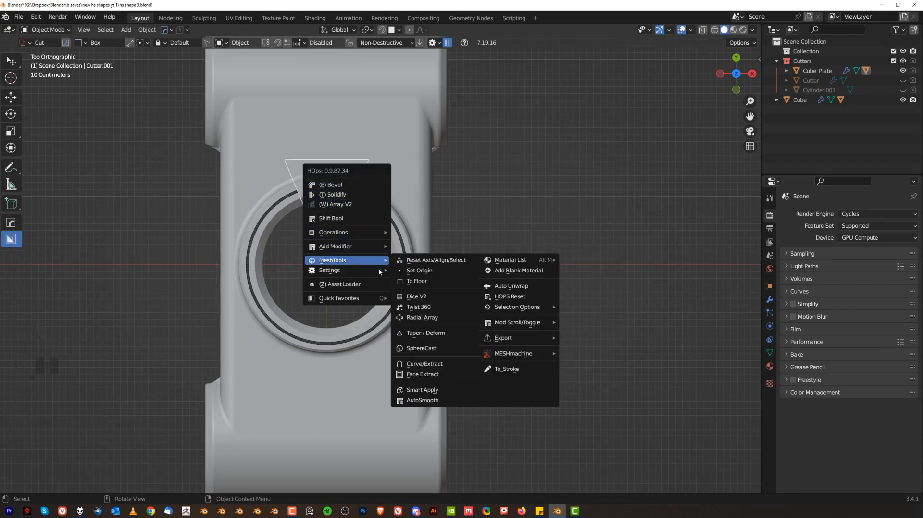
click(443, 317)
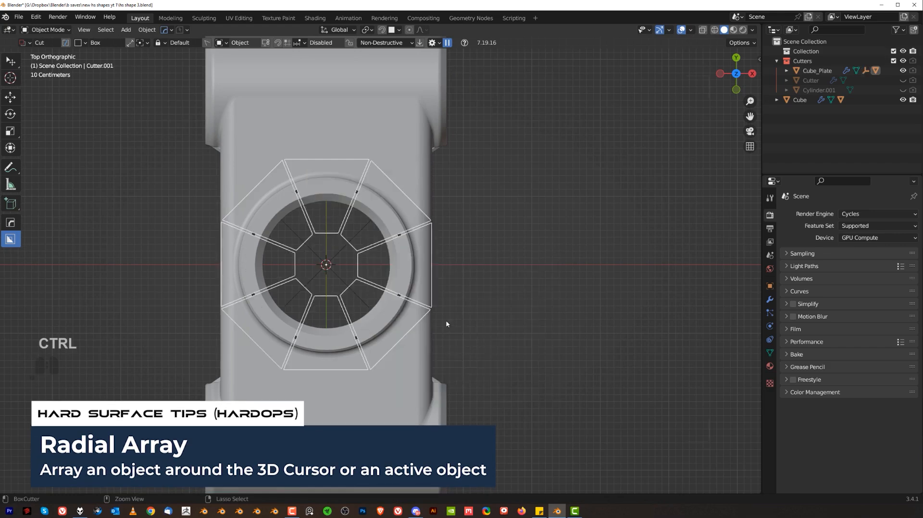
scroll(446, 289, down, 4)
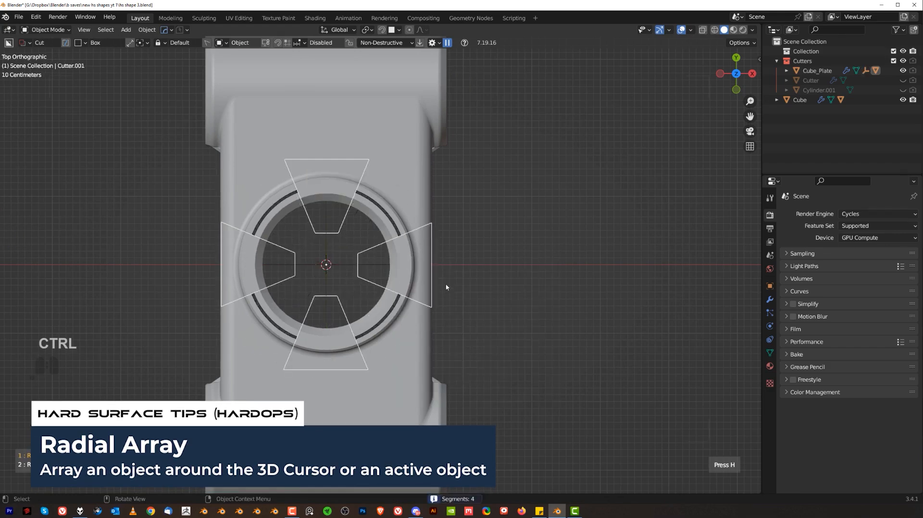
scroll(446, 287, up, 1)
click(447, 288)
Hide the boolean cutters to inspect the arc slots around the ring, and undo the hiding
key(shift+2)
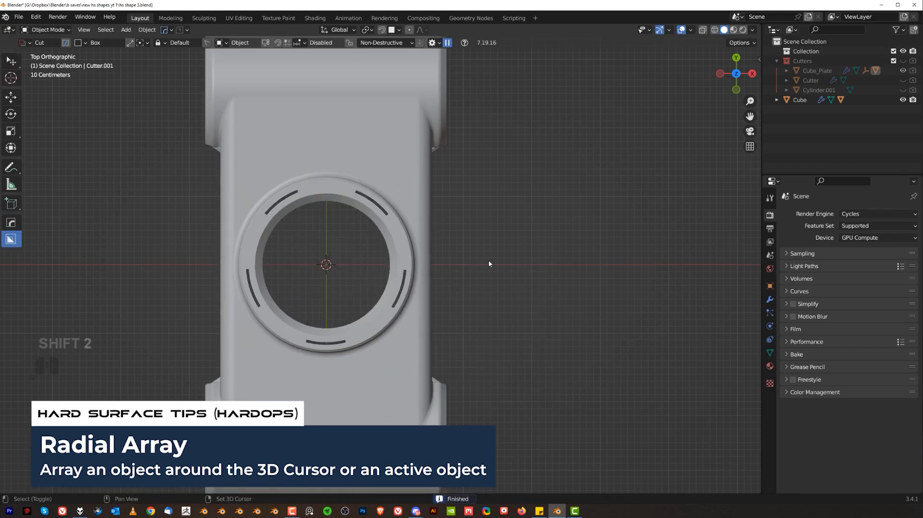
scroll(443, 253, down, 3)
key(KP_5)
middle_drag(443, 253, 428, 204)
scroll(403, 232, up, 1)
scroll(394, 210, up, 3)
key(ctrl+z)
Reduce the wedge cutter's array around the ring to 3 segments with Array V2
scroll(392, 214, up, 3)
key(q)
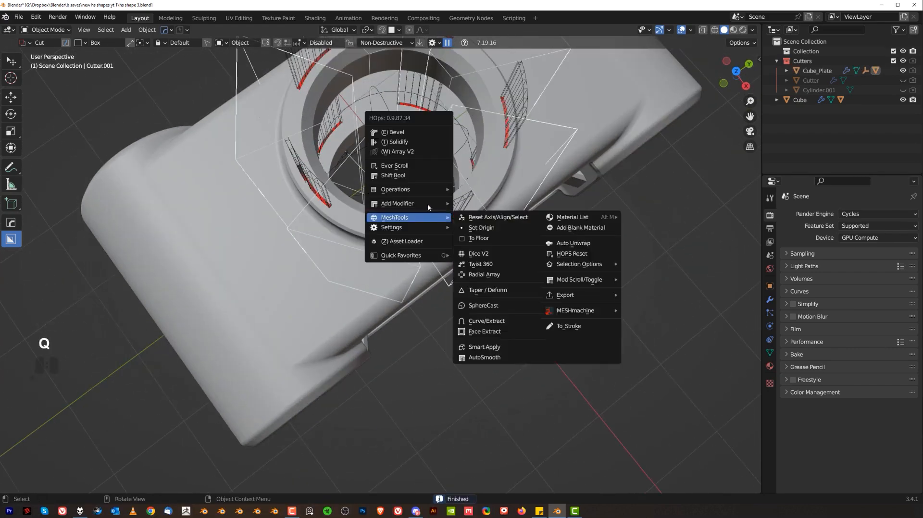
click(405, 151)
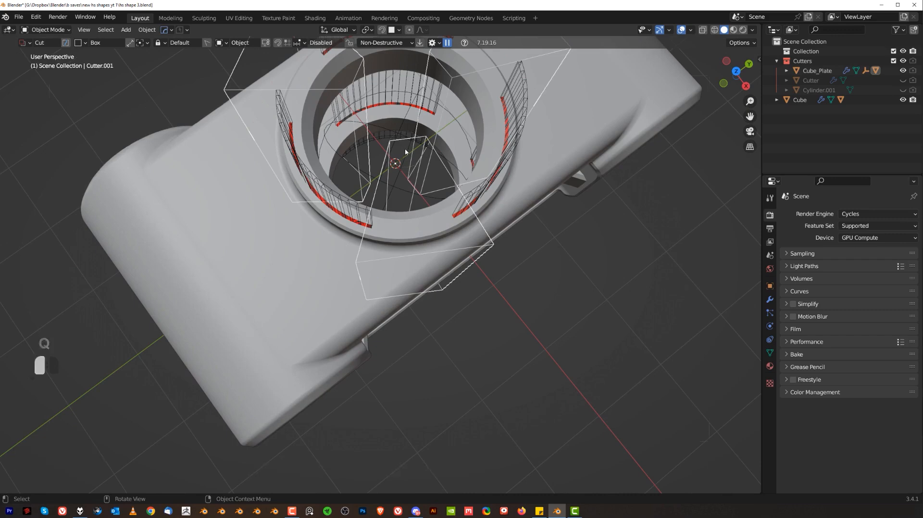
click(405, 150)
scroll(406, 153, down, 1)
Hide the cutters and examine the arc slots and the body's mesh around the ring
key(shift+2)
middle_drag(407, 163, 363, 221)
click(381, 243)
key(Tab)
scroll(381, 243, up, 3)
scroll(362, 222, down, 3)
key(Tab)
click(362, 166)
middle_drag(362, 166, 404, 206)
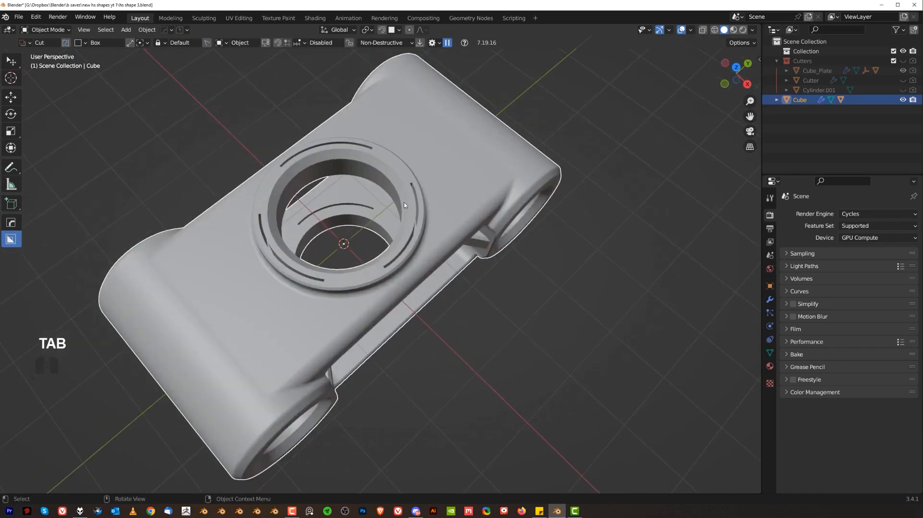
Reveal the segmented cylinder cutter with Ever Scroll and duplicate it in place
scroll(404, 206, up, 4)
key(q)
click(399, 224)
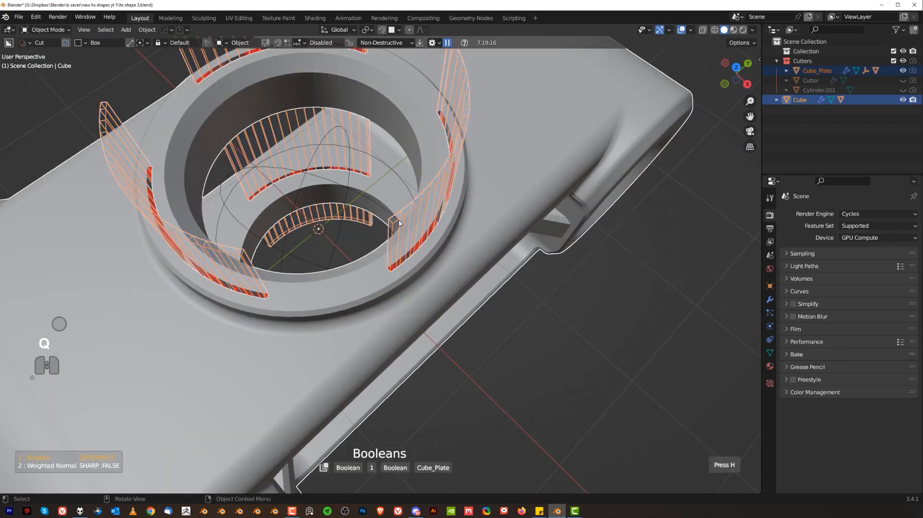
scroll(402, 261, down, 5)
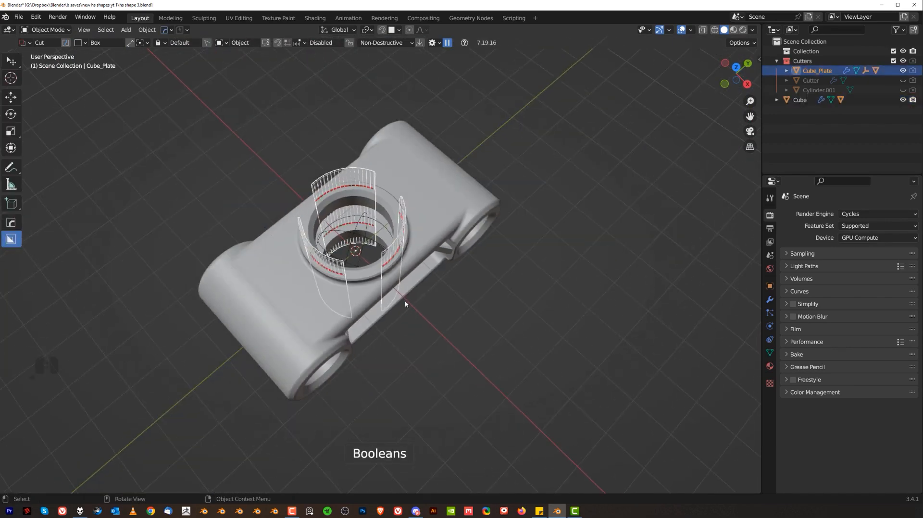
key(shift+d)
right_click(503, 160)
Isolate the duplicated cutter, remove its Boolean modifier, and leave local view
key(KP_Divide)
key(ctrl+grave)
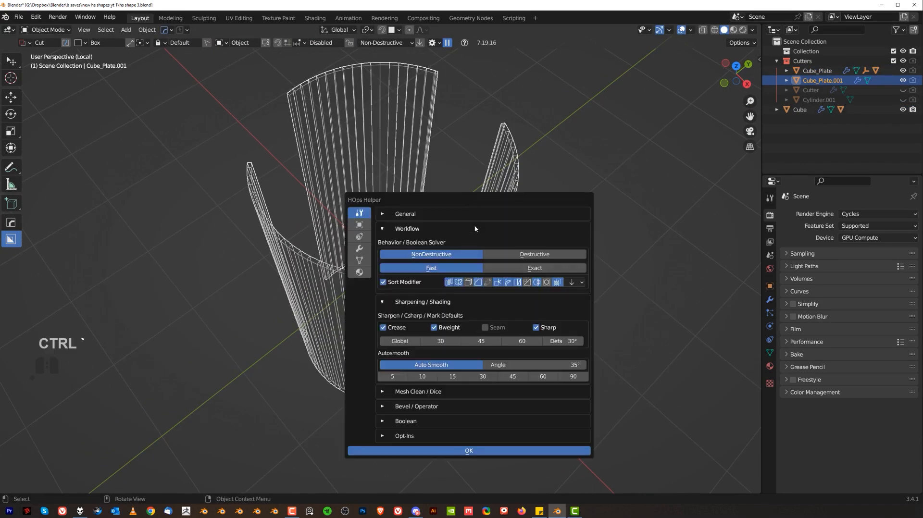
click(359, 248)
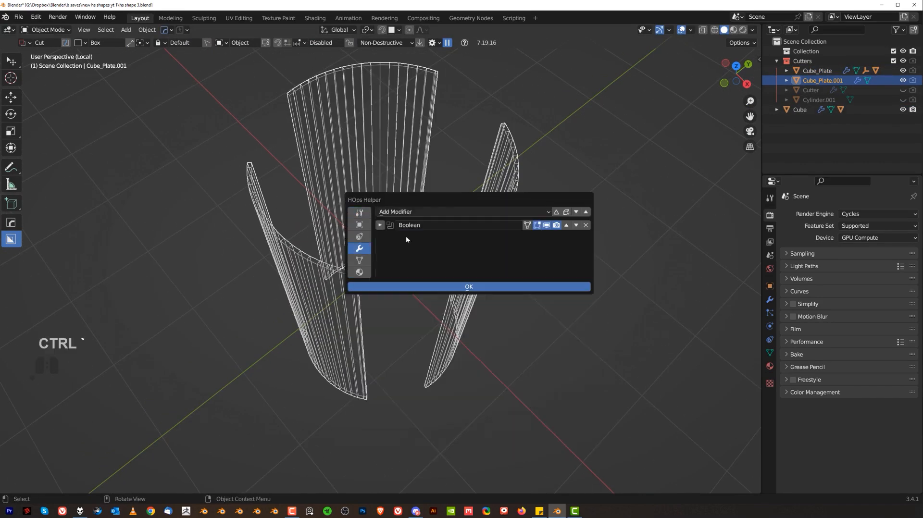
click(586, 225)
key(KP_Divide)
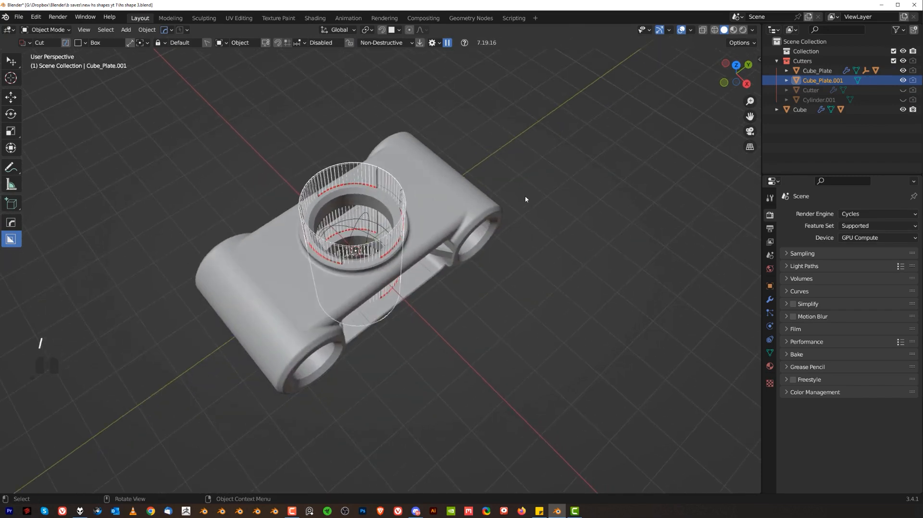
Scale the duplicated cylinder down uniformly, and shorten it along Z by a factor of about 0.632
key(s)
click(603, 240)
middle_drag(603, 239, 515, 140)
key(s)
key(z)
click(510, 229)
Fine-tune the duplicated cylinder's overall scale so it fits just inside the slotted cutter
scroll(481, 241, up, 6)
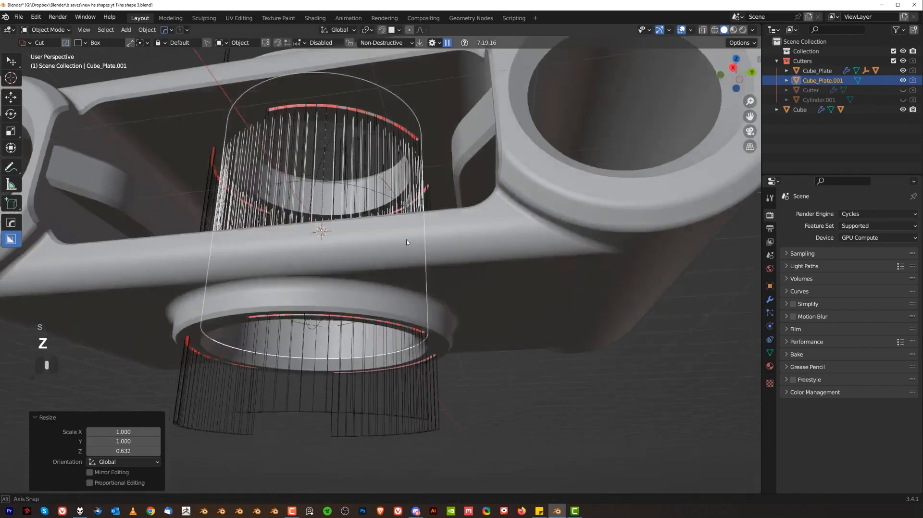
shift+middle_drag(457, 247, 438, 256)
scroll(438, 255, up, 2)
key(s)
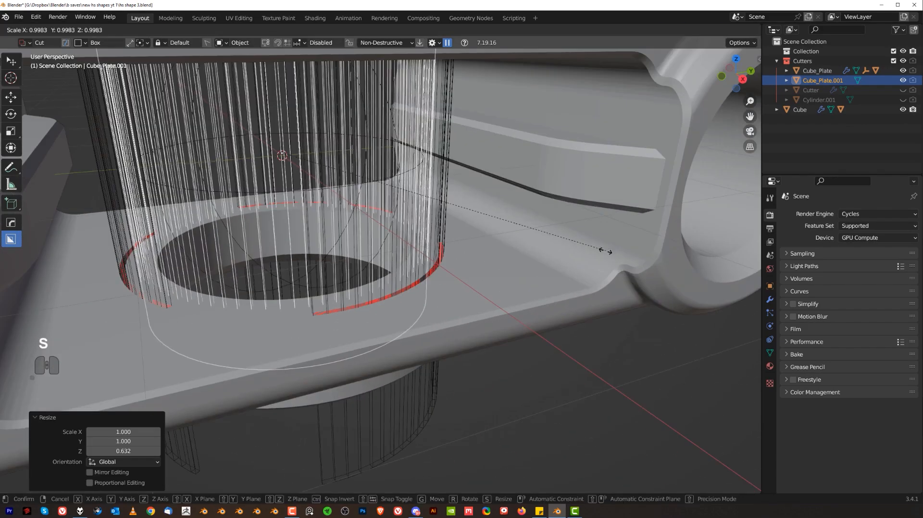
shift+click(514, 270)
Join the duplicated cylinder to the main body with a HardOps Union boolean
shift+click(473, 281)
key(q)
mouse_move(472, 312)
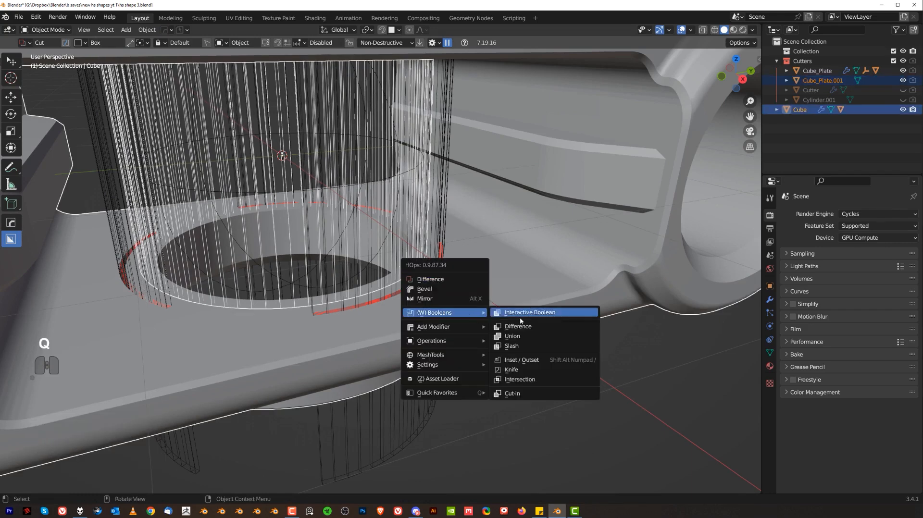
click(531, 342)
In right orthographic view, cut the middle section out of the joined cylinder with a BoxCutter box across the side opening
key(KP_3)
key(KP_5)
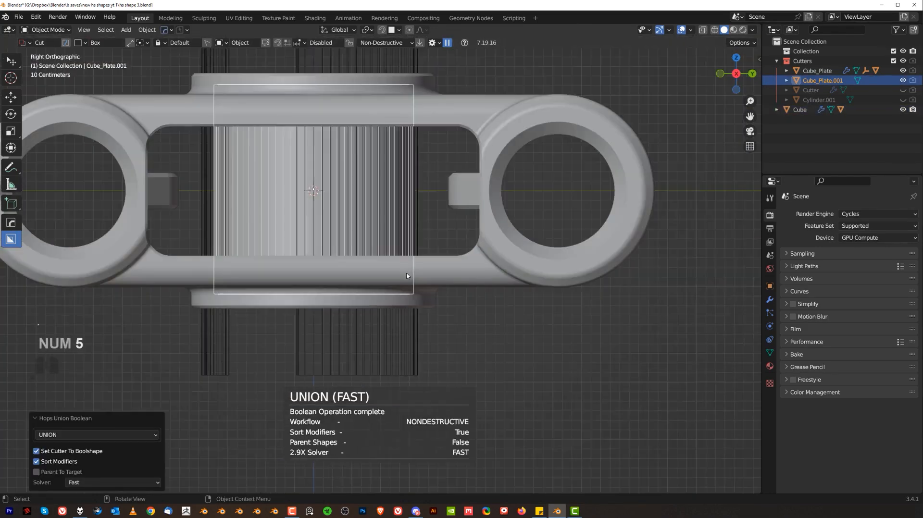
key(d)
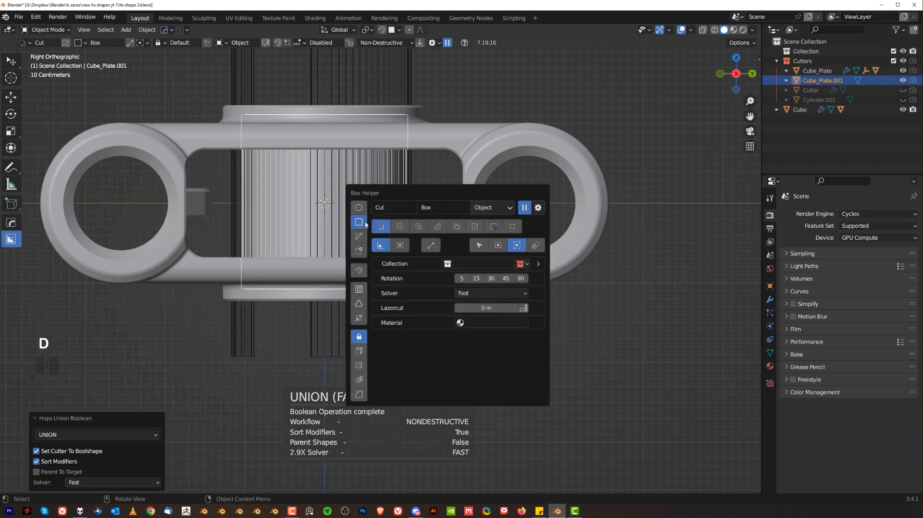
drag(223, 162, 433, 256)
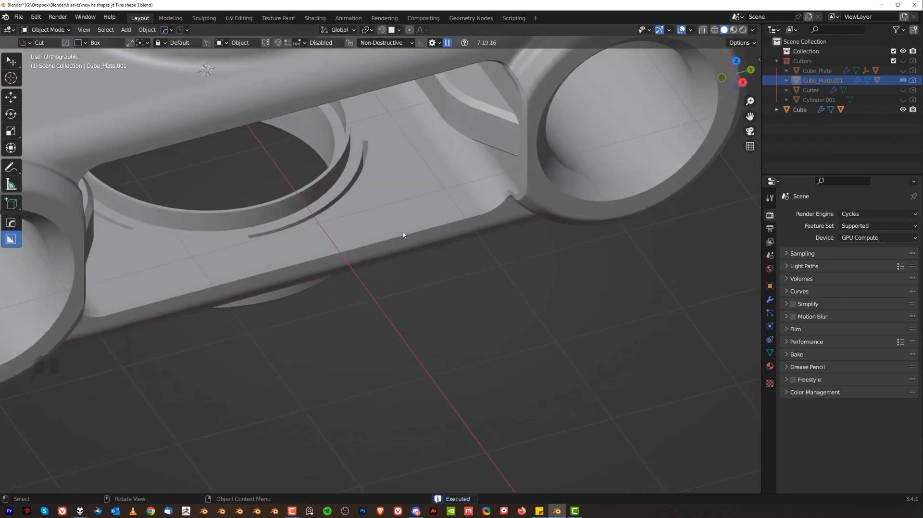
Recall the middle cut's box cutter with HardOps Ever Scroll and scale it up slightly along Z to lower the collar
mouse_move(402, 233)
shift+middle_down()
mouse_move(414, 291)
mouse_move(439, 266)
shift+middle_up()
scroll(433, 289, up, 3)
key(q)
click(464, 284)
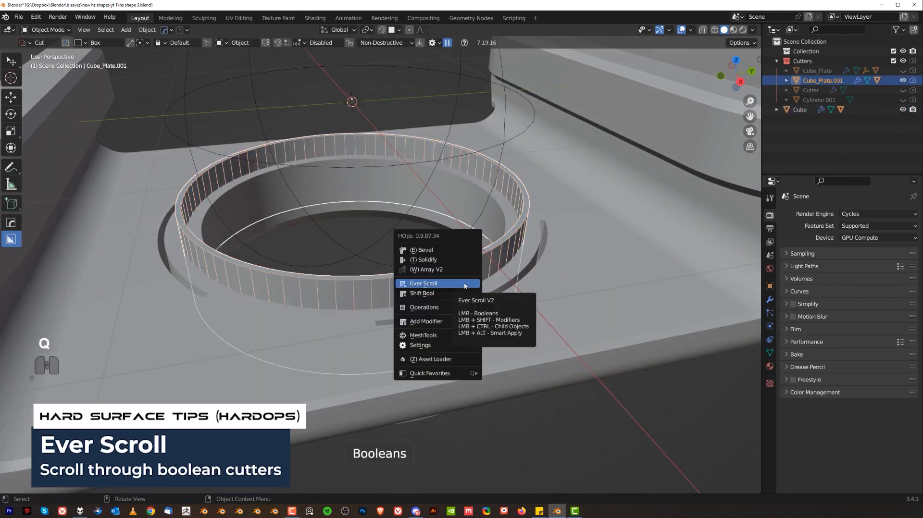
click(462, 284)
key(z)
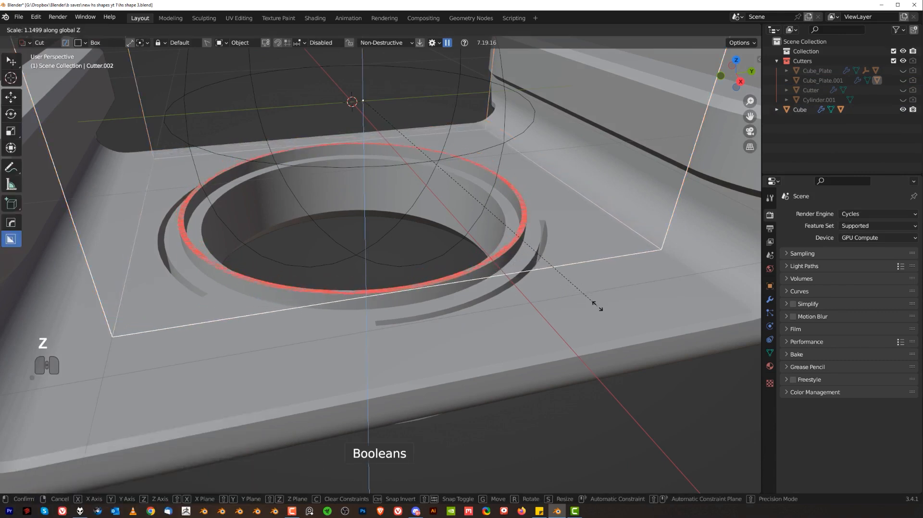
click(601, 310)
middle_drag(601, 310, 480, 270)
key(ctrl+z)
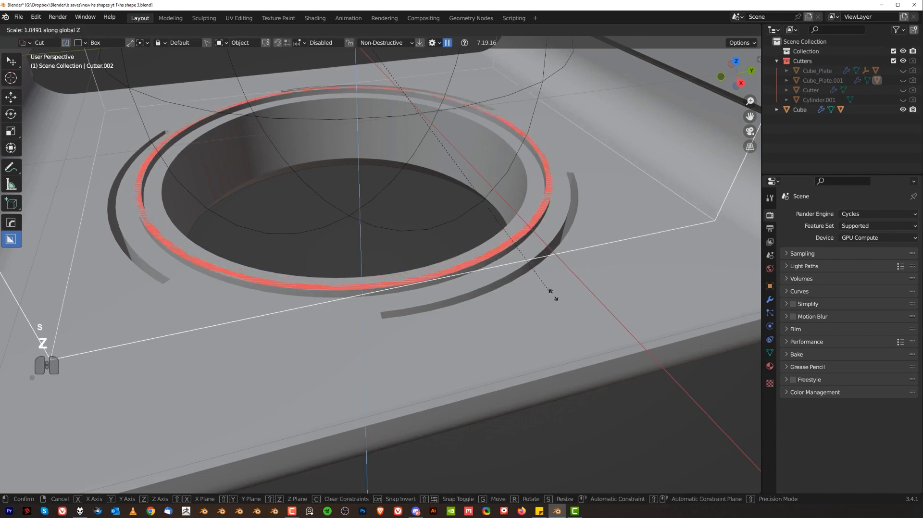
click(522, 289)
key(shift+2)
Turn on cavity shading in the viewport, and apply the main body's boolean modifiers with HardOps Csharp
mouse_move(483, 277)
middle_down()
mouse_move(471, 274)
mouse_move(452, 235)
mouse_move(471, 233)
mouse_move(492, 251)
mouse_move(496, 274)
mouse_move(486, 288)
mouse_move(479, 278)
middle_up()
click(478, 279)
key(alt+v)
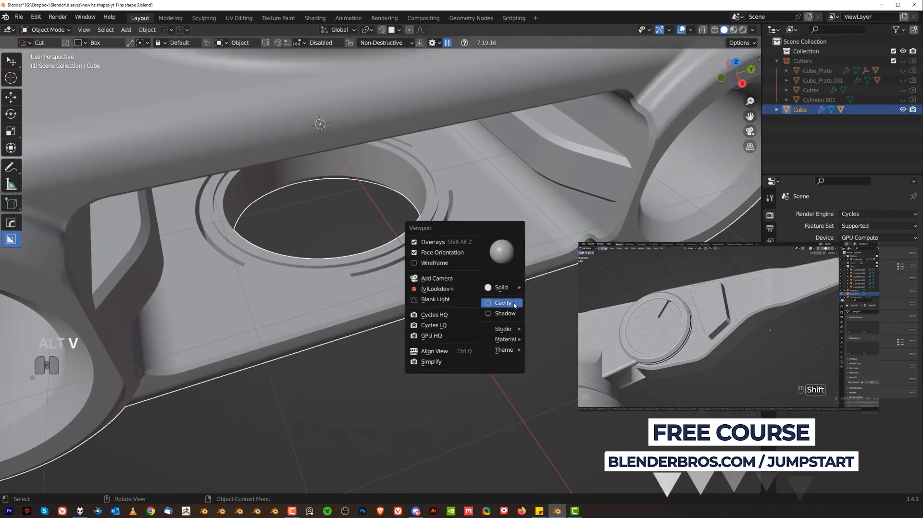
scroll(445, 276, down, 6)
scroll(425, 259, up, 4)
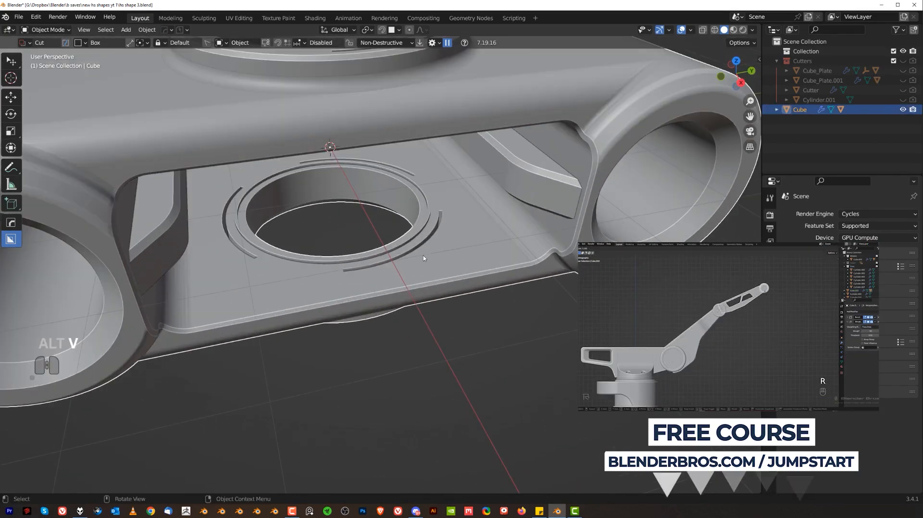
key(q)
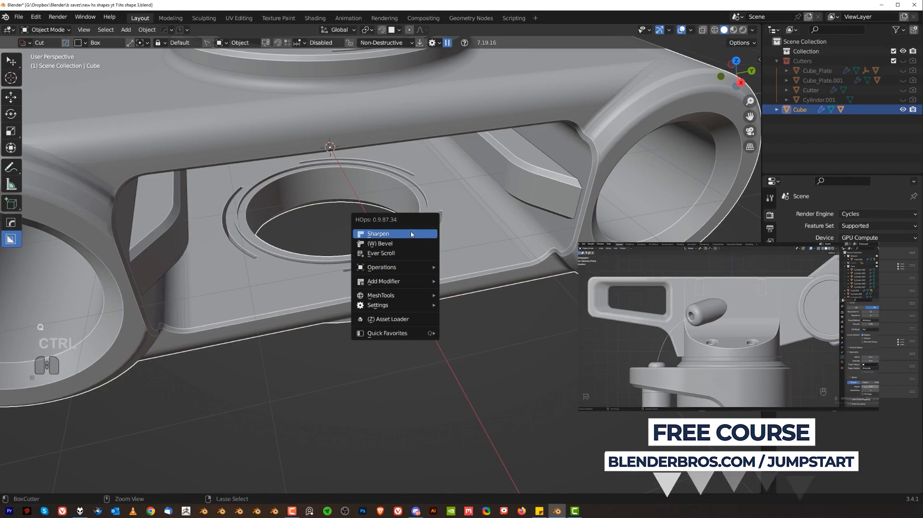
ctrl+click(411, 234)
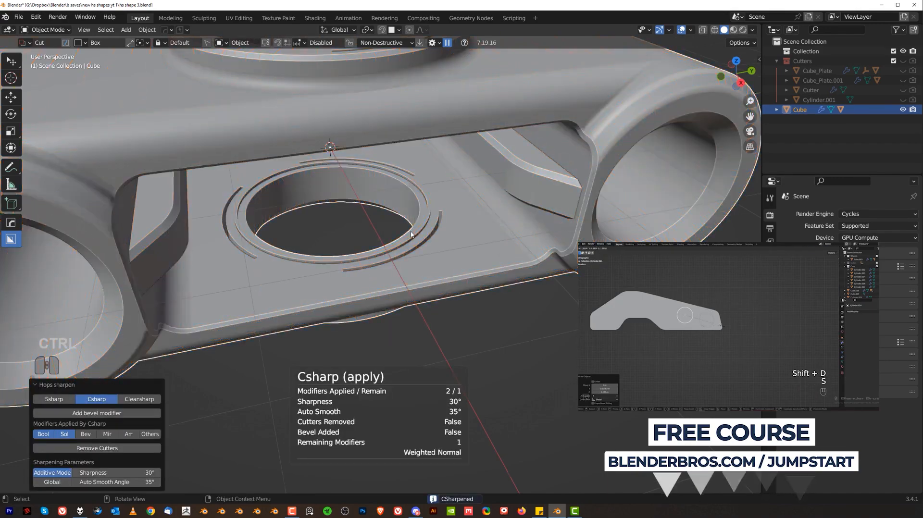
Select the face loop inside one of the body's side bores and extract it as a separate solidified sleeve with HardOps Curve/Extract
key(grave)
click(491, 216)
key(KP_5)
scroll(443, 226, up, 3)
shift+middle_drag(443, 226, 440, 254)
scroll(437, 254, up, 1)
scroll(423, 247, down, 2)
middle_drag(381, 210, 385, 284)
key(KP_5)
scroll(385, 285, up, 2)
key(Tab)
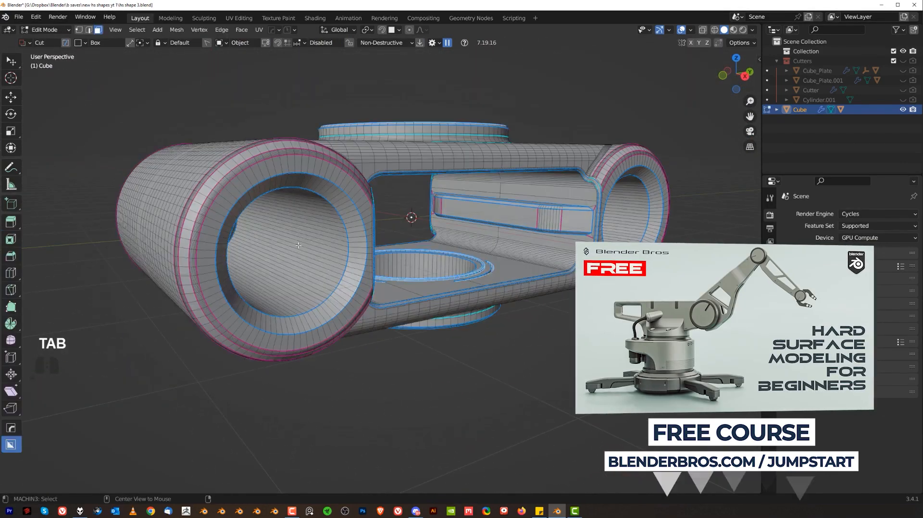
alt+click(302, 242)
scroll(303, 242, up, 2)
shift+middle_drag(313, 242, 342, 245)
key(Tab)
click(343, 299)
middle_drag(345, 298, 354, 298)
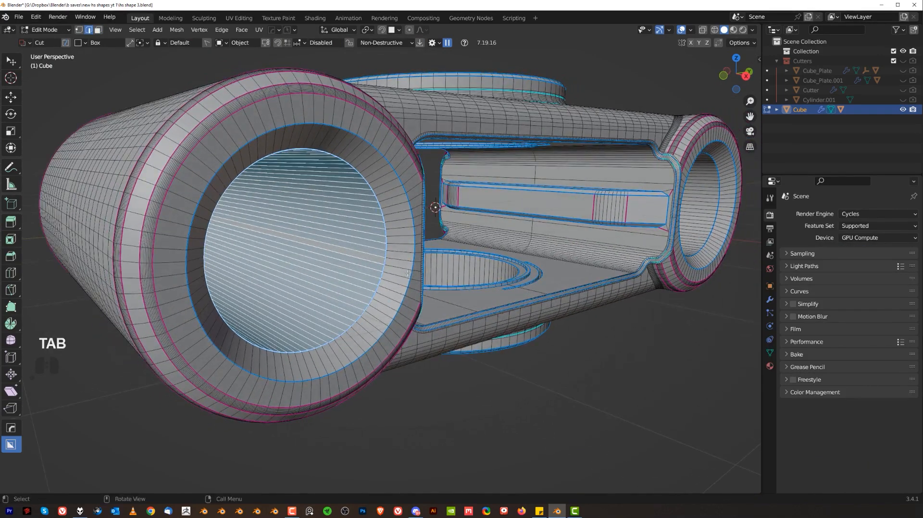
key(q)
shift+click(394, 299)
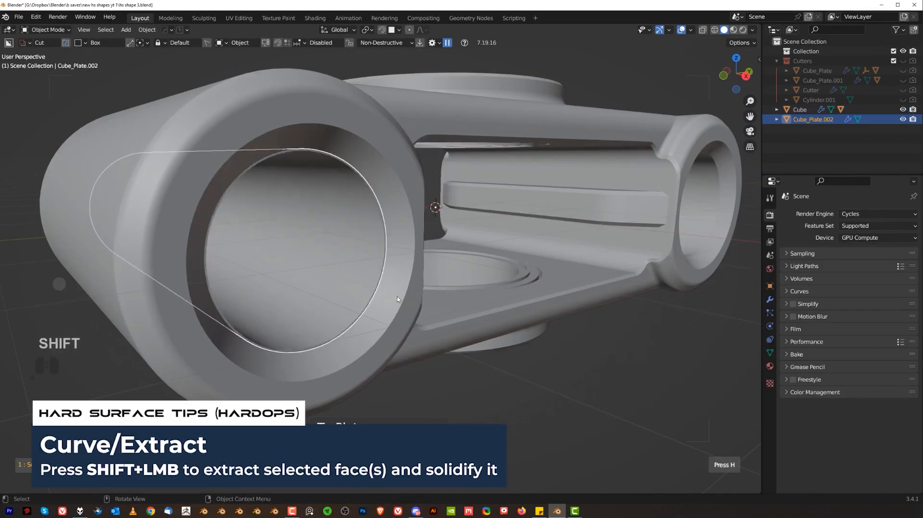
Apply the extracted sleeve's solidify modifier with HardOps Csharp
key(q)
ctrl+click(399, 217)
scroll(386, 238, down, 2)
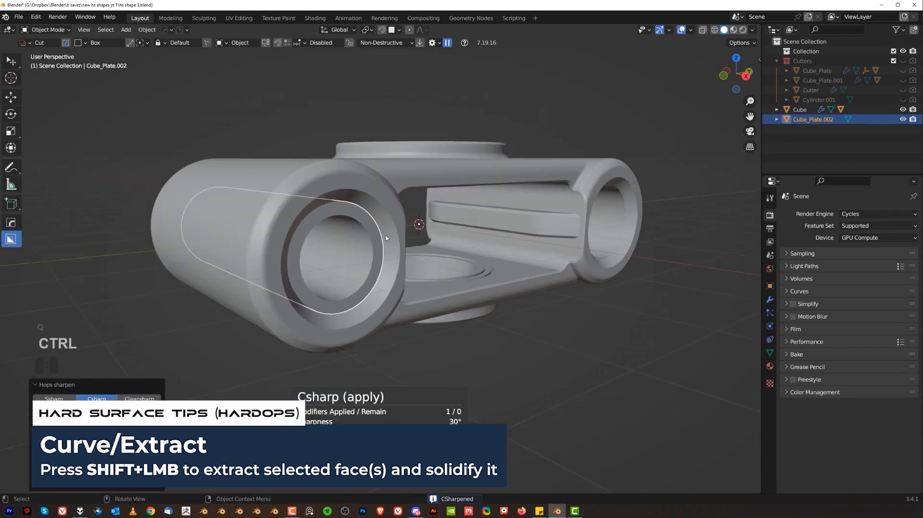
Set the sleeve's origin to its geometry and scale it down uniformly to 0.976
scroll(386, 237, up, 2)
key(shift+s)
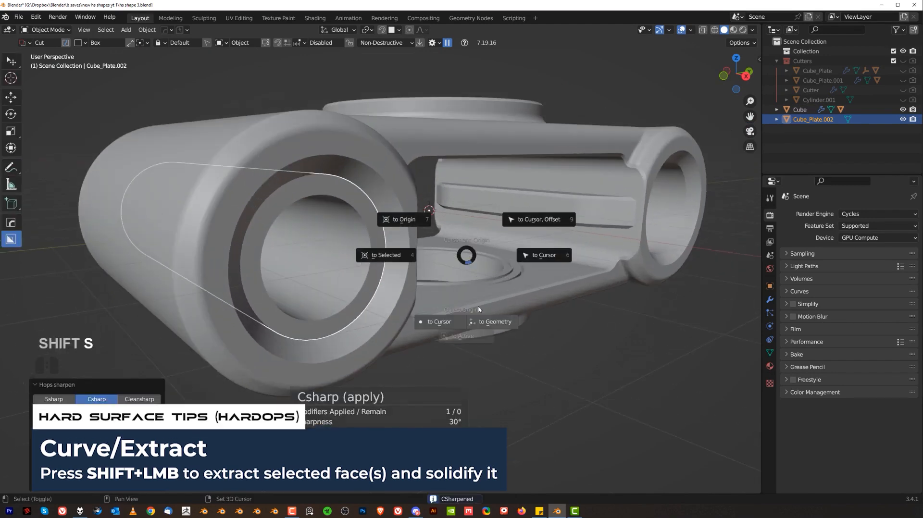
click(493, 321)
key(s)
key(shift)
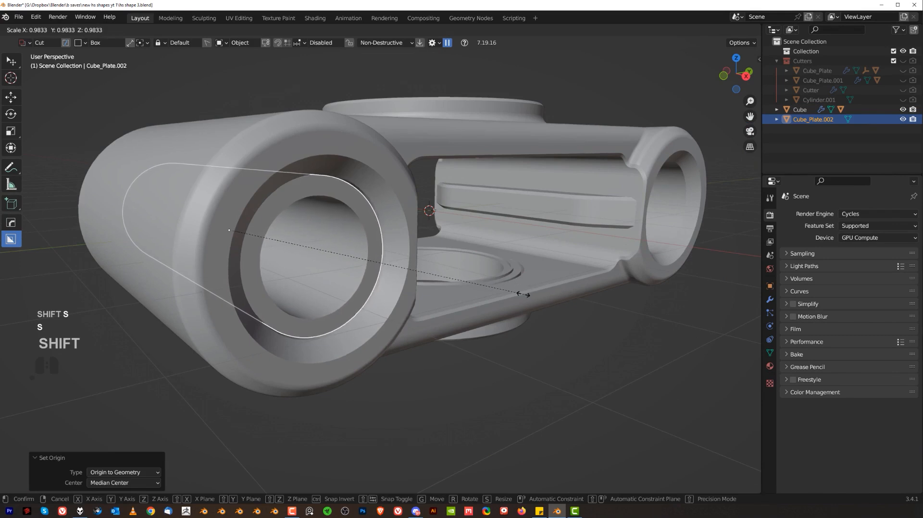
click(498, 300)
scroll(384, 231, up, 2)
key(q)
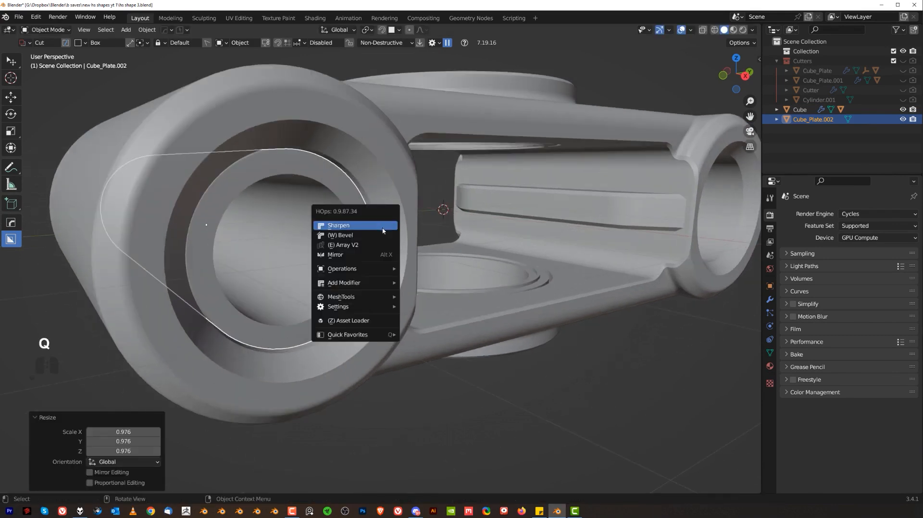
click(383, 235)
click(357, 229)
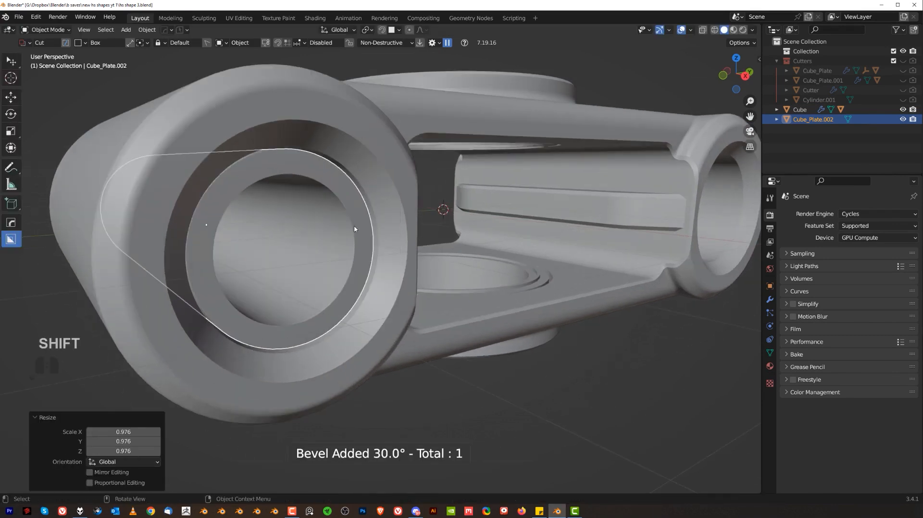
scroll(355, 229, up, 1)
key(q)
ctrl+click(355, 229)
click(356, 233)
Sharpen the scaled sleeve's edges with HardOps Csharp at 30° sharpness
key(q)
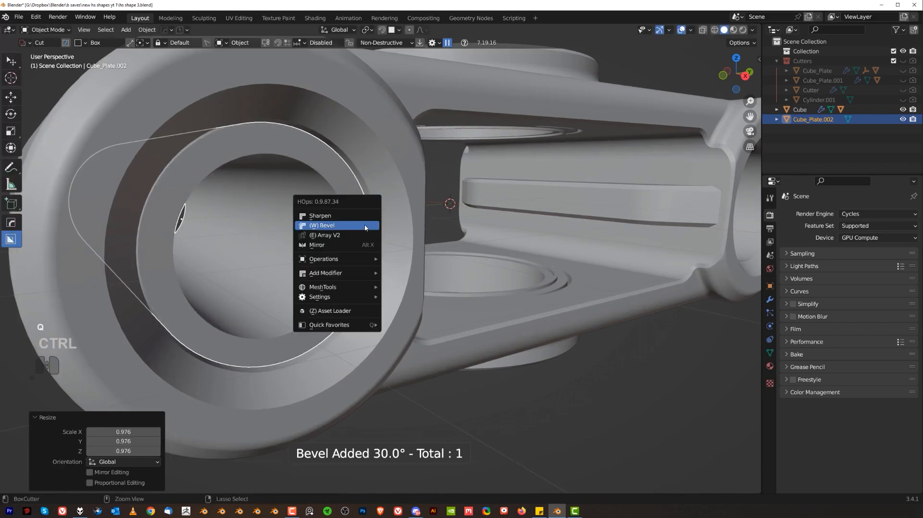
click(362, 216)
key(q)
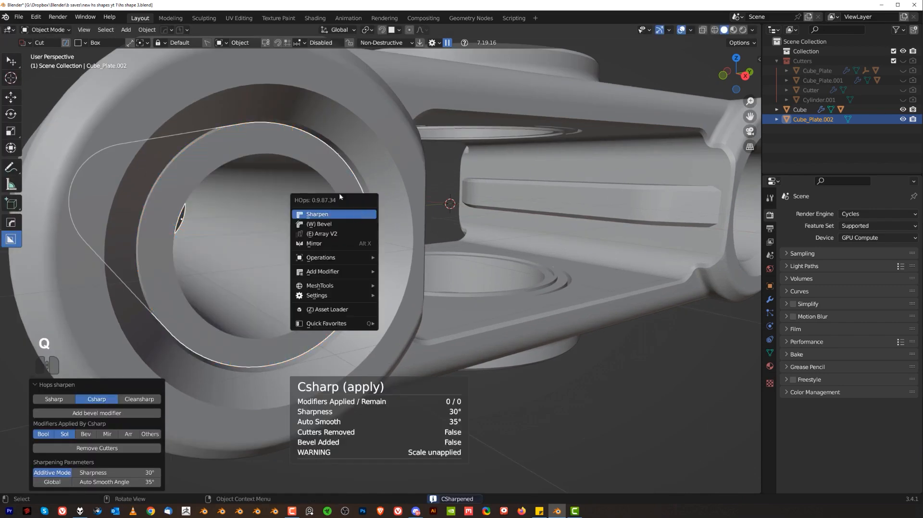
Bevel the sleeve's inner and outer rim edge loops with one segment and a width of about 0.015 m
key(Tab)
alt+click(350, 251)
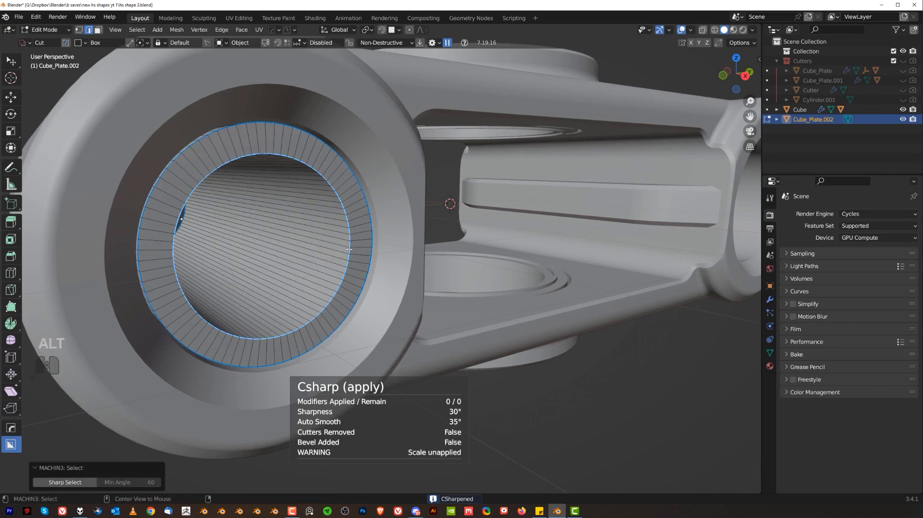
key(ctrl+b)
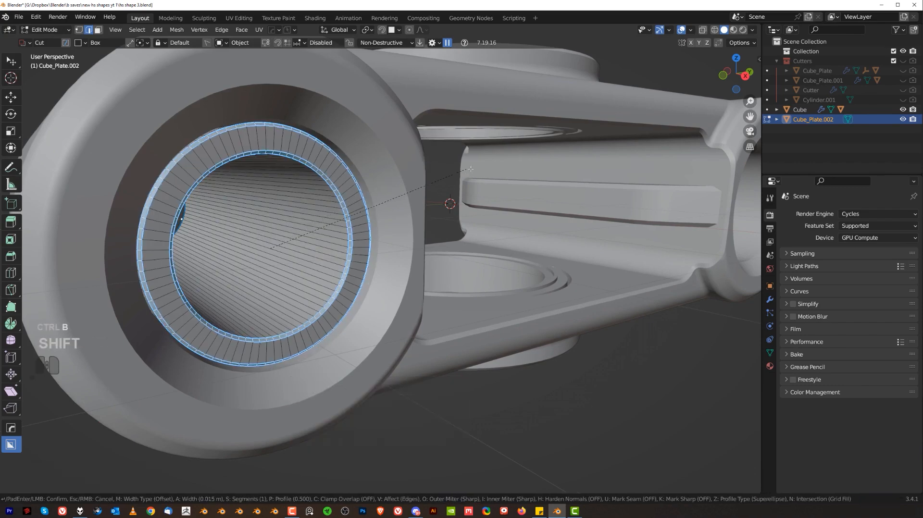
click(474, 169)
key(Tab)
Mirror the sleeve along Y about the main body to fill the bore at the opposite end
scroll(381, 259, down, 6)
middle_drag(380, 262, 439, 261)
key(Tab)
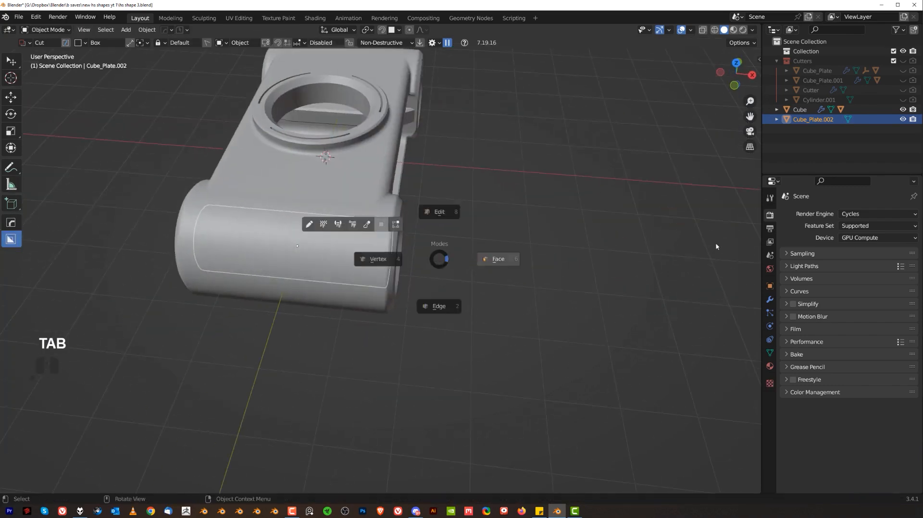
key(alt+x)
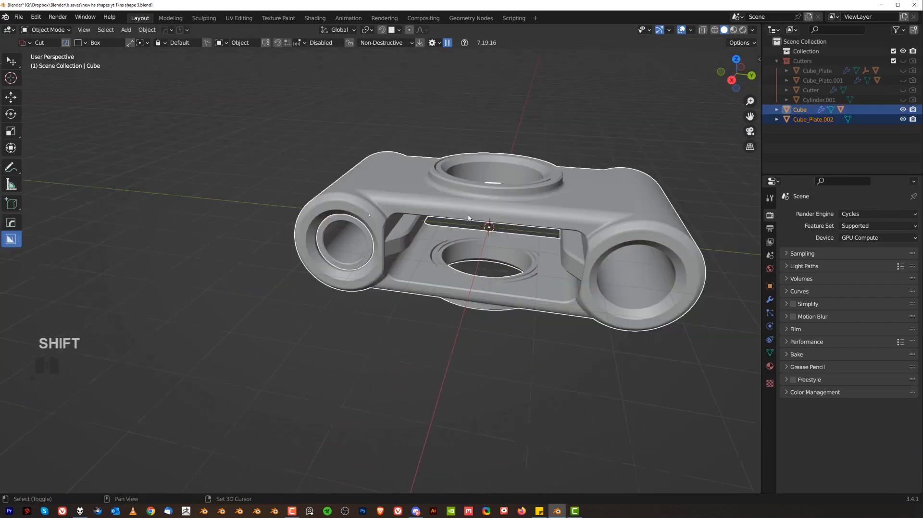
key(alt+x)
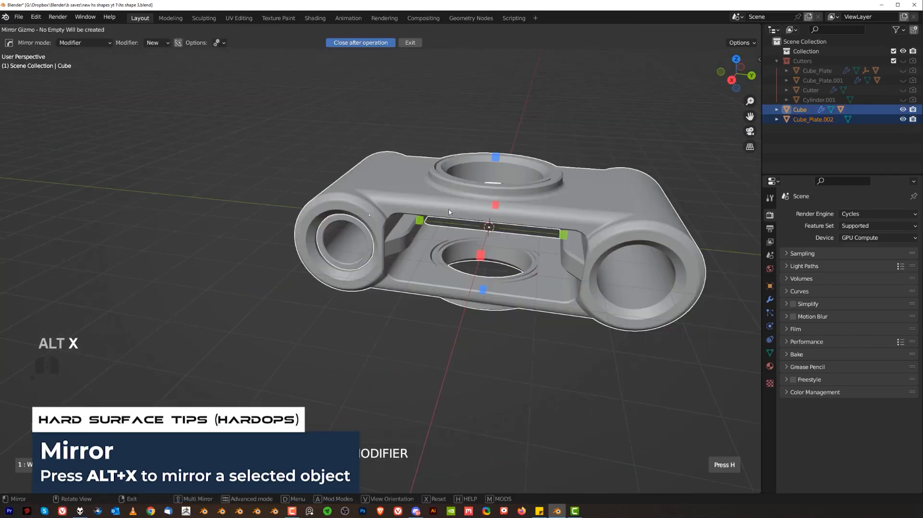
click(419, 221)
Select the loop of faces lining the inside of the sleeve's bore in edit mode
scroll(346, 241, up, 5)
key(Tab)
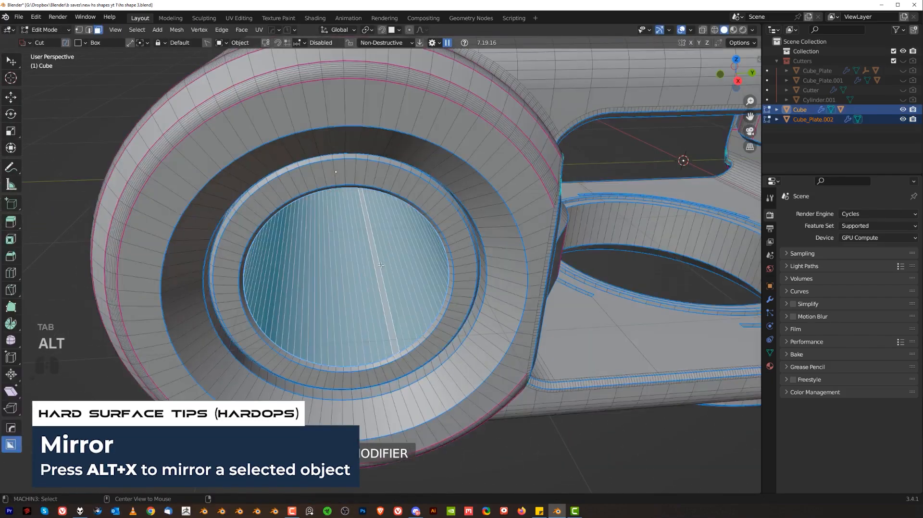
alt+click(396, 258)
scroll(396, 258, up, 3)
scroll(396, 259, down, 3)
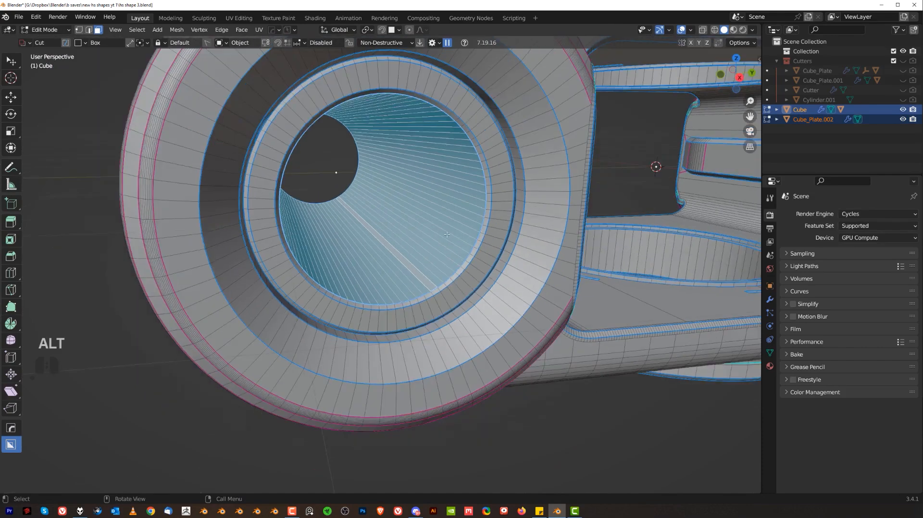
Try to add a MACHIN3tools thread to the bore faces with both the body and the sleeve in edit mode
right_click(416, 226)
mouse_move(446, 227)
mouse_move(427, 208)
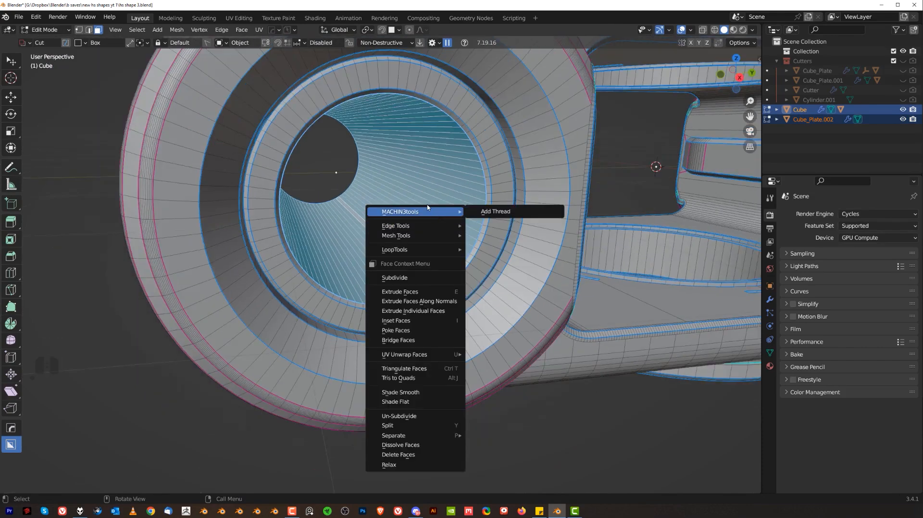
click(500, 212)
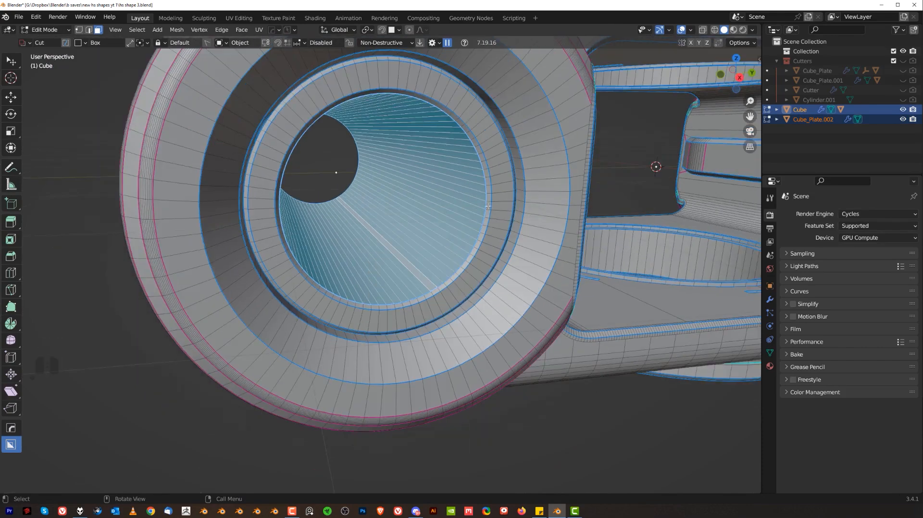
scroll(415, 245, down, 6)
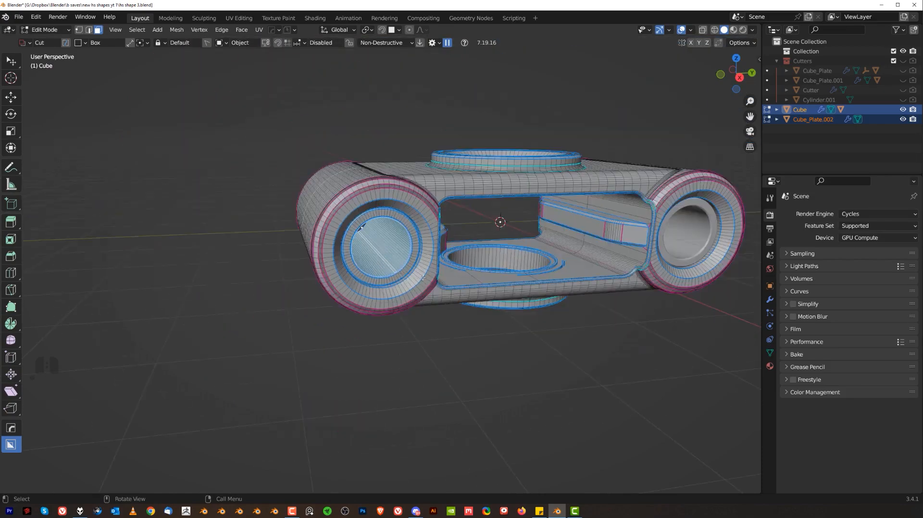
scroll(420, 286, up, 6)
scroll(408, 279, down, 6)
scroll(306, 319, up, 6)
scroll(340, 256, down, 2)
key(Tab)
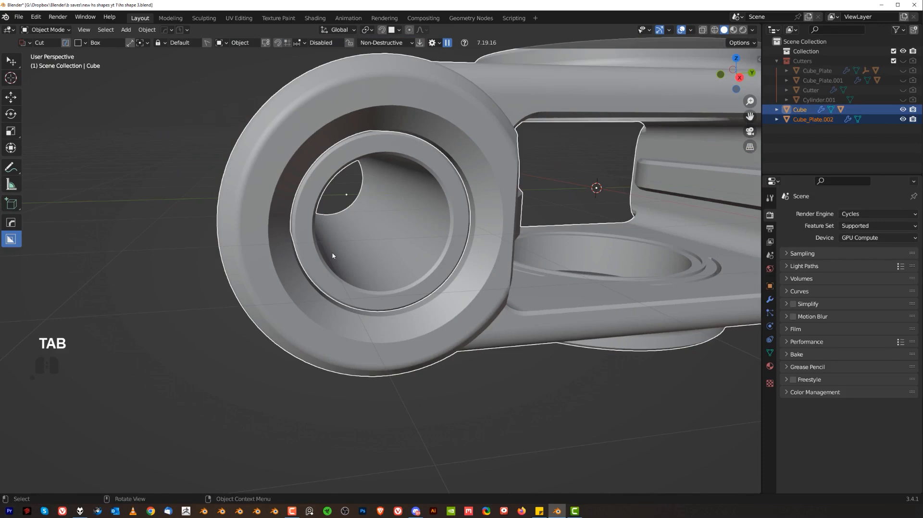
Edit the sleeve alone and add a MACHIN3tools thread to its bore faces, raising the thread count until the turns are dense
click(314, 253)
scroll(314, 252, up, 5)
key(Tab)
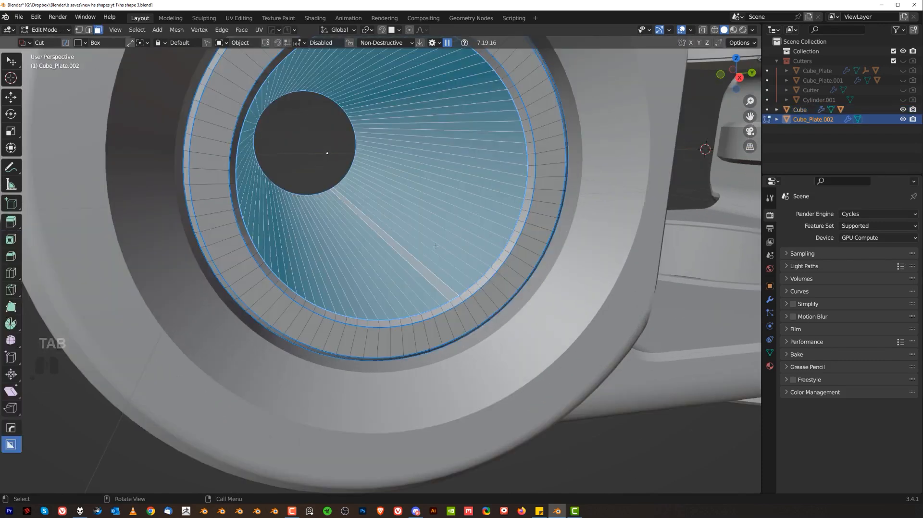
right_click(413, 234)
click(447, 221)
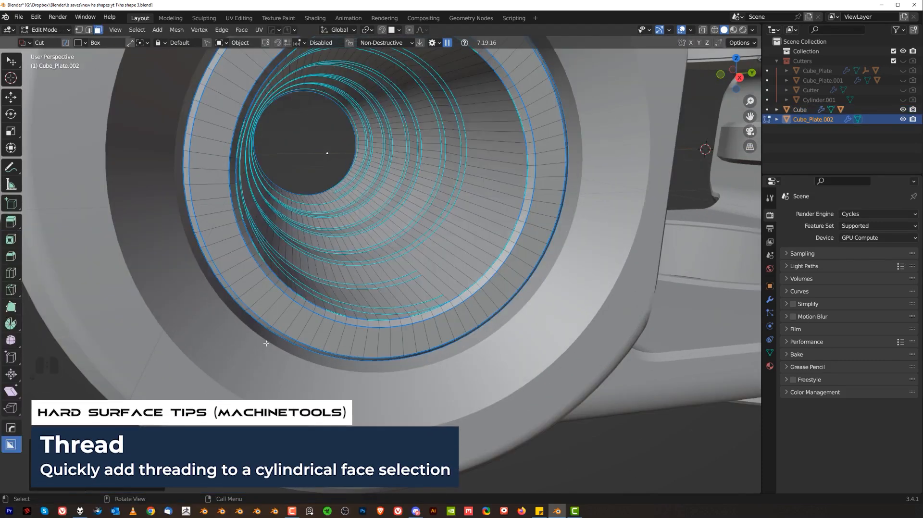
scroll(327, 153, up, 10)
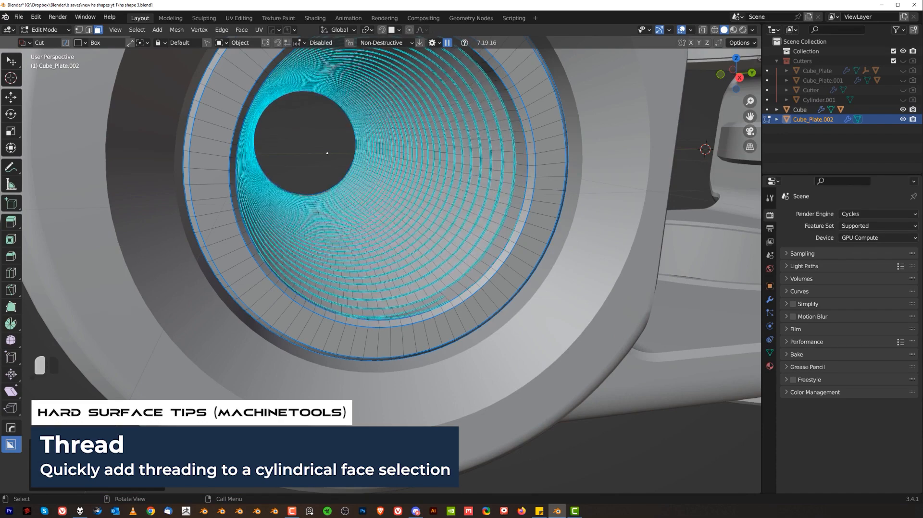
key(Tab)
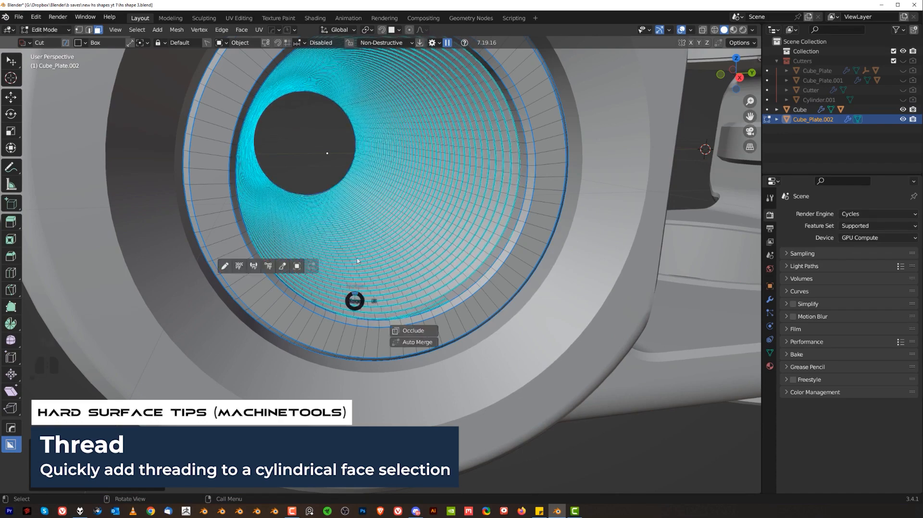
Snap the 3D cursor to the selected threaded sleeve while viewing the part in right orthographic view
scroll(382, 207, down, 8)
middle_drag(382, 208, 430, 279)
shift+middle_drag(430, 279, 329, 229)
scroll(357, 252, up, 6)
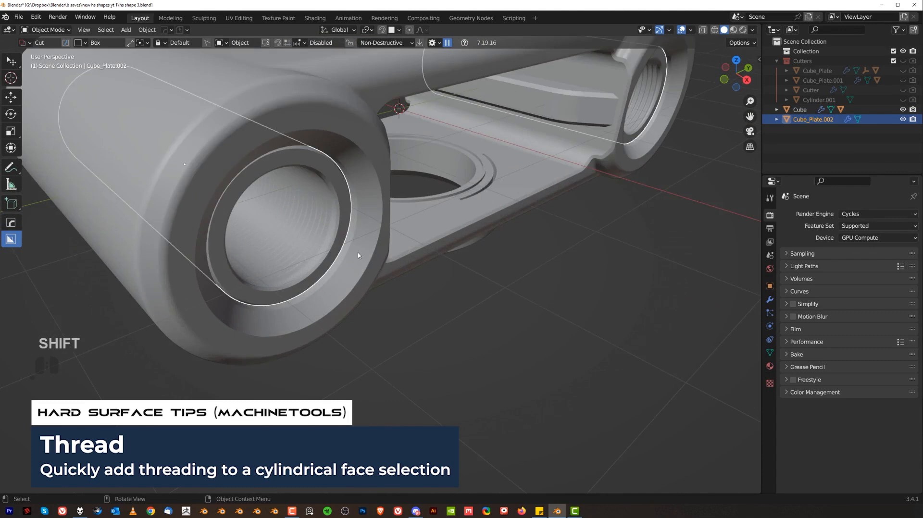
key(grave)
key(KP_5)
scroll(304, 251, down, 2)
shift+middle_drag(250, 228, 443, 395)
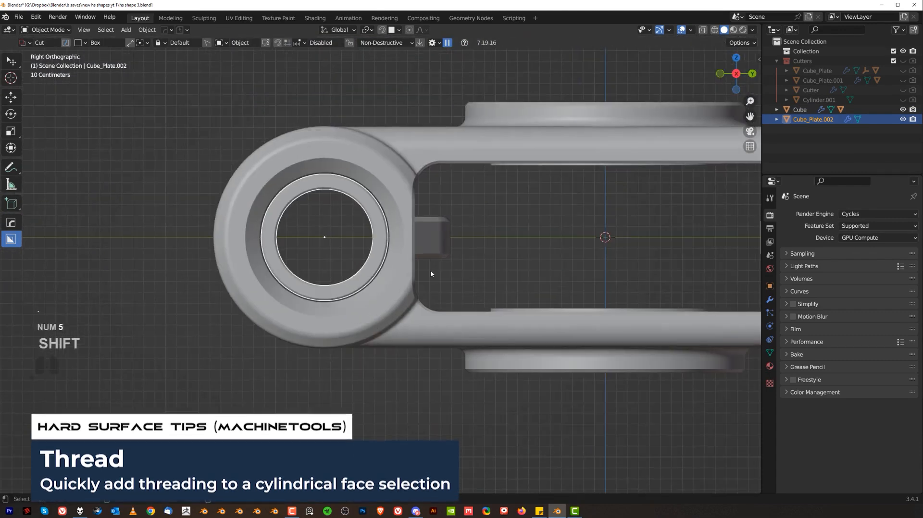
key(shift+s)
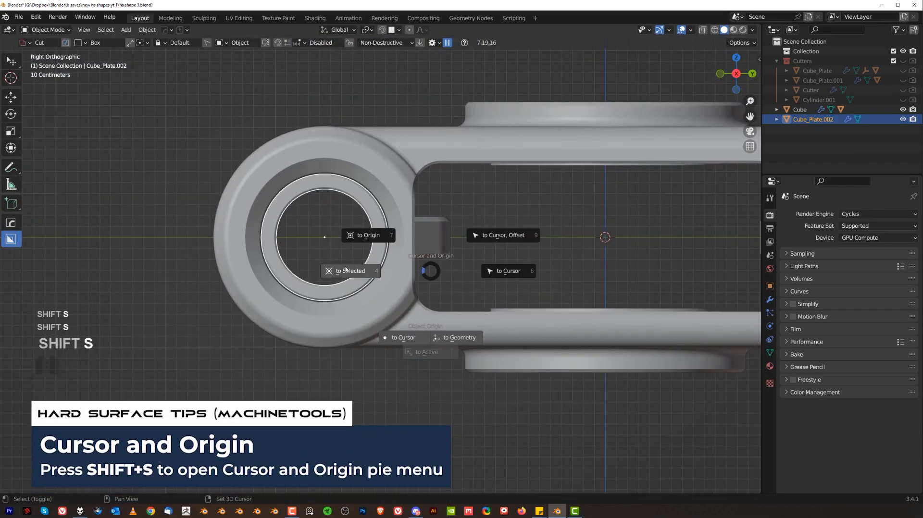
click(347, 267)
Cut a box notch about 0.080 by 0.267 into the upper edge of the sleeve's rim, centred over the bore
scroll(309, 171, up, 2)
shift+middle_drag(309, 171, 353, 224)
key(d)
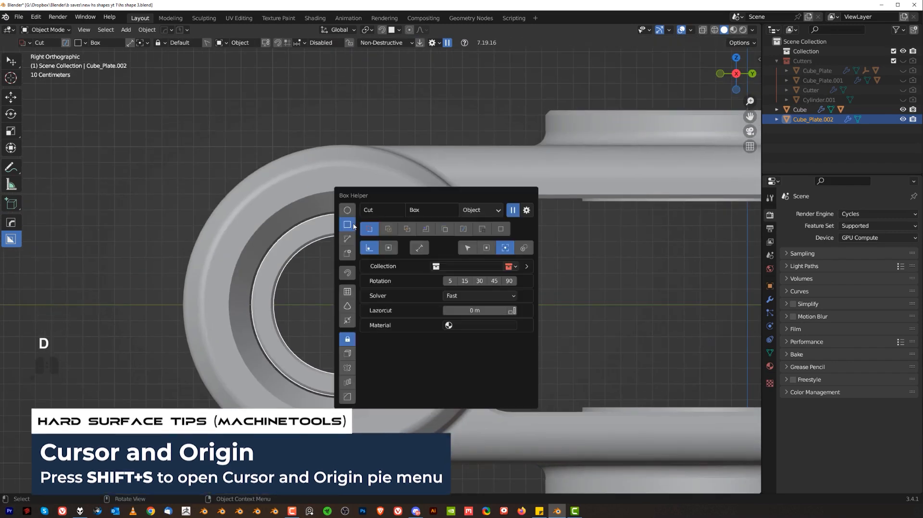
drag(352, 219, 329, 188)
key(Escape)
drag(350, 220, 329, 197)
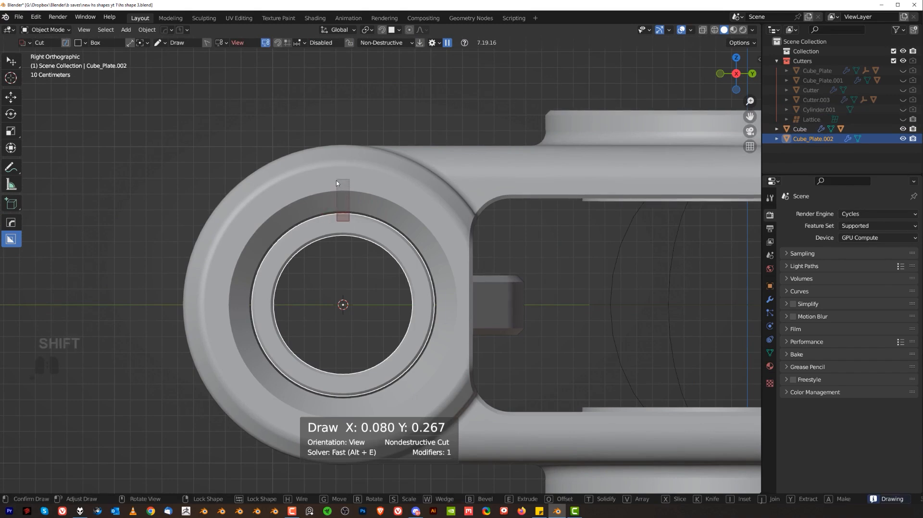
click(333, 106)
Radial array the notch cutter around the 3D cursor with HardOps, using three evenly spaced copies on the sleeve's rim
key(q)
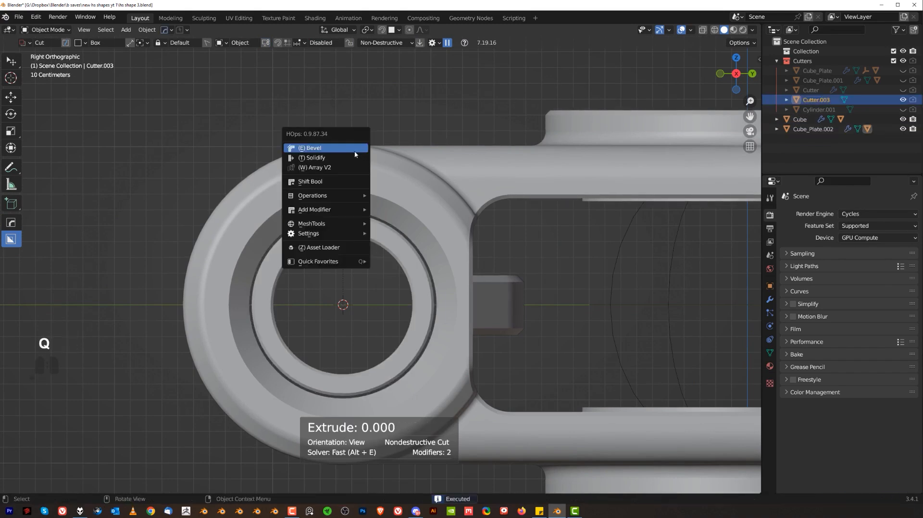
mouse_move(331, 224)
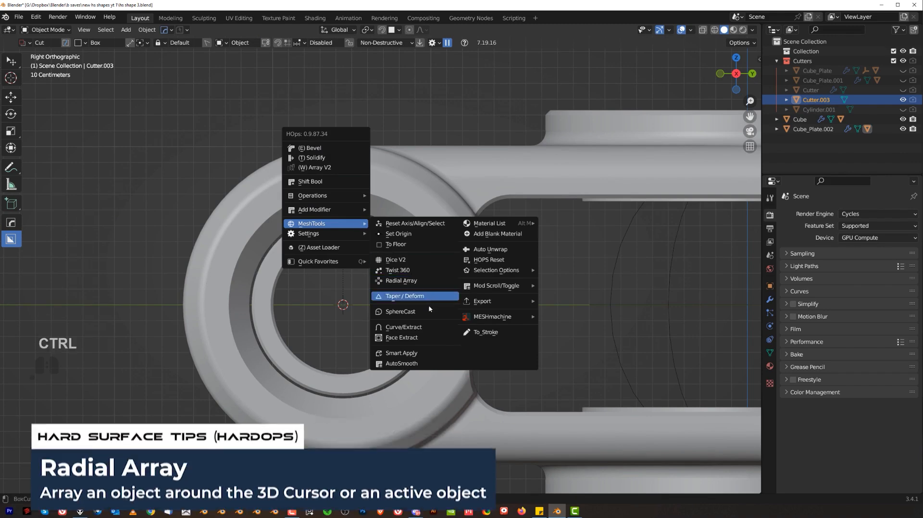
click(423, 282)
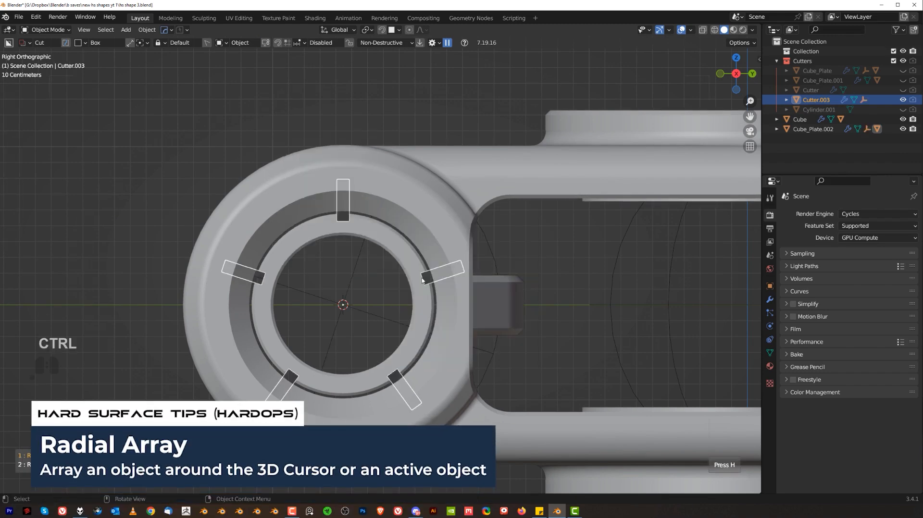
click(421, 279)
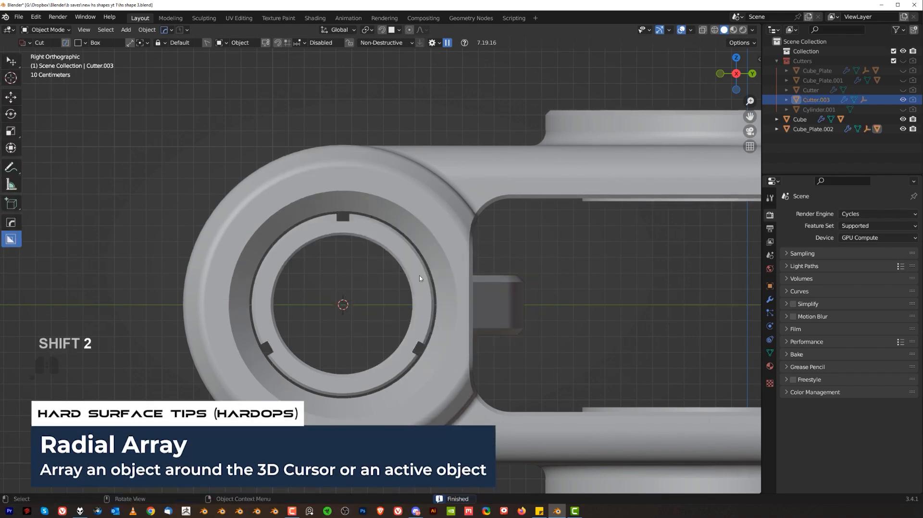
Select the notched sleeve and sharpen it with HardOps at 30° sharpness
scroll(421, 279, down, 6)
middle_drag(421, 279, 350, 237)
key(KP_5)
scroll(365, 250, up, 4)
shift+middle_drag(240, 269, 341, 274)
scroll(341, 274, up, 3)
scroll(361, 257, down, 3)
scroll(356, 260, up, 4)
click(355, 262)
key(q)
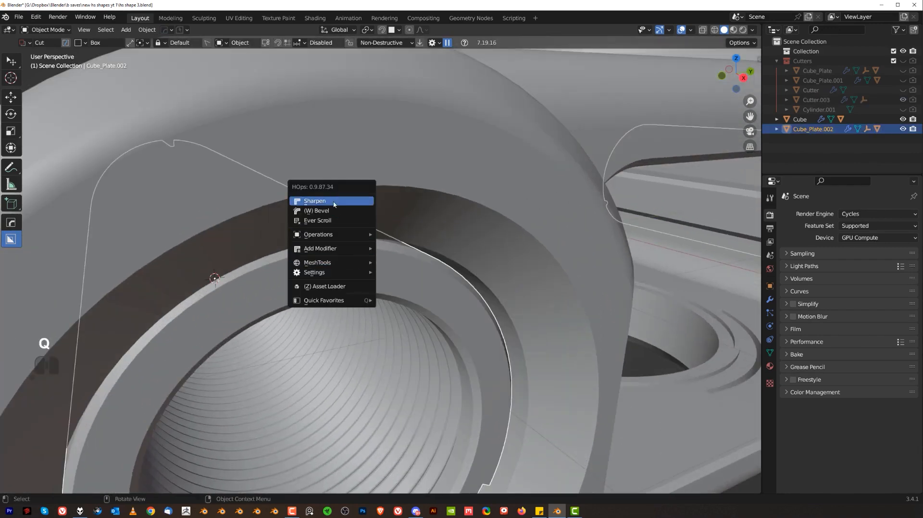
click(334, 204)
Add a fine HardOps bevel with 3 segments and a 30° angle limit to the sleeve's edges
key(q)
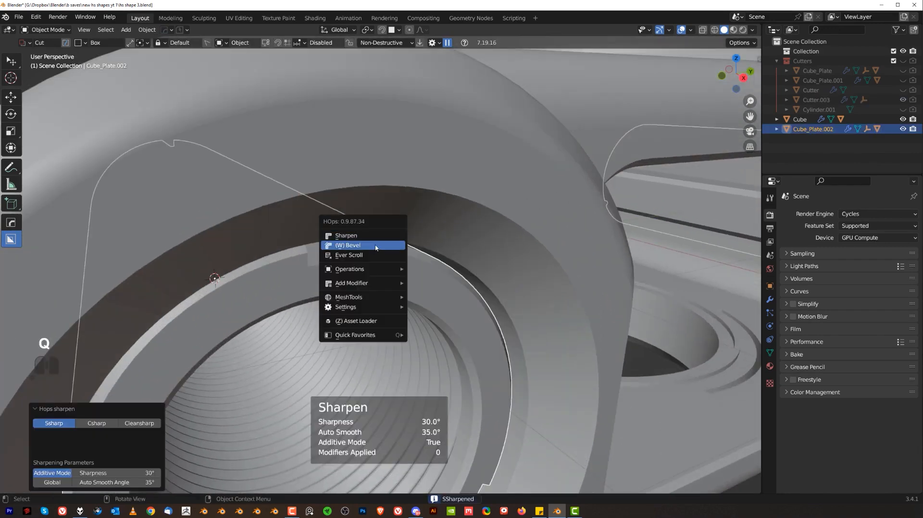
click(376, 246)
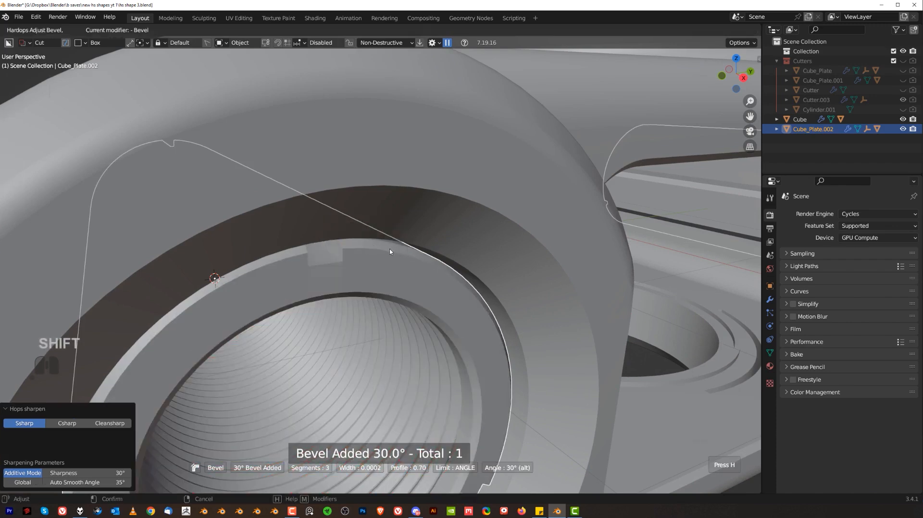
click(364, 258)
key(q)
alt+click(364, 241)
Edit the main body and select the loop of faces lining the upper collar's opening for a HardOps operation
scroll(379, 239, down, 5)
middle_drag(379, 240, 368, 169)
click(340, 166)
key(Tab)
click(407, 177)
alt+click(367, 169)
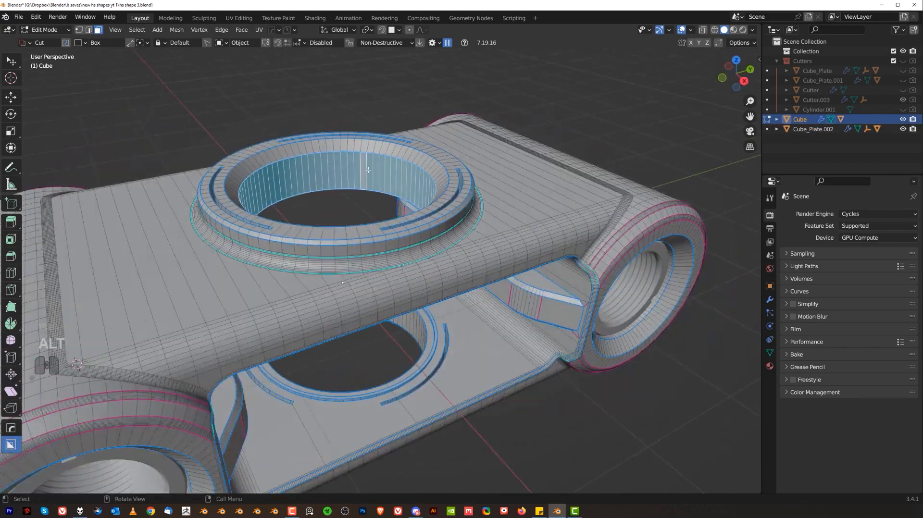
key(q)
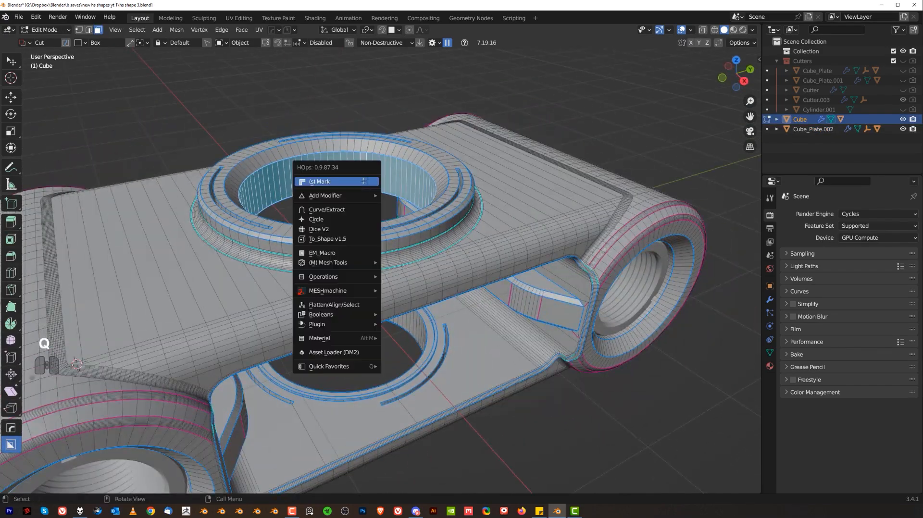
Extract the selected inner wall faces of the ring opening as a plate with about -0.149 thickness and apply its Solidify with Csharp
click(343, 210)
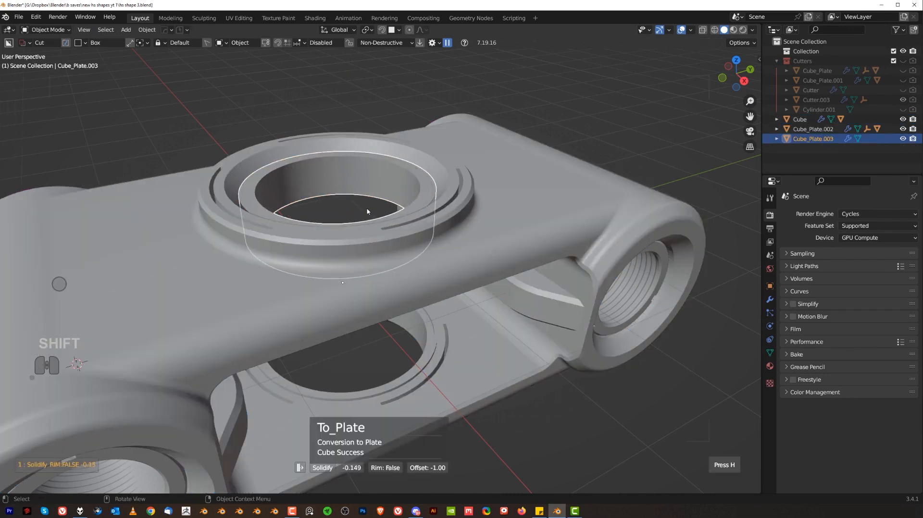
key(q)
ctrl+click(361, 208)
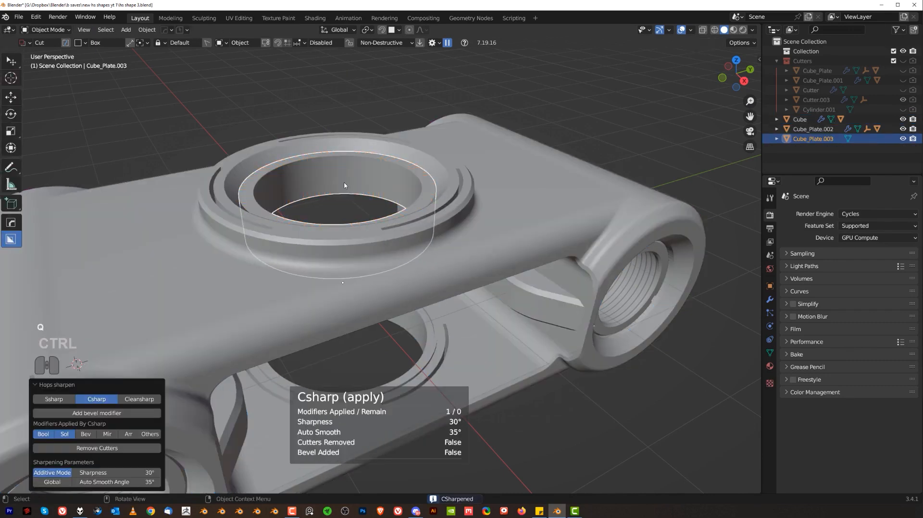
Set the new ring's origin to its geometry, shorten the ring along Z and fine-tune its overall scale
key(shift+s)
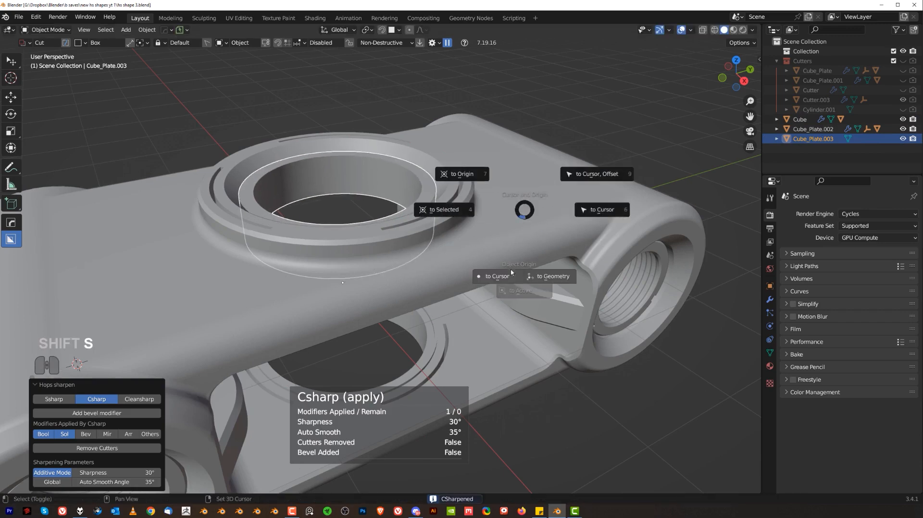
click(542, 278)
key(s)
key(z)
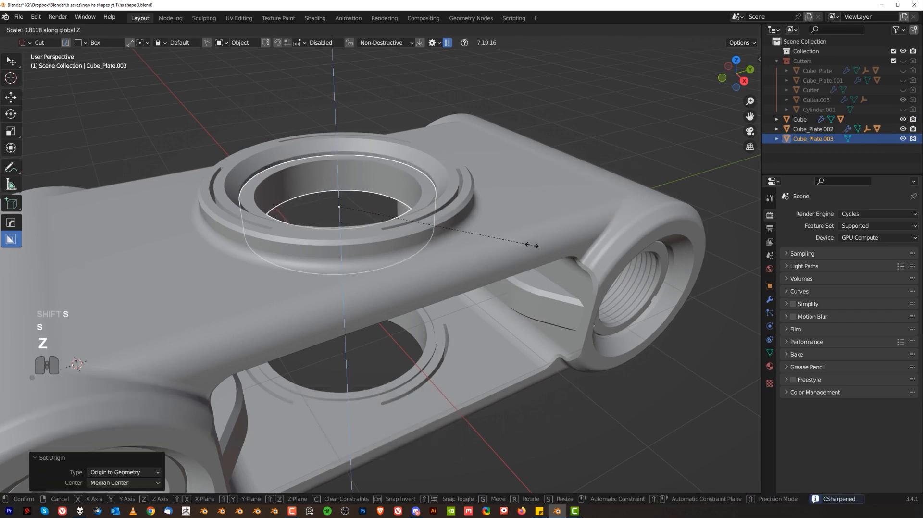
click(520, 240)
key(s)
shift+click(513, 224)
Isolate the ring, cut a centred edge loop around its outer wall and bevel that loop to a 0.171 m width
middle_drag(390, 186, 464, 323)
key(KP_Divide)
key(Tab)
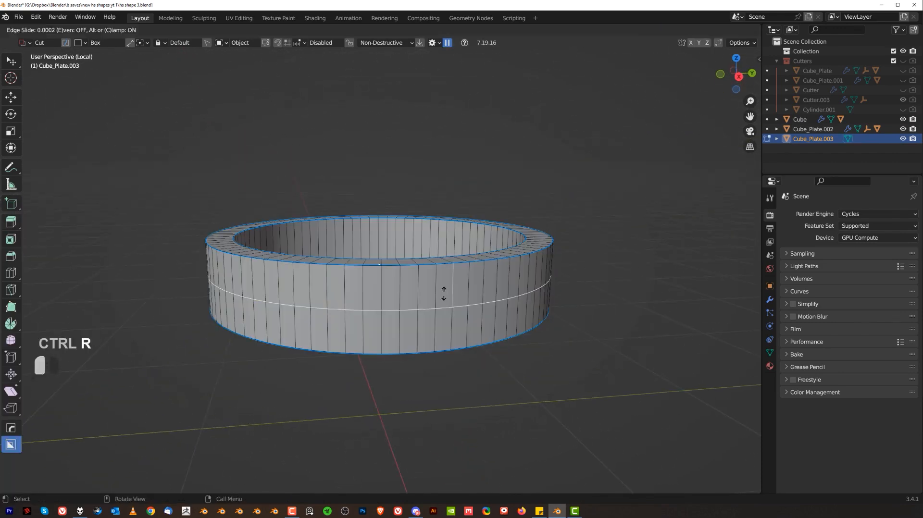
click(418, 289)
right_click(417, 289)
key(ctrl+b)
click(503, 268)
Extrude the selected outer band along its normals with EM_Macro and leave the ring's isolated view
key(q)
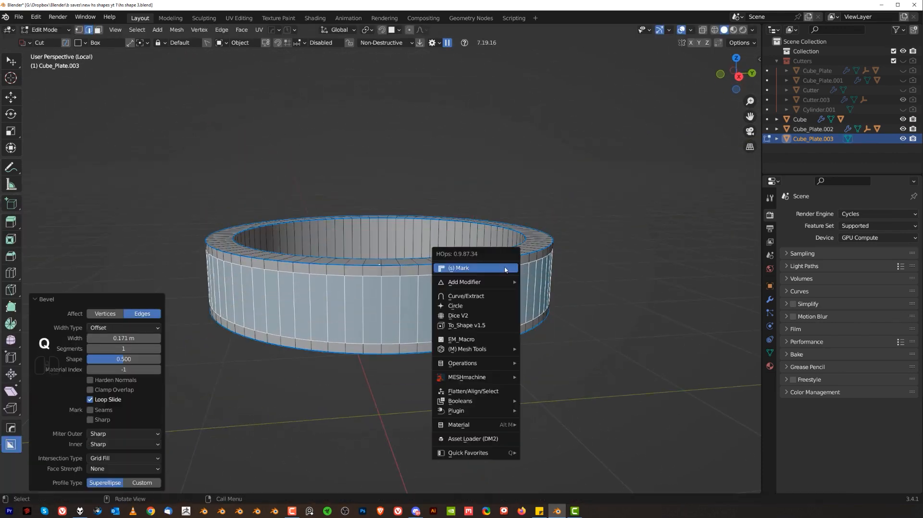
alt+click(501, 339)
key(Tab)
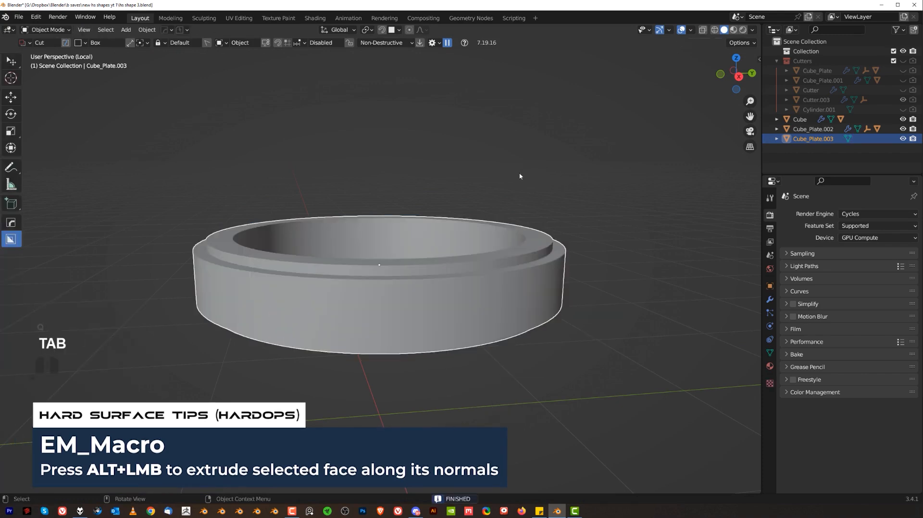
key(KP_Divide)
Add a thread to the ring's inner wall faces and reduce the number of threads
mouse_move(421, 192)
middle_down()
mouse_move(430, 246)
mouse_move(412, 191)
middle_up()
scroll(412, 191, up, 1)
key(Tab)
alt+click(329, 139)
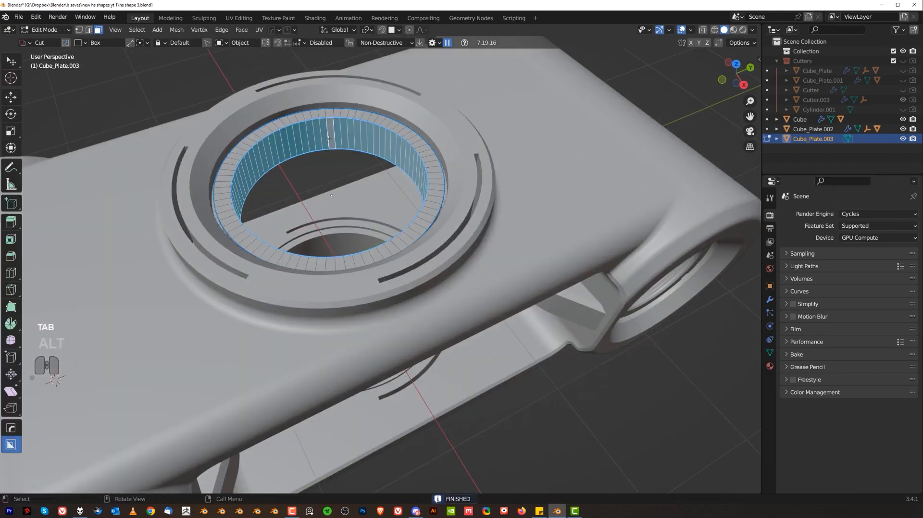
right_click(368, 160)
mouse_move(355, 148)
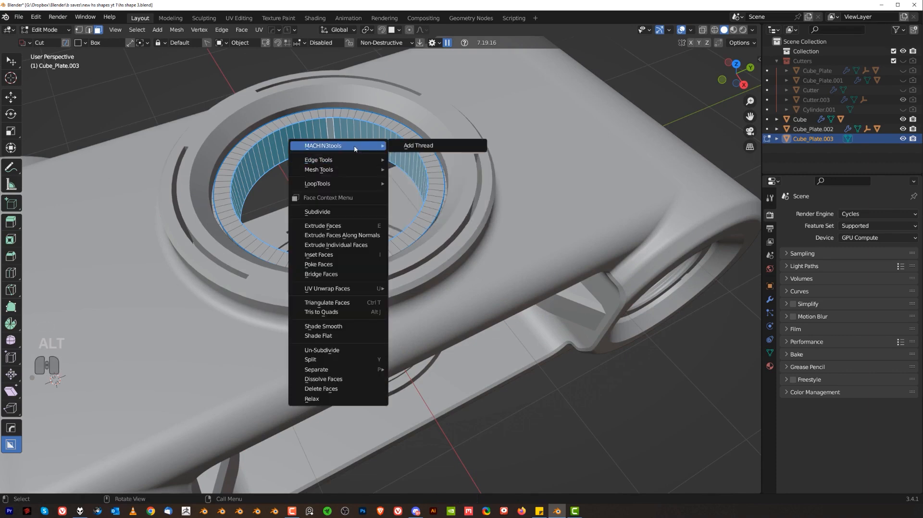
click(426, 150)
scroll(328, 140, up, 3)
middle_drag(331, 145, 401, 220)
scroll(217, 327, up, 2)
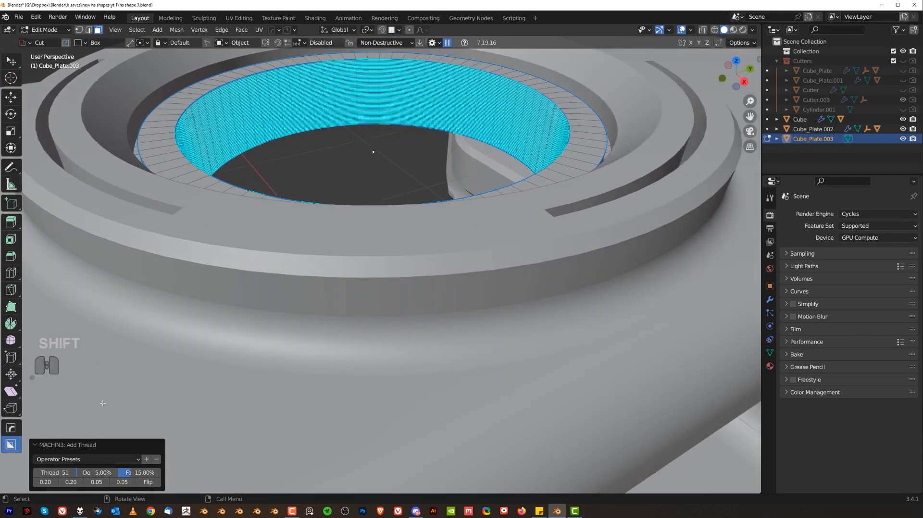
drag(57, 473, 31, 473)
key(Tab)
Mirror the threaded ring to the opposite side of the main body, using the body as the mirror object
scroll(425, 288, down, 6)
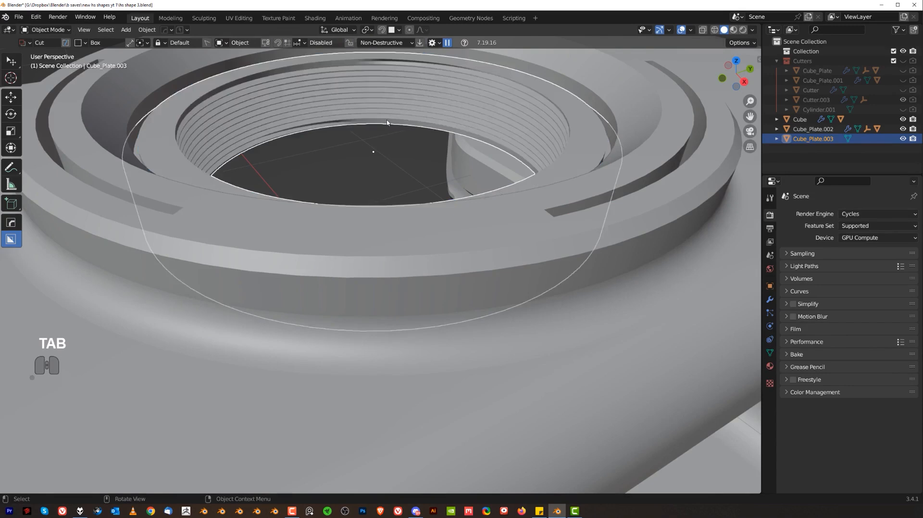
scroll(424, 288, up, 1)
shift+click(425, 289)
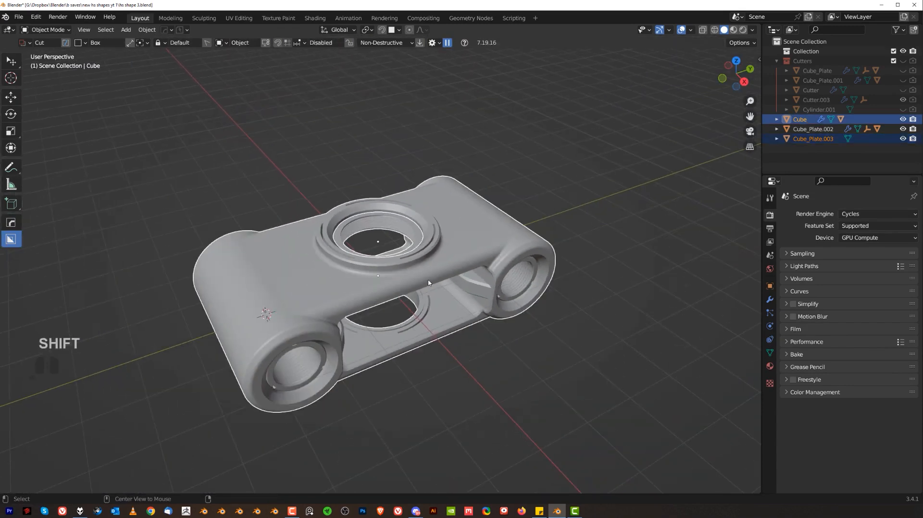
key(alt+x)
click(379, 215)
click(350, 119)
Bevel the main body's edges with 3 segments, 0.0028 width and a 30° angle limit, with Autosmooth at 60
scroll(356, 130, up, 2)
middle_drag(378, 147, 348, 108)
scroll(349, 138, up, 3)
shift+middle_drag(376, 174, 370, 56)
scroll(383, 156, up, 2)
scroll(511, 350, up, 4)
shift+middle_drag(383, 156, 435, 294)
click(435, 295)
key(q)
click(407, 307)
key(1)
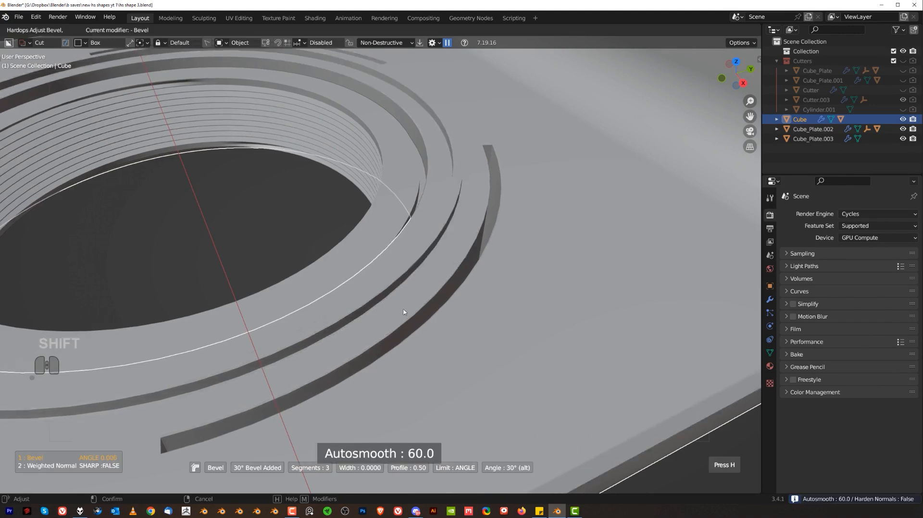
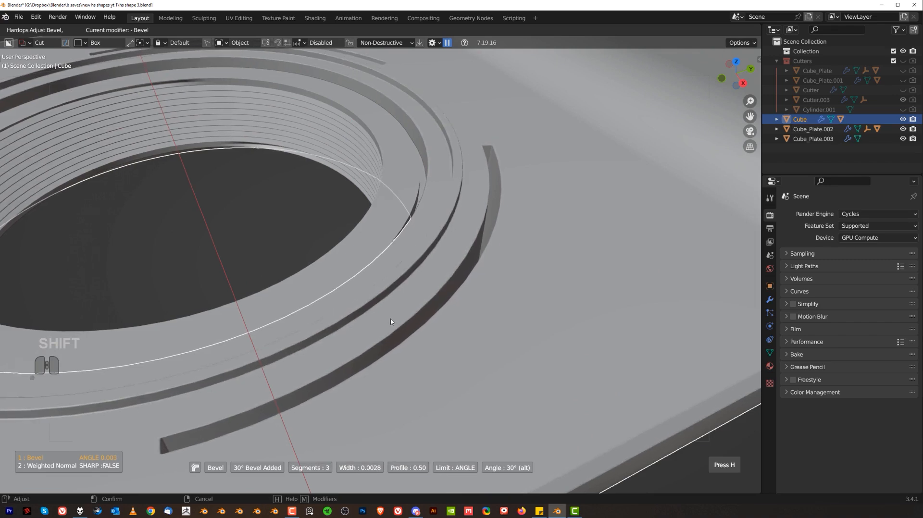
click(391, 319)
Sharpen the main body with Ssharp and give it a Weighted Normal modifier with Keep Sharp
key(q)
click(417, 282)
scroll(418, 283, down, 6)
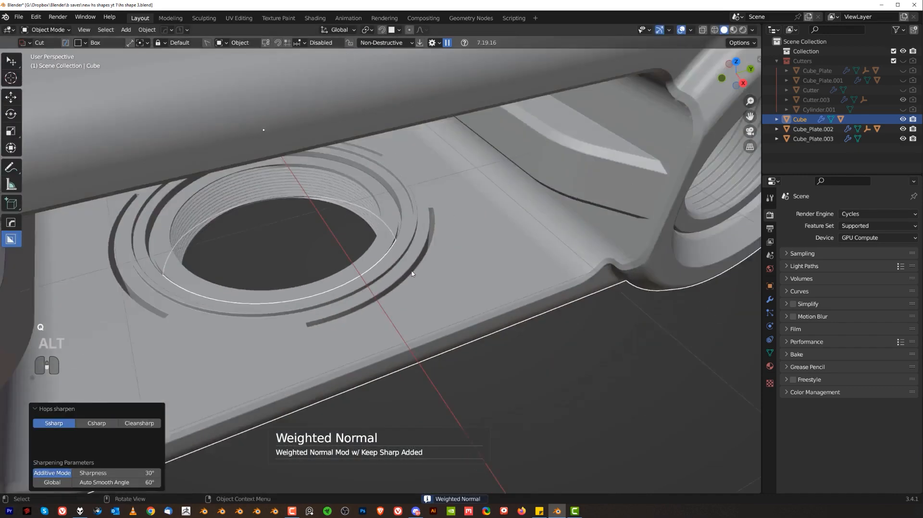
middle_drag(437, 318, 405, 261)
scroll(313, 242, up, 2)
From the top view, box-cut a rounded slot between the end cylinder and the ring opening, with a bevel width of about 0.117
click(302, 234)
scroll(313, 242, down, 1)
key(KP_5)
key(alt+z)
scroll(370, 213, up, 2)
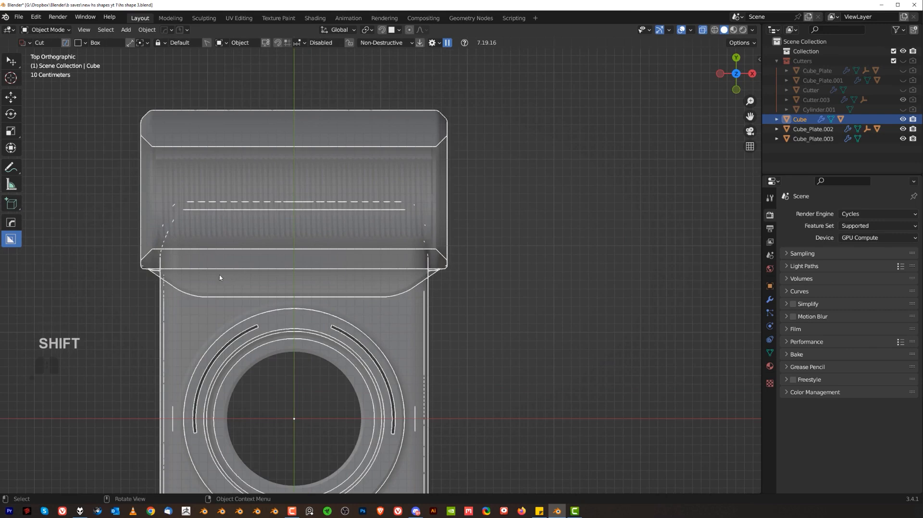
drag(207, 264, 356, 279)
key(b)
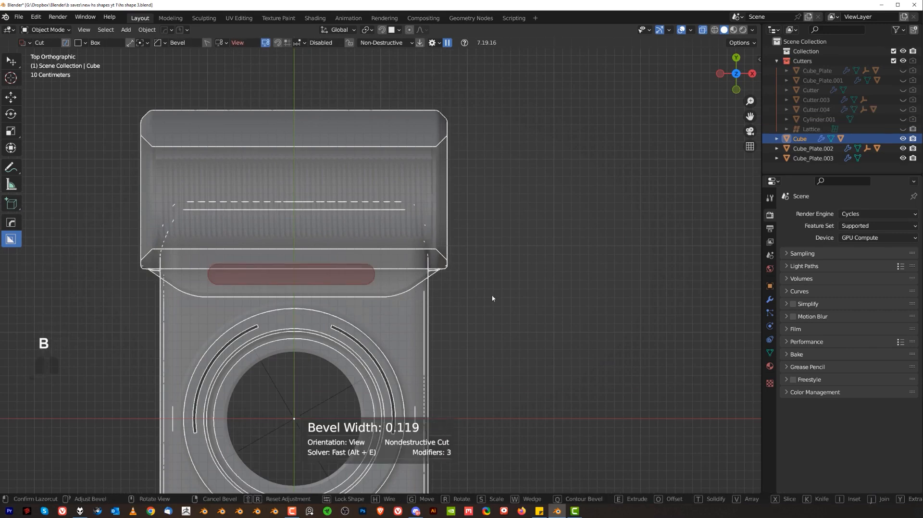
click(494, 330)
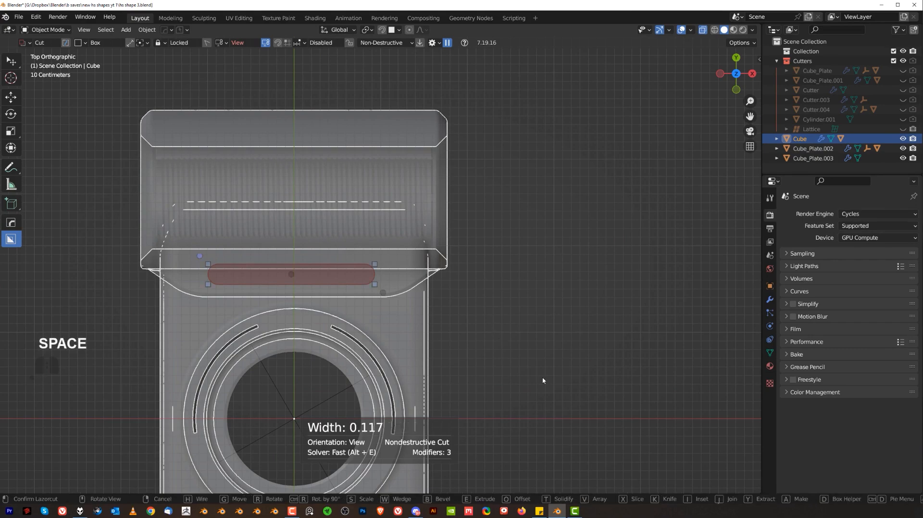
key(space)
key(alt+z)
Reveal the slot's cutter and trim its upper end from the right view with a box cut of about 2.724 by 0.708
middle_drag(533, 305, 415, 233)
key(KP_3)
key(q)
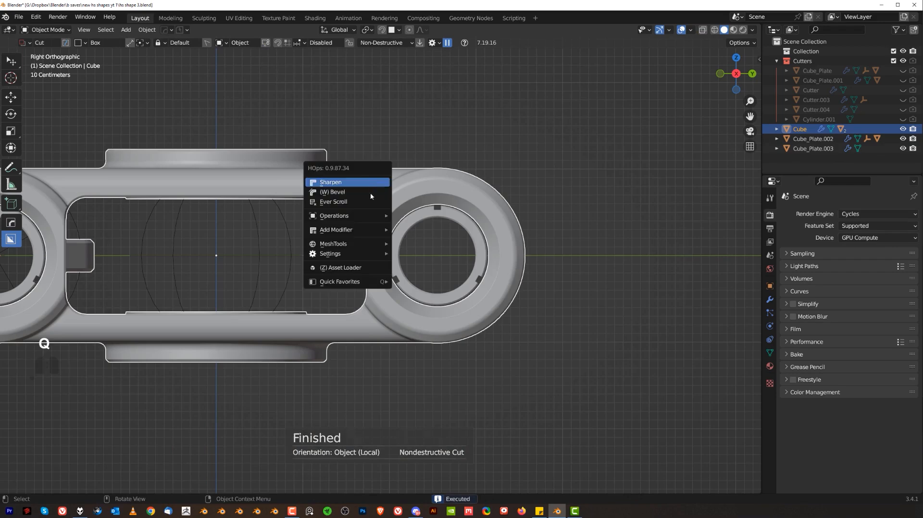
click(369, 200)
mouse_move(239, 130)
mouse_down()
mouse_move(448, 211)
mouse_move(463, 194)
mouse_move(474, 208)
mouse_up()
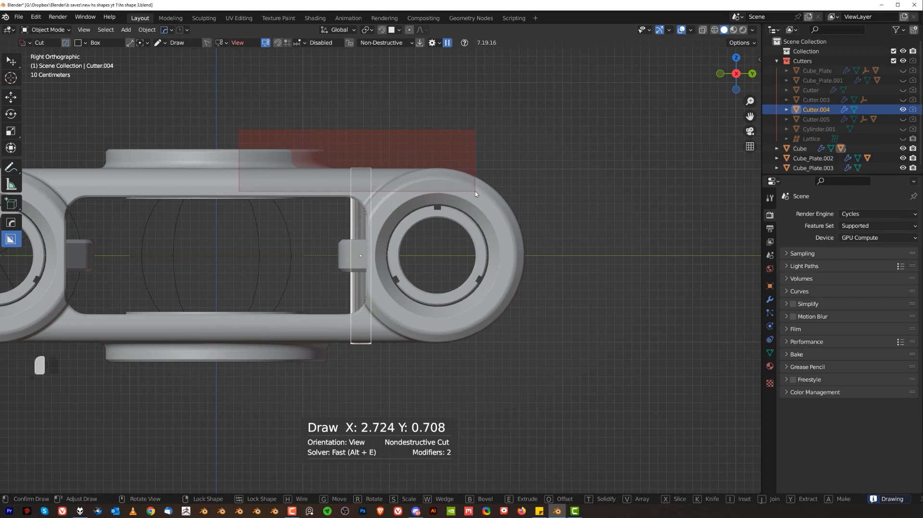
key(space)
drag(473, 191, 415, 289)
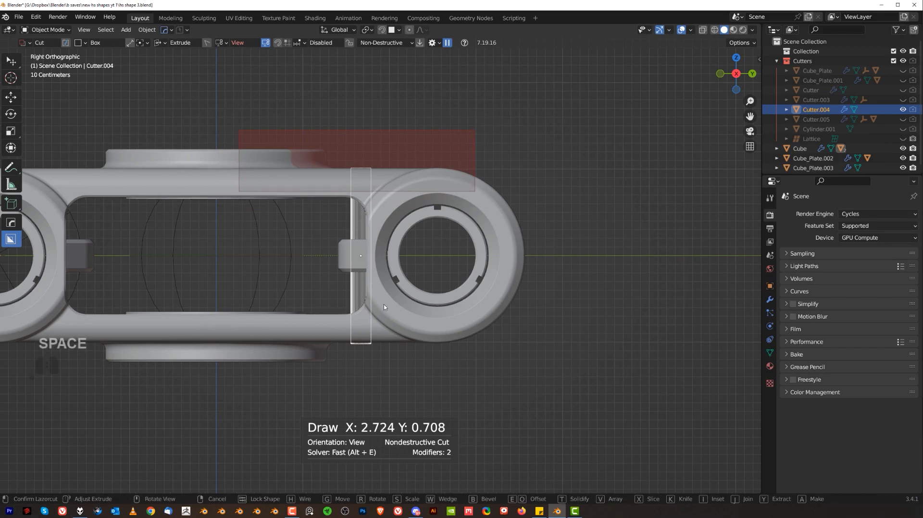
click(325, 322)
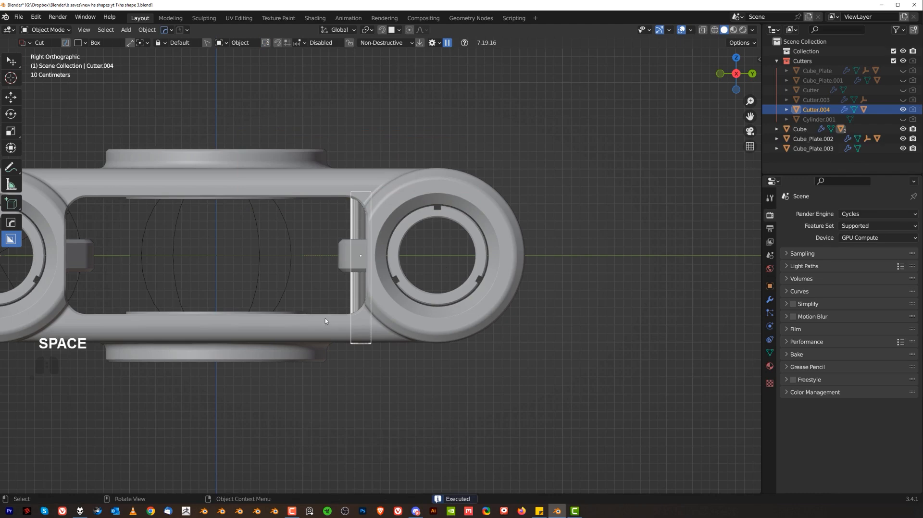
Trim the lower end of the slot cutter with a box cut of about 1.882 by 0.579
drag(324, 319, 490, 371)
key(space)
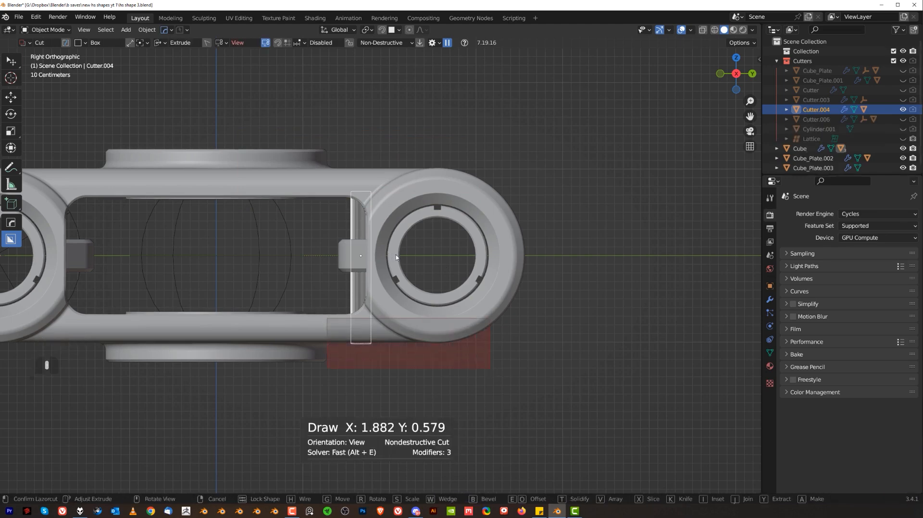
click(468, 306)
Scale the slot cutter by 1.117 along Z, widen it along Y and apply its scale
middle_drag(337, 273, 366, 217)
key(KP_5)
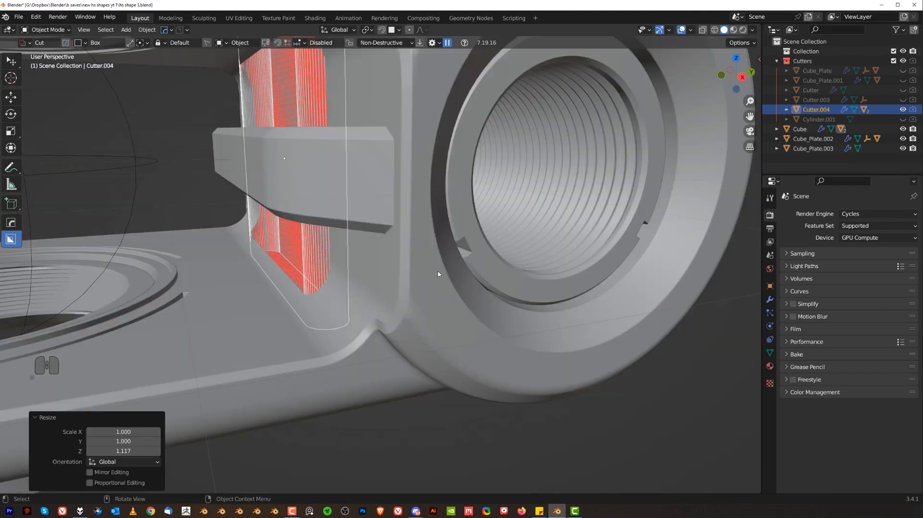
key(s)
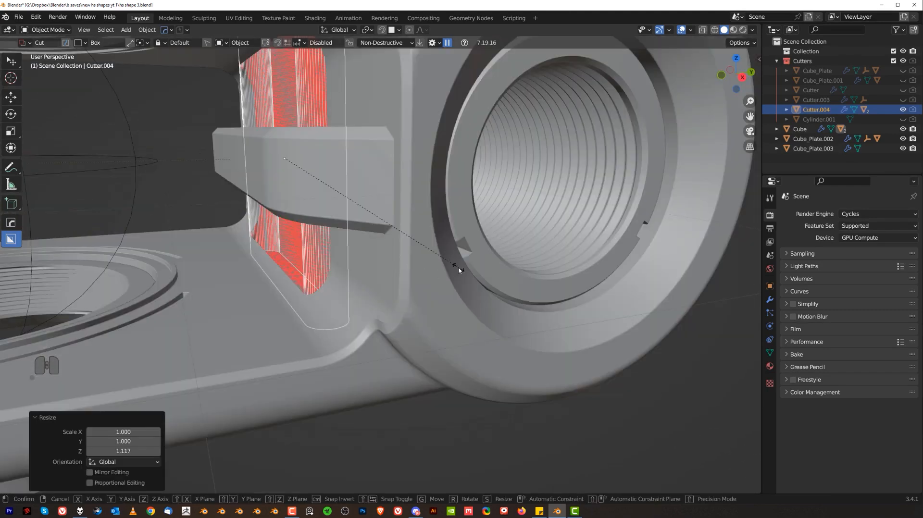
key(y)
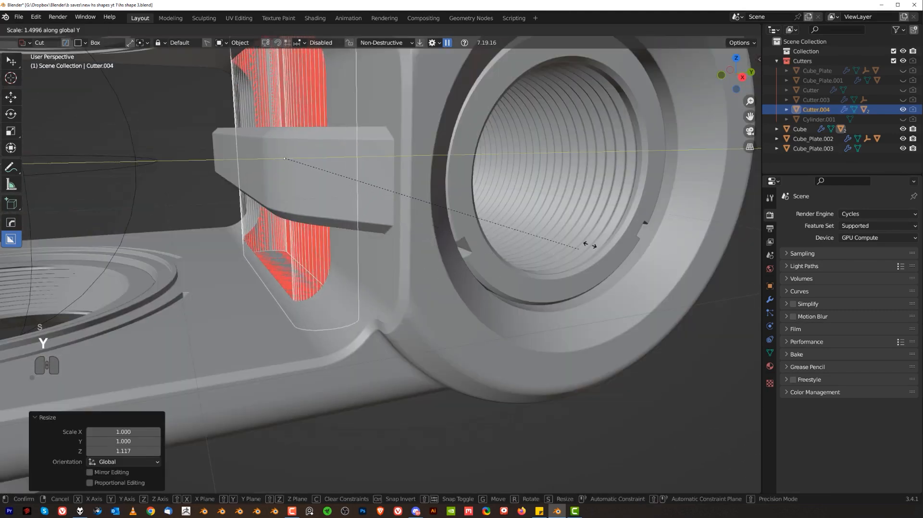
click(534, 224)
key(ctrl+a)
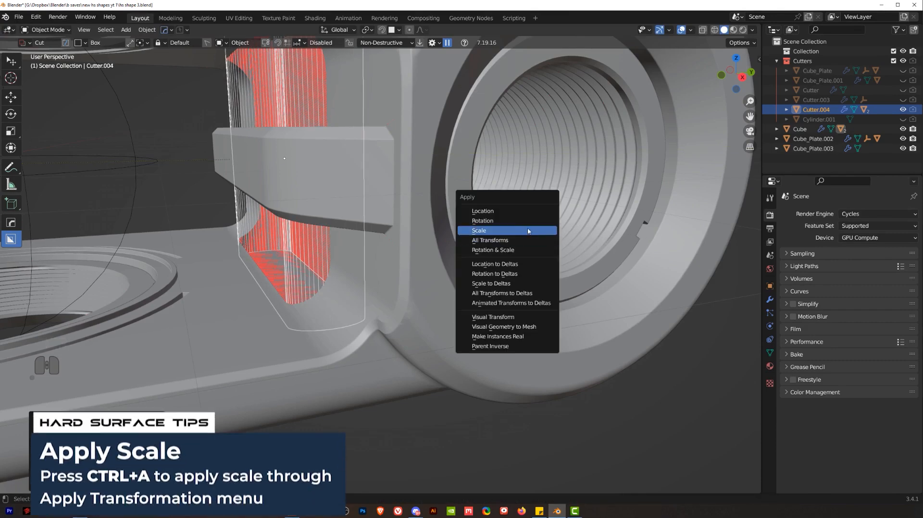
click(528, 233)
Move the slot cutter along Y by -0.071221 m and then by 0.036253 m, and hide the Cutters collection
key(g)
key(y)
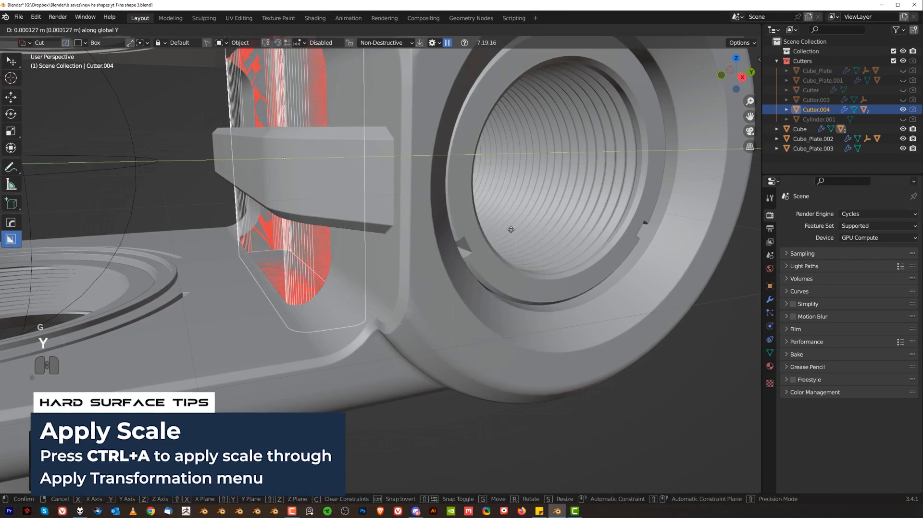
click(402, 236)
middle_drag(402, 236, 241, 134)
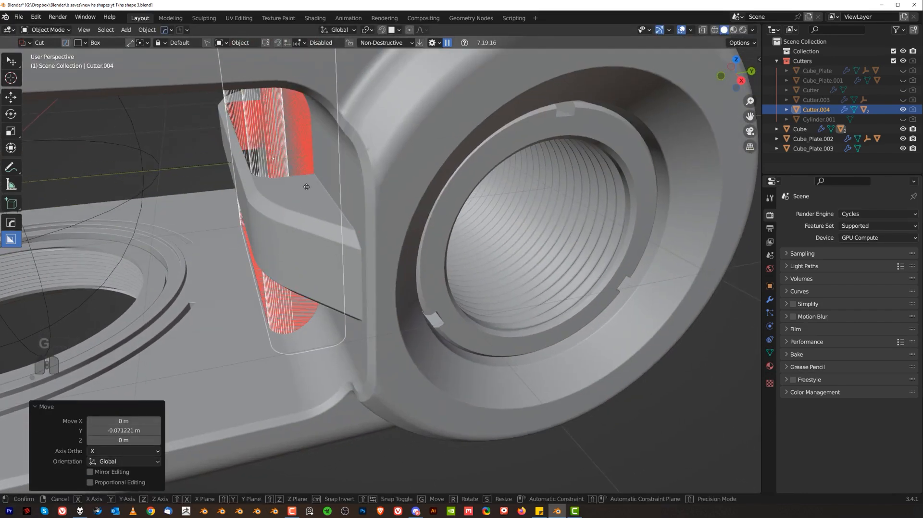
key(g)
key(y)
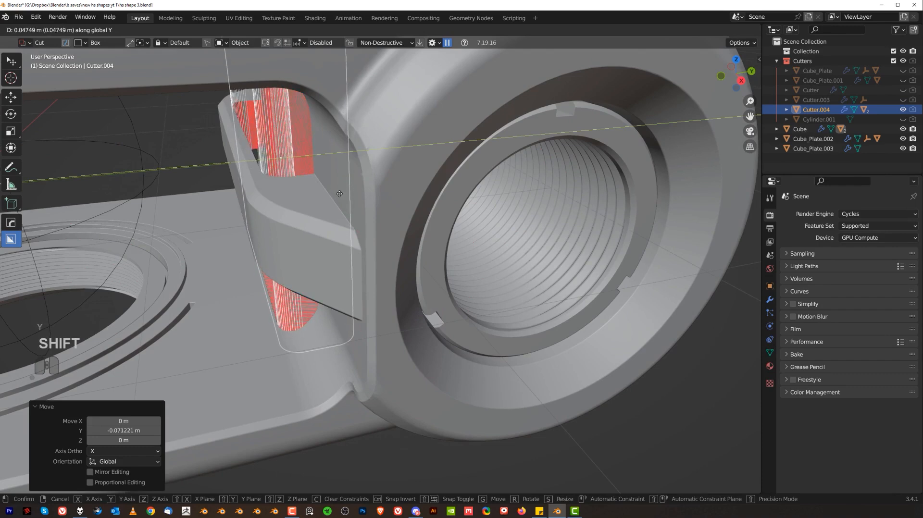
click(332, 196)
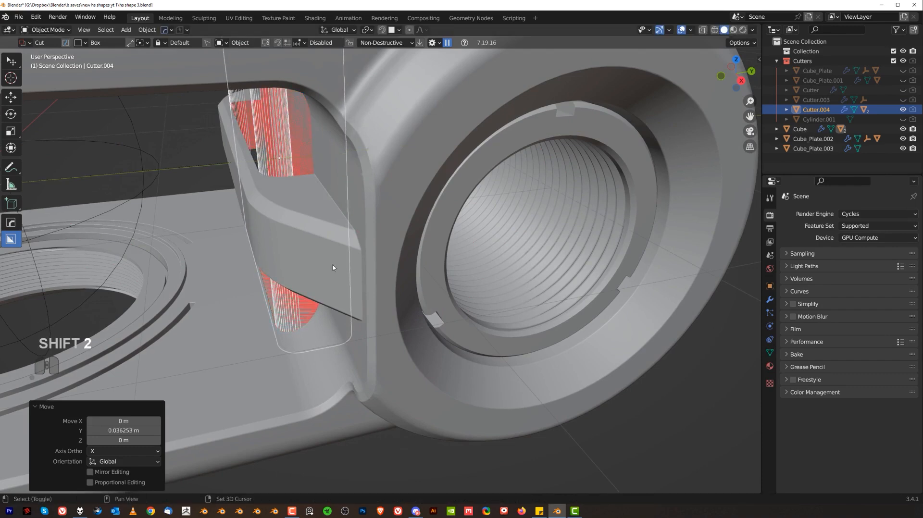
key(shift+2)
Examine the Boolean and Bevel modifier settings of the Cube, including the bevel's limit method options
middle_drag(300, 296, 342, 278)
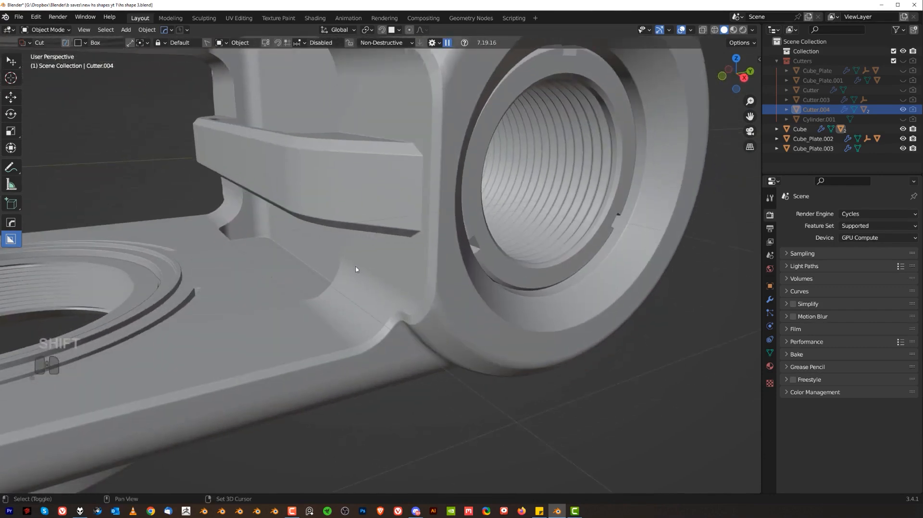
shift+middle_drag(341, 279, 327, 246)
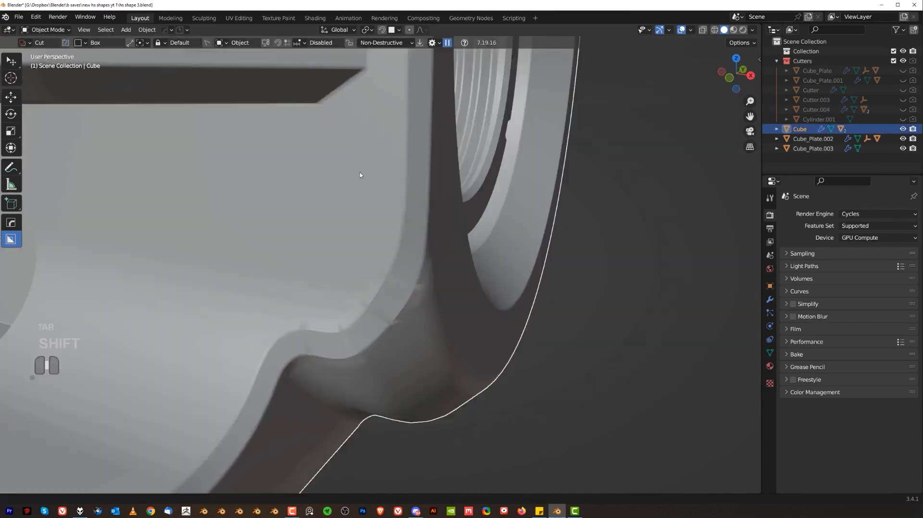
middle_drag(361, 175, 437, 110)
key(Tab)
key(ctrl+grave)
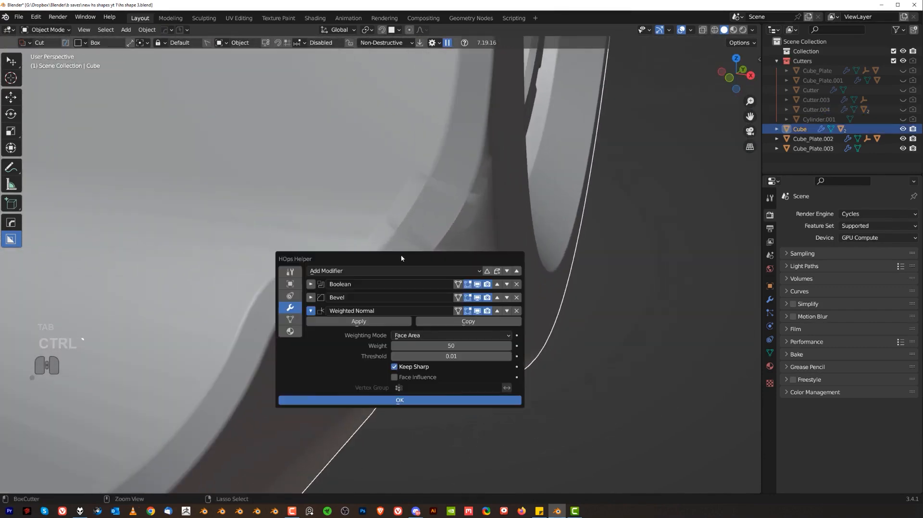
click(311, 284)
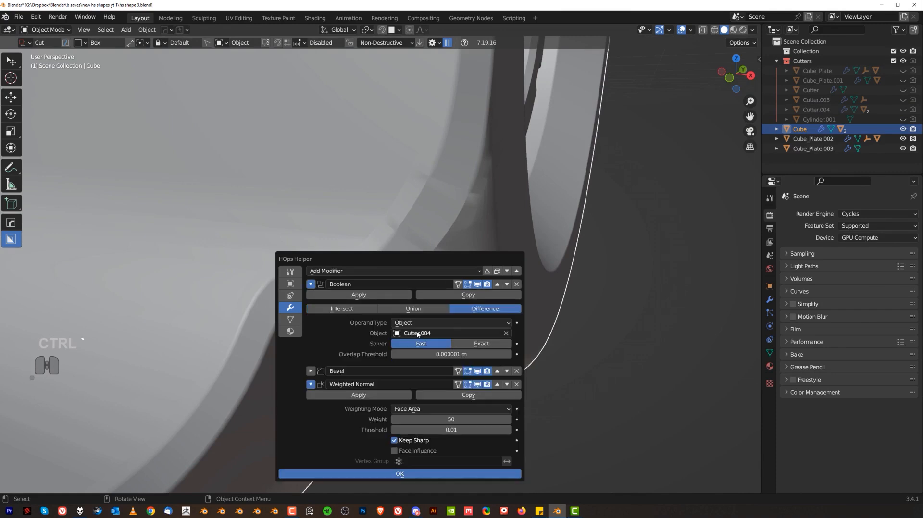
click(310, 371)
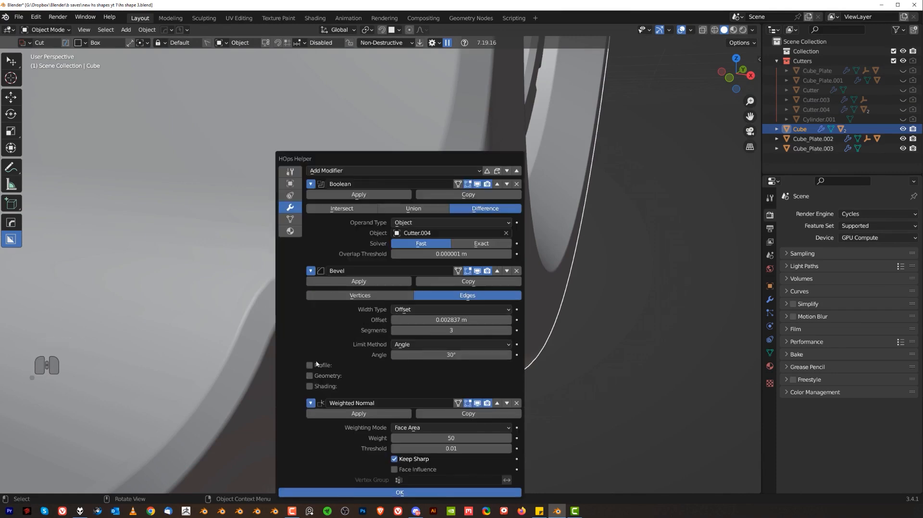
click(424, 345)
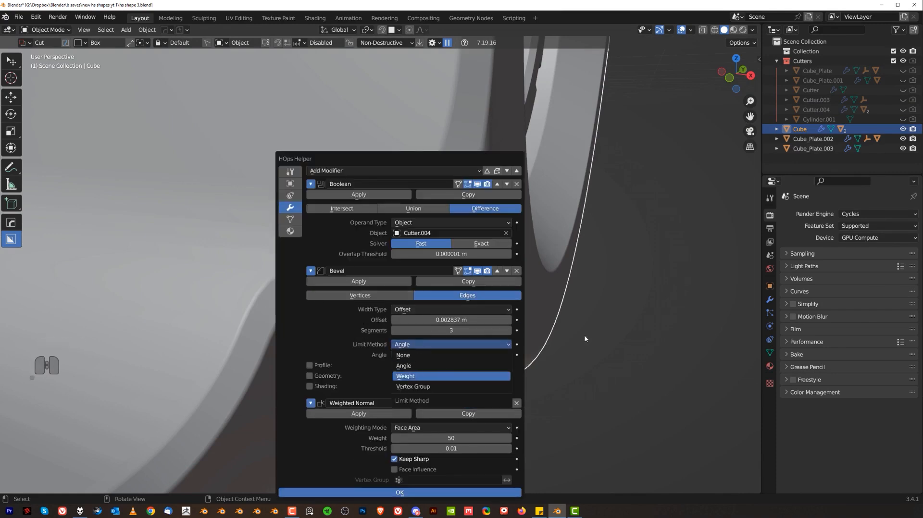
Select the sharp edge loop along the outer rim of the side opening, then unmark and re-mark it as sharp
scroll(476, 303, up, 5)
key(Tab)
shift+middle_drag(415, 367, 396, 277)
alt+click(396, 276)
key(q)
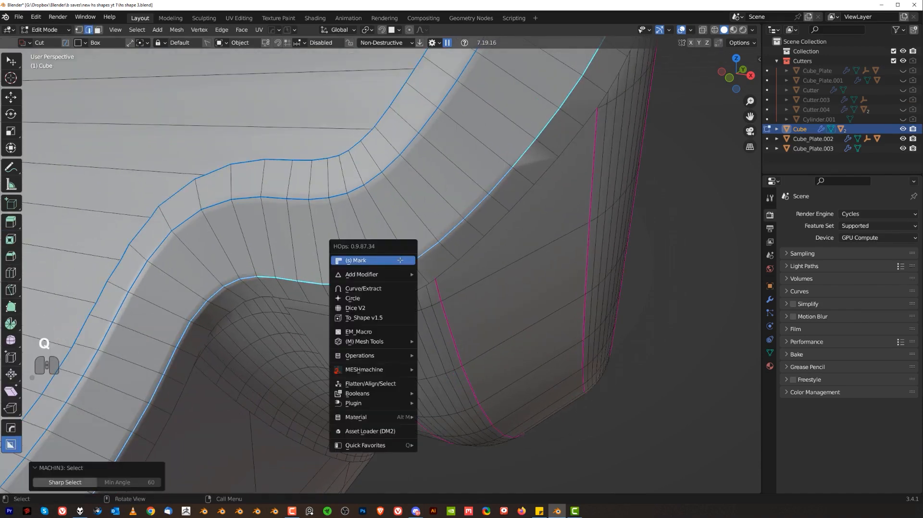
click(401, 261)
key(q)
click(400, 261)
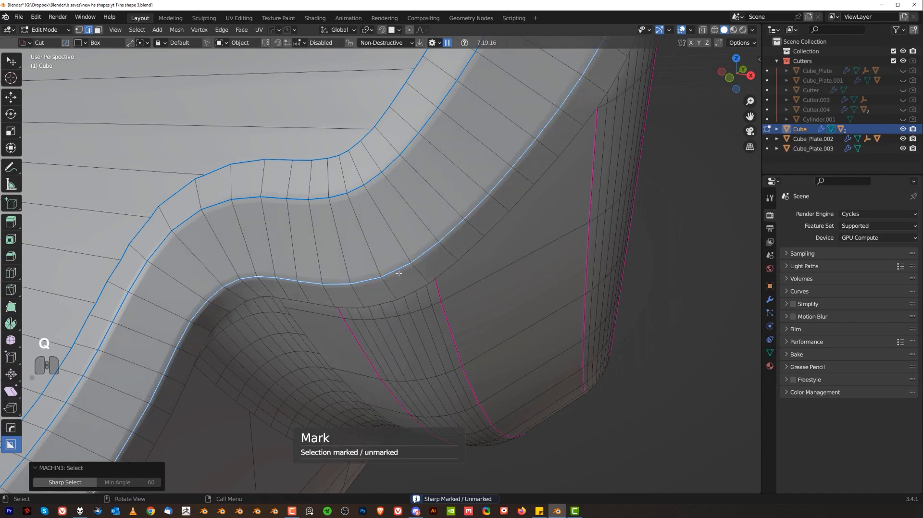
Examine the shading and edge flow around the slot and the lower inner corner of the side opening
key(Tab)
scroll(377, 169, down, 3)
shift+middle_drag(377, 193, 274, 167)
scroll(367, 264, up, 2)
scroll(273, 166, down, 1)
key(Tab)
click(277, 204)
middle_drag(295, 316, 295, 254)
scroll(308, 269, down, 9)
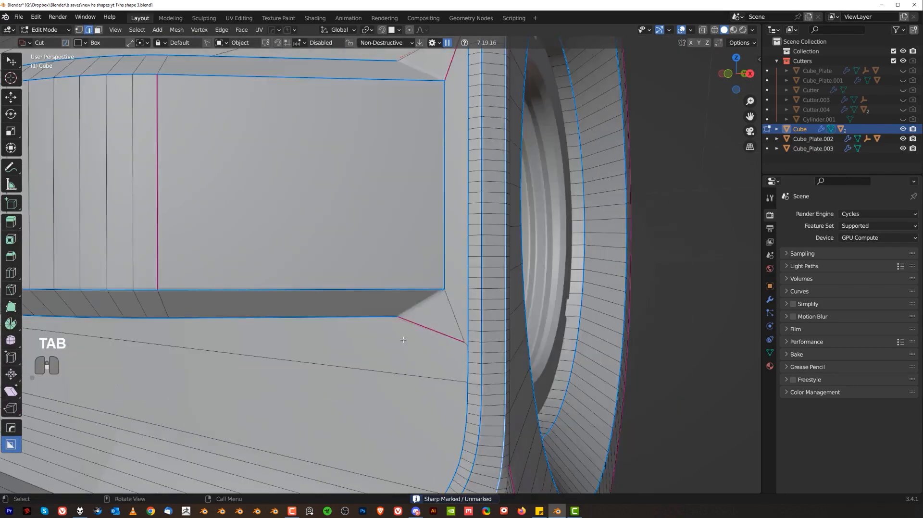
Run Boolean Cleanup on the edge loop just beneath the opening's rim, using side B and a threshold of 0.0106
shift+middle_drag(353, 303, 330, 224)
scroll(330, 224, up, 10)
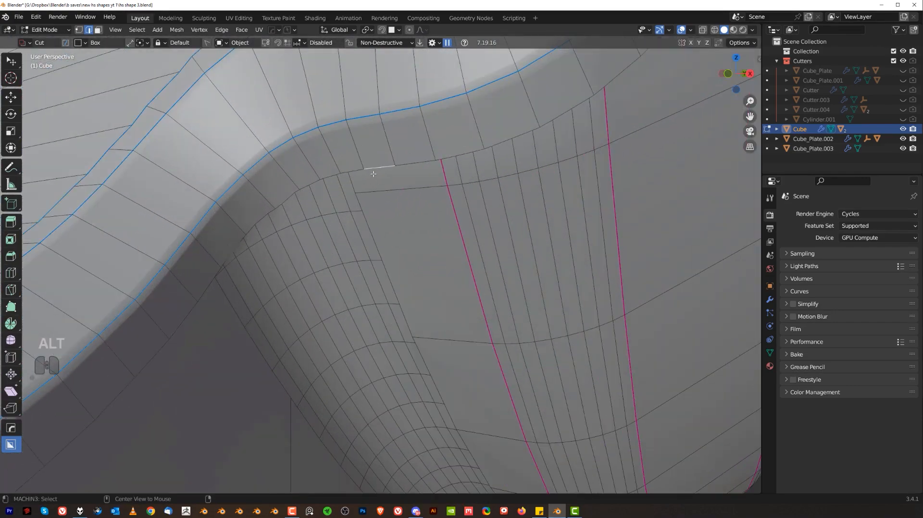
alt+click(373, 174)
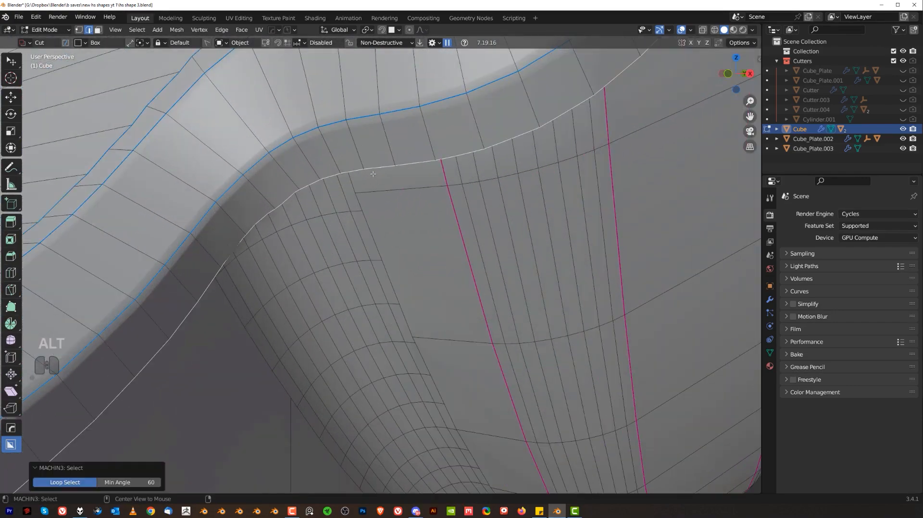
key(y)
click(371, 173)
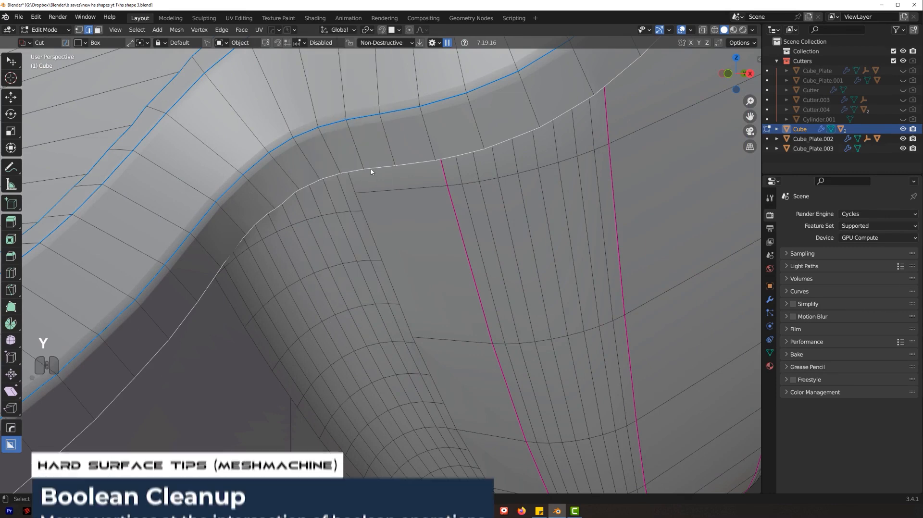
mouse_move(380, 174)
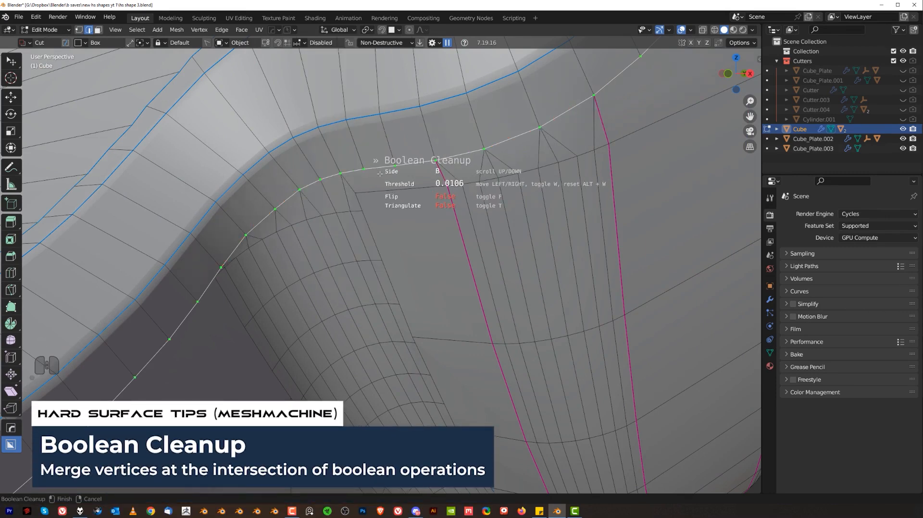
click(380, 175)
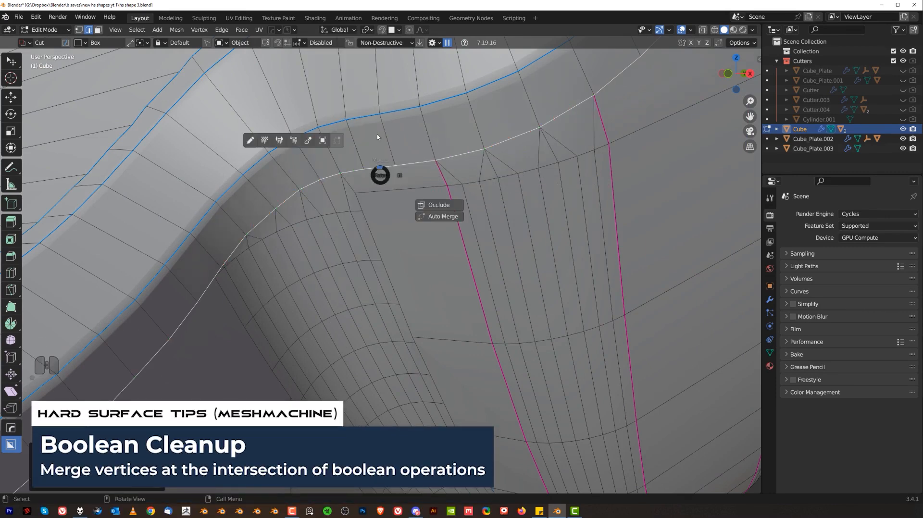
Check the cleaned rim's shading and select the edge loop bordering the dense rounded blend below it
key(Tab)
middle_drag(371, 95, 377, 199)
key(Tab)
scroll(403, 280, up, 3)
scroll(370, 250, up, 2)
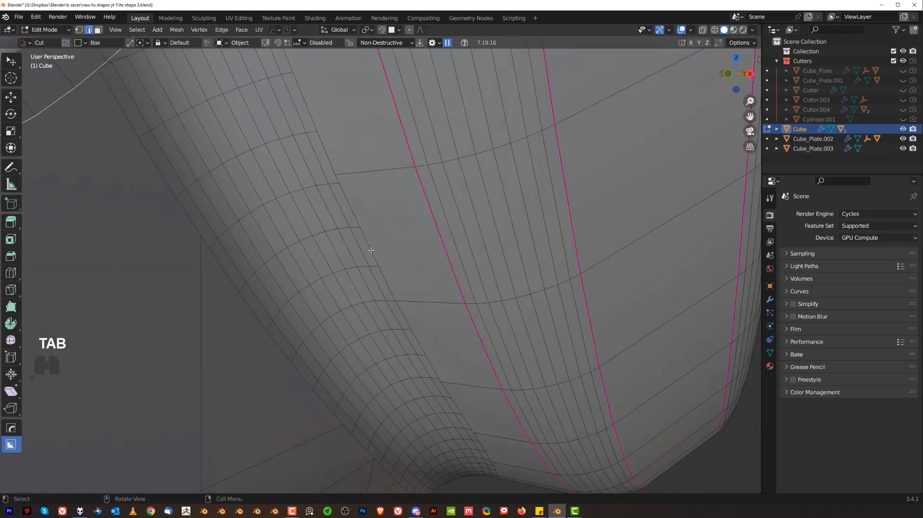
alt+click(372, 250)
Try Boolean Cleanup on the blend's edge loop with side B and threshold 0.0000, check the shading and undo it
key(y)
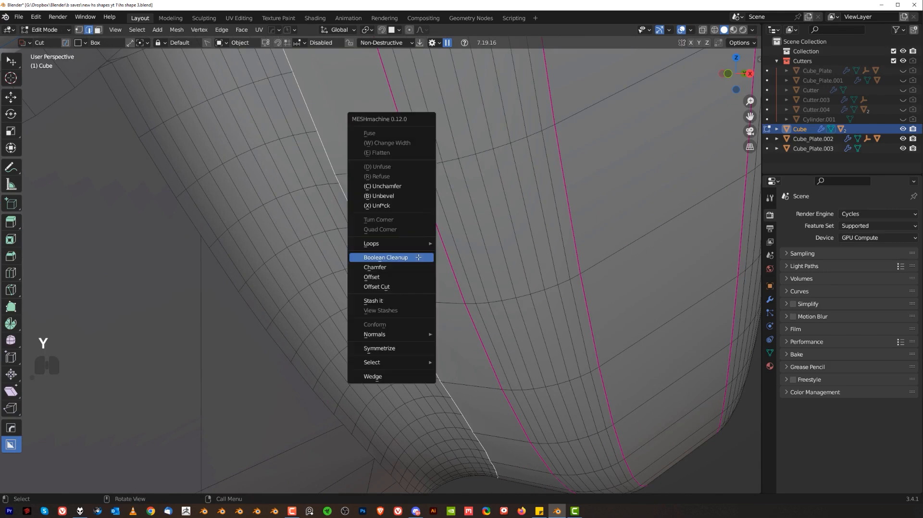
click(419, 259)
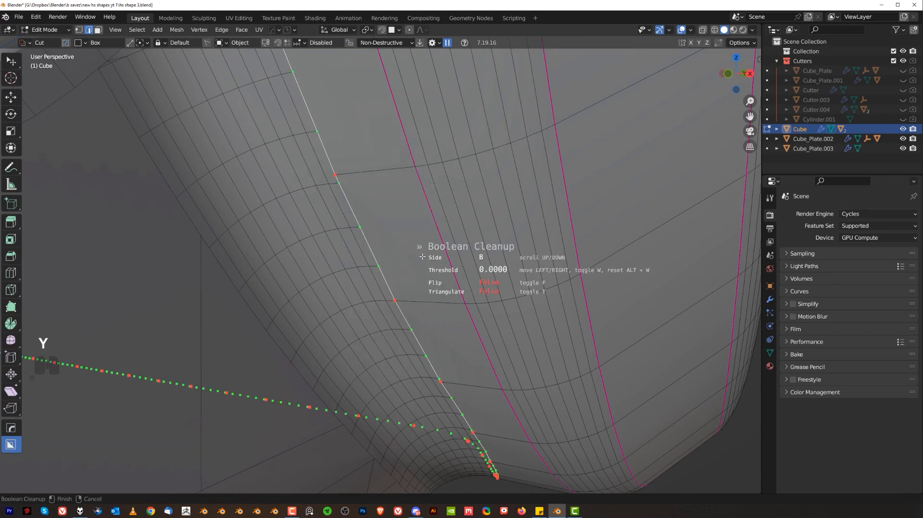
click(422, 256)
key(Tab)
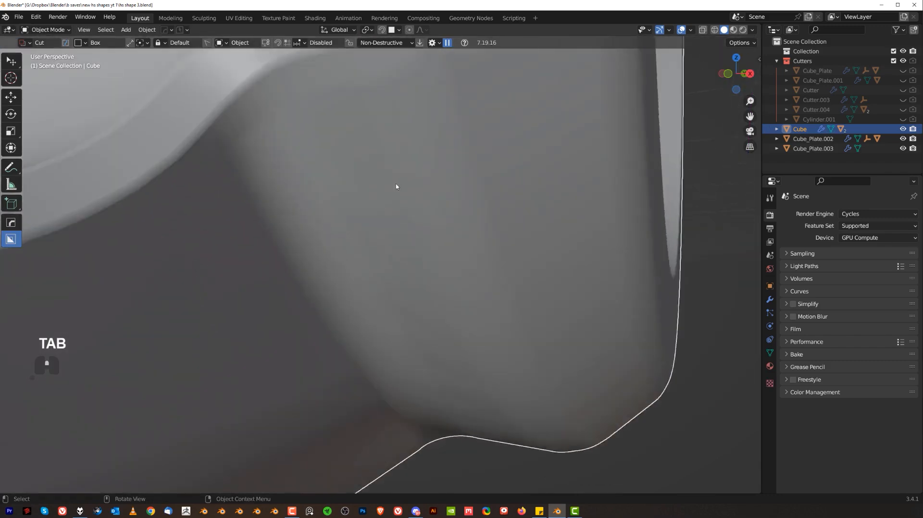
key(ctrl+z)
Run Boolean Cleanup again on the blend's edge loop with side B, readjusting the threshold, and return to Object Mode
key(y)
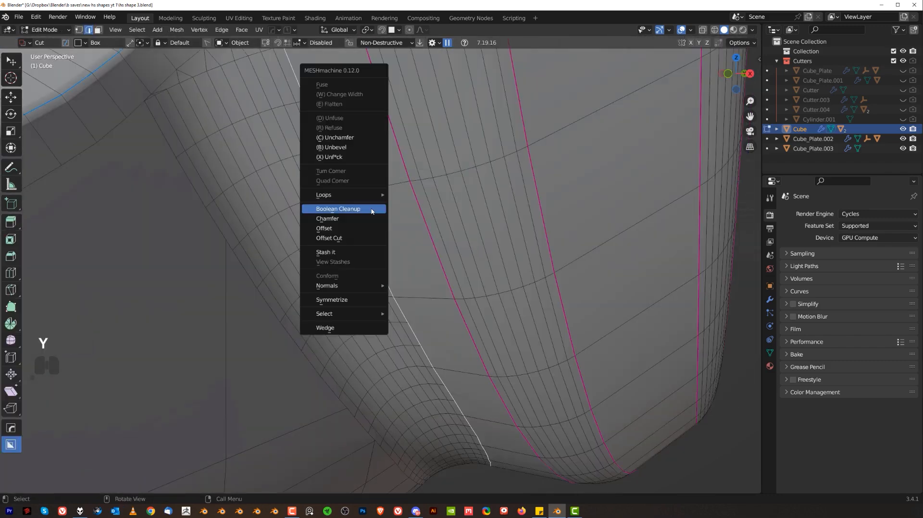
click(373, 210)
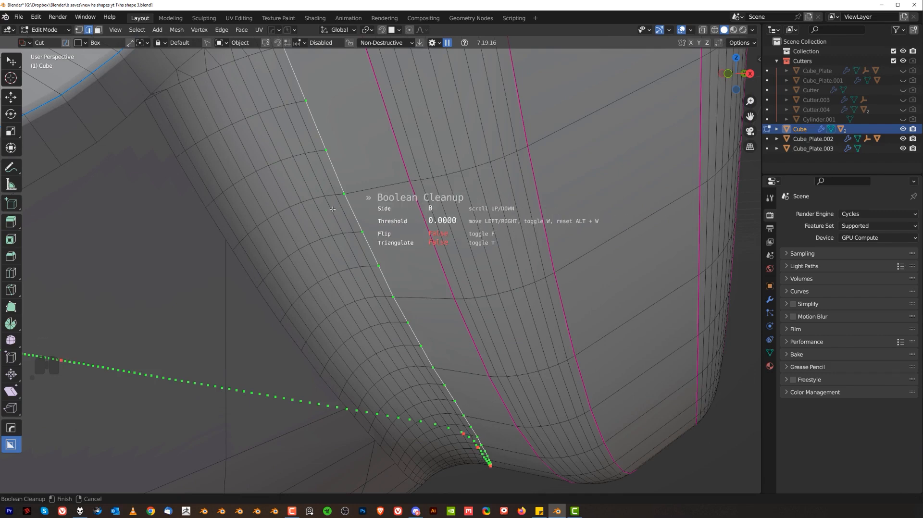
key(w)
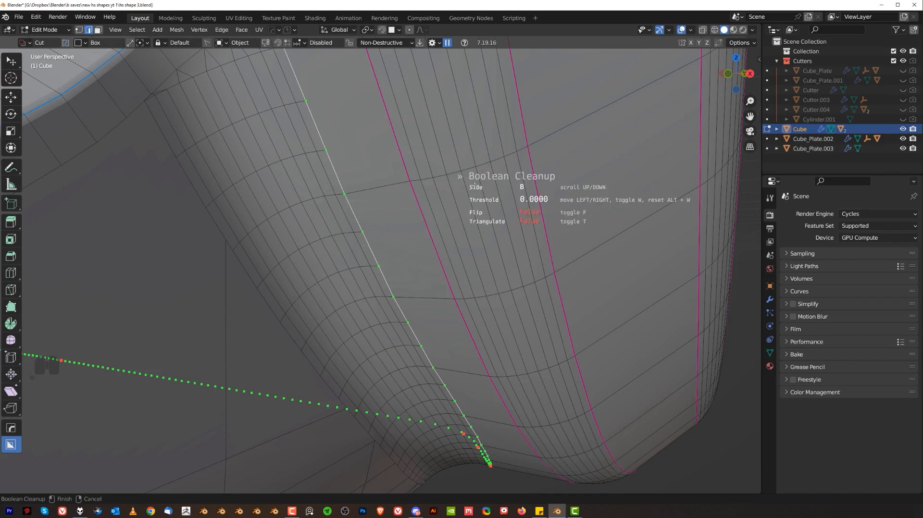
click(387, 235)
key(Tab)
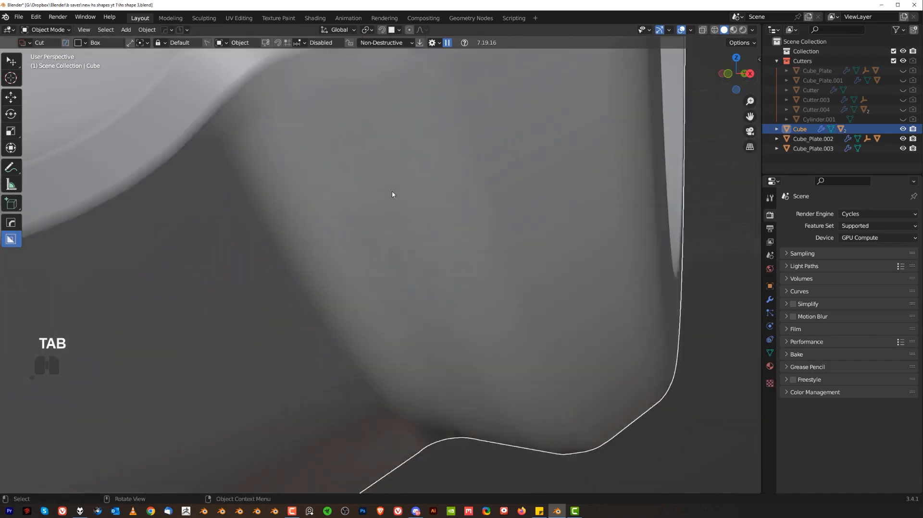
Symmetrize the Cube mesh along Y from positive to negative and along Negative X, then return to Object Mode
scroll(392, 194, down, 6)
middle_drag(393, 194, 367, 218)
scroll(367, 218, down, 5)
key(Tab)
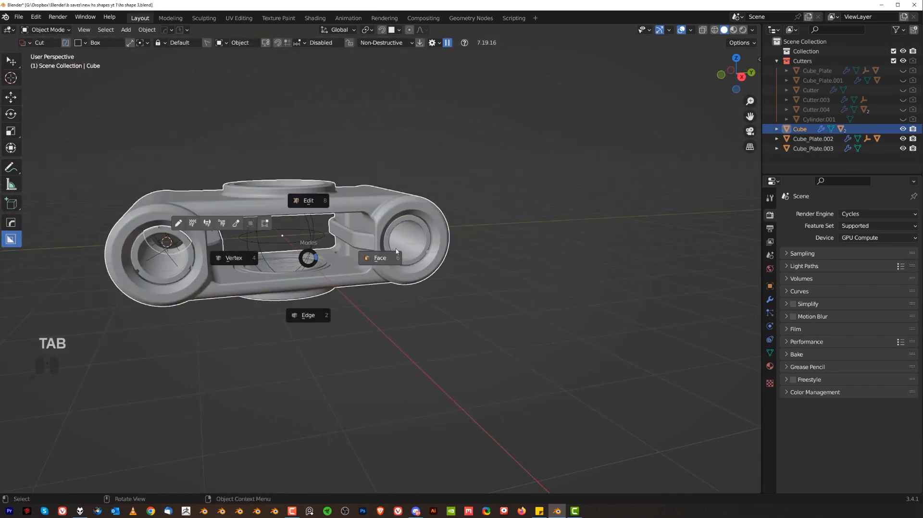
click(279, 211)
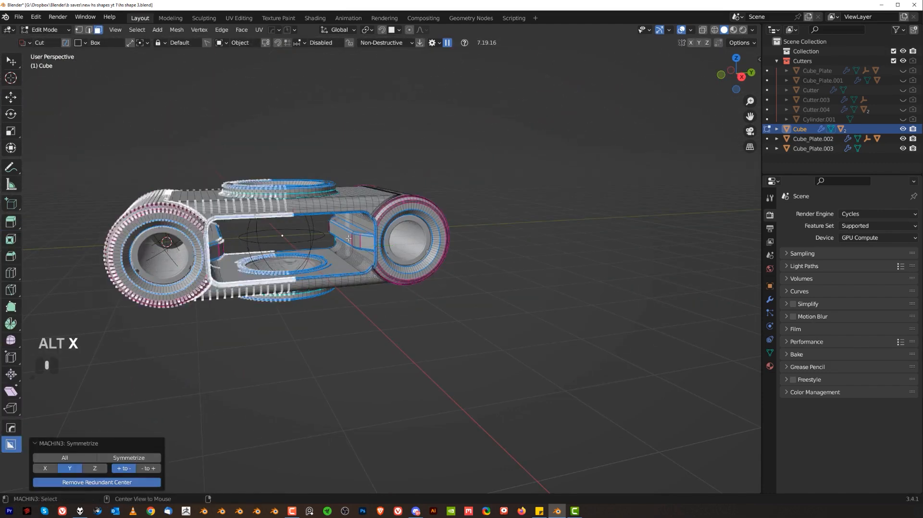
middle_drag(279, 212, 520, 268)
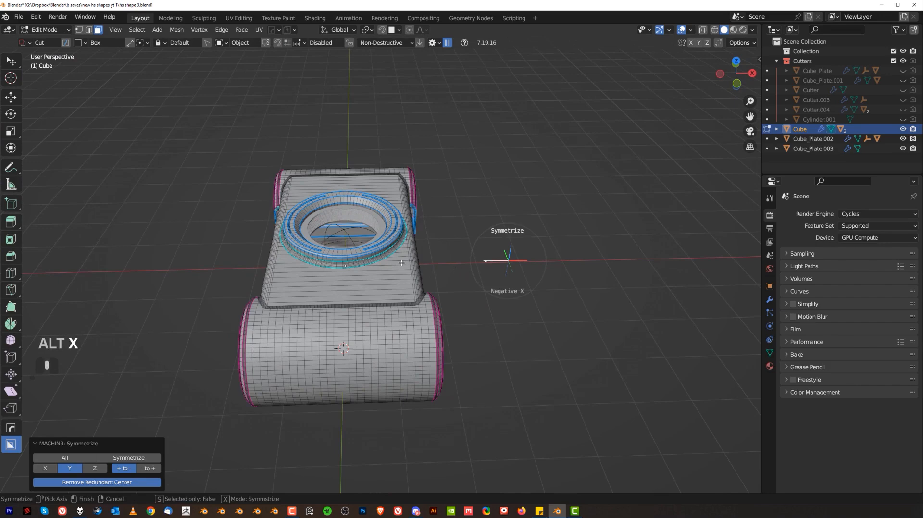
click(419, 263)
middle_drag(420, 264, 413, 214)
key(Tab)
Try the Hard Ops Clean Mesh operation on the Cube and check the resulting topology
scroll(370, 206, up, 4)
key(q)
mouse_move(425, 283)
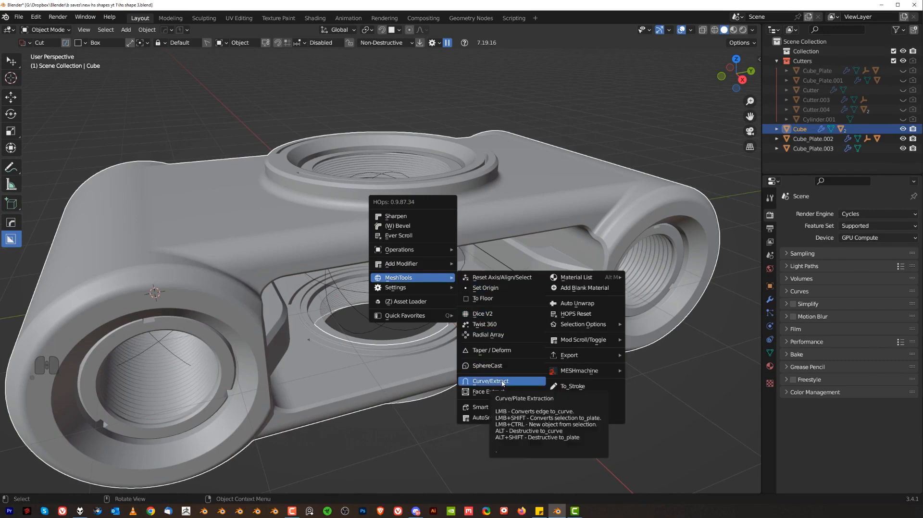
mouse_move(414, 250)
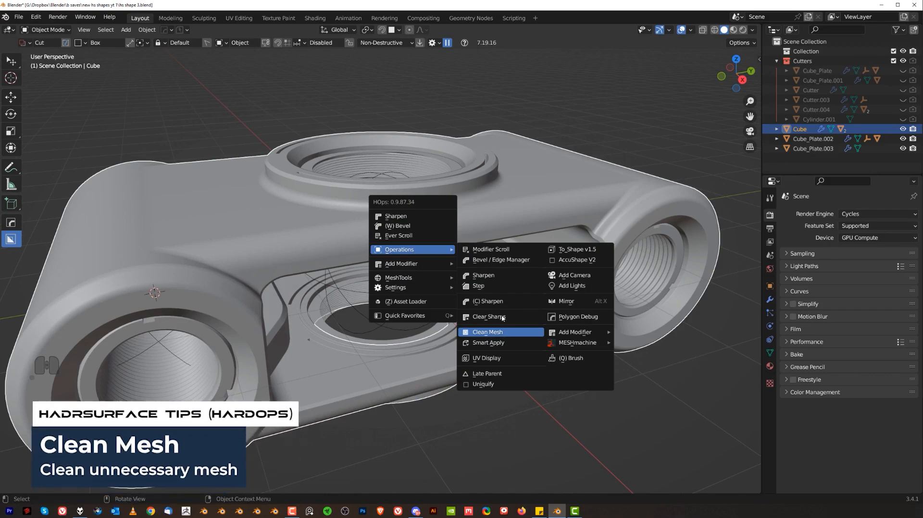
click(500, 332)
key(Tab)
middle_drag(454, 271, 423, 278)
key(Tab)
Inspect the rounded end from below and undo the mesh cleanup
scroll(315, 232, up, 5)
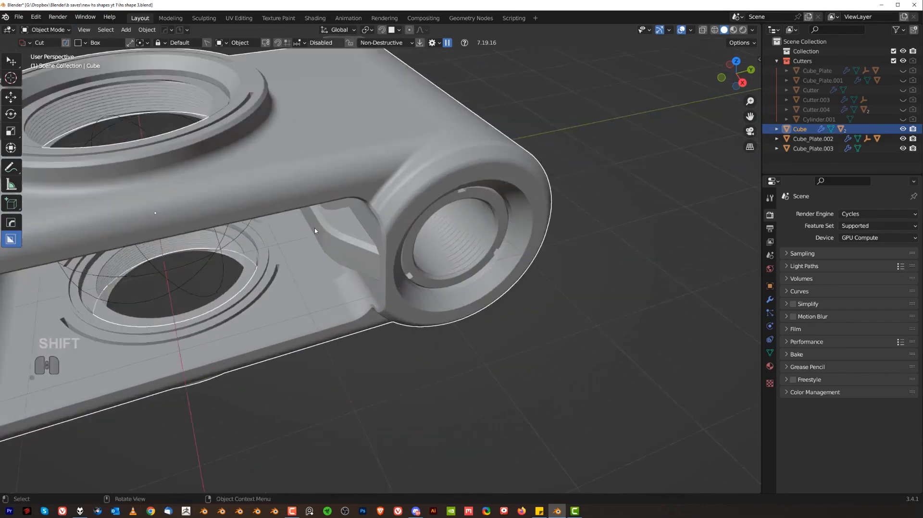
scroll(316, 233, up, 3)
middle_drag(370, 256, 380, 183)
key(Tab)
key(ctrl+z)
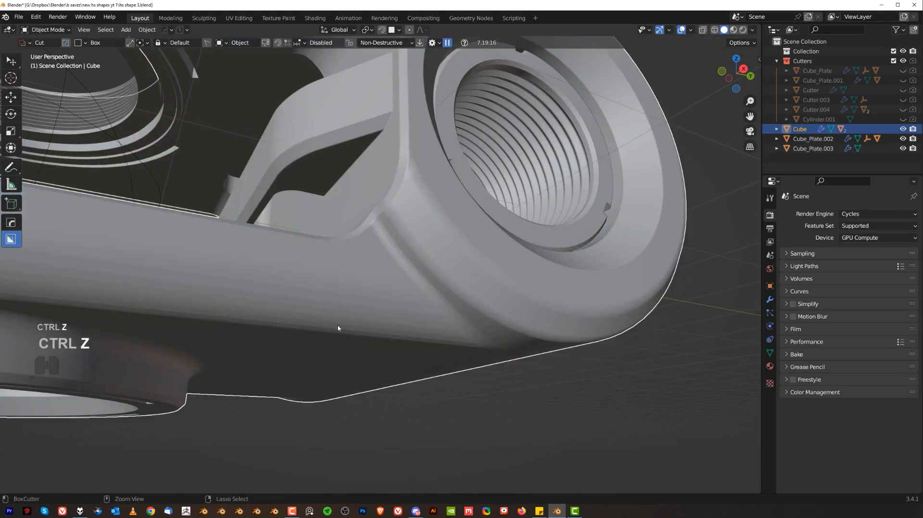
Examine the whole part's surfaces and openings from several angles
scroll(350, 278, down, 5)
middle_drag(331, 227, 318, 257)
shift+middle_drag(317, 257, 383, 291)
middle_drag(373, 248, 520, 289)
scroll(401, 275, up, 3)
middle_drag(332, 303, 382, 267)
scroll(207, 314, up, 2)
scroll(382, 267, down, 4)
scroll(411, 302, down, 3)
middle_drag(412, 302, 495, 243)
Load the HardOps-Inserts library in the asset loader and choose the flat_thread insert
key(q)
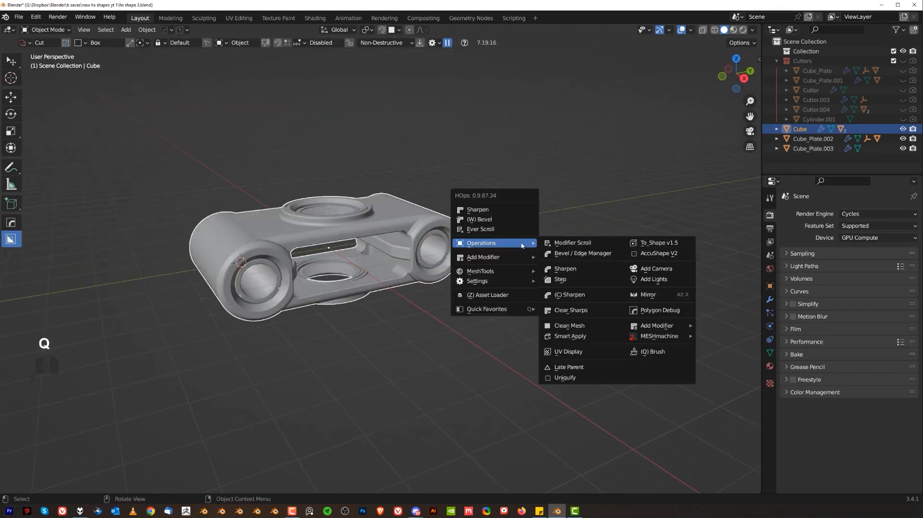
click(508, 295)
click(568, 105)
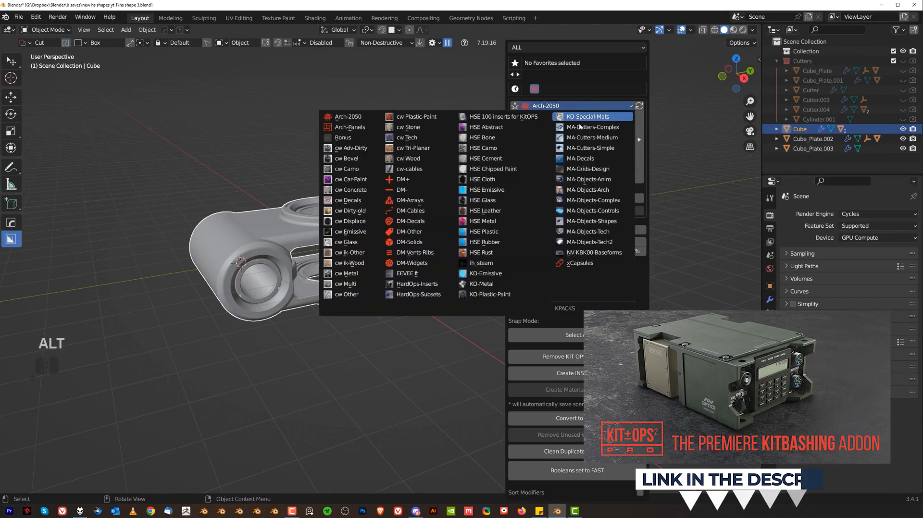
click(424, 284)
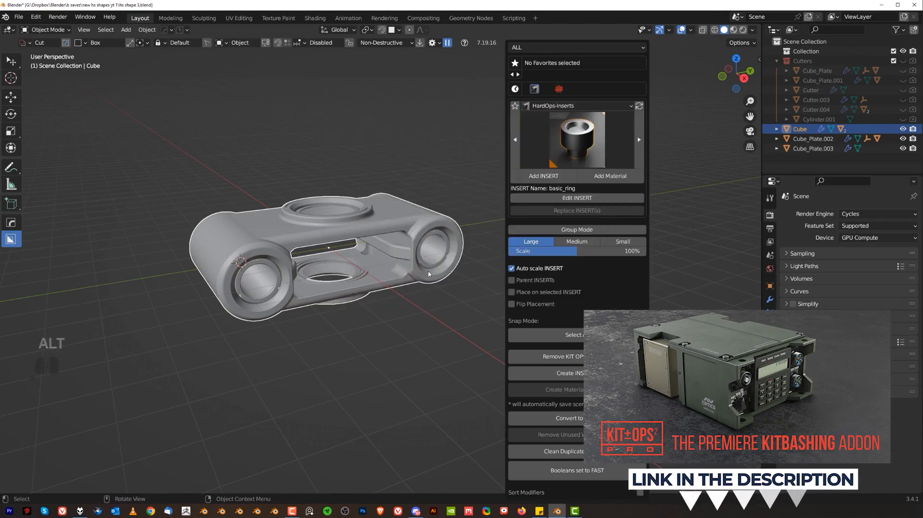
click(577, 140)
key(q)
click(525, 211)
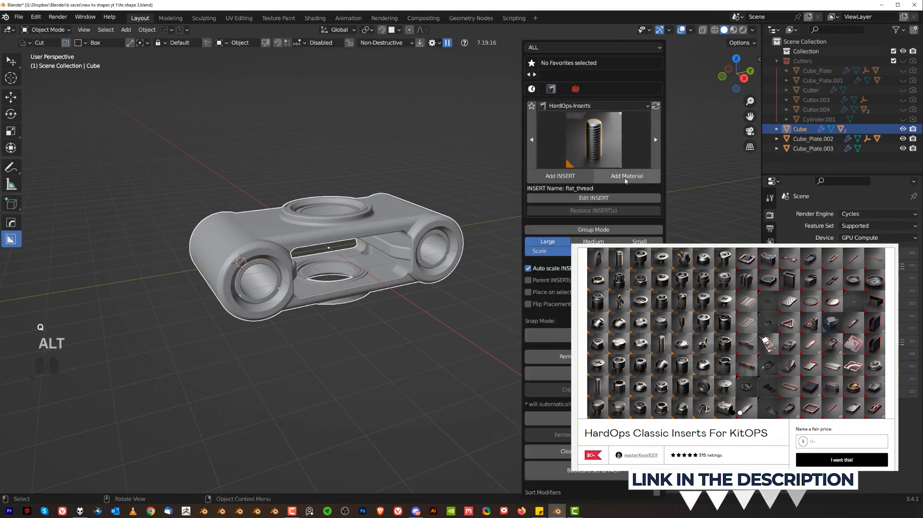
Add the flat_thread insert over the part's upper opening and move it with the 3D cursor to the world origin
click(553, 177)
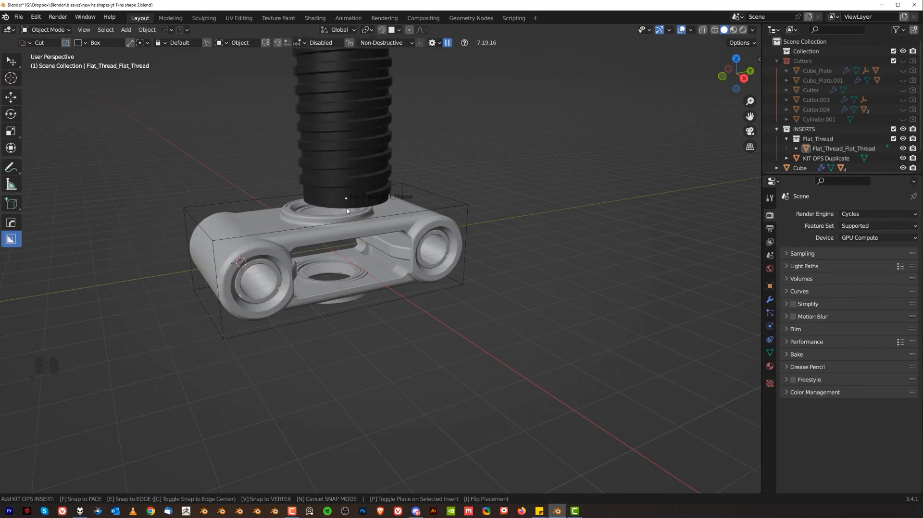
click(348, 209)
key(shift+s)
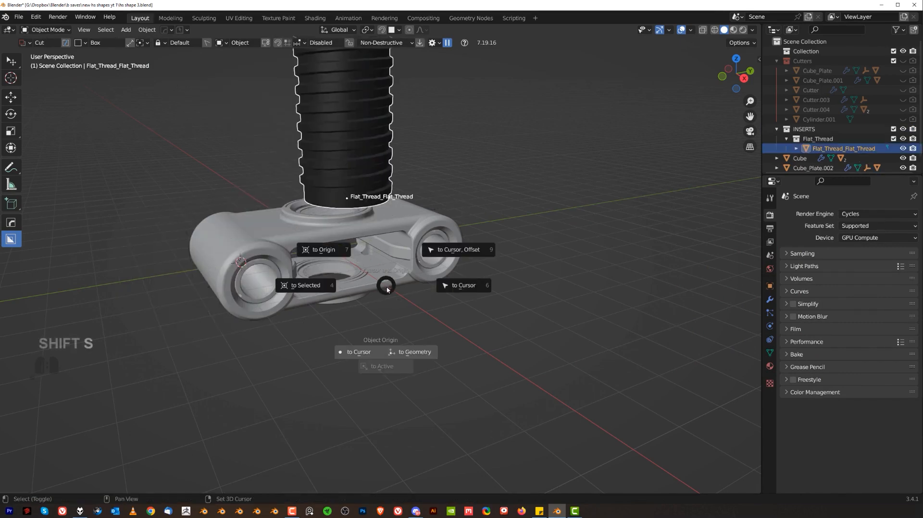
click(322, 251)
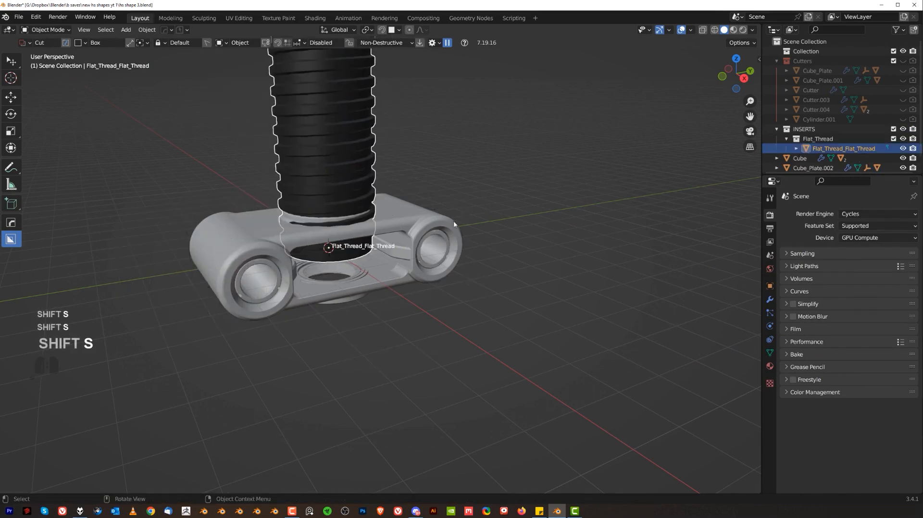
Scale the thread insert to about 0.684 overall, and shorten it along Z by a factor of about 0.693
key(s)
click(515, 217)
scroll(636, 248, up, 2)
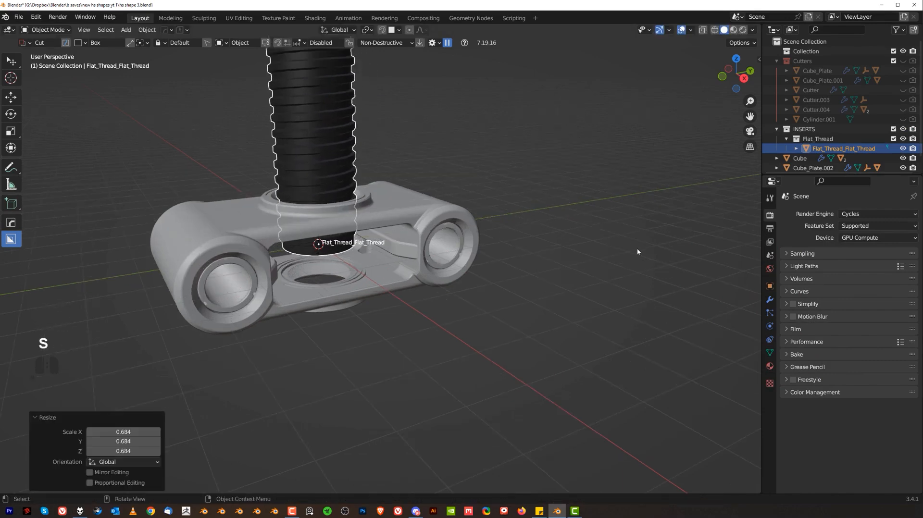
key(s)
key(z)
click(540, 243)
scroll(482, 215, up, 2)
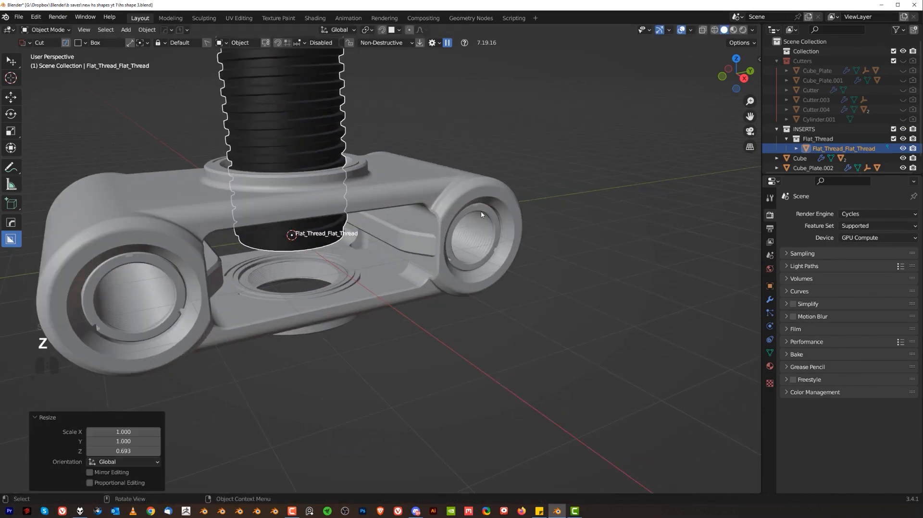
shift+middle_drag(481, 180, 515, 273)
middle_drag(518, 229, 494, 222)
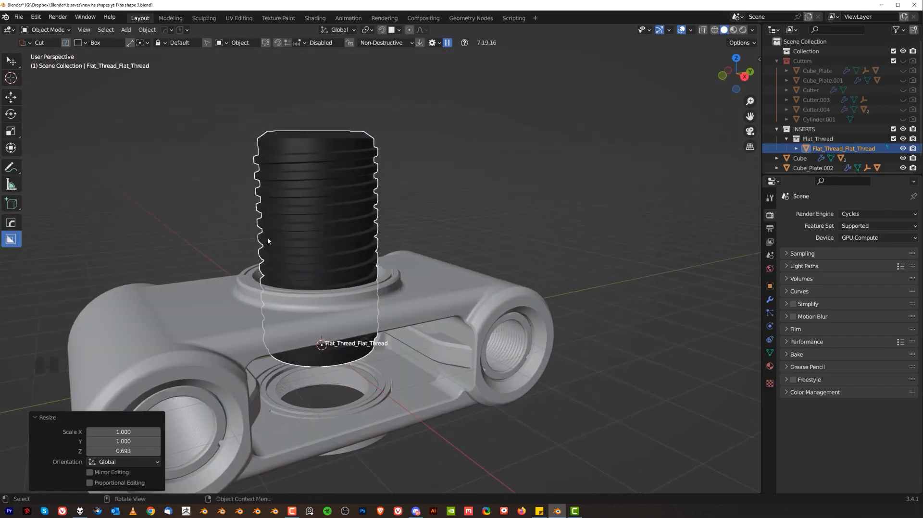
Delete the flat_thread insert and look into the emptied upper opening
key(x)
scroll(325, 266, up, 3)
middle_drag(324, 267, 367, 210)
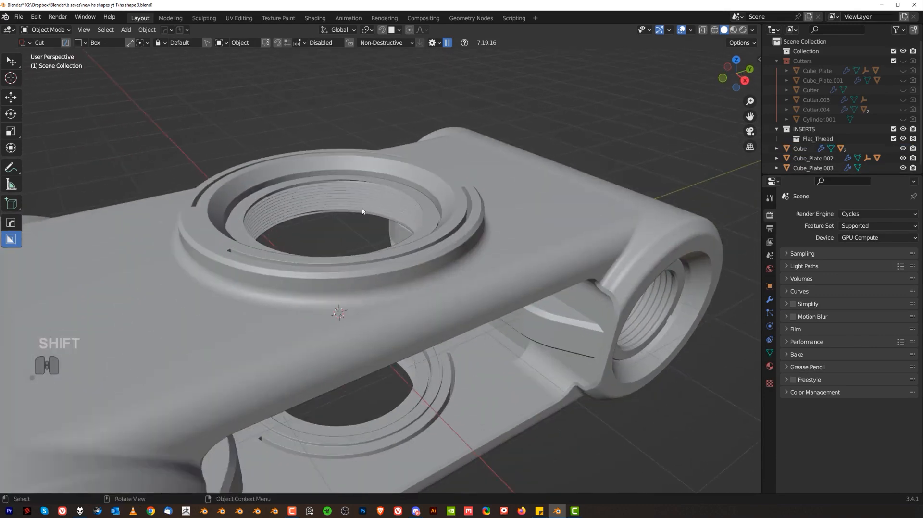
scroll(368, 265, down, 5)
Add a cylinder at the origin, stretch it along Z by about 2.44 and scale it down to fit through the central openings
key(shift+a)
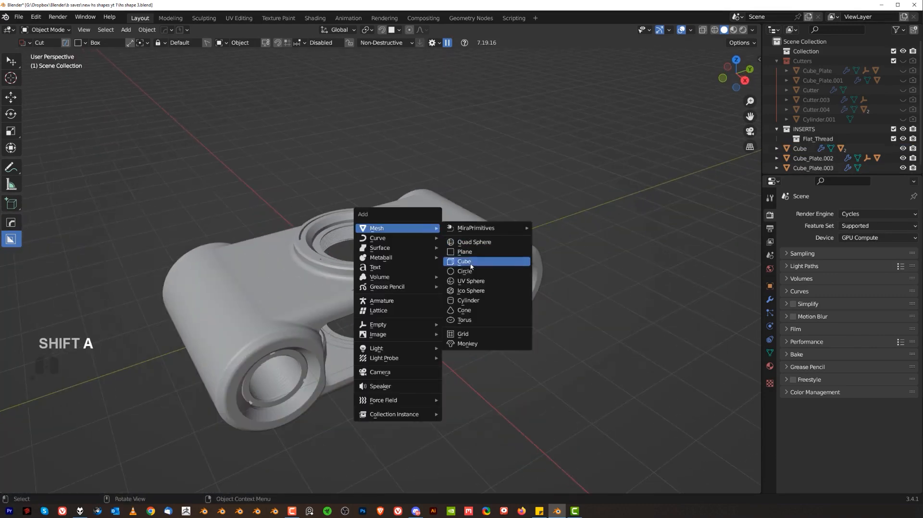
click(483, 301)
key(s)
key(z)
scroll(652, 303, up, 3)
key(s)
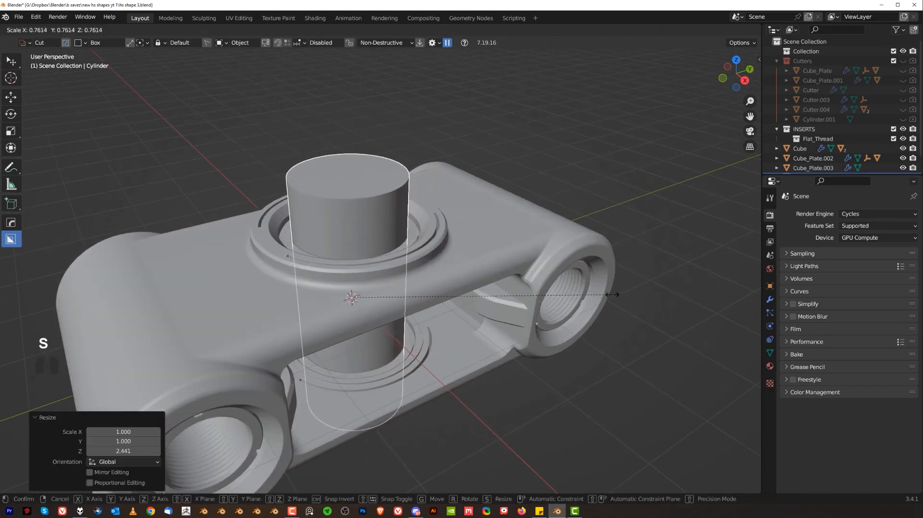
key(z)
click(382, 252)
Apply the Hard Ops Sharpen operation to the cylinder
key(q)
middle_drag(383, 255, 360, 207)
click(375, 130)
Generate a MACHIN3 thread on the cylinder's side faces and increase the thread count for a much finer thread
key(Tab)
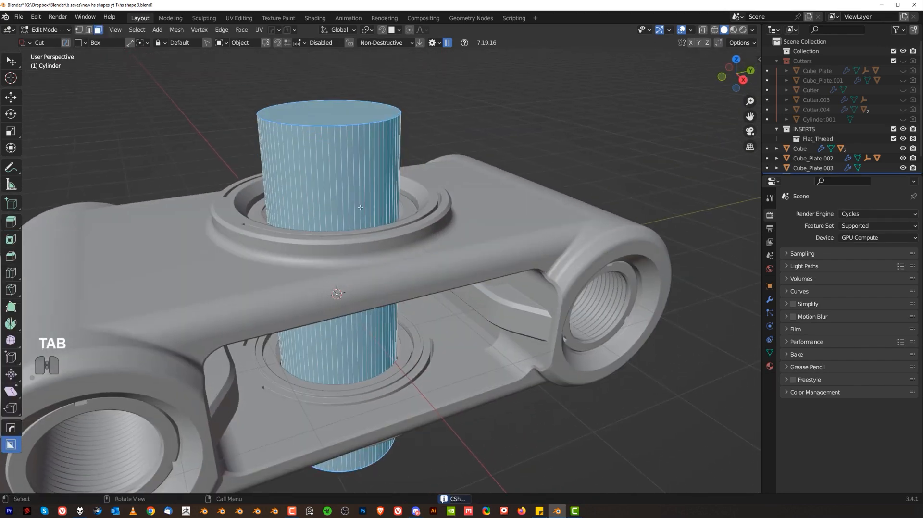
alt+click(361, 208)
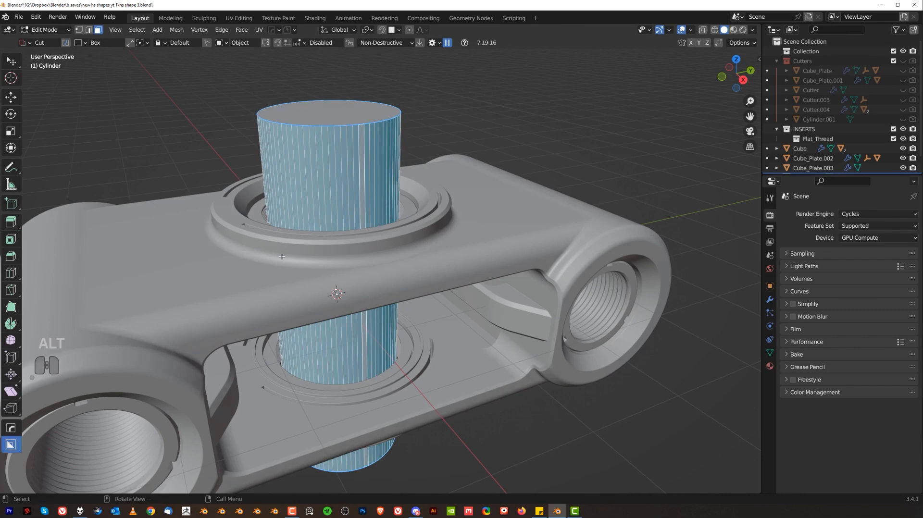
right_click(408, 260)
click(444, 209)
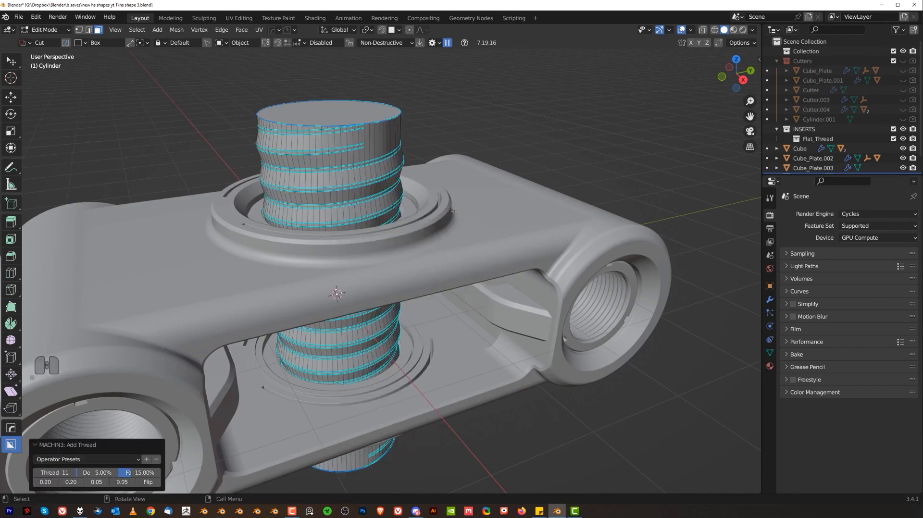
drag(54, 473, 149, 473)
Inset the threaded cylinder's top face by about 0.092 m and extrude it upward into a short neck
key(Tab)
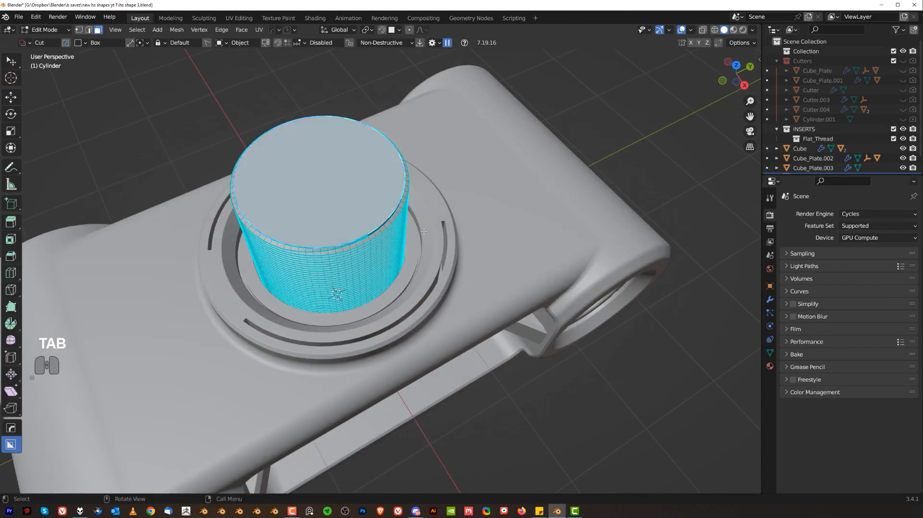
key(i)
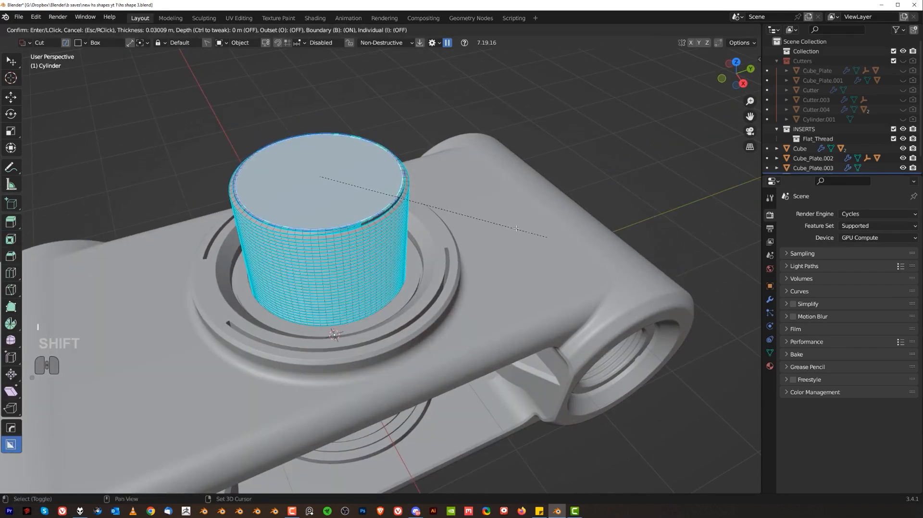
click(451, 212)
middle_drag(451, 212, 452, 183)
key(e)
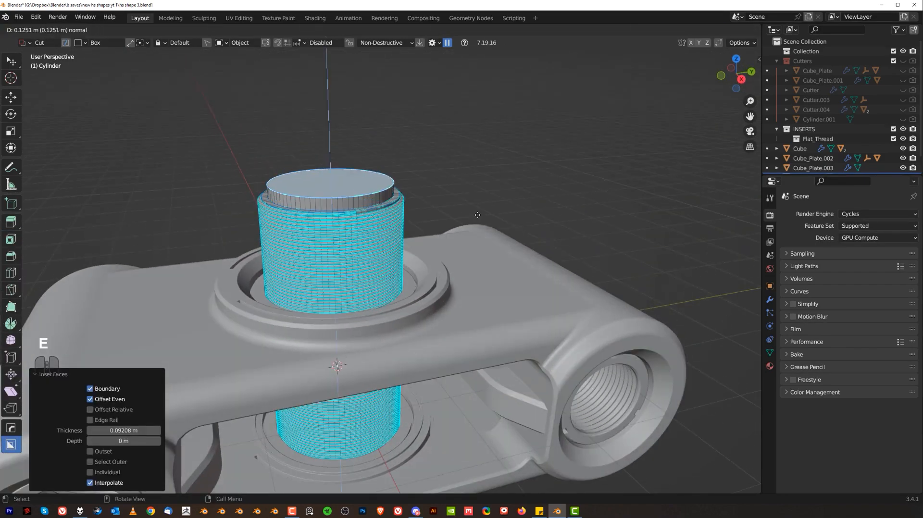
click(478, 211)
Widen the neck's top face beyond the thread diameter and extrude it up about 0.197 m to form a bolt head
key(s)
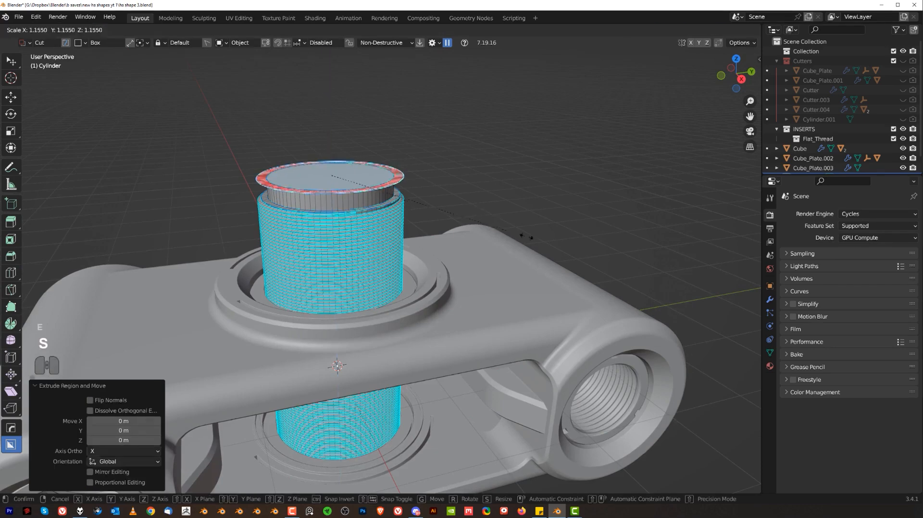
click(548, 223)
key(e)
click(551, 222)
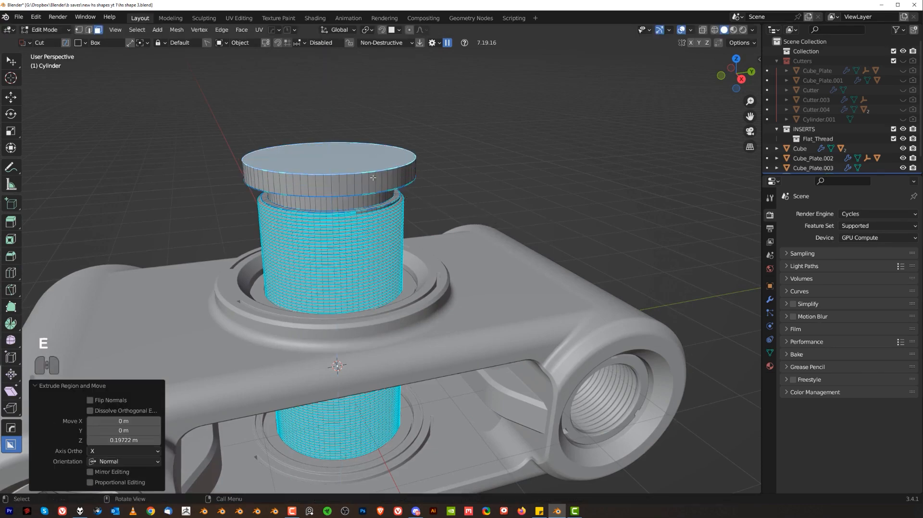
Bevel the upper rim of the bolt head with one segment and check the shape in Object Mode
scroll(505, 202, up, 2)
middle_drag(505, 202, 462, 173)
key(ctrl+b)
click(457, 161)
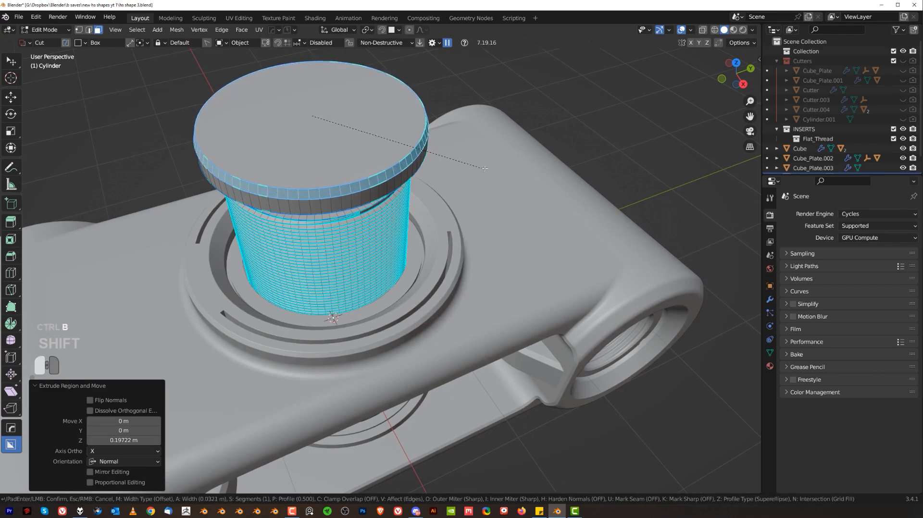
key(Tab)
scroll(418, 200, down, 3)
middle_drag(418, 200, 460, 245)
Inset the bolt head's top face to a small circle, sink it about 0.108 m and shrink its floor into a tapered recess
key(Tab)
scroll(460, 245, up, 3)
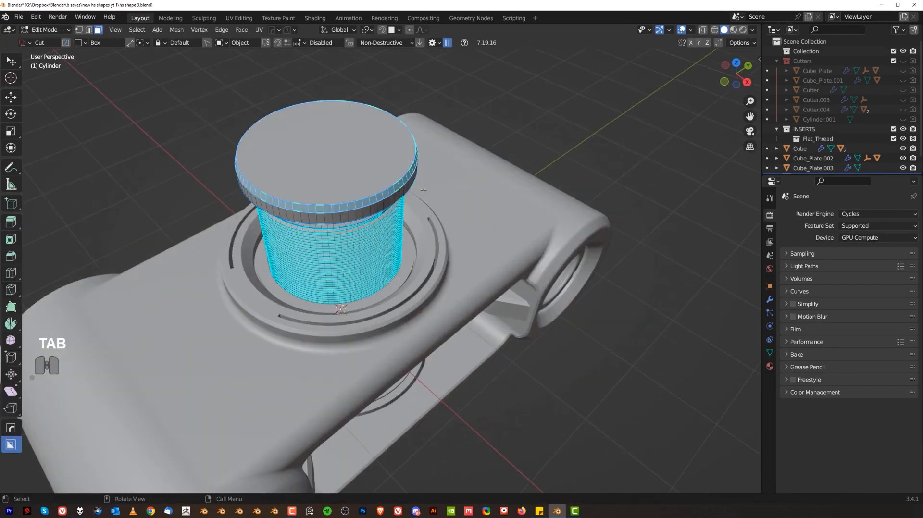
key(i)
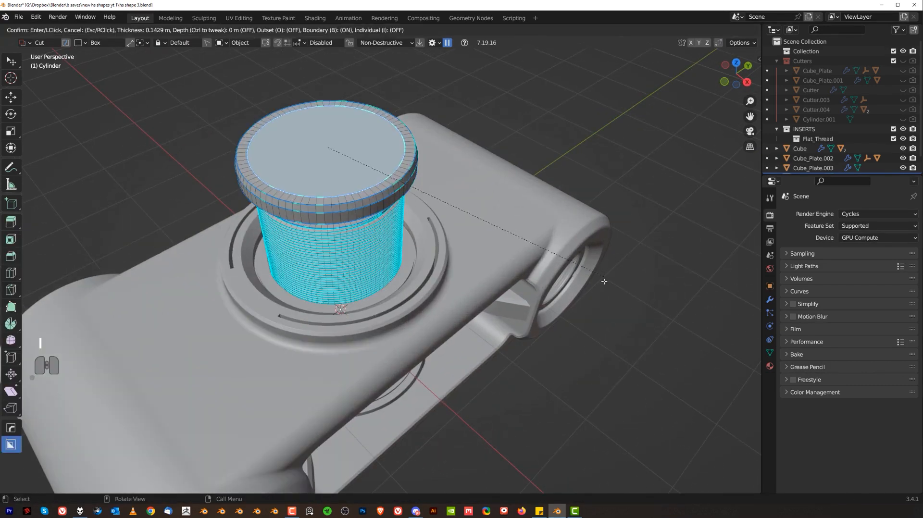
click(506, 252)
key(e)
click(502, 270)
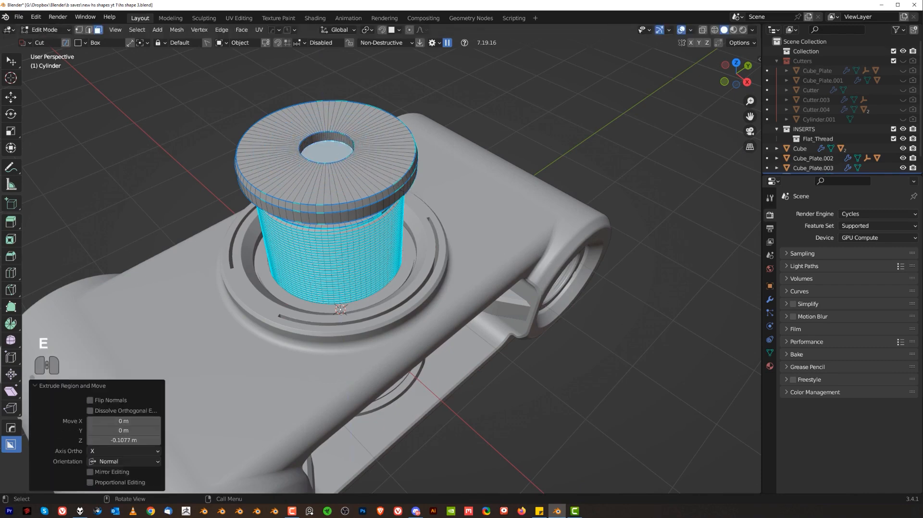
key(s)
click(464, 240)
scroll(336, 135, up, 1)
key(Tab)
Add a Hard Ops bevel at 30° and a Weighted Normal modifier with Keep Sharp to the bolt
key(q)
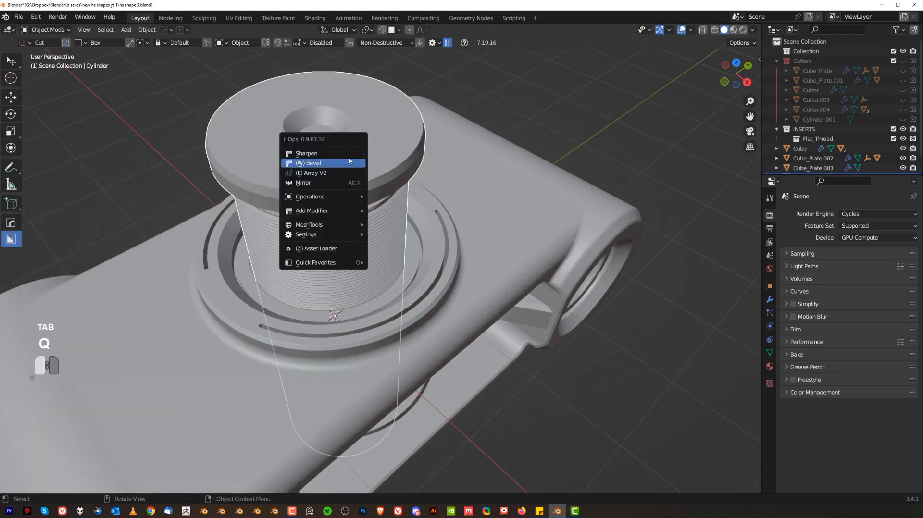
click(348, 164)
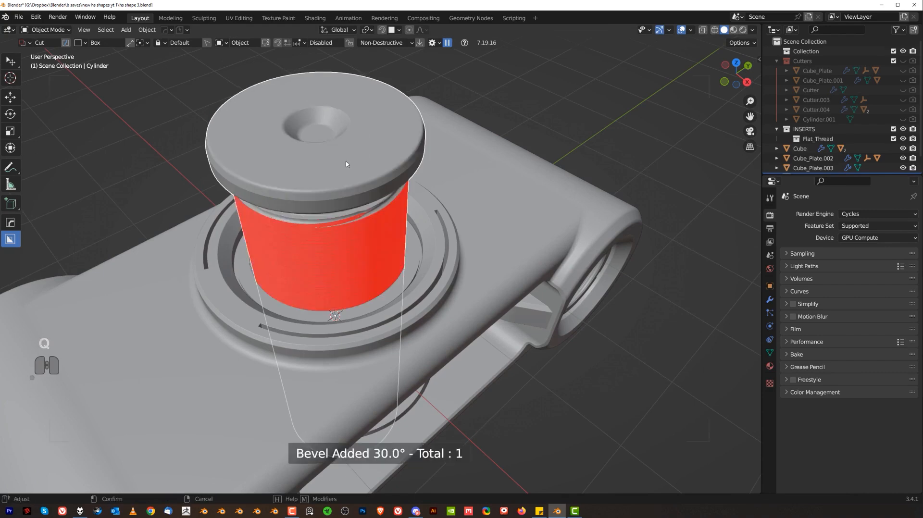
click(417, 172)
key(q)
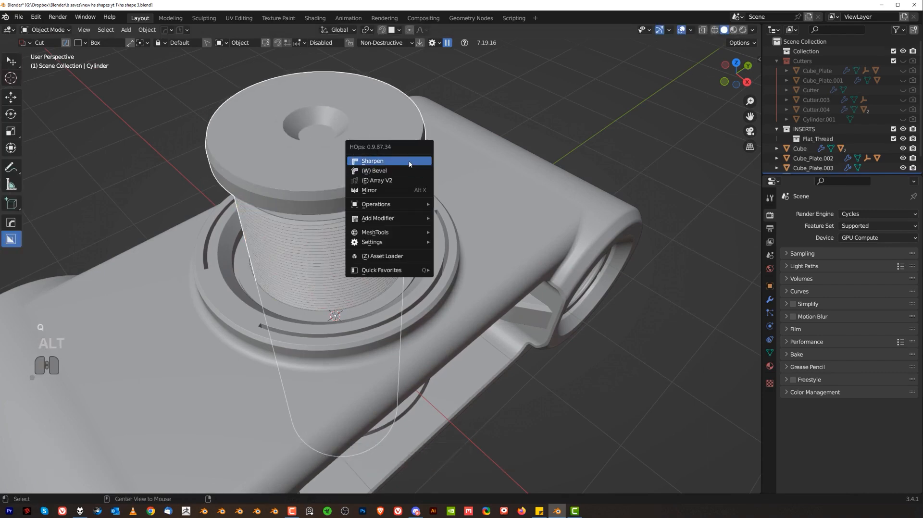
click(410, 163)
Select the end face on the bolt's underside in Edit Mode
scroll(410, 164, down, 5)
alt+middle_drag(410, 163, 373, 229)
key(Tab)
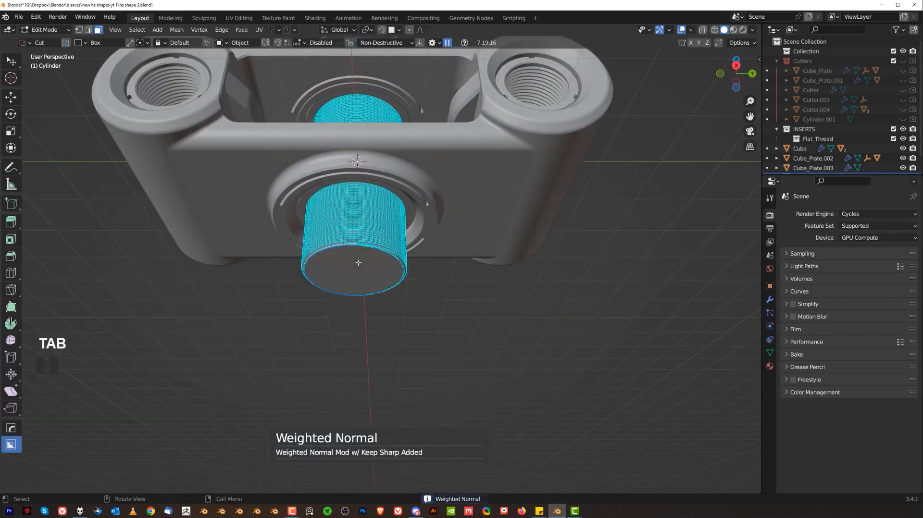
key(u)
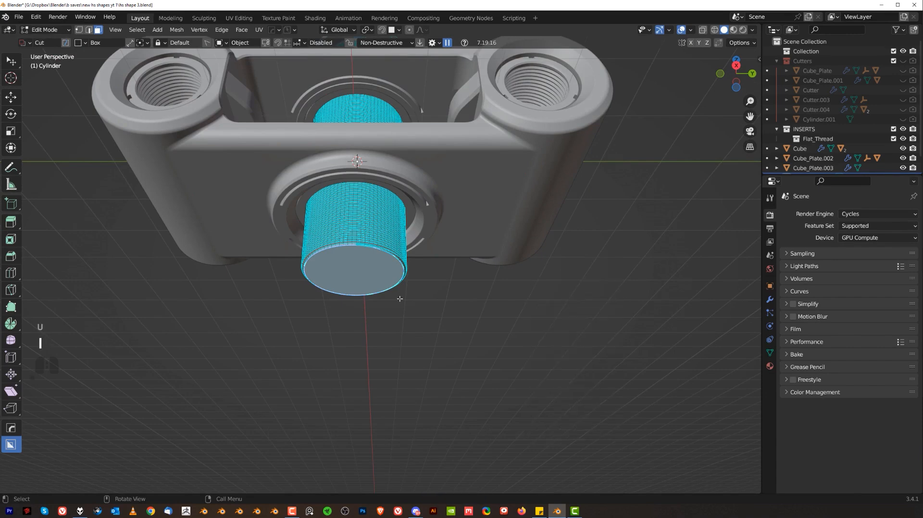
key(i)
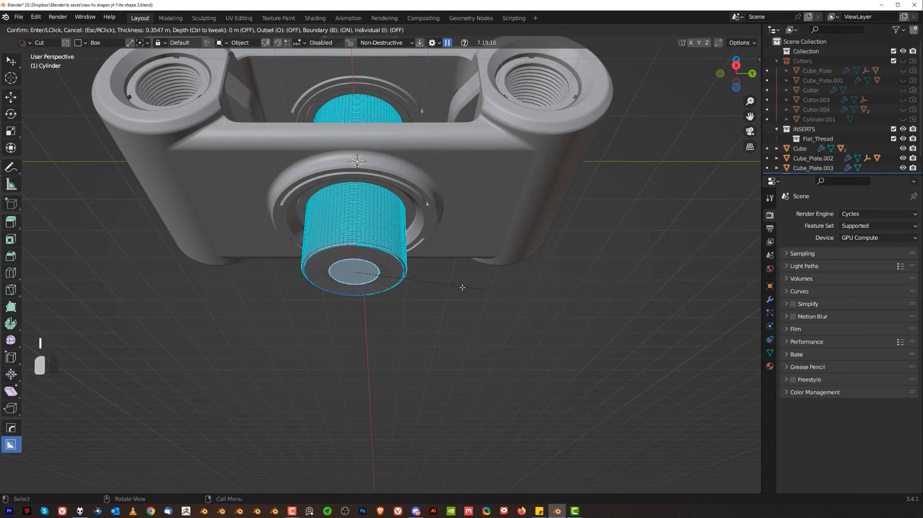
click(495, 297)
scroll(572, 334, up, 2)
key(ctrl+grave)
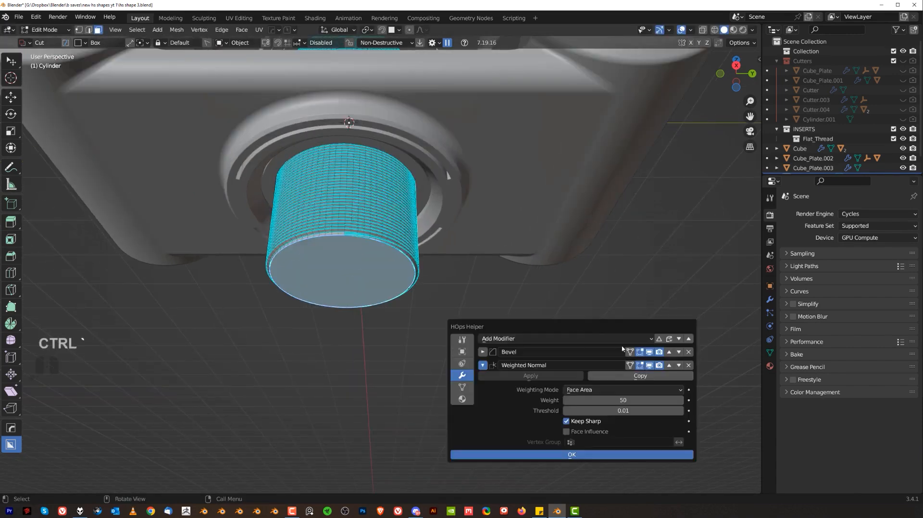
Inset the bolt's lower end face, extrude it into a tapered tip, then inset about 0.206 m and recess its centre
key(i)
click(643, 317)
key(e)
key(s)
key(i)
key(e)
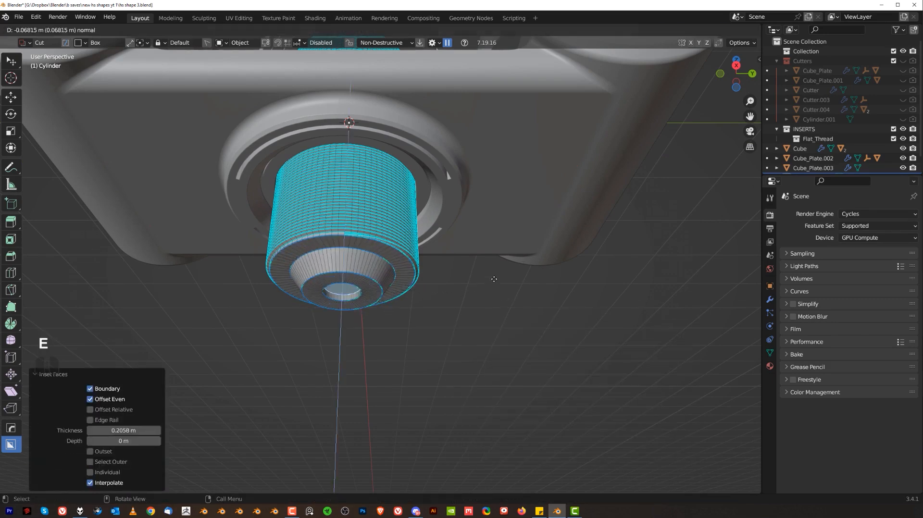
key(Tab)
Select the main Cube body and try the Hard Ops Mirror on it
middle_drag(490, 245, 389, 276)
key(grave)
click(474, 264)
key(KP_5)
middle_drag(474, 264, 402, 195)
scroll(356, 226, up, 5)
shift+click(301, 293)
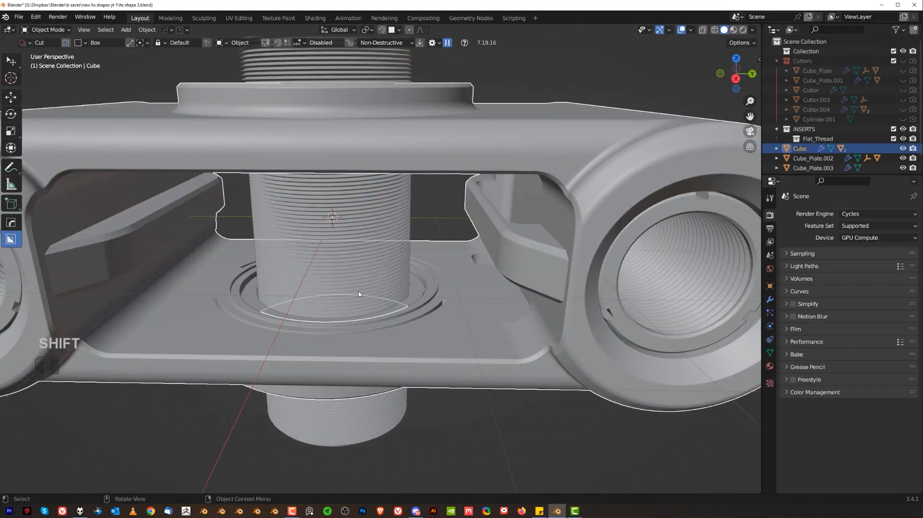
key(alt+x)
right_click(473, 271)
From the top view, knife-cut the Cube with a narrow BoxCutter box about 0.077 wide, lengthwise across its rounded end
scroll(473, 270, down, 4)
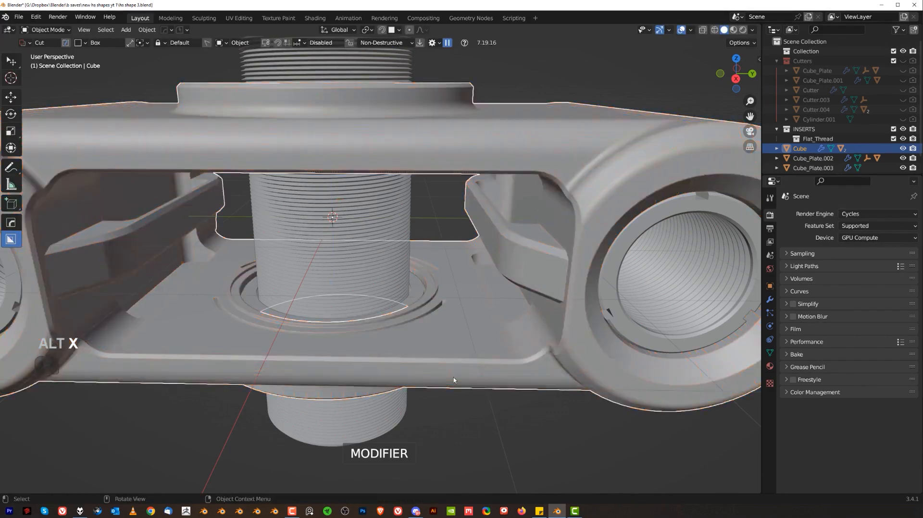
middle_drag(466, 370, 464, 165)
key(KP_5)
shift+scroll(389, 196, up, 3)
scroll(420, 236, up, 2)
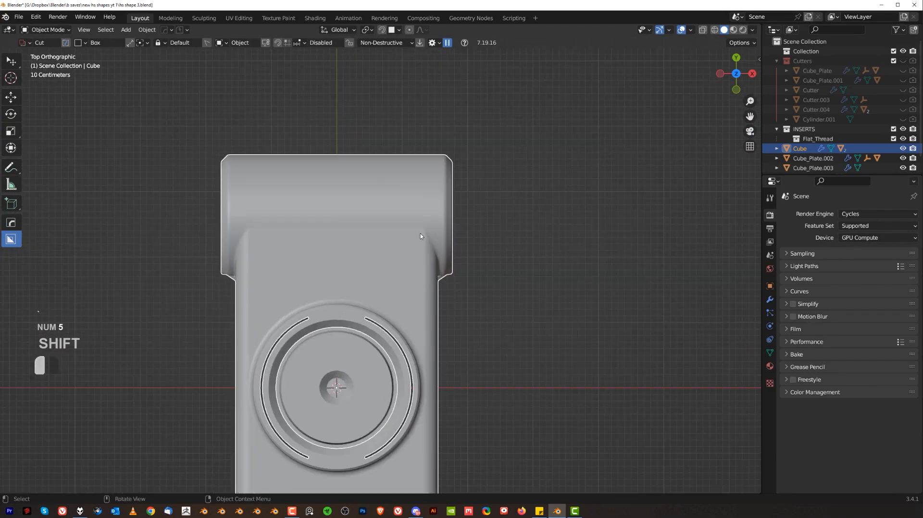
key(d)
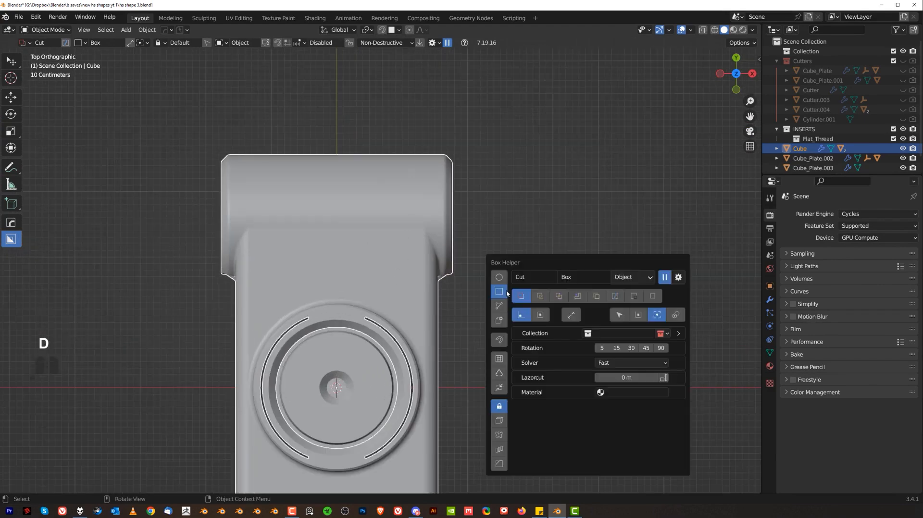
mouse_move(412, 270)
mouse_down()
mouse_move(397, 195)
mouse_move(403, 97)
mouse_up()
key(k)
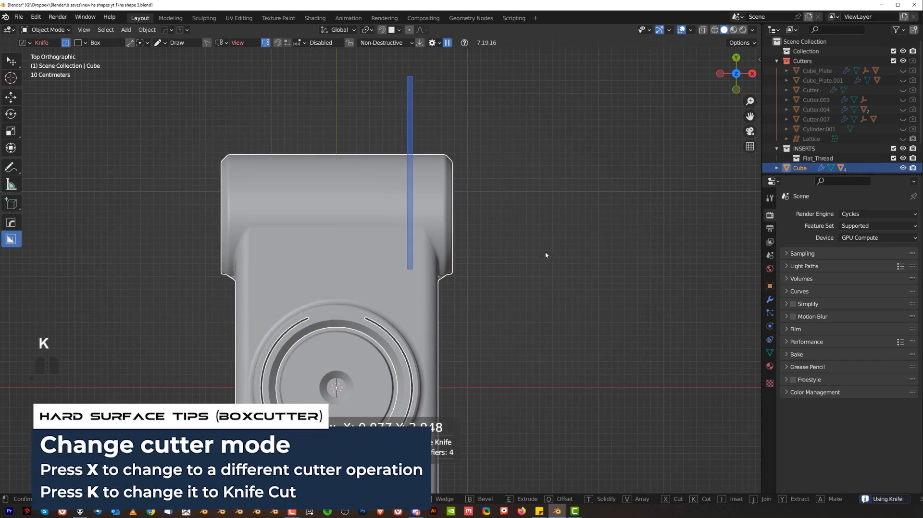
click(542, 259)
Check the Cube's modifier stack and enter Edit Mode on the Cube at the knife-cut strip near its rounded end
key(ctrl+grave)
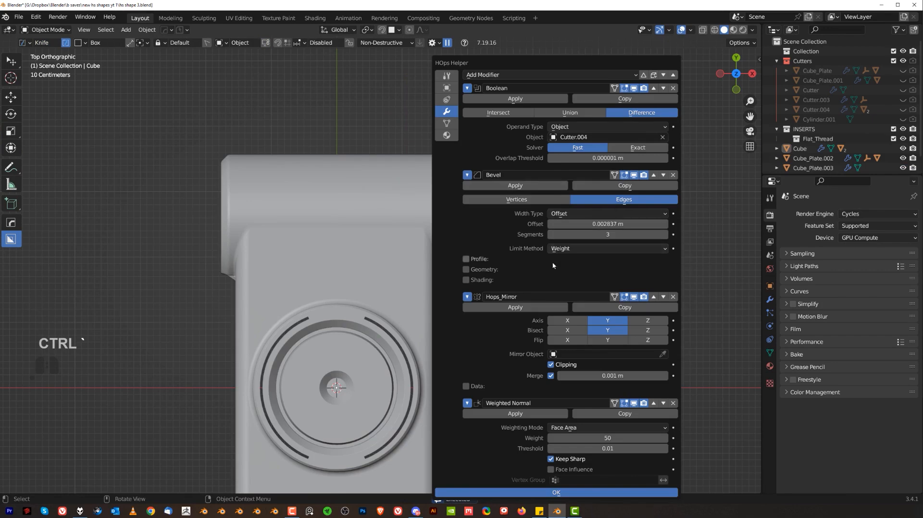
click(356, 174)
middle_drag(524, 243, 251, 228)
key(KP_5)
middle_drag(351, 260, 466, 280)
key(Tab)
scroll(371, 274, up, 3)
scroll(465, 279, up, 2)
shift+middle_drag(465, 280, 459, 289)
scroll(447, 284, up, 3)
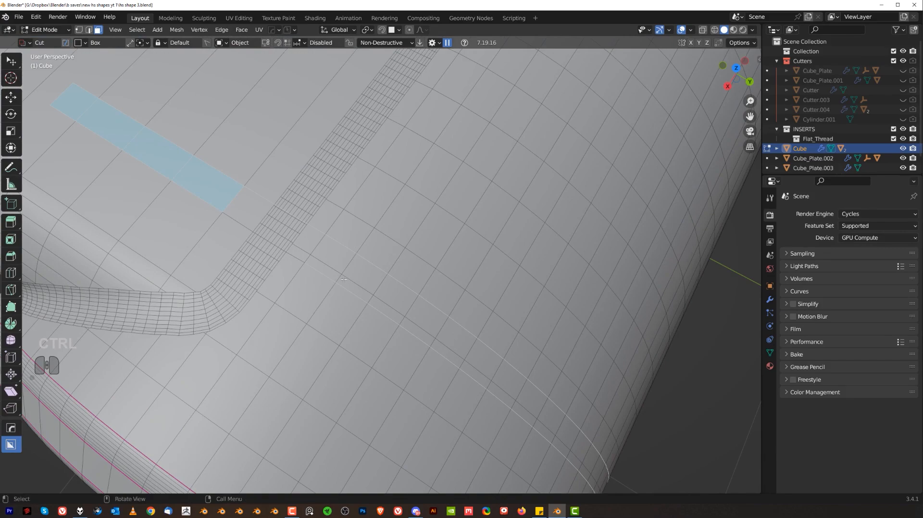
middle_drag(248, 256, 314, 314)
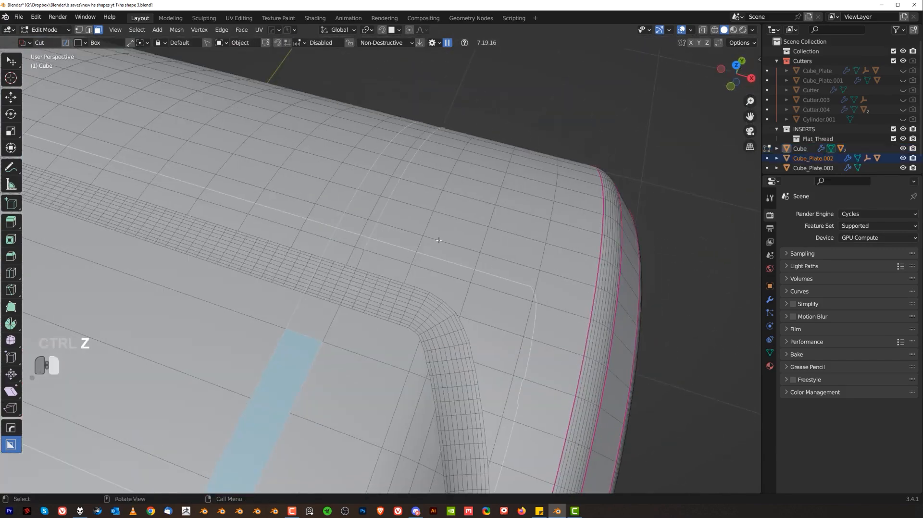
scroll(439, 240, down, 5)
scroll(367, 267, up, 5)
key(Tab)
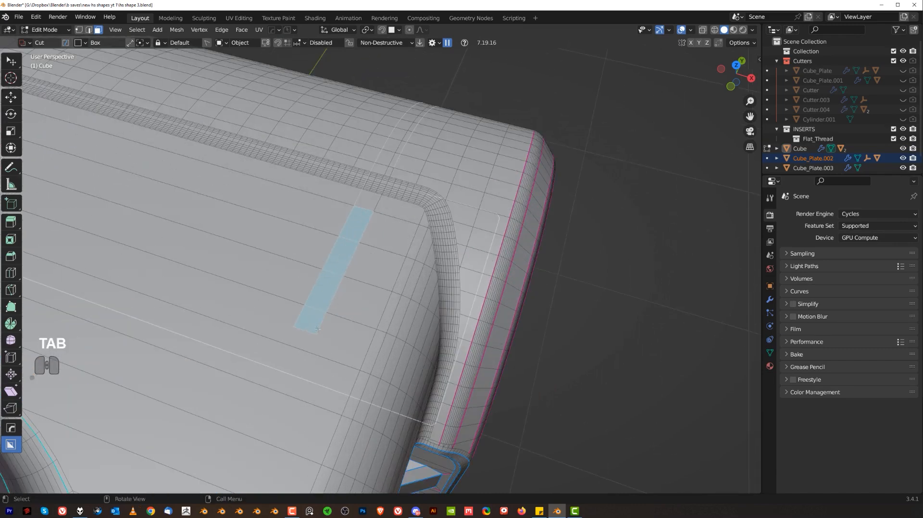
Select the knife-cut strip's faces through the dense band of topology and merge them into a single face
ctrl+click(393, 156)
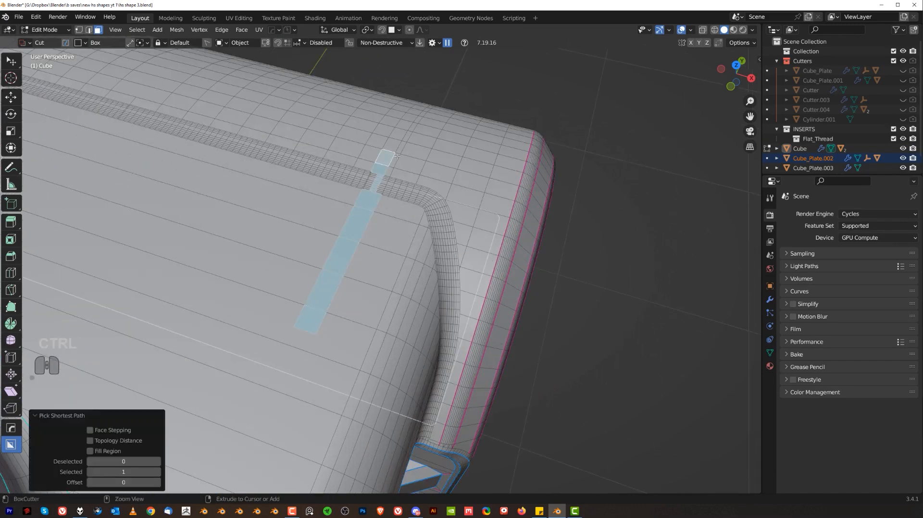
scroll(414, 164, up, 6)
shift+middle_drag(423, 165, 399, 255)
ctrl+click(400, 253)
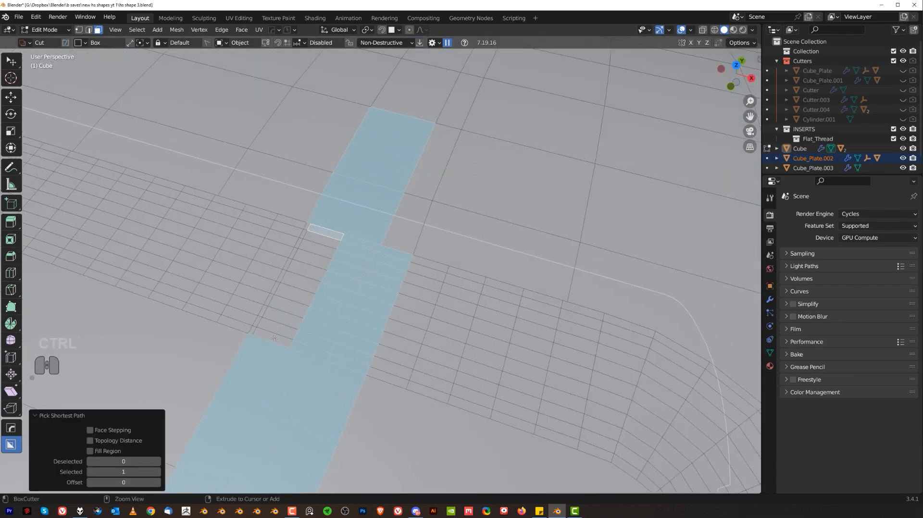
shift+click(250, 330)
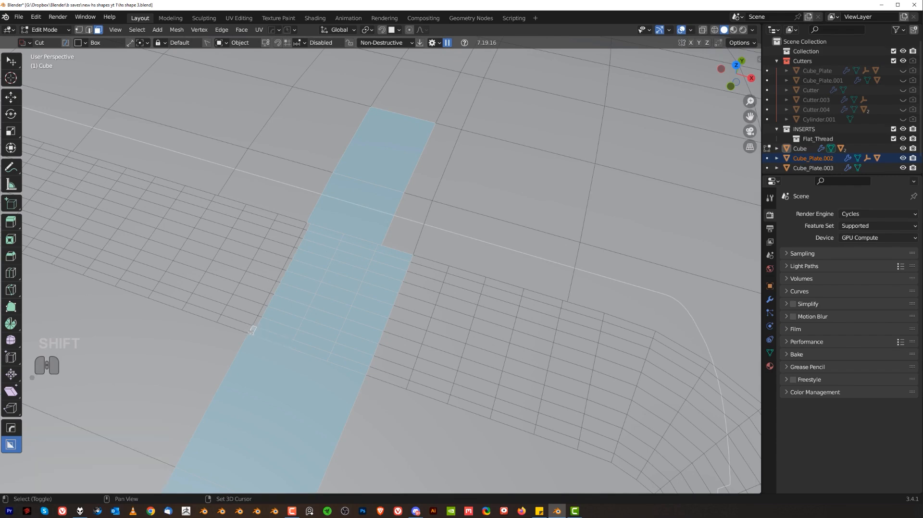
ctrl+click(306, 225)
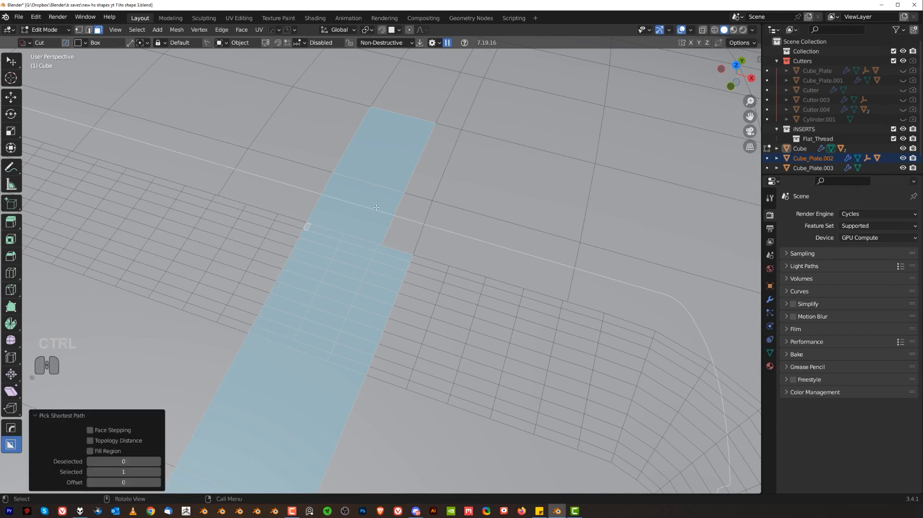
scroll(355, 222, down, 6)
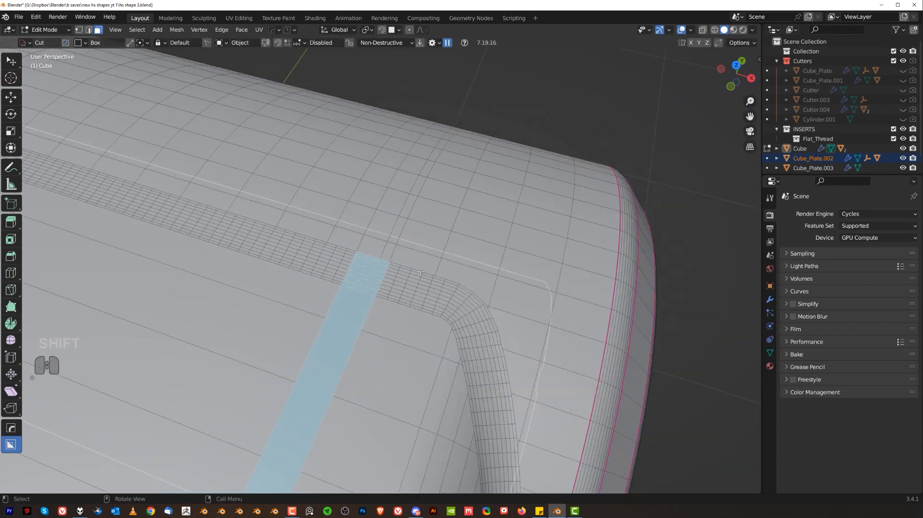
shift+middle_drag(420, 268, 256, 266)
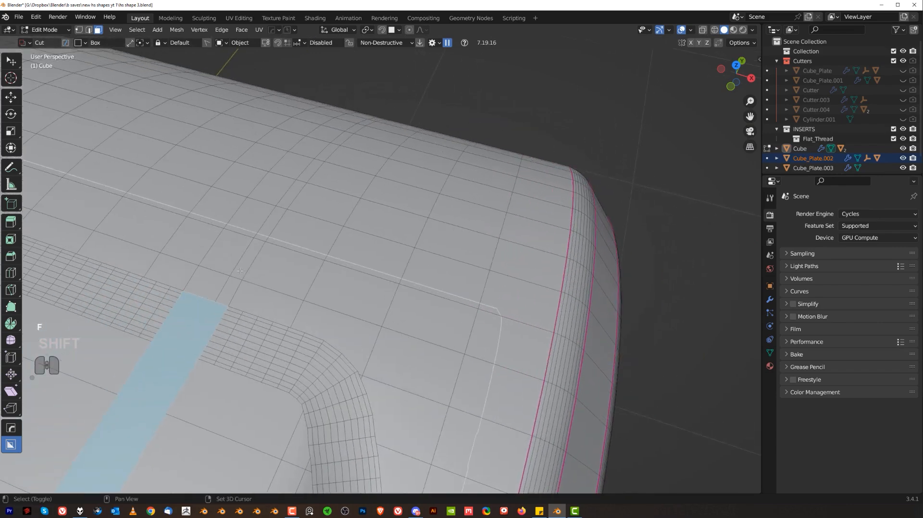
Select the complete knife-cut strip around the rounded end and extrude it outward along its normals with EM_Macro
alt+click(248, 258)
right_click(245, 251)
click(248, 252)
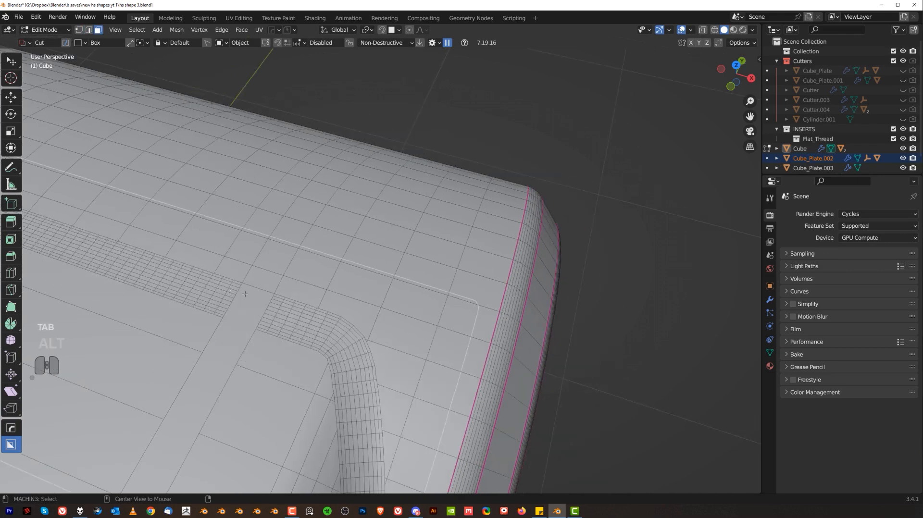
alt+click(241, 304)
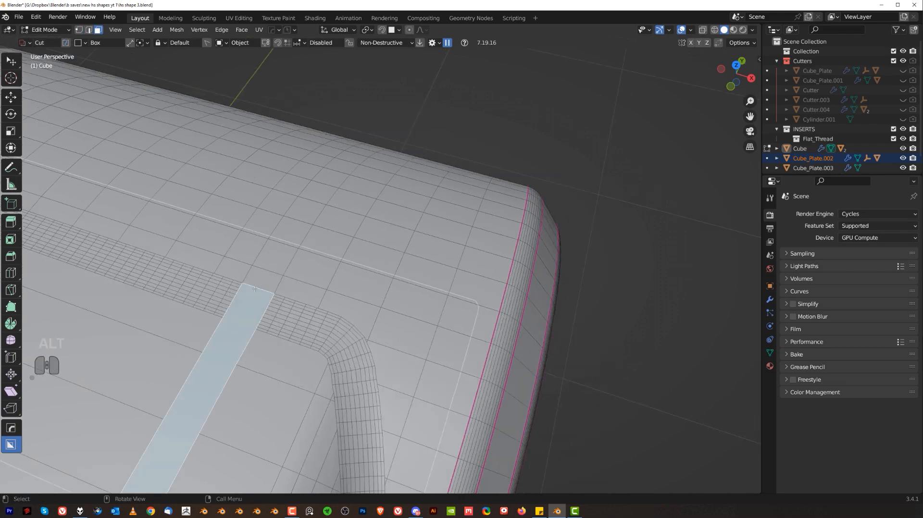
alt+shift+click(287, 246)
middle_drag(260, 270, 370, 197)
key(q)
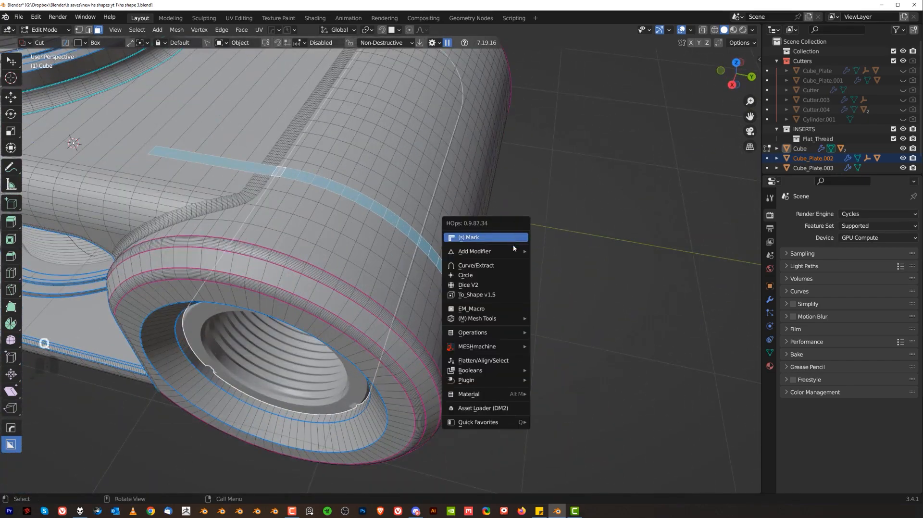
alt+click(511, 309)
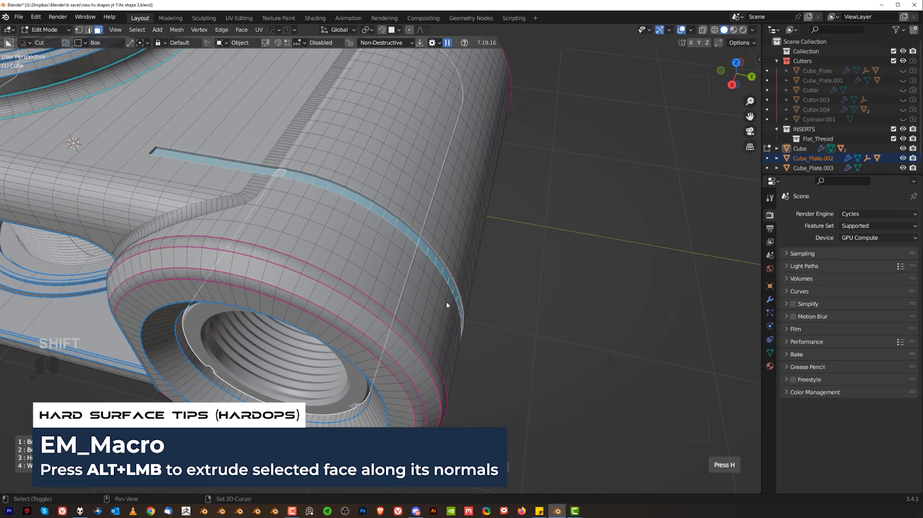
click(499, 306)
Bevel the upper edge at the raised strip's flat end by about 0.072 m with one segment
middle_drag(499, 305, 455, 195)
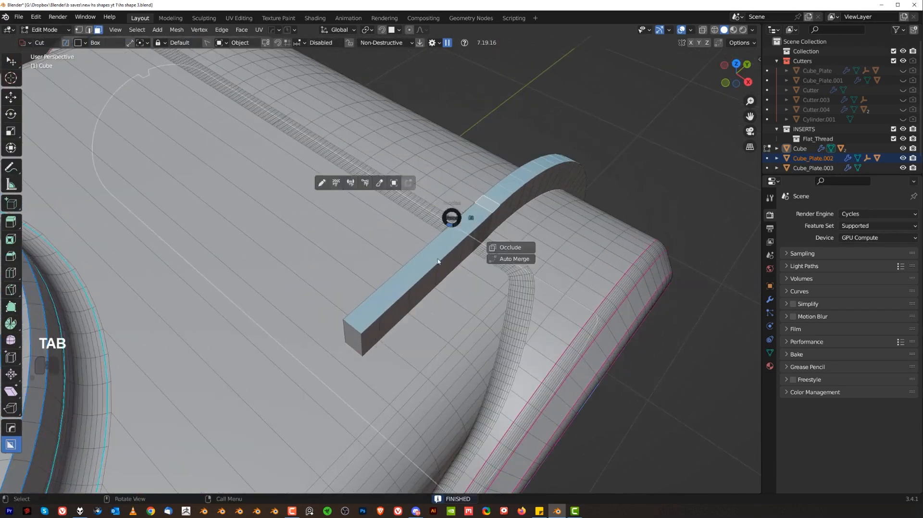
middle_drag(397, 327, 415, 260)
click(375, 225)
key(ctrl+b)
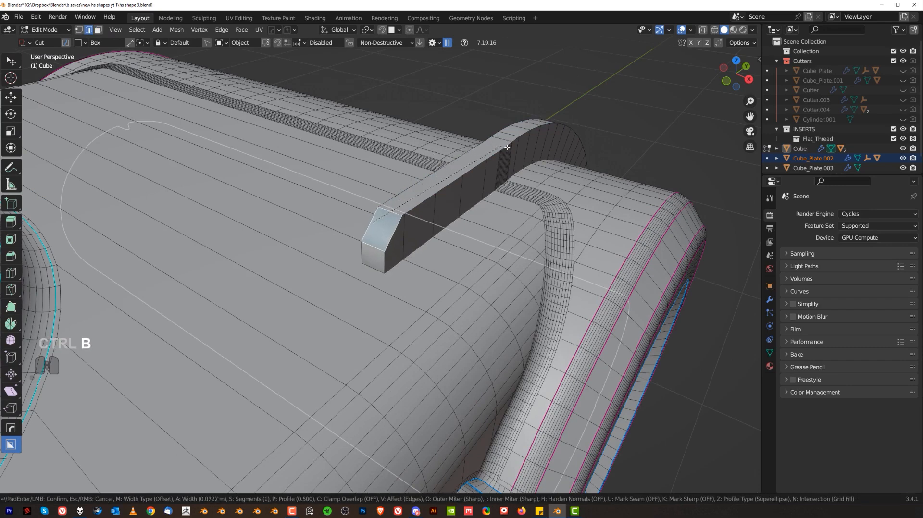
click(480, 202)
Return the Cube to Object Mode and sharpen it with Hard Ops Csharp at 30° sharpness
key(q)
key(Tab)
key(q)
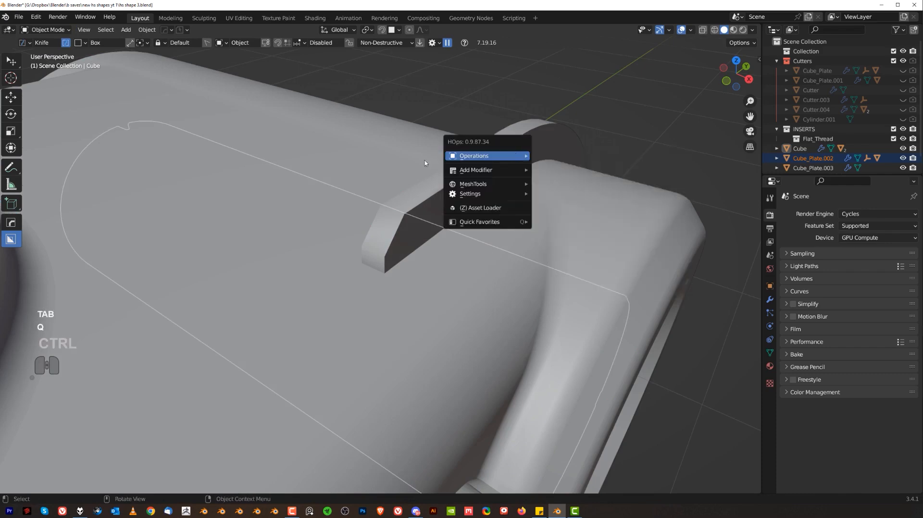
click(371, 220)
key(q)
click(370, 221)
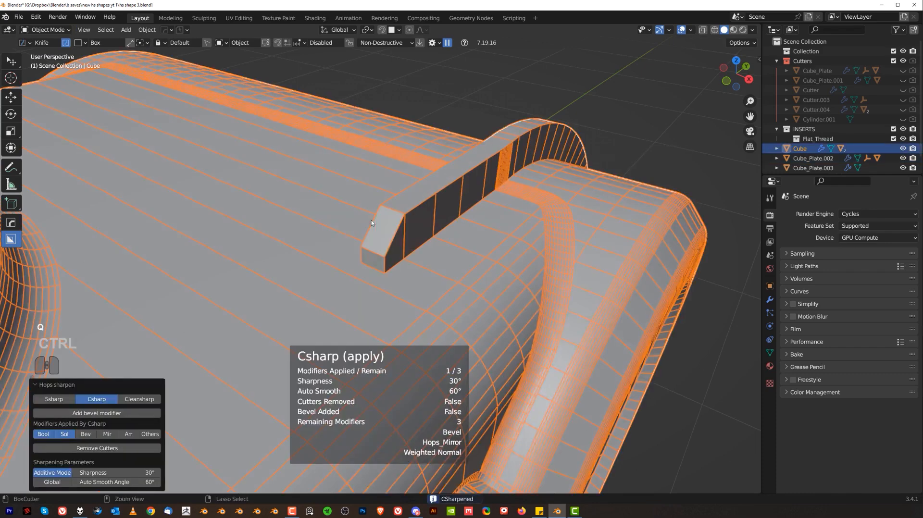
Mirror the Cube's raised strip with Hard Ops Mirror across Y, and across X using a new mirror modifier
scroll(377, 230, down, 10)
key(alt+x)
key(shift)
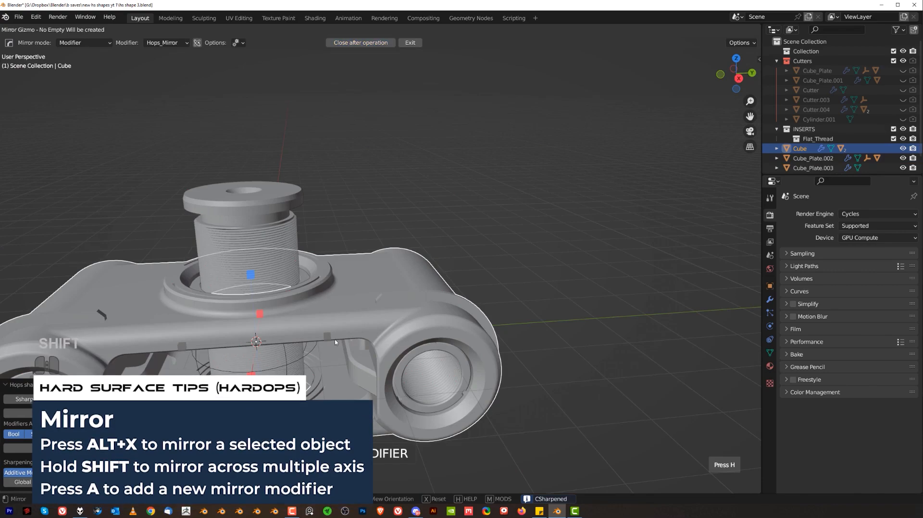
shift+click(329, 340)
middle_drag(326, 280, 364, 265)
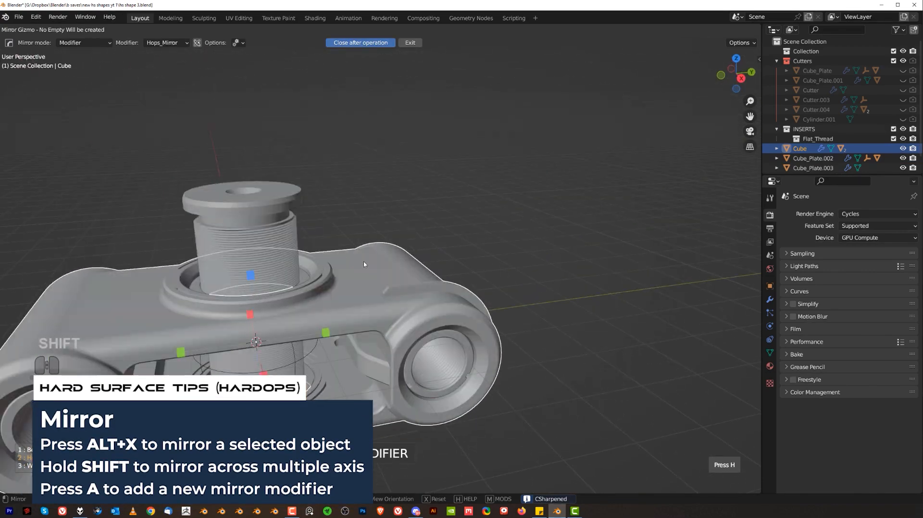
shift+click(328, 332)
middle_drag(329, 332, 389, 325)
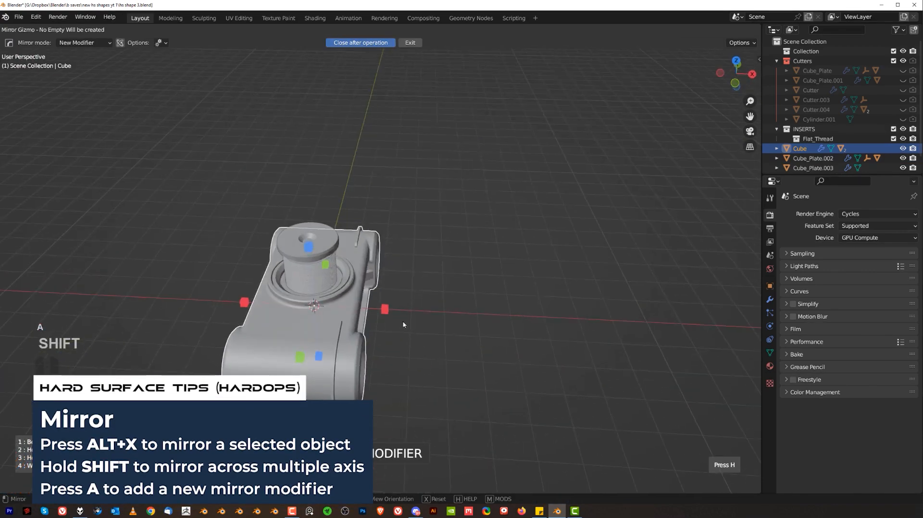
shift+click(385, 313)
middle_drag(480, 278, 332, 259)
key(alt+x)
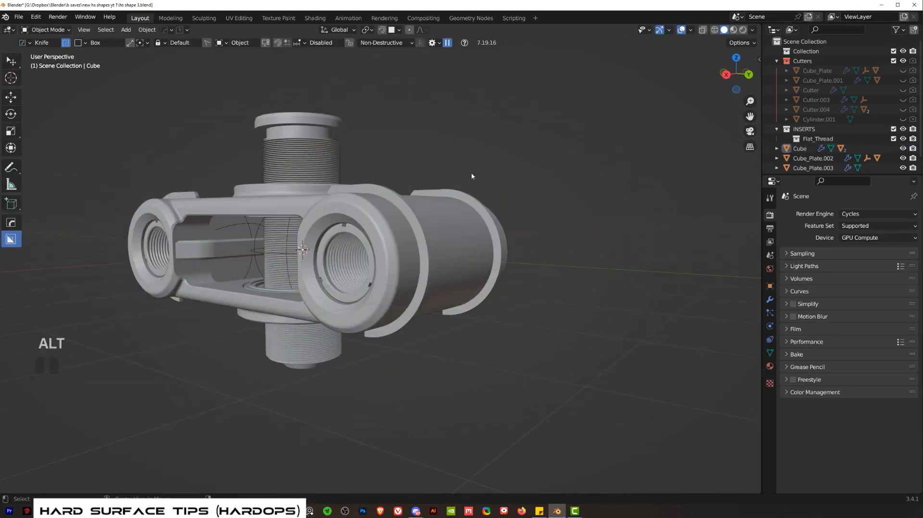
In the right orthographic view, scale the threaded bolt to 0.83 along Z and raise it about 0.387 m
key(grave)
key(KP_5)
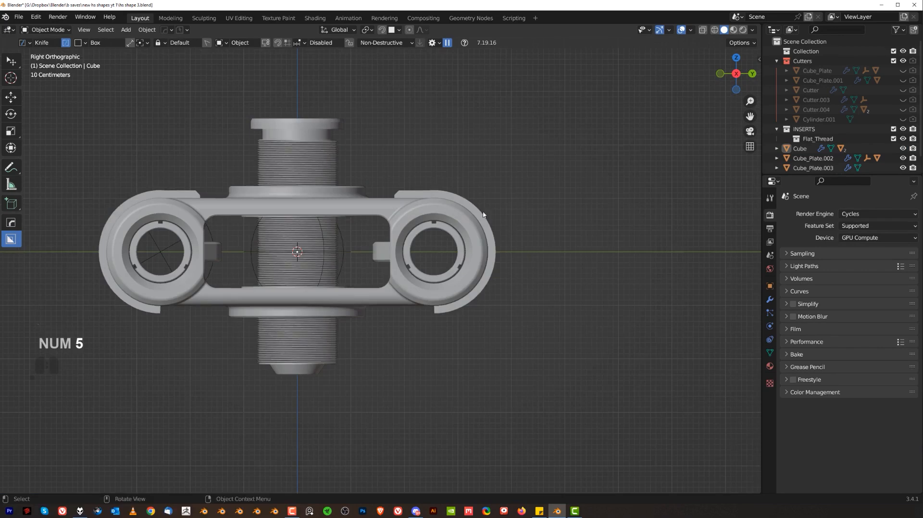
shift+middle_drag(443, 205, 388, 268)
scroll(388, 267, up, 3)
shift+middle_drag(399, 226, 533, 109)
scroll(333, 326, down, 2)
shift+click(323, 340)
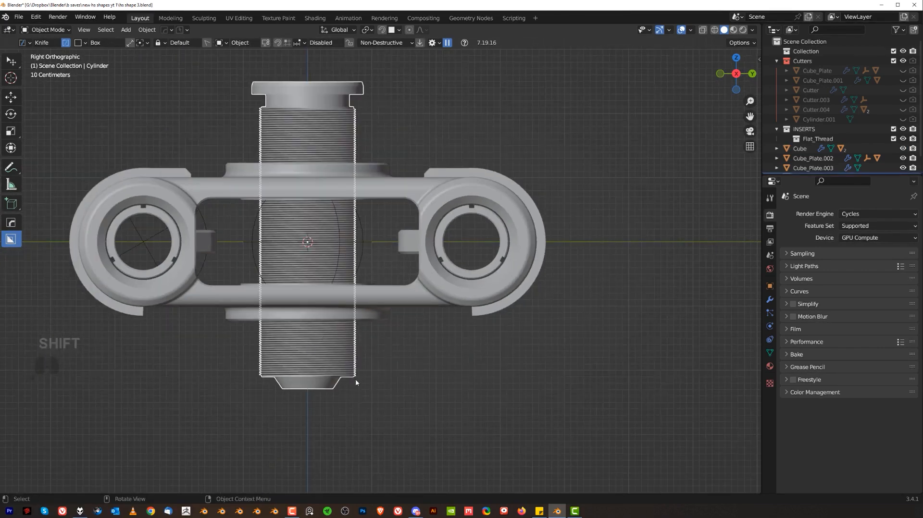
key(d)
key(s)
key(z)
click(500, 360)
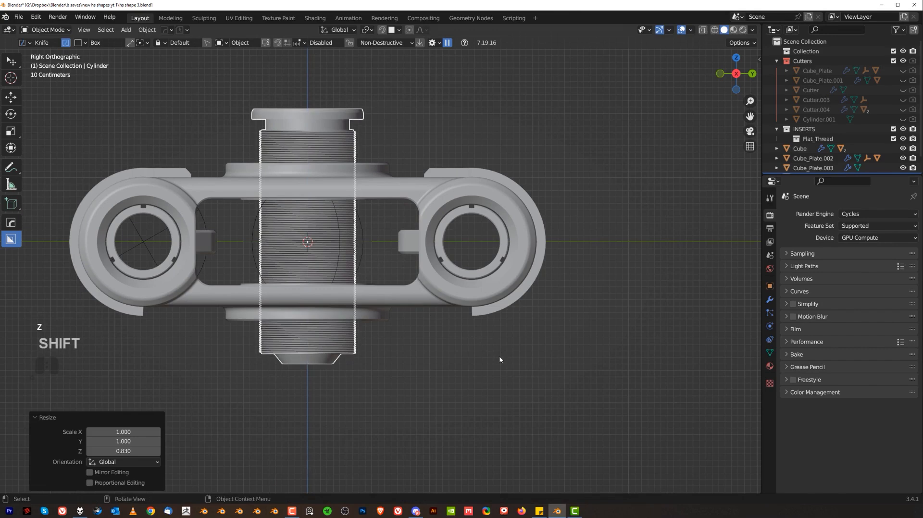
key(g)
key(z)
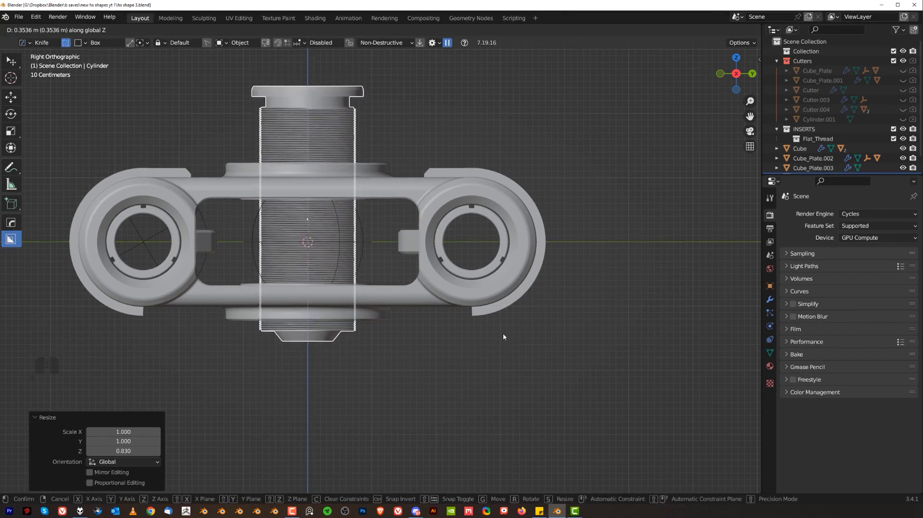
click(503, 335)
Scale the bolt to about 1.274 along Z and lower it about 0.825 m
key(s)
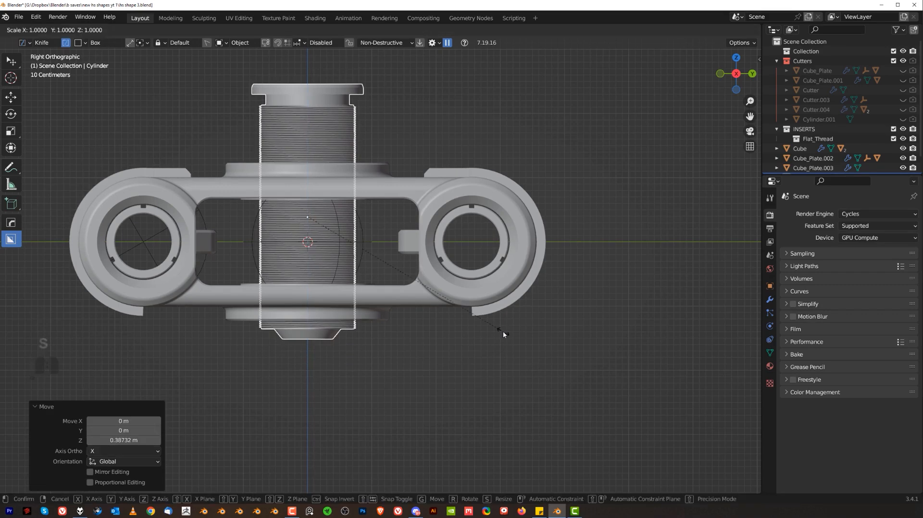
key(z)
click(545, 335)
key(g)
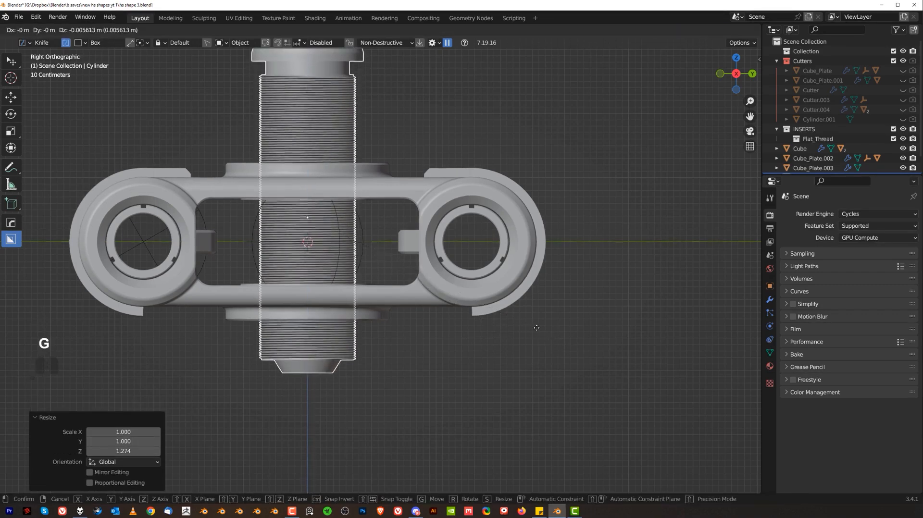
key(z)
click(548, 382)
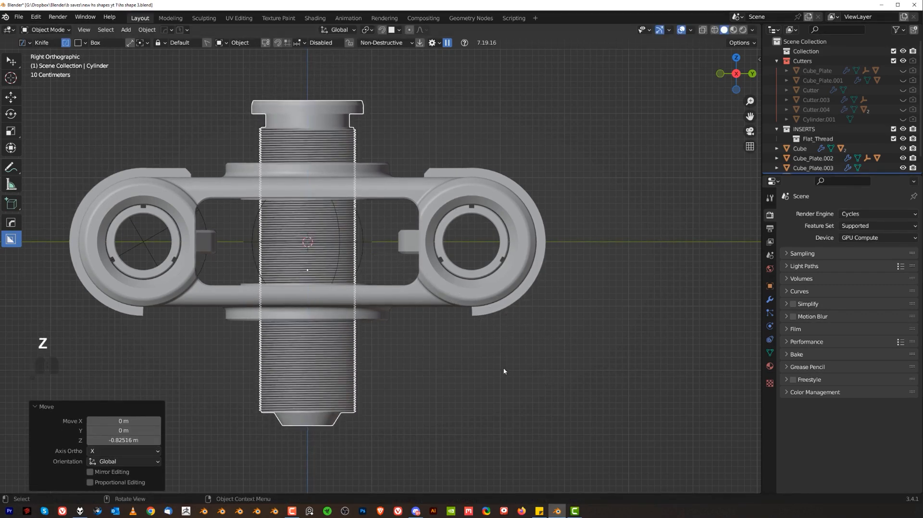
key(d)
drag(209, 309, 468, 474)
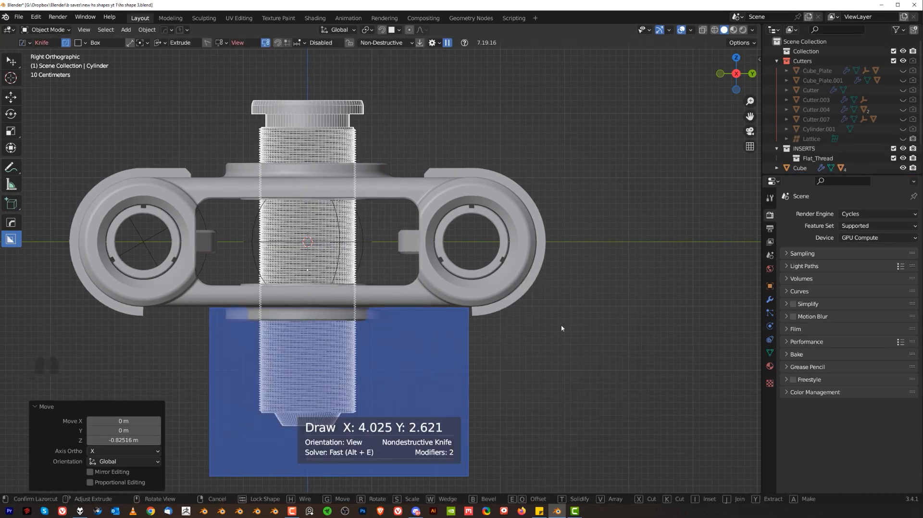
key(Escape)
Set BoxCutter to Cut mode and box-cut away the bolt's lower end below the body's bottom flange
key(d)
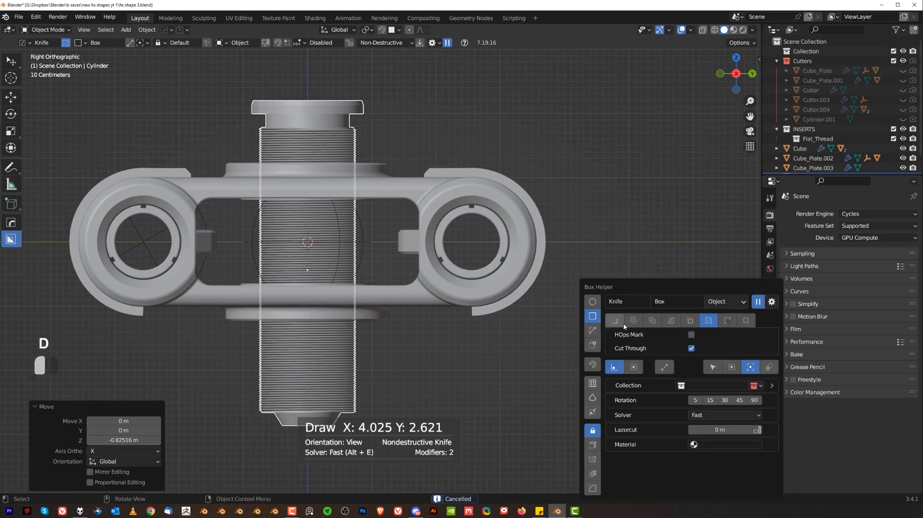
click(618, 322)
drag(197, 314, 501, 453)
key(space)
click(617, 247)
Cut a slot about 0.374 by 0.075 with fully rounded ends through the flat end of the Cube's raised strip
scroll(454, 169, up, 1)
shift+middle_drag(454, 170, 367, 252)
scroll(253, 262, up, 4)
click(247, 268)
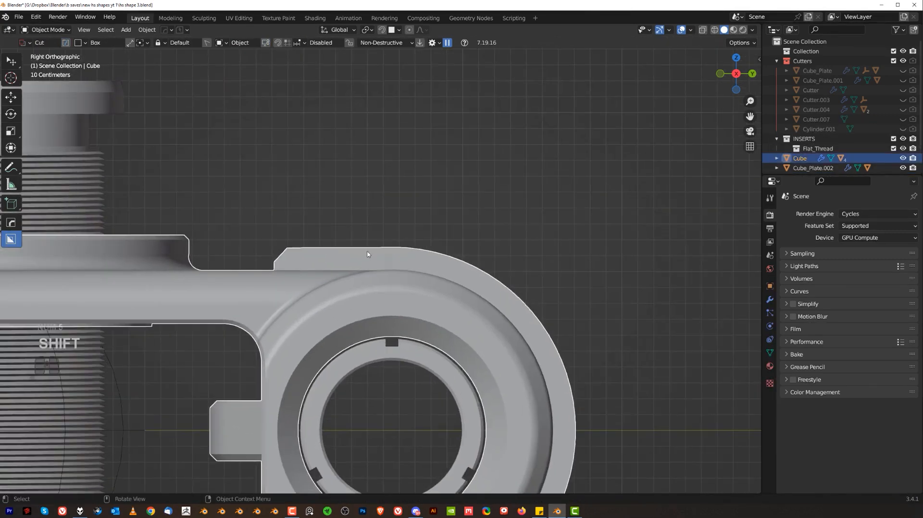
key(d)
click(365, 242)
click(366, 256)
drag(297, 254, 361, 268)
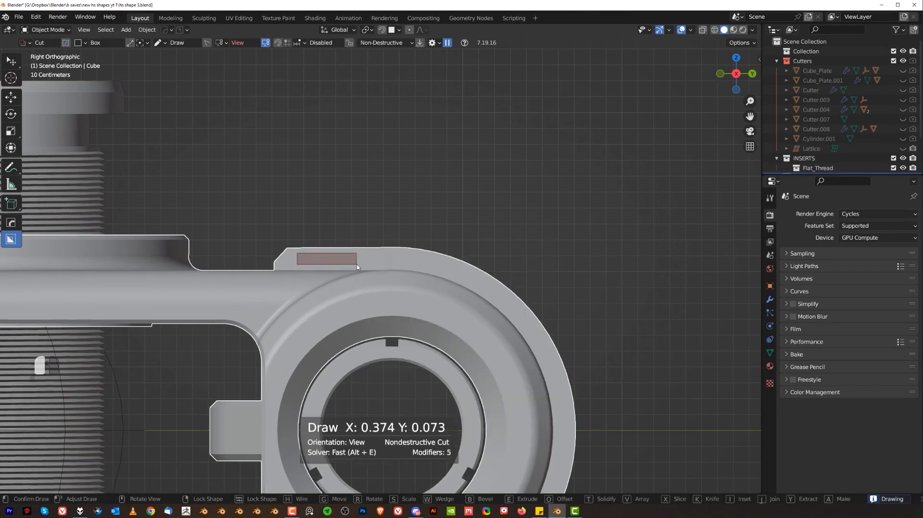
key(b)
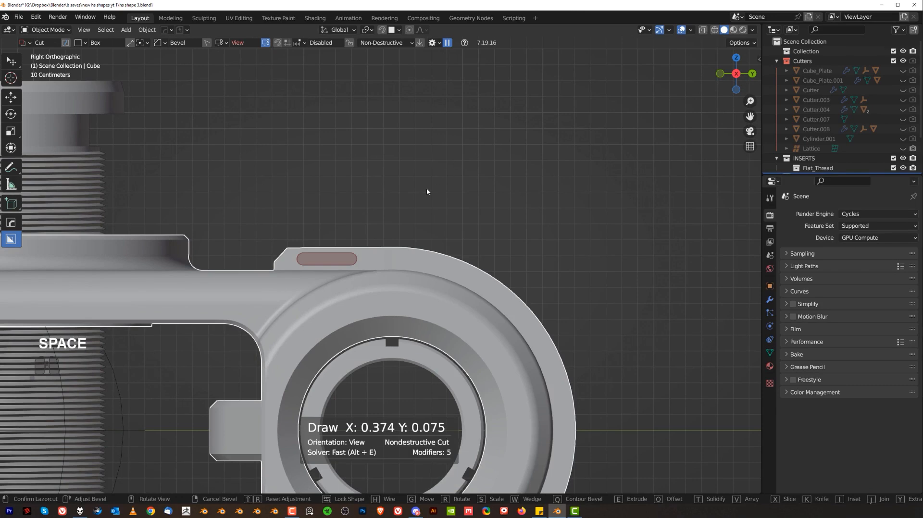
key(space)
scroll(427, 187, down, 6)
shift+middle_drag(411, 267, 431, 224)
scroll(431, 227, up, 1)
click(332, 212)
shift+middle_drag(218, 205, 518, 233)
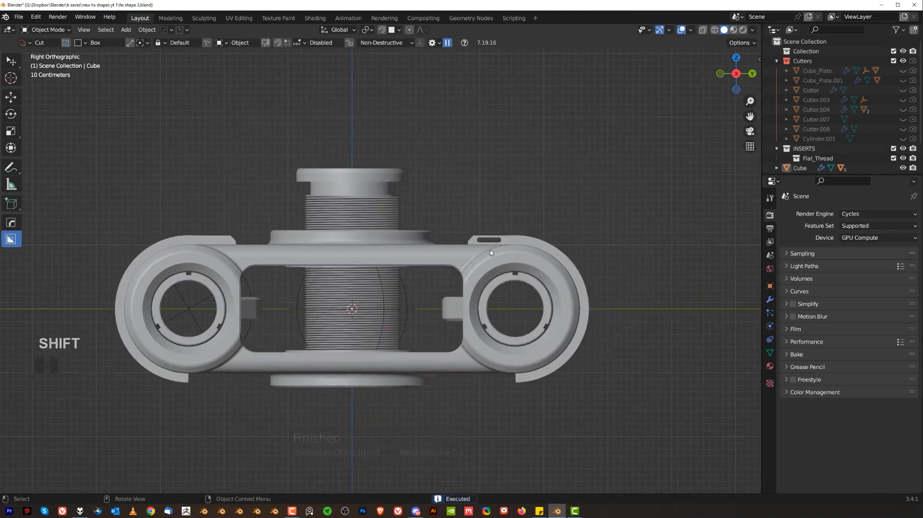
Select the slot's boolean cutter, mirror it across the Cube to the opposite raised strip, and hide the Cutters collection
key(q)
click(482, 262)
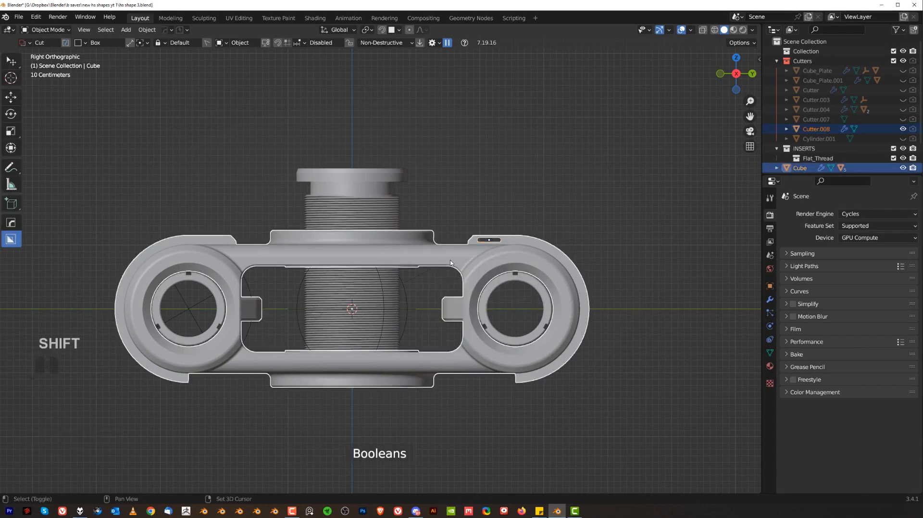
key(alt+x)
click(422, 310)
click(420, 186)
middle_drag(419, 187, 449, 241)
key(KP_5)
key(shift+2)
scroll(444, 284, up, 2)
scroll(428, 266, up, 2)
scroll(361, 304, down, 3)
scroll(411, 237, up, 5)
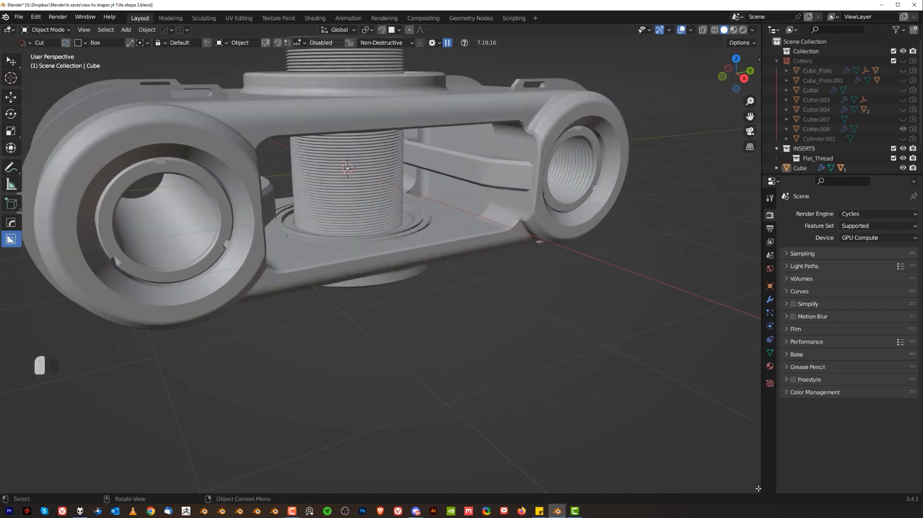
Split the 3D viewport into two stacked areas and turn the lower one into an Asset Browser
drag(759, 491, 529, 264)
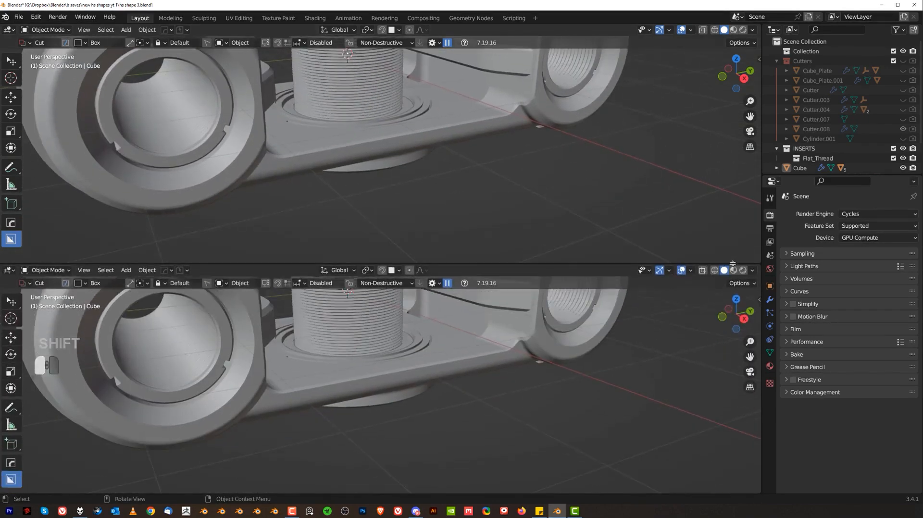
click(10, 270)
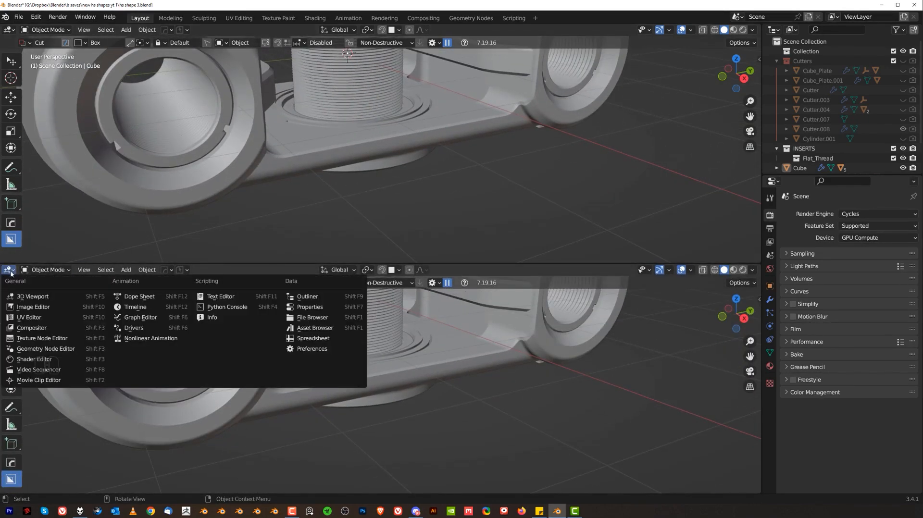
click(46, 360)
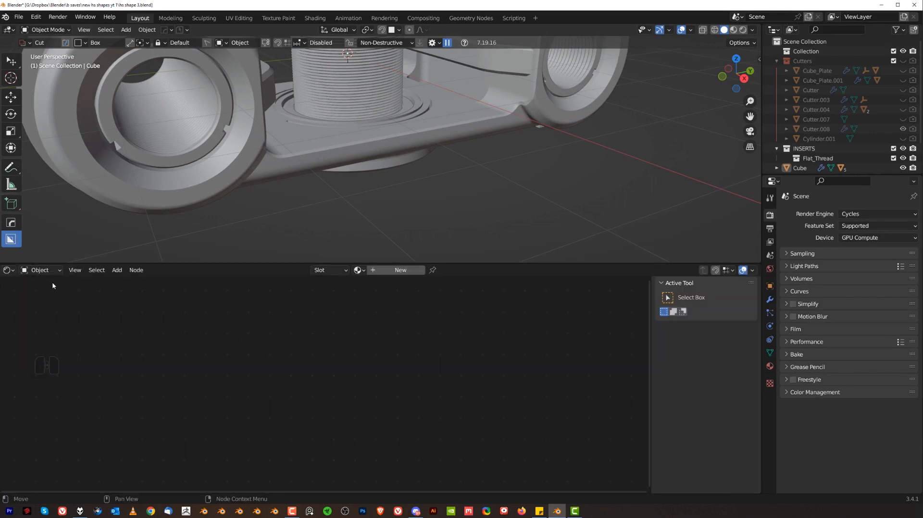
click(40, 270)
click(8, 270)
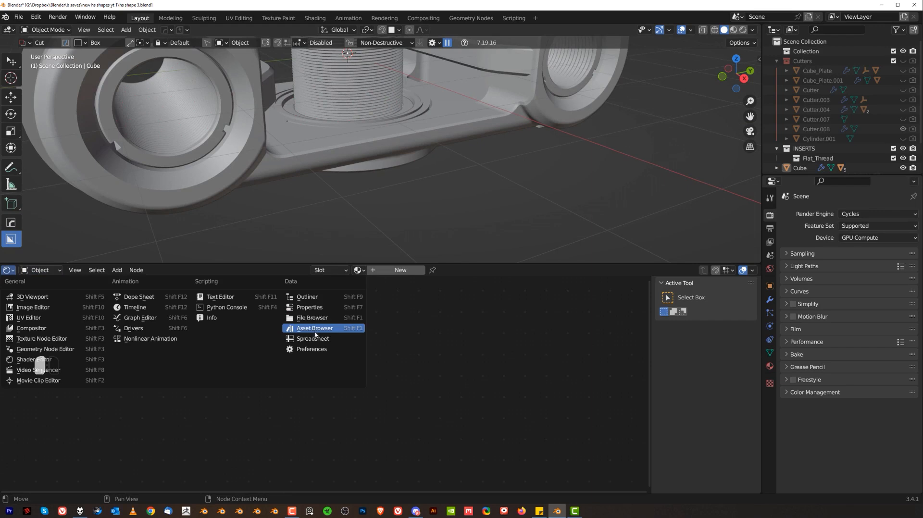
click(315, 329)
Switch the asset source from Current File to the User Library and show its Blender Bros Materials catalog
click(33, 287)
click(39, 298)
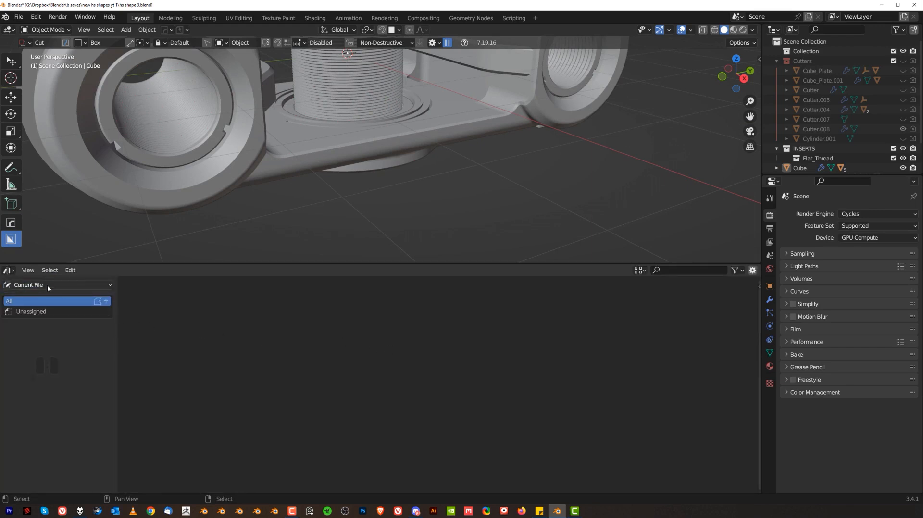
click(48, 287)
click(44, 313)
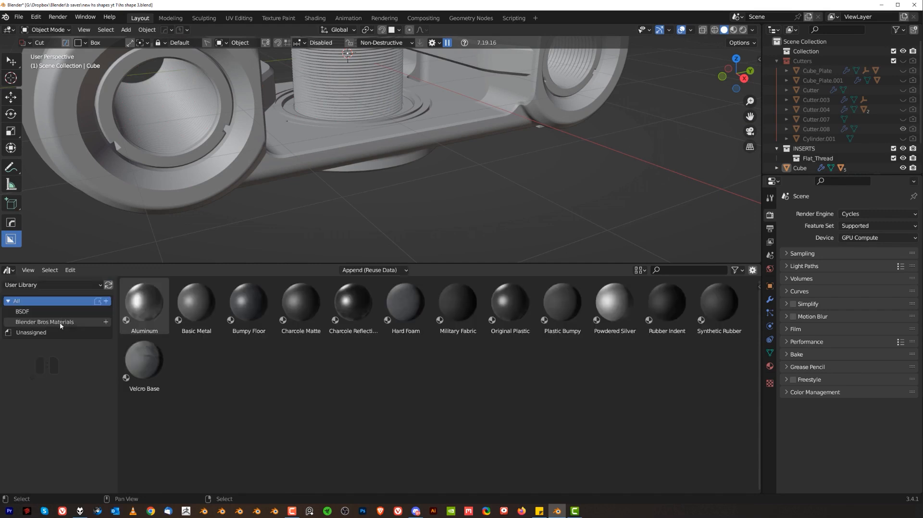
click(52, 322)
Add a plane at the world origin and scale it up by about 10.009 and again by about 3.685
scroll(346, 191, down, 6)
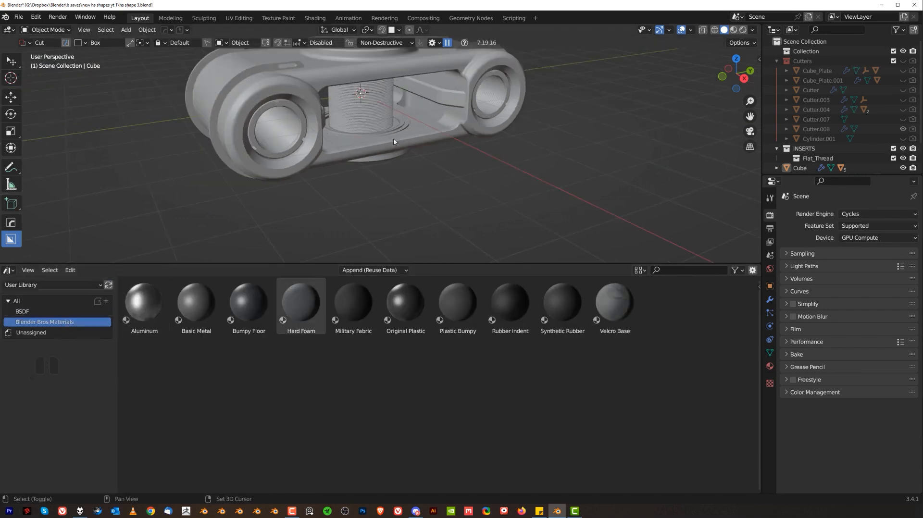
key(shift+a)
mouse_move(517, 177)
click(561, 201)
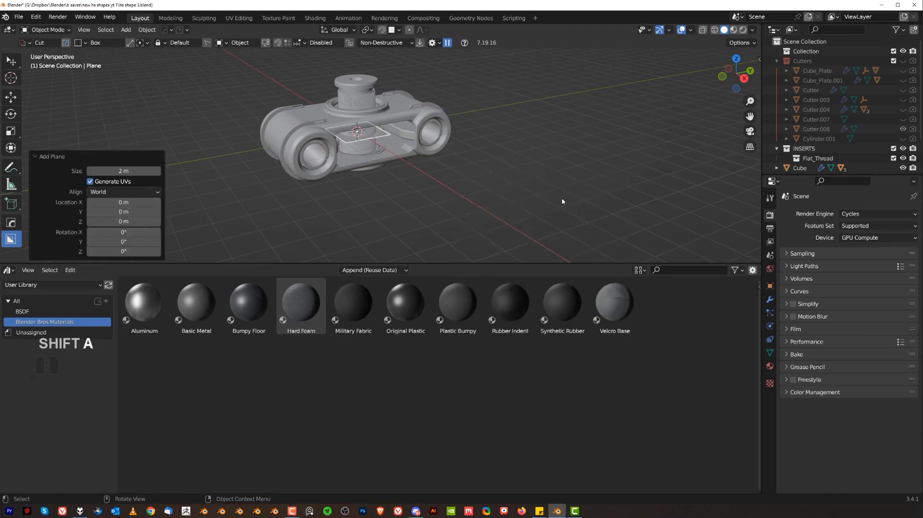
scroll(538, 197, down, 3)
key(s)
key(Return)
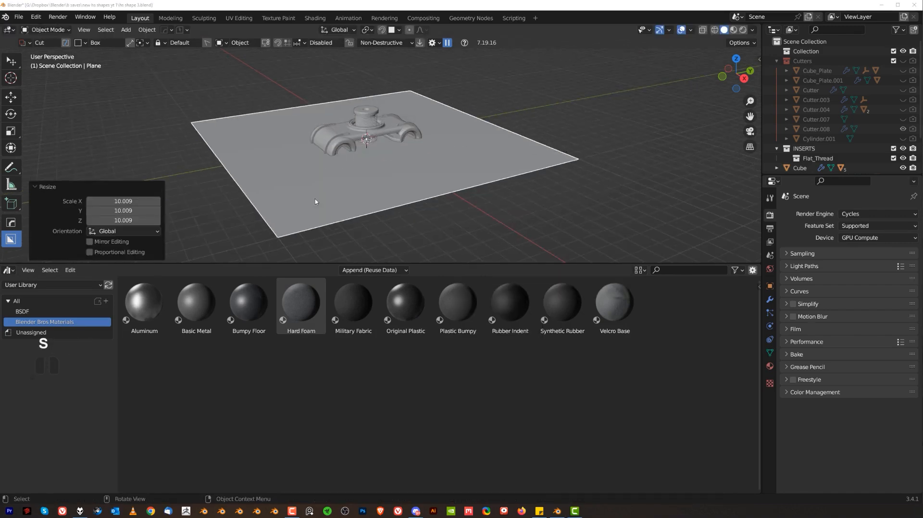
scroll(458, 139, down, 4)
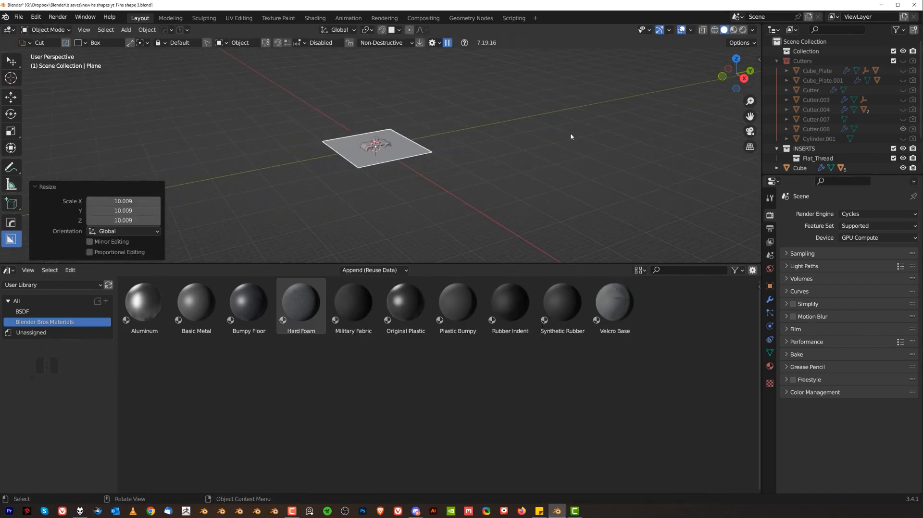
key(s)
click(27, 180)
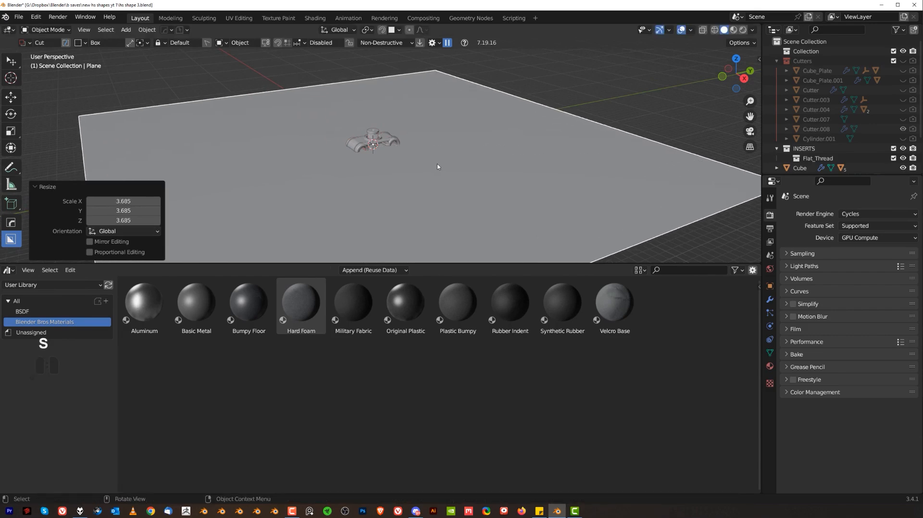
Lower the plane about 1.895 m along Z beneath the part and shrink the Asset Browser area
scroll(448, 142, up, 2)
key(g)
key(z)
click(458, 146)
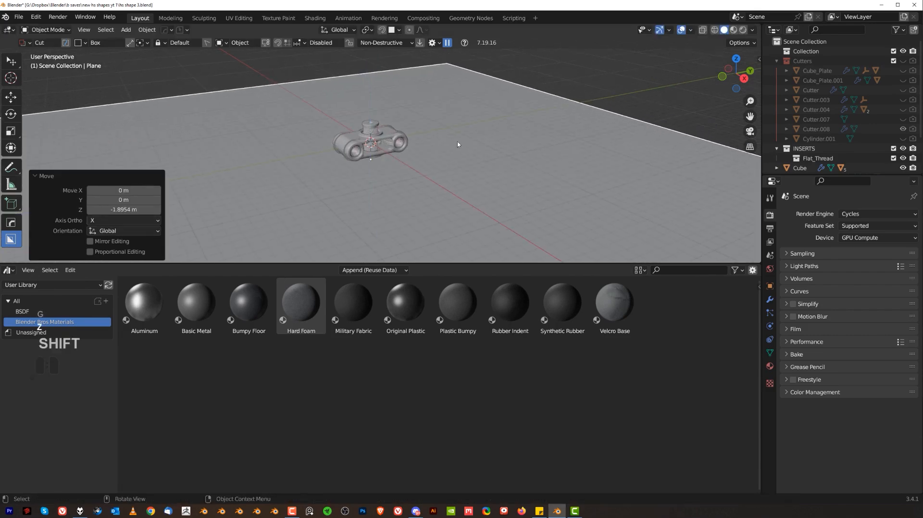
scroll(458, 146, up, 5)
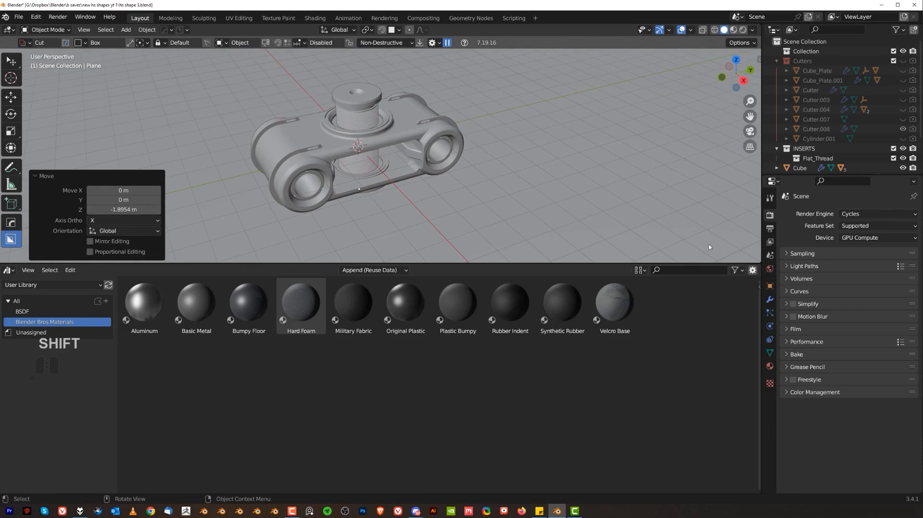
drag(606, 263, 553, 426)
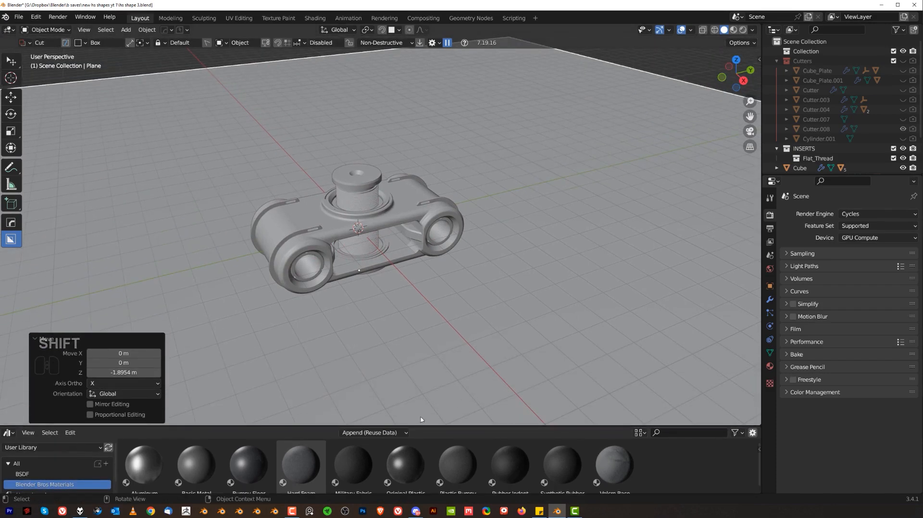
drag(286, 426, 286, 346)
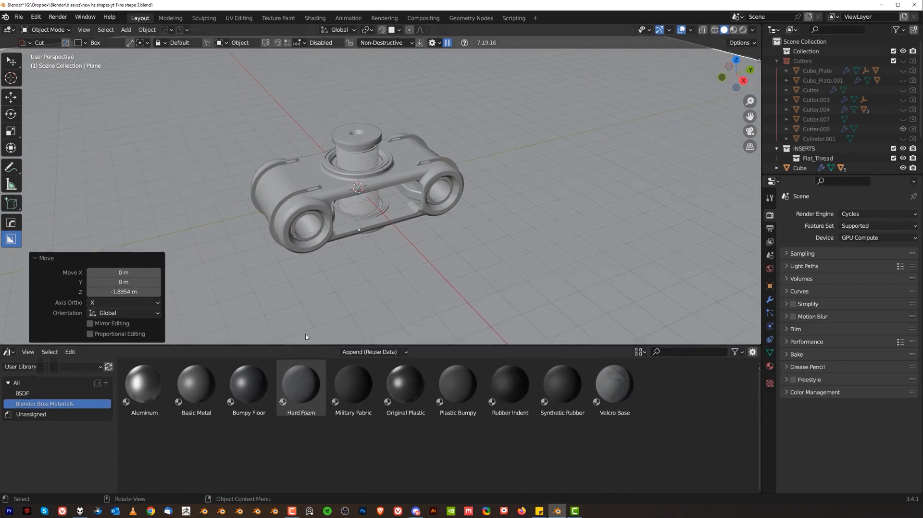
Assign the Aluminum material to the threaded inserts in the Cube's end openings and switch the viewport to rendered shading
scroll(404, 250, up, 5)
shift+middle_drag(404, 251, 303, 287)
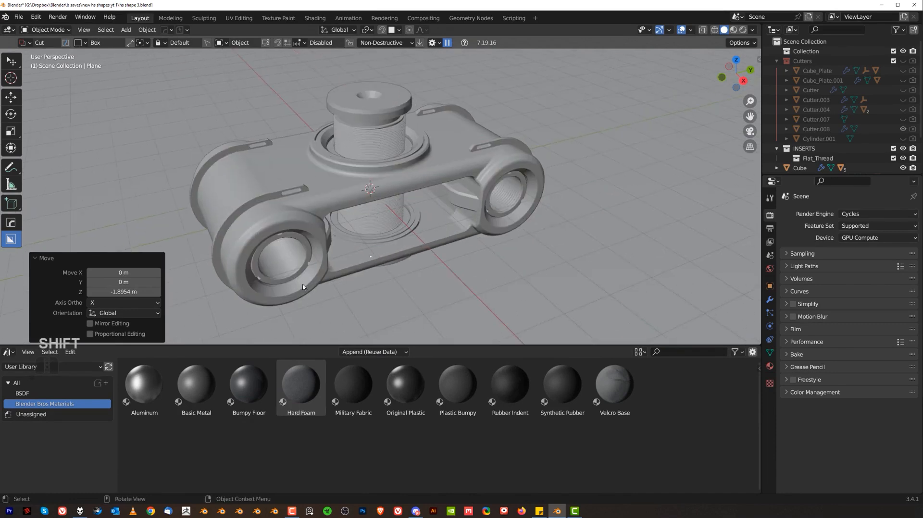
click(287, 260)
drag(144, 384, 291, 268)
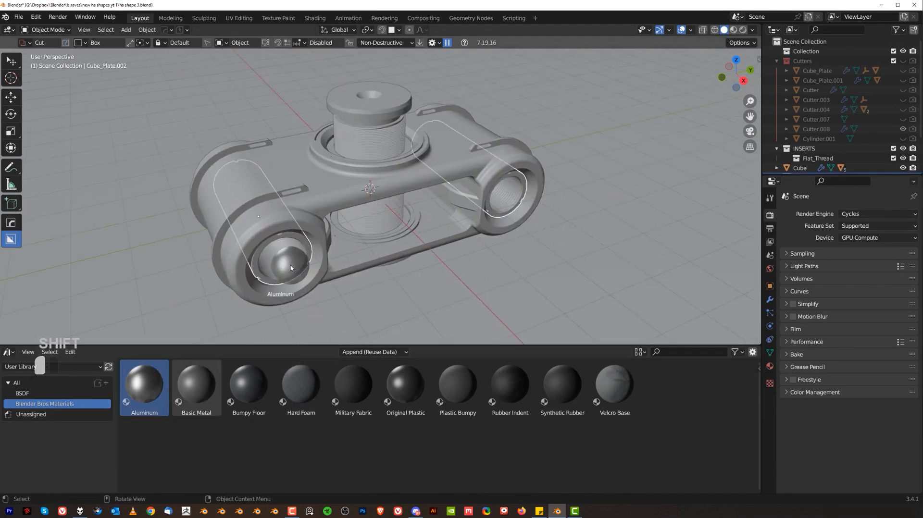
key(z)
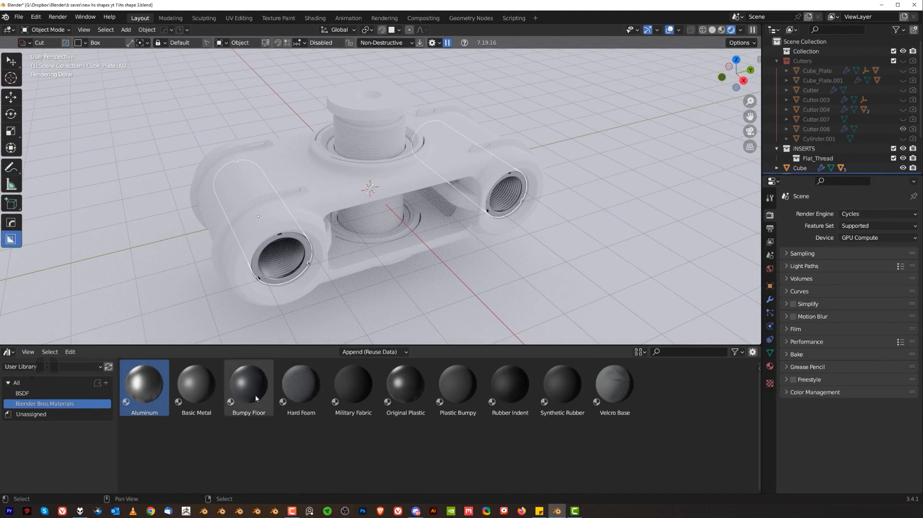
Assign the Bumpy Floor material to the ground plane and the Aluminum material to the threaded bolt
drag(259, 396, 552, 278)
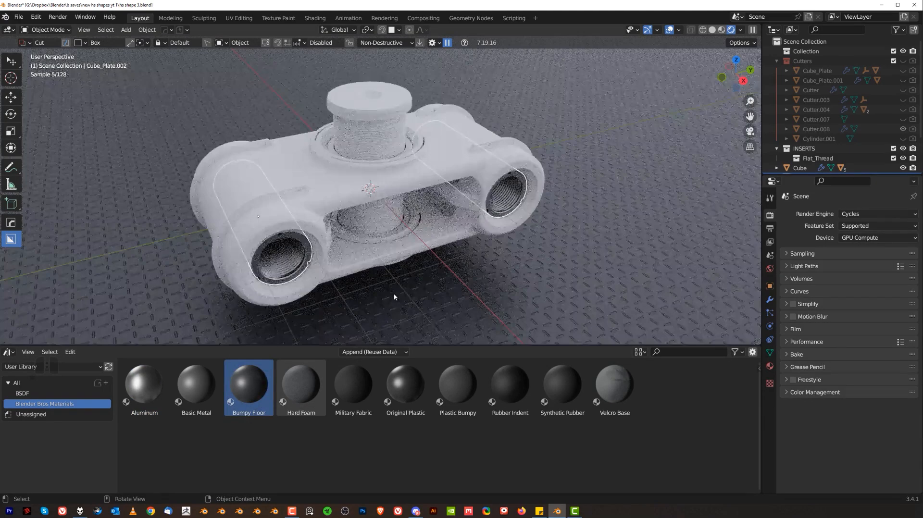
click(369, 225)
drag(144, 384, 377, 165)
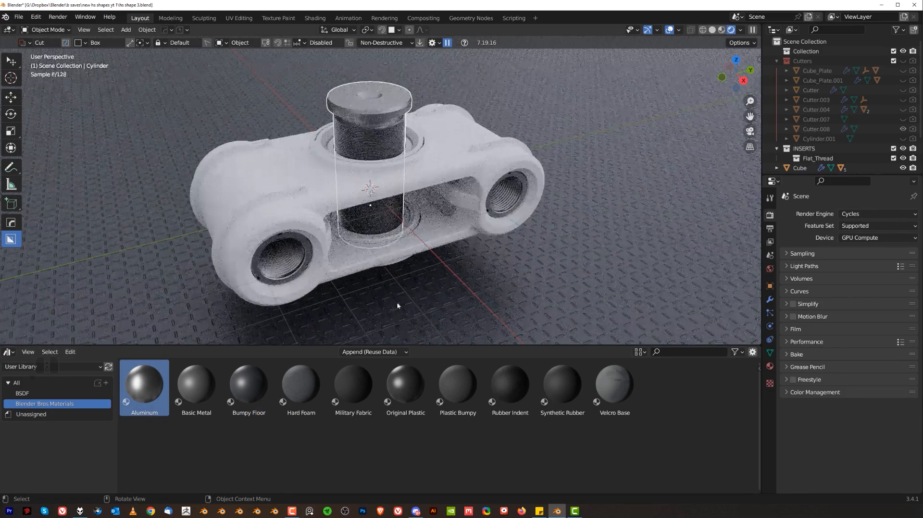
Assign the Basic Metal material to the Cube's main body
click(382, 268)
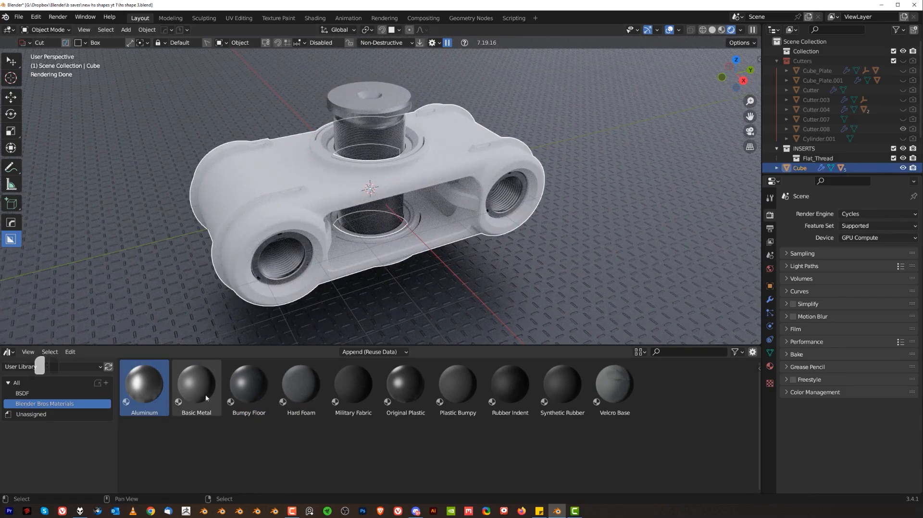
drag(206, 399, 335, 288)
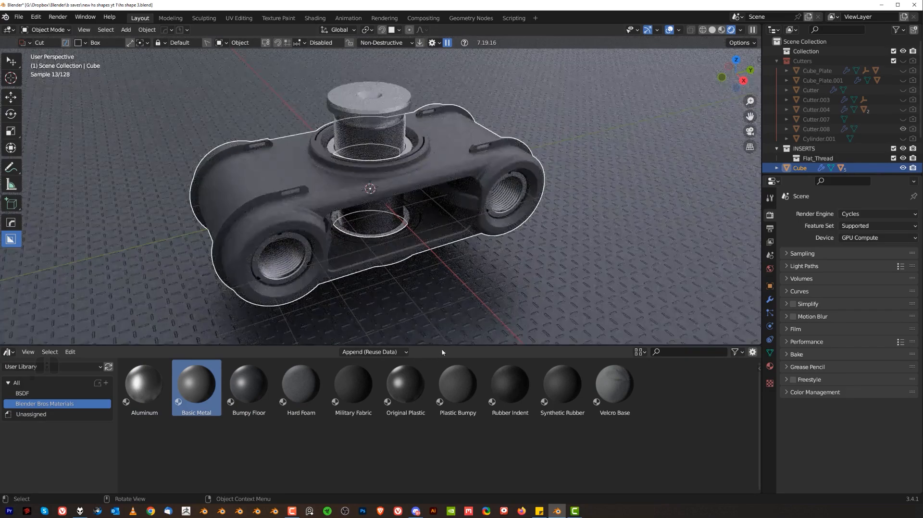
scroll(372, 210, up, 2)
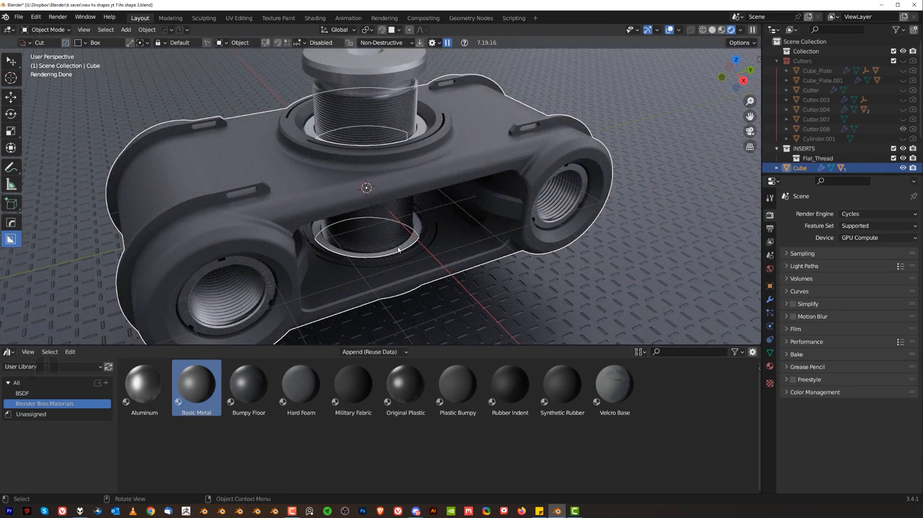
Assign the Original Plastic material to the insert surrounding the central bolt
click(401, 250)
shift+middle_drag(430, 279, 457, 304)
drag(406, 389, 411, 385)
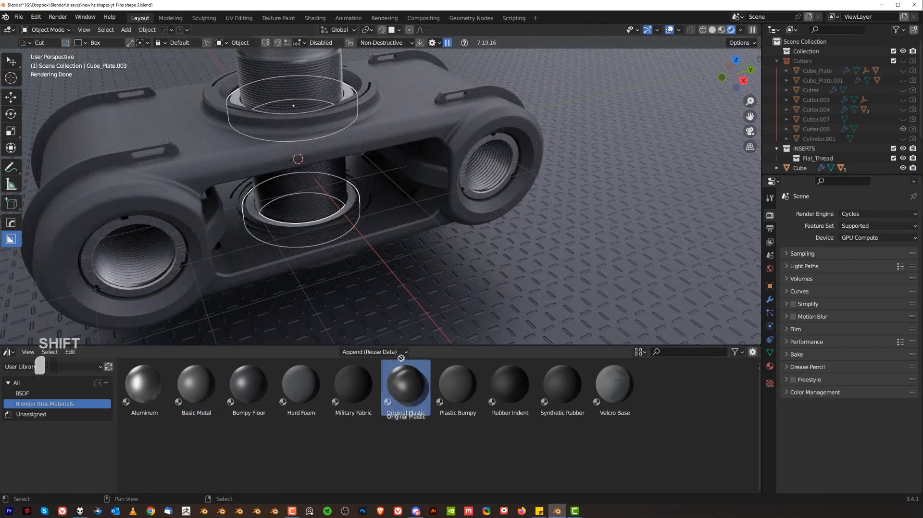
drag(347, 95, 354, 93)
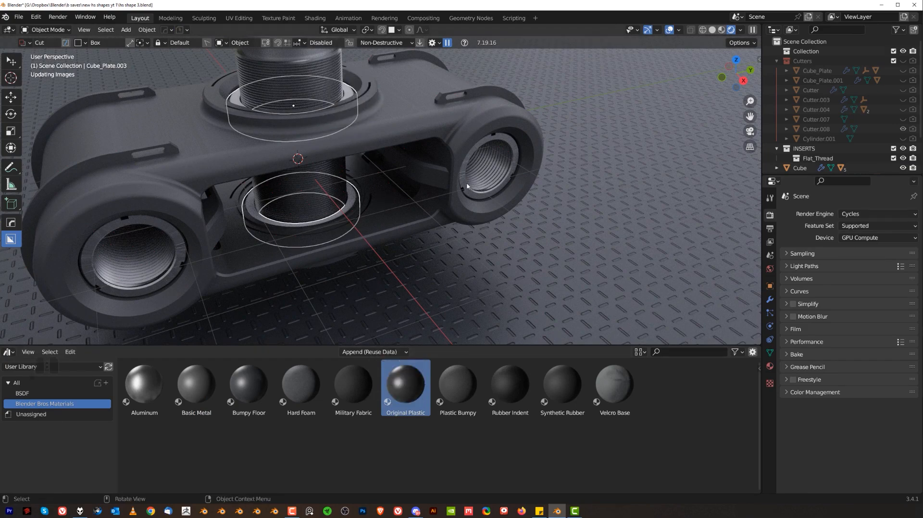
click(608, 210)
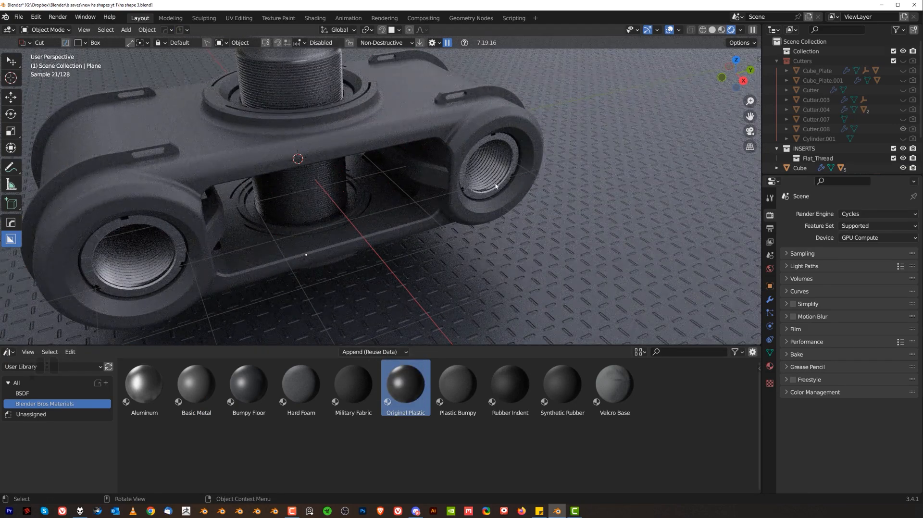
Select the central insert together with the bolt and copy the bolt's Aluminum material to the insert
middle_drag(607, 211, 441, 191)
scroll(453, 178, up, 3)
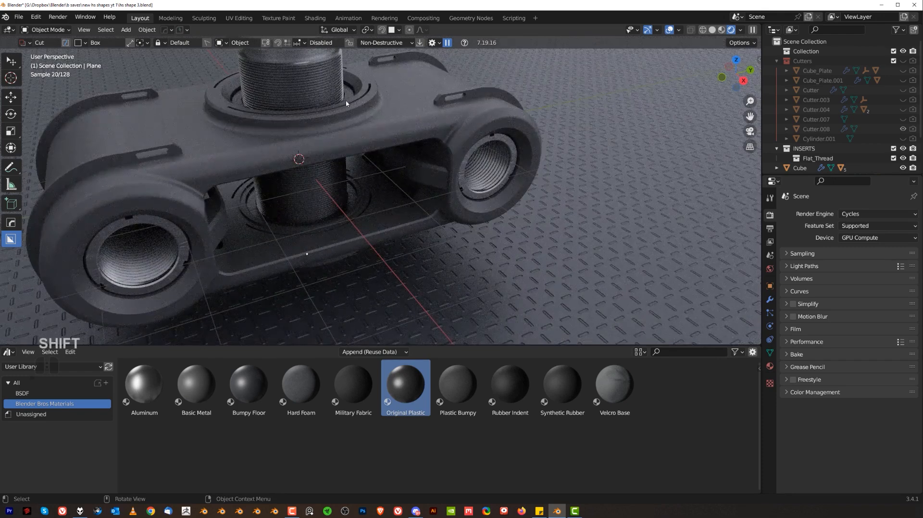
click(346, 101)
click(349, 99)
shift+click(316, 91)
click(771, 365)
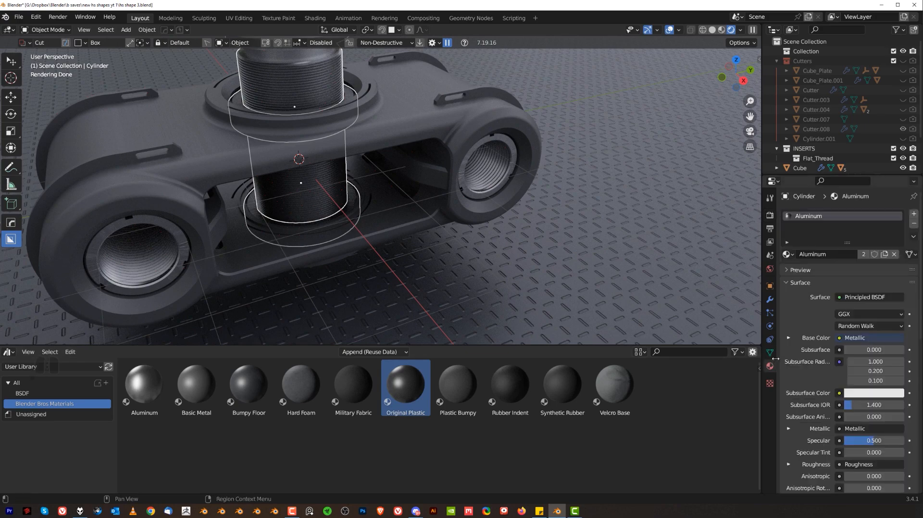
click(914, 236)
click(890, 258)
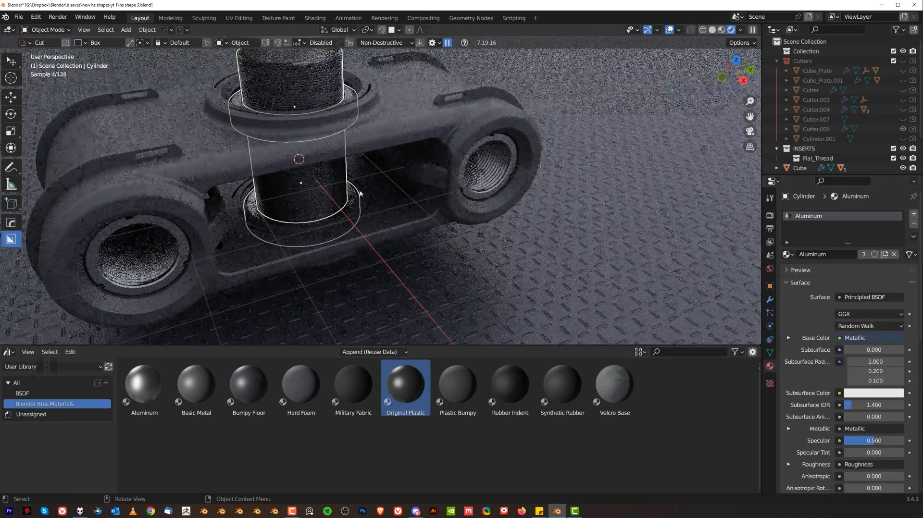
scroll(368, 201, down, 2)
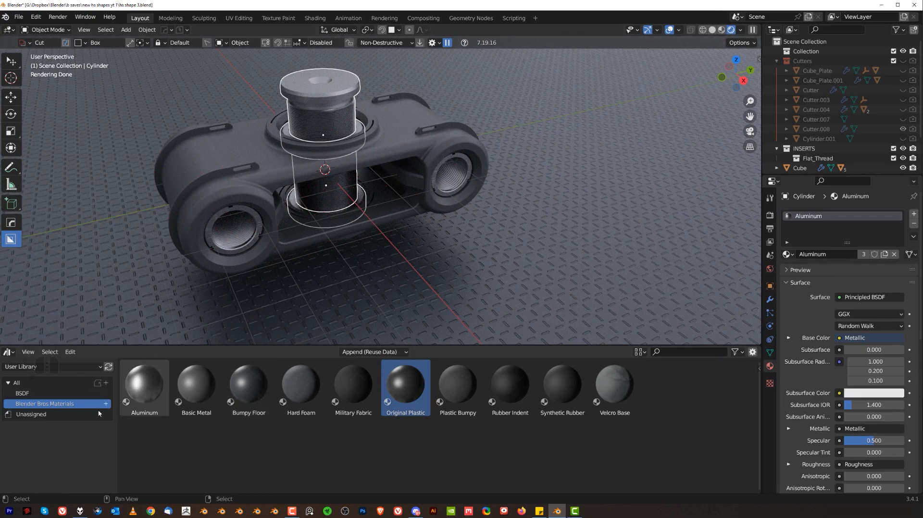
Select the ground plane and expand the 3D viewport over the Asset Browser area
scroll(356, 221, up, 3)
shift+middle_drag(356, 221, 384, 252)
click(660, 210)
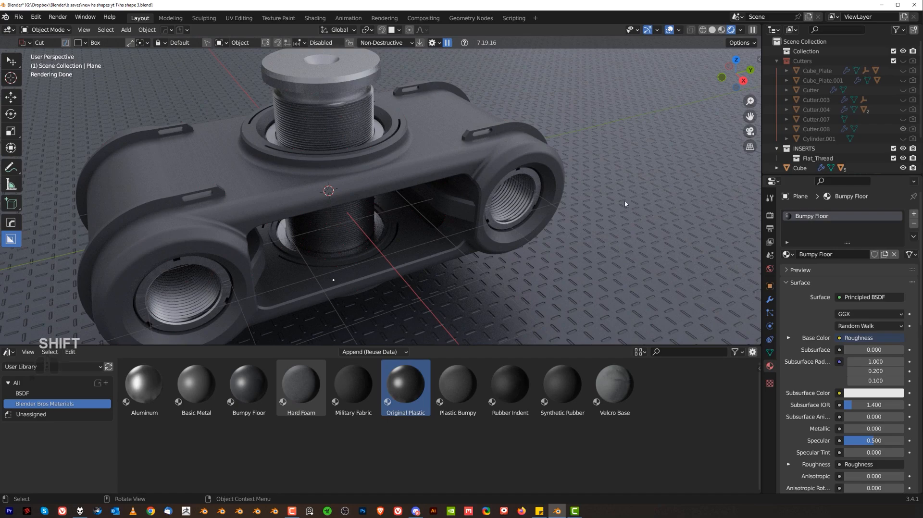
right_click(605, 225)
scroll(481, 207, down, 3)
alt+middle_drag(481, 207, 432, 221)
scroll(432, 221, up, 3)
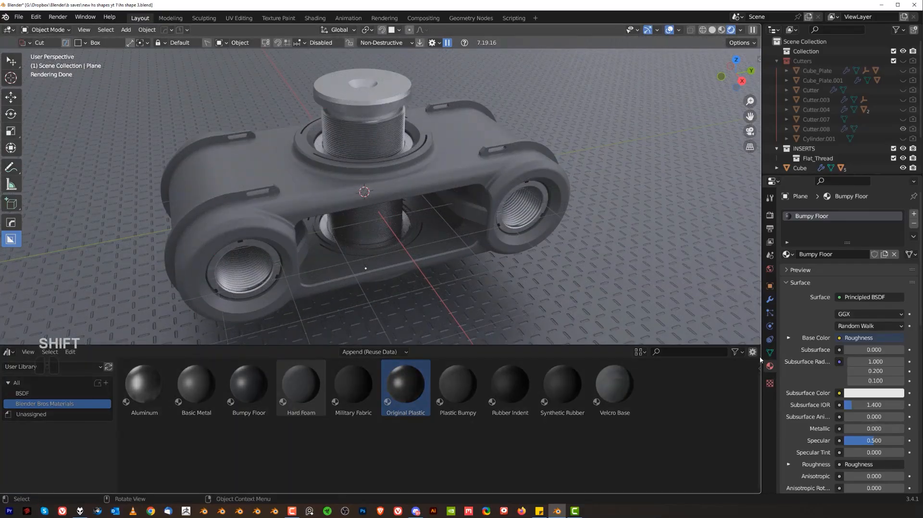
drag(758, 342, 758, 423)
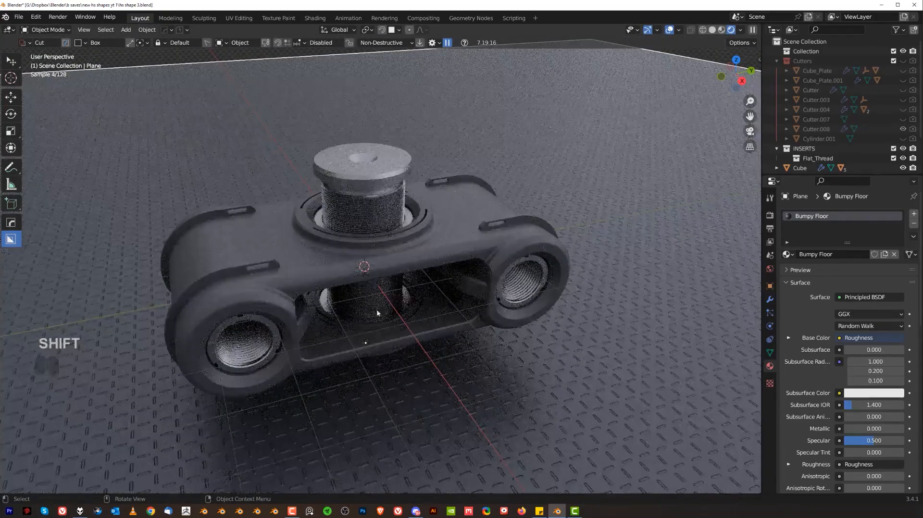
Select the bolt, save the file as the next version hs shape 4, and switch from the cutter to the selection tool
scroll(395, 295, up, 3)
alt+middle_drag(395, 294, 439, 185)
key(KP_5)
shift+click(406, 322)
scroll(407, 322, down, 2)
scroll(205, 153, up, 3)
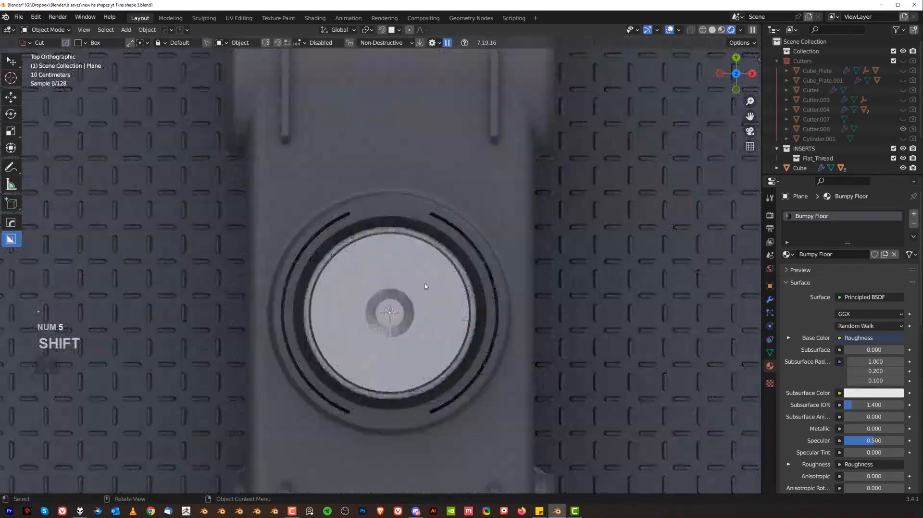
click(182, 30)
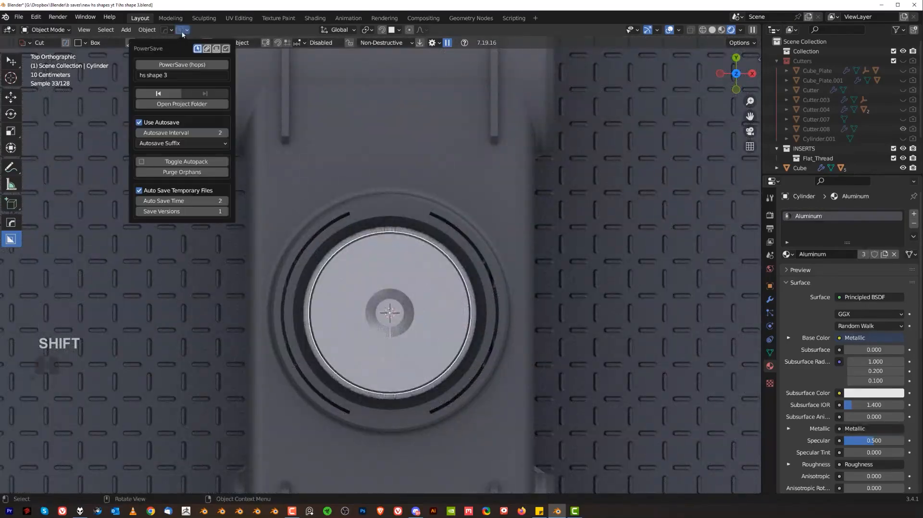
click(193, 64)
key(d)
key(w)
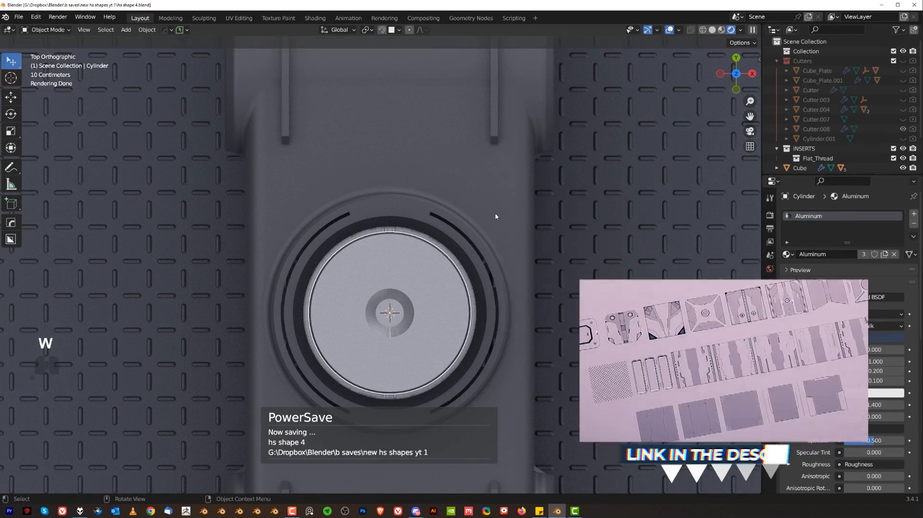
key(f)
key(d)
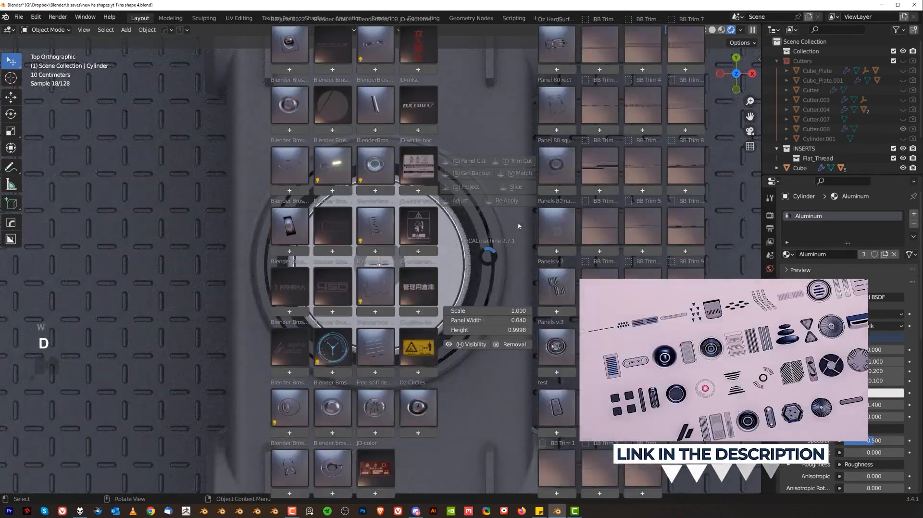
click(290, 44)
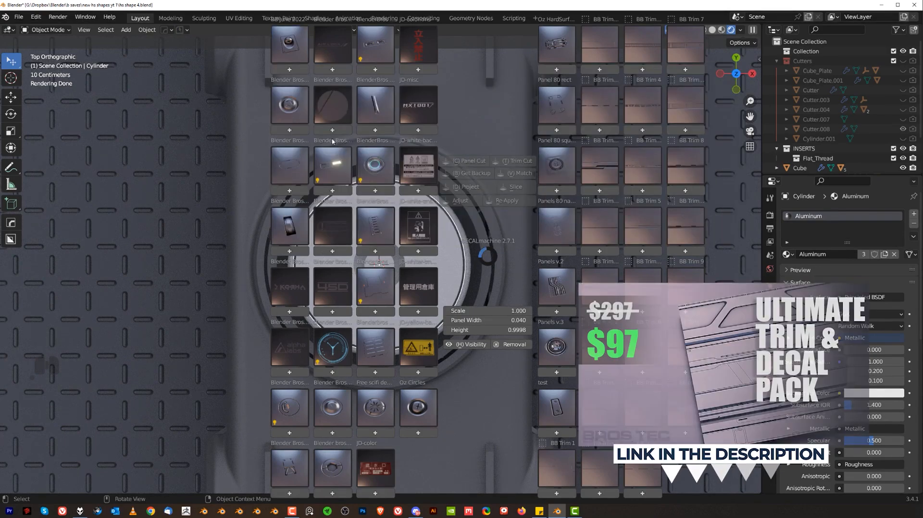
click(291, 166)
click(353, 217)
key(s)
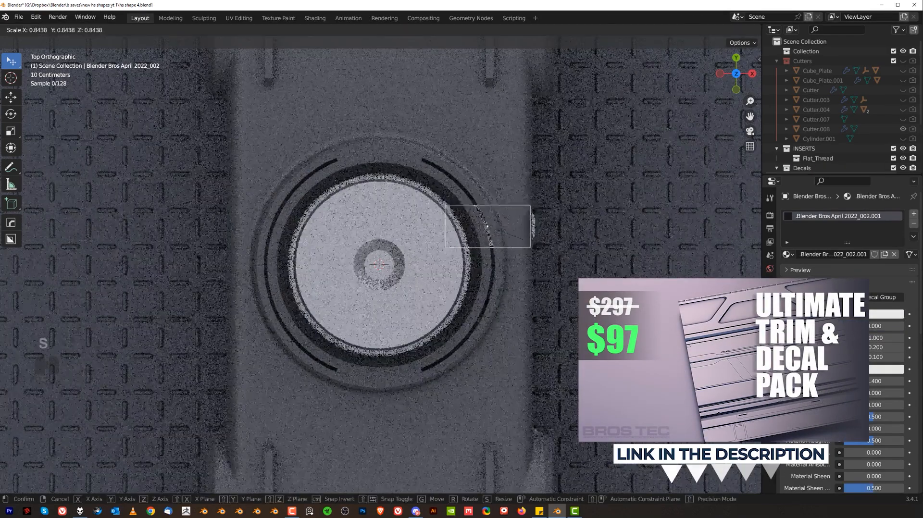
Insert decal 002 from the Blender Bros April 2022 library, scale it to 0.202, and place it between the bolt head's centre and rim
key(d)
click(292, 124)
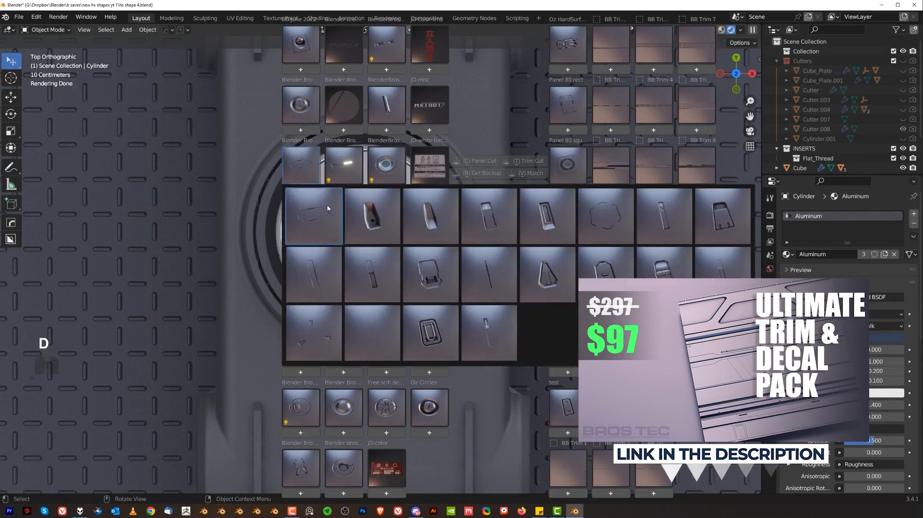
click(498, 231)
key(s)
click(527, 250)
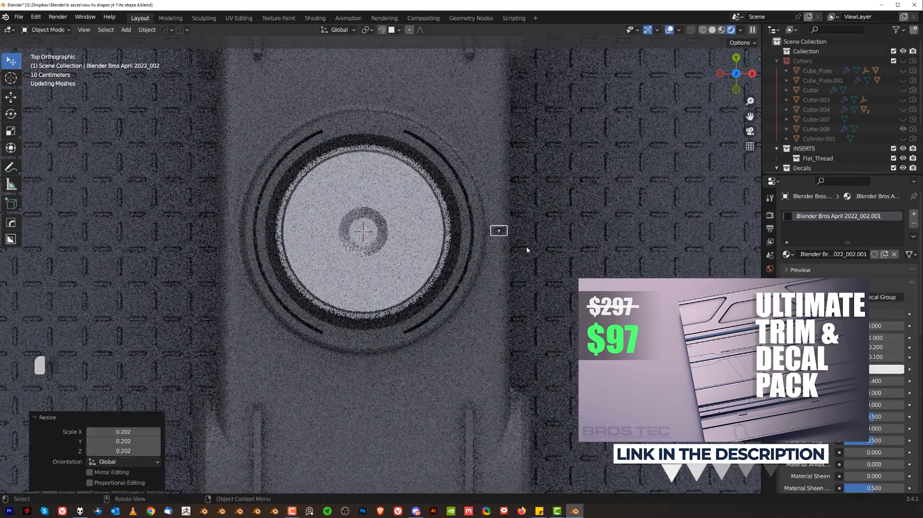
key(g)
click(468, 251)
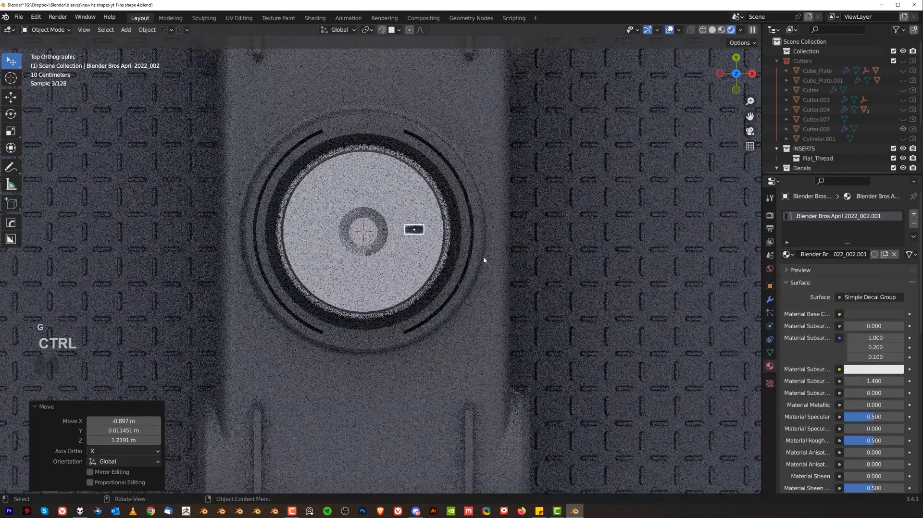
Rotate the decal about the 3D Cursor to a diagonal position on the bolt head and project it onto the bolt destructively
click(367, 30)
click(379, 51)
key(r)
click(481, 77)
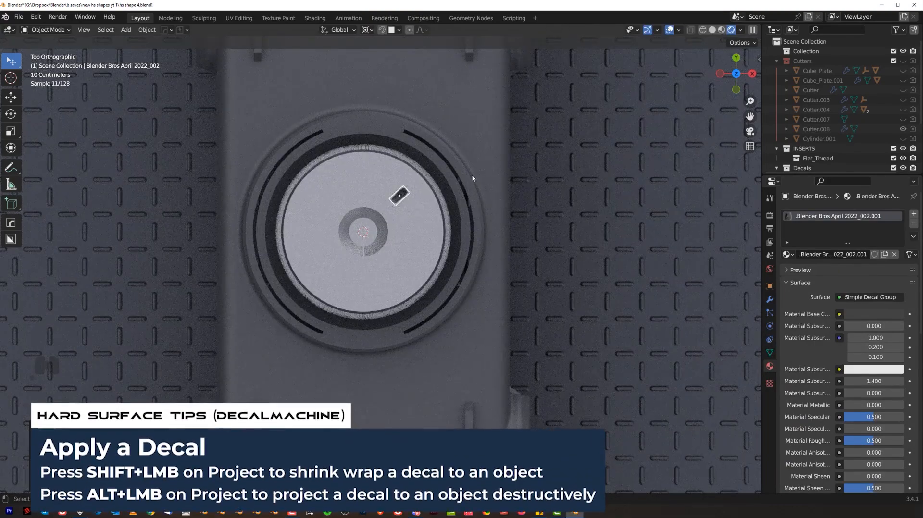
key(d)
alt+click(462, 185)
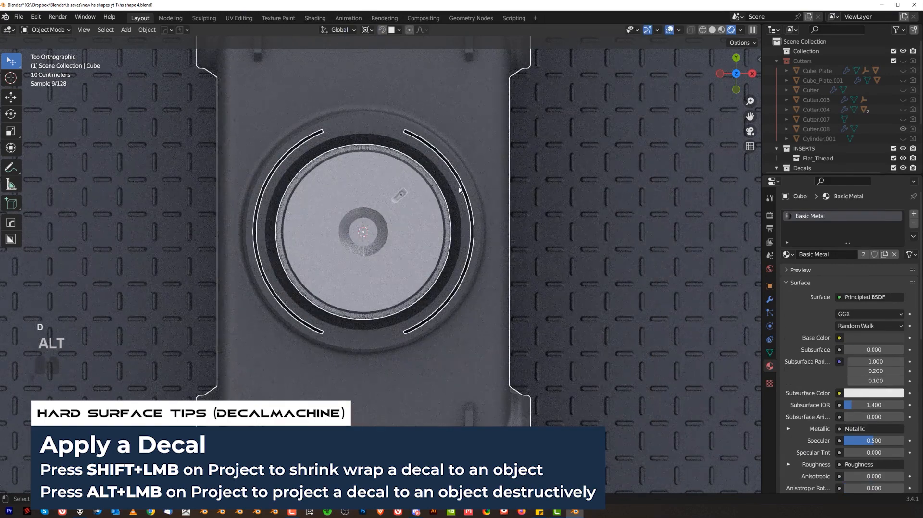
Create a radial array of three copies of the projected decal around the centre of the bolt head
key(q)
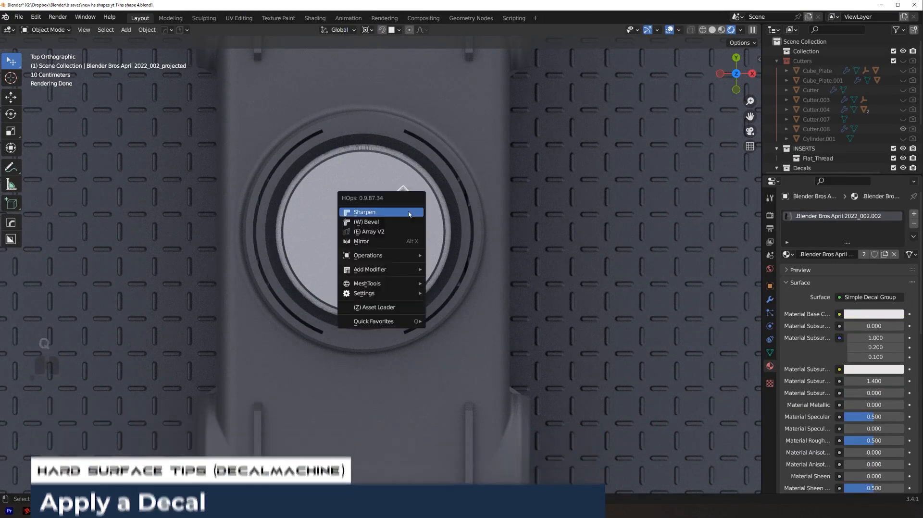
mouse_move(403, 284)
click(446, 340)
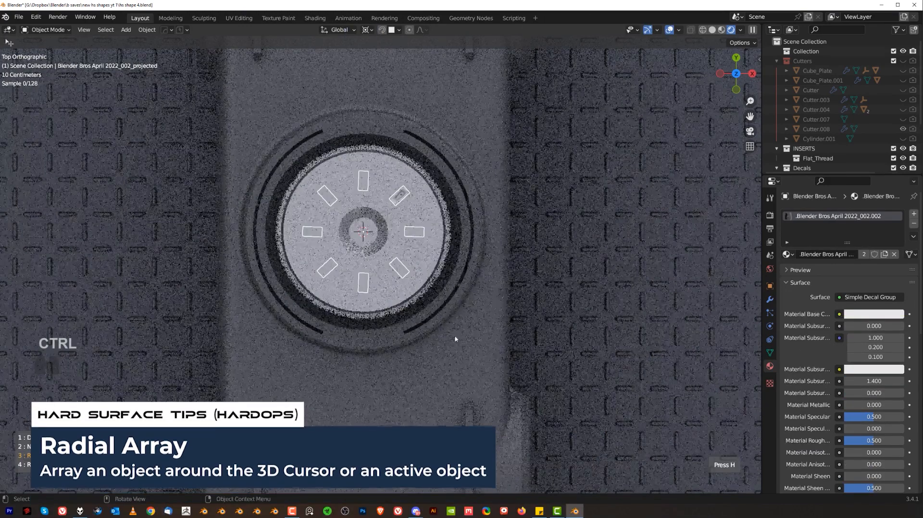
click(501, 283)
scroll(501, 283, down, 2)
click(534, 292)
shift+scroll(534, 292, down, 3)
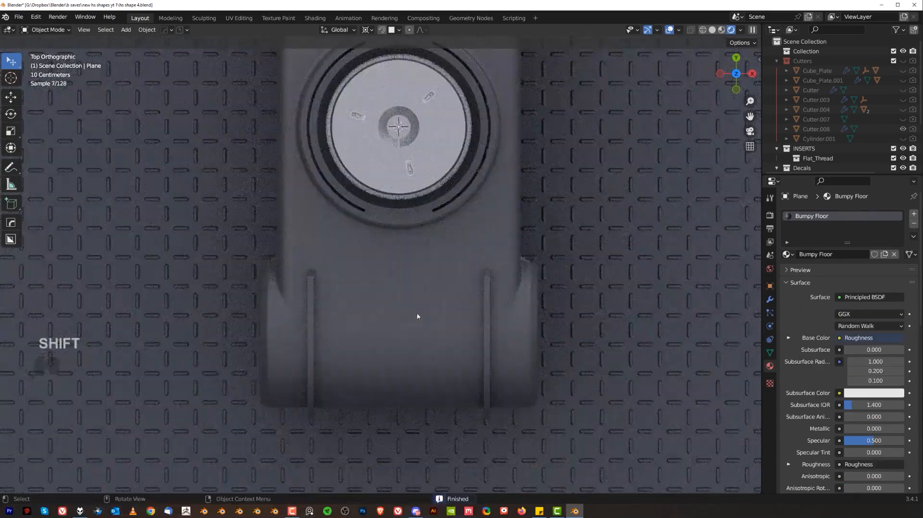
Insert decal 010 from the BlenderBros February 2021 library on the main body beside the bolt ring and scale it down
click(391, 255)
key(d)
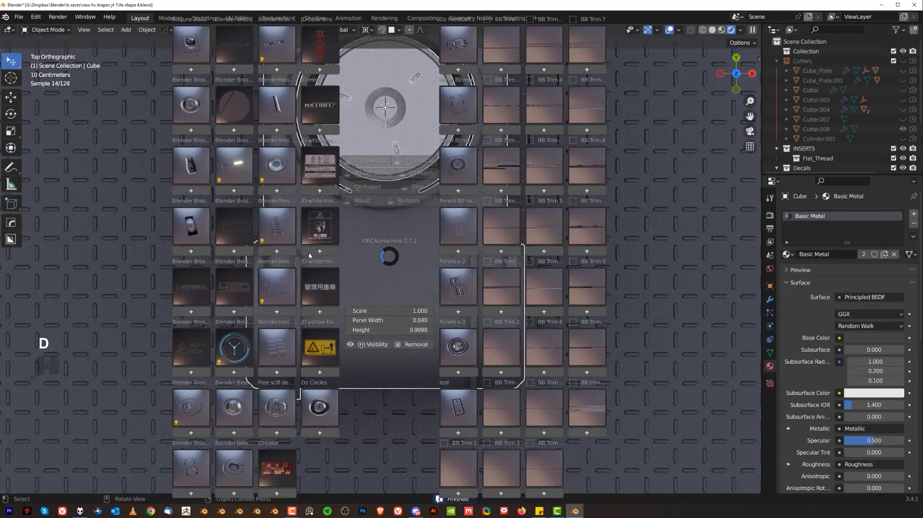
click(272, 44)
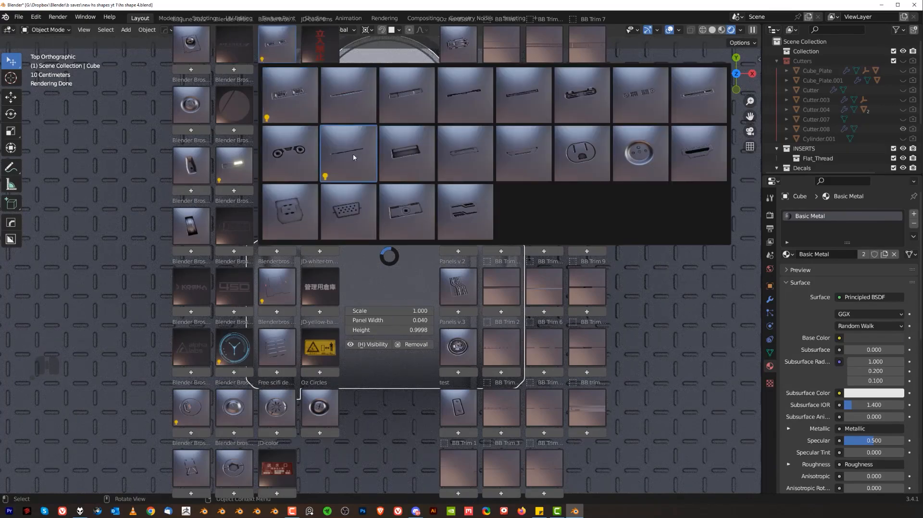
click(353, 153)
key(s)
click(386, 88)
Set the pivot point to Individual Origins and stretch the thin line decal along Y by a factor of 2.561
scroll(386, 87, down, 3)
click(366, 30)
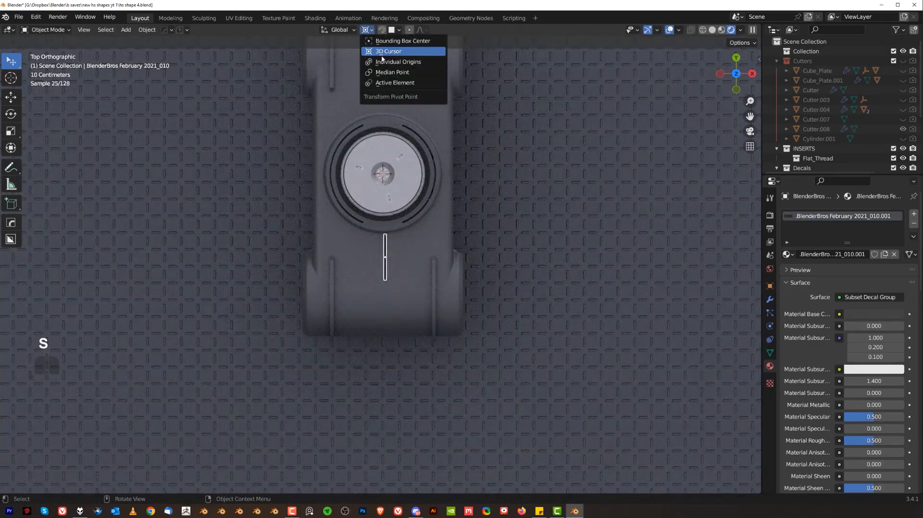
click(383, 61)
scroll(478, 210, up, 3)
key(s)
key(y)
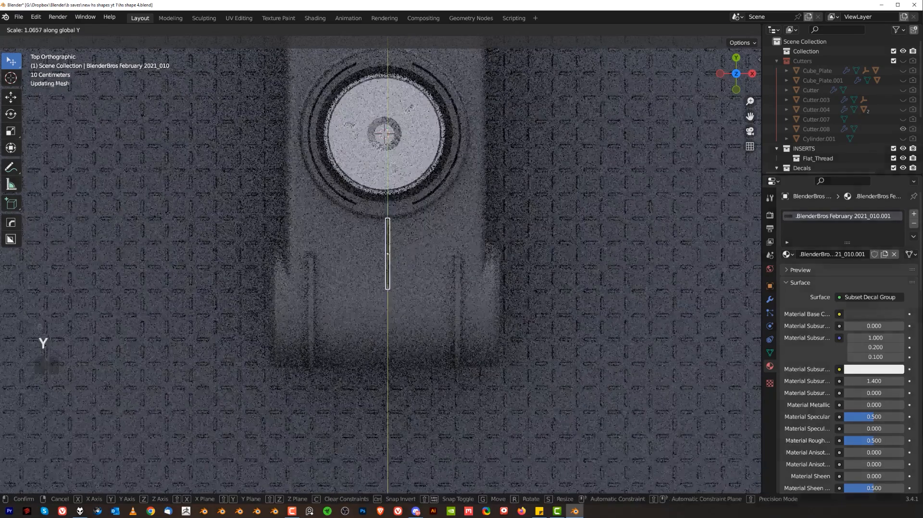
click(418, 262)
Move the line decal next to the raised slot on the body's end and reduce its size to fit there
key(g)
key(ctrl)
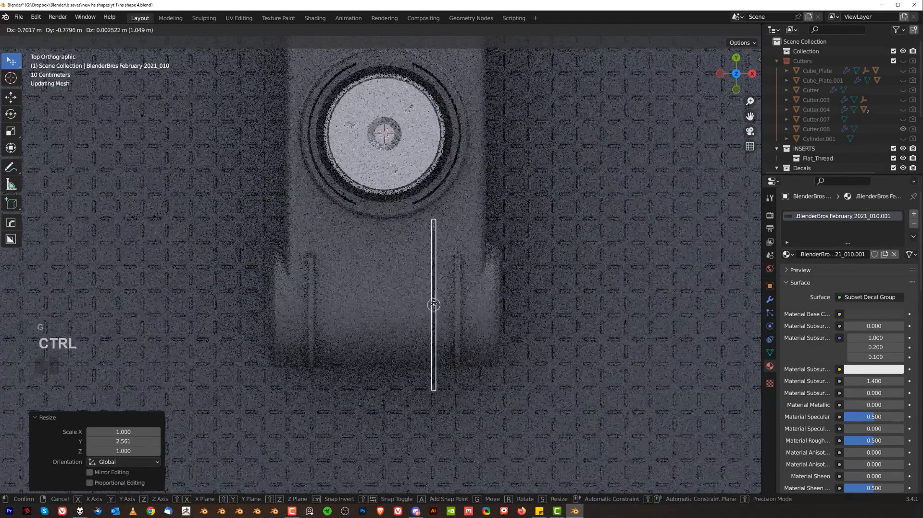
click(435, 295)
key(s)
click(435, 295)
key(g)
key(ctrl)
click(442, 295)
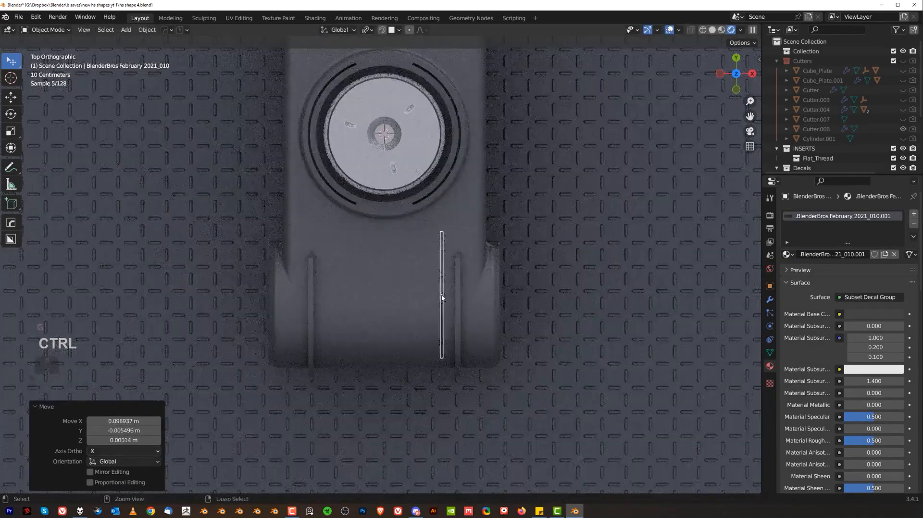
Project the line decal onto the body and mirror it across the body's X axis
key(d)
key(s)
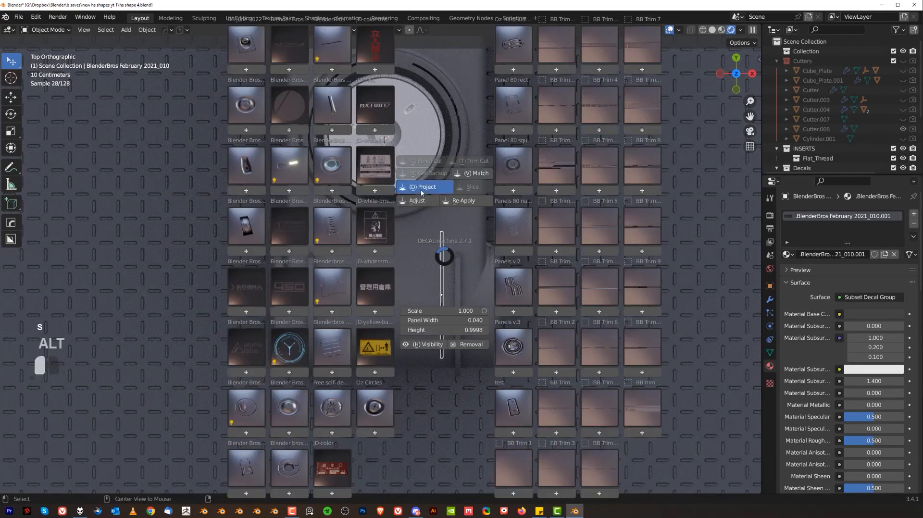
key(Escape)
shift+click(413, 269)
key(alt+x)
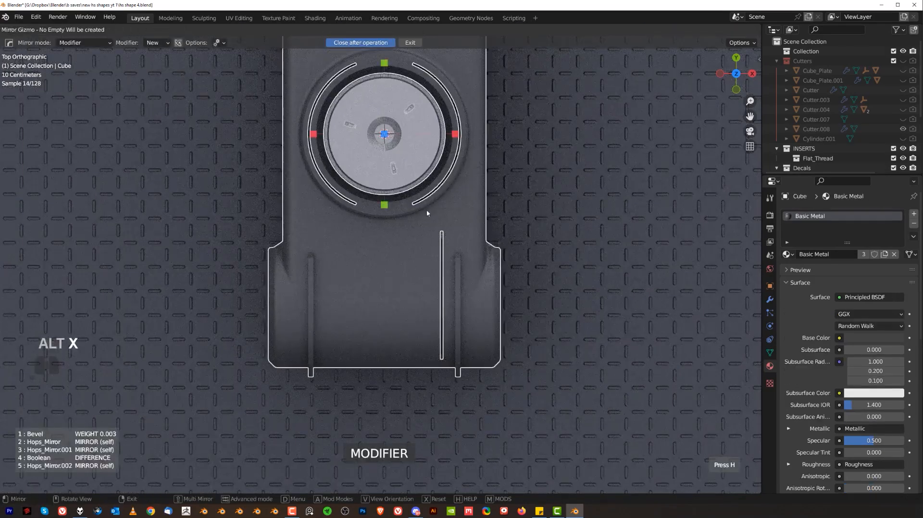
click(457, 135)
click(542, 154)
Insert the MODULAR decal from the Blender Bros Nov 2021 library on the body's end and scale it to 0.416
scroll(488, 211, down, 2)
middle_drag(487, 209, 442, 149)
key(KP_5)
scroll(387, 166, up, 2)
shift+middle_drag(387, 166, 416, 213)
scroll(336, 303, up, 1)
click(353, 294)
key(d)
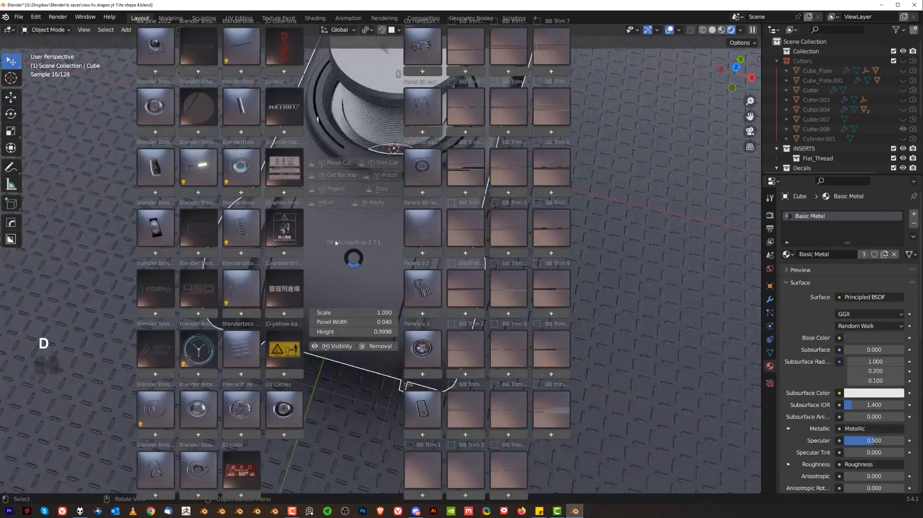
click(203, 234)
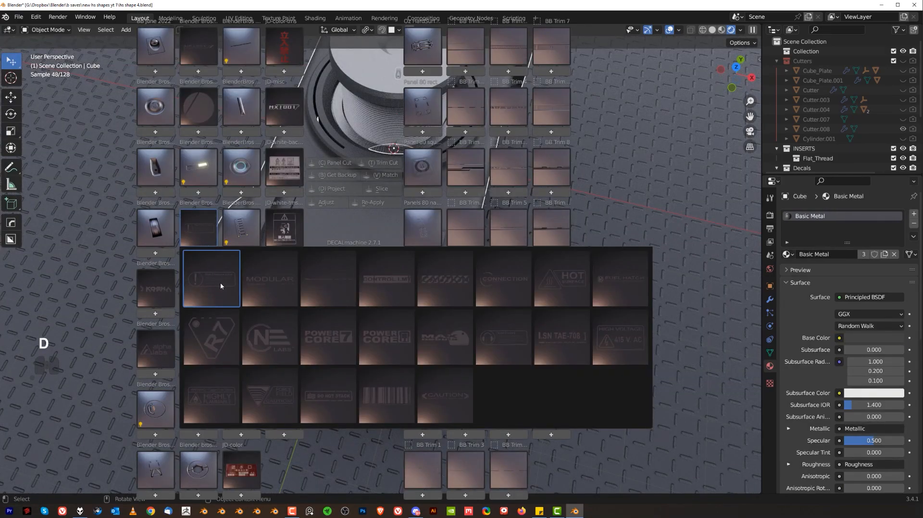
click(258, 285)
key(s)
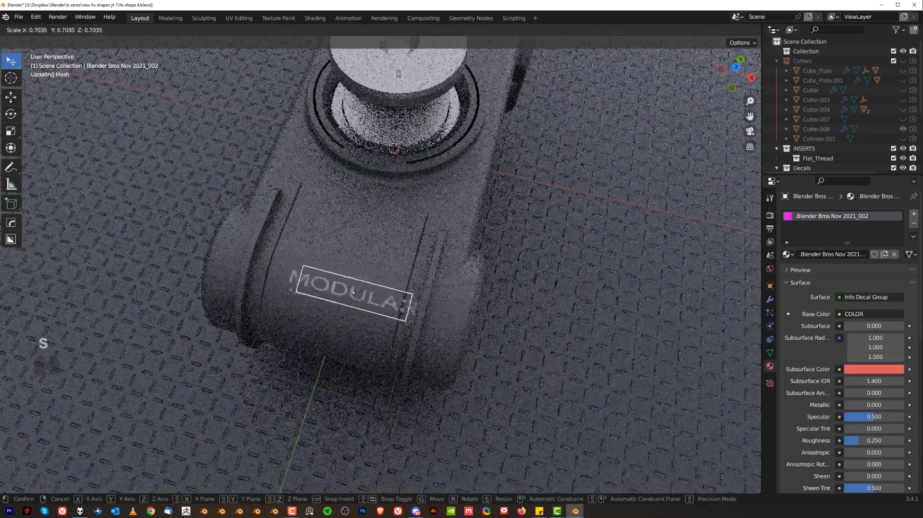
click(354, 293)
Move the MODULAR decal closer to the bolt ring, beside one of the lines, and project it onto the body
key(g)
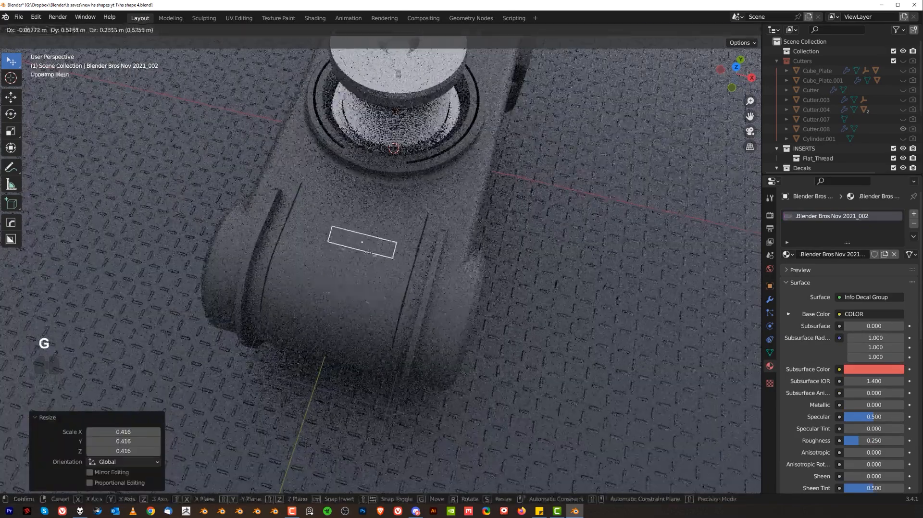
click(382, 222)
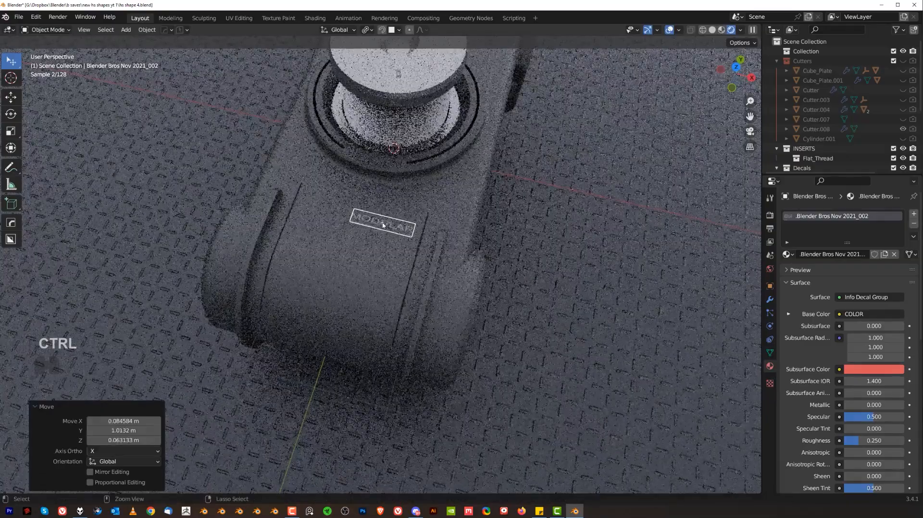
key(d)
alt+click(354, 187)
click(354, 187)
Insert the G5 VALVE decal from the Blender Bros October 2021 library on the body's opposite end and scale it down
scroll(432, 181, down, 4)
middle_drag(468, 177, 332, 162)
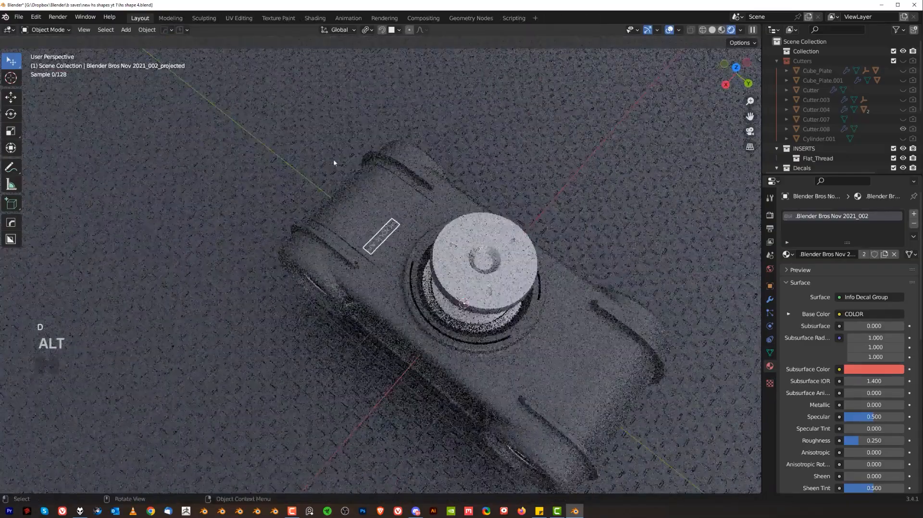
shift+middle_drag(524, 361, 399, 286)
scroll(404, 290, up, 2)
click(404, 289)
key(d)
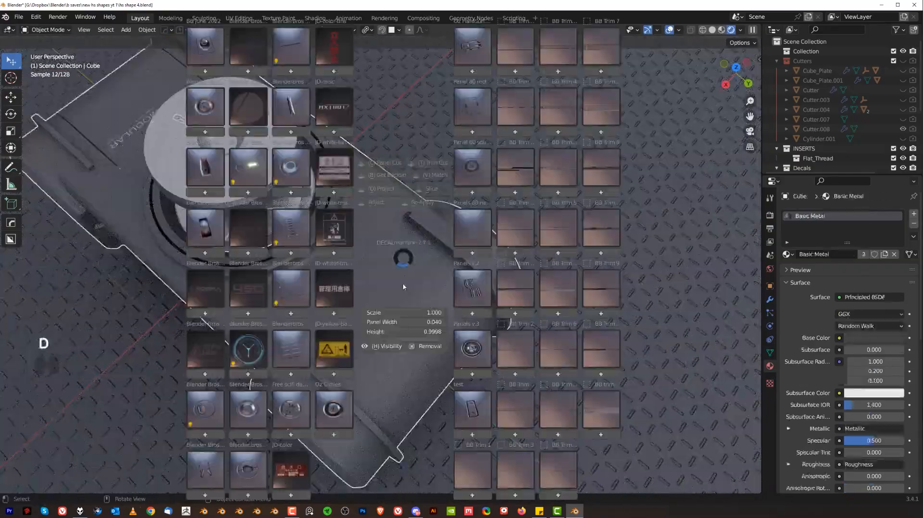
click(247, 284)
click(668, 398)
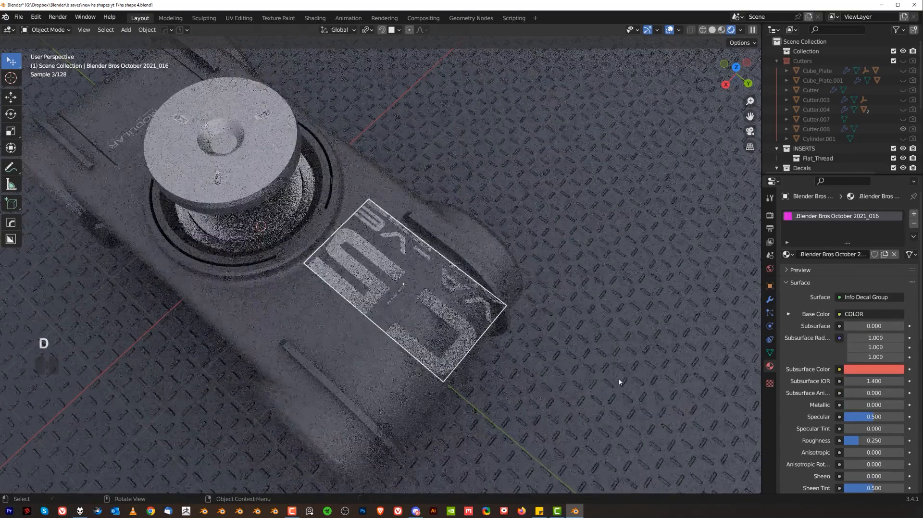
click(407, 289)
Rotate the G5 VALVE decal with Adjust so it reads the other way round and move it beside the nearby slot
key(d)
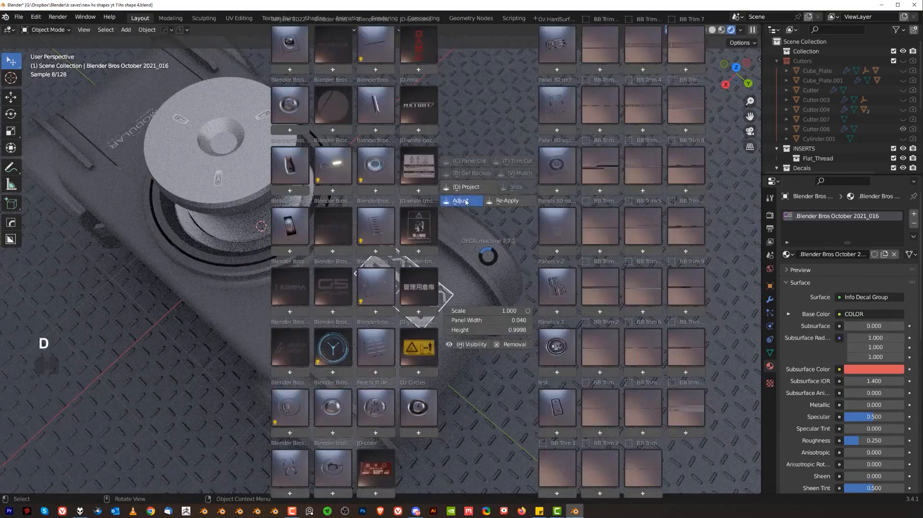
click(465, 201)
key(g)
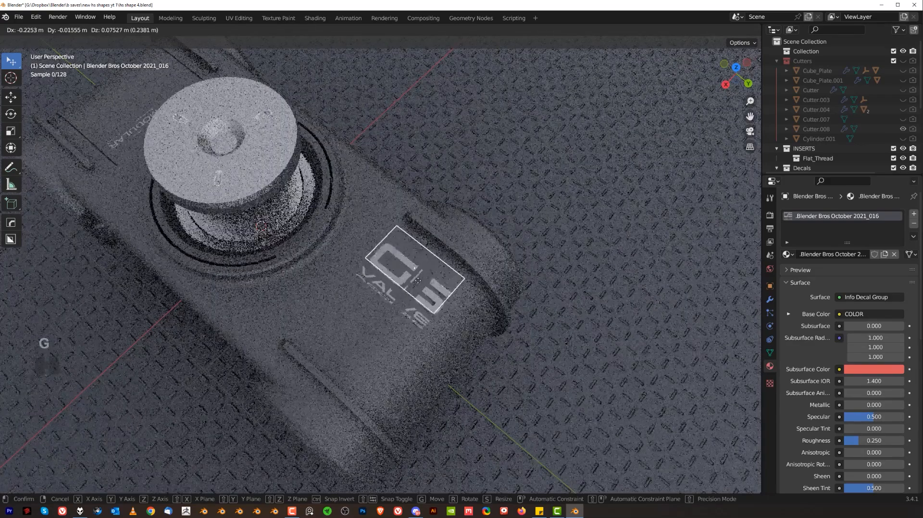
ctrl+click(420, 271)
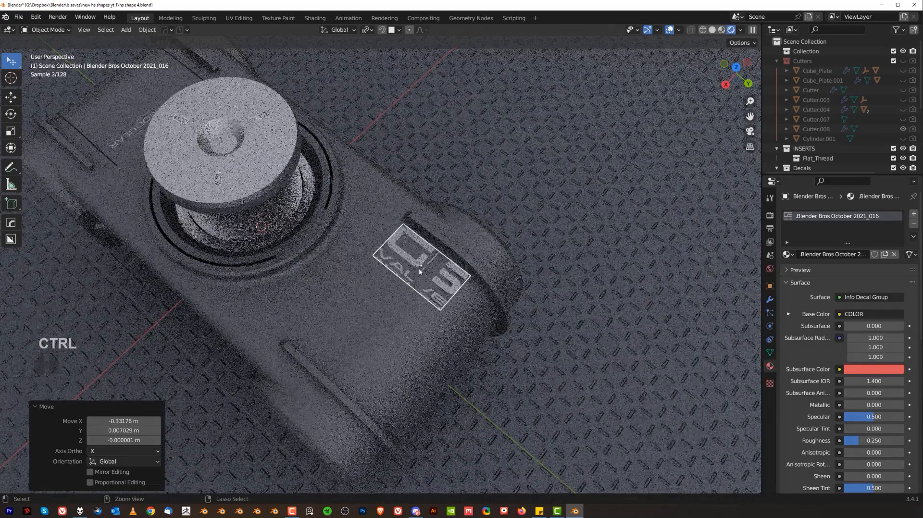
key(g)
ctrl+click(418, 271)
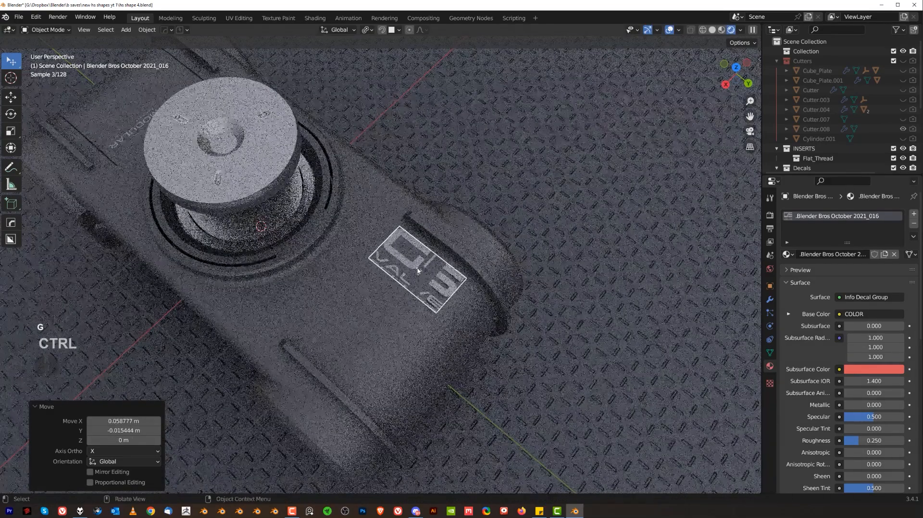
Project the G5 VALVE decal onto the body destructively and select the body again
key(d)
alt+click(392, 191)
scroll(367, 264, down, 3)
click(367, 264)
scroll(367, 264, up, 3)
shift+middle_drag(309, 313, 369, 270)
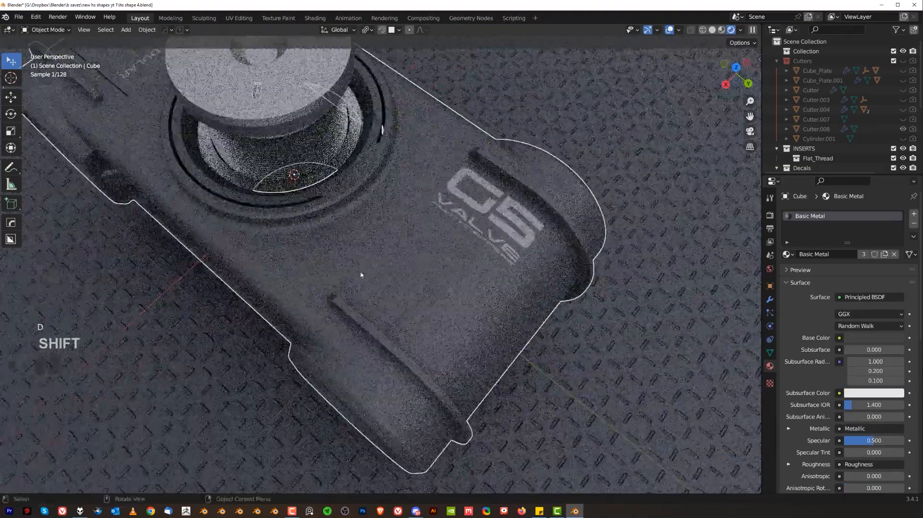
Insert the Blender Bros April 2022_002 decal on the body's long front side, scale it to about 0.134 and place it along the upper beam
middle_drag(324, 294, 399, 291)
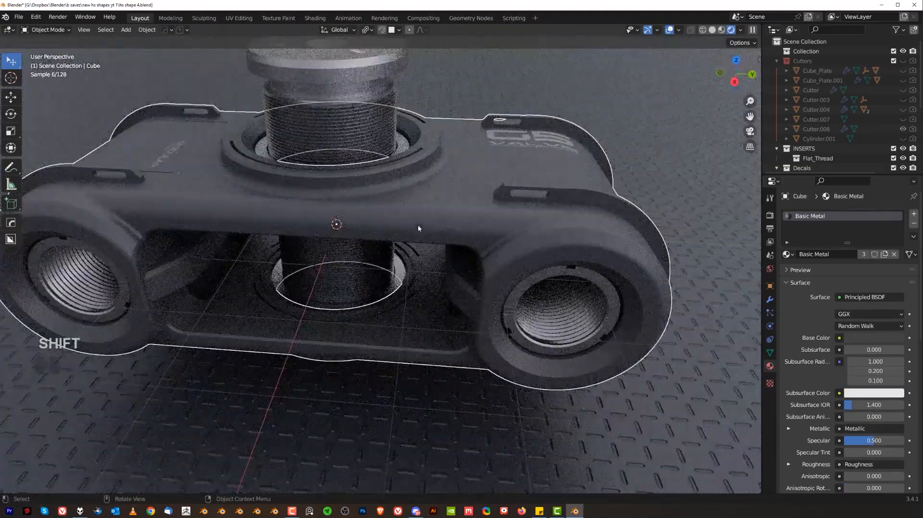
key(d)
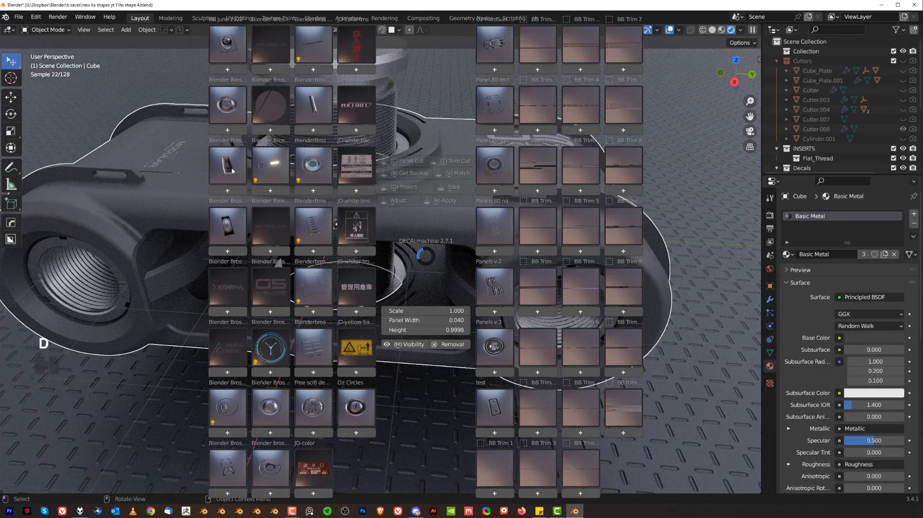
click(224, 192)
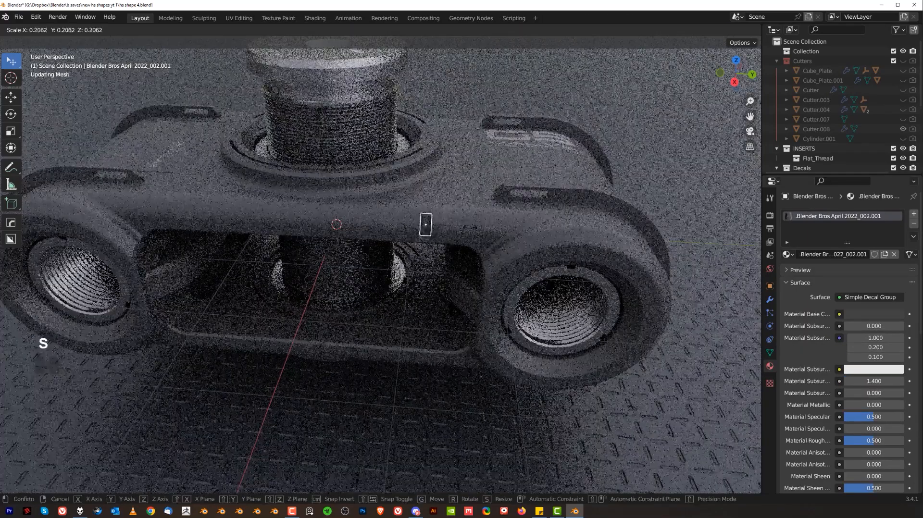
click(408, 228)
key(g)
key(ctrl)
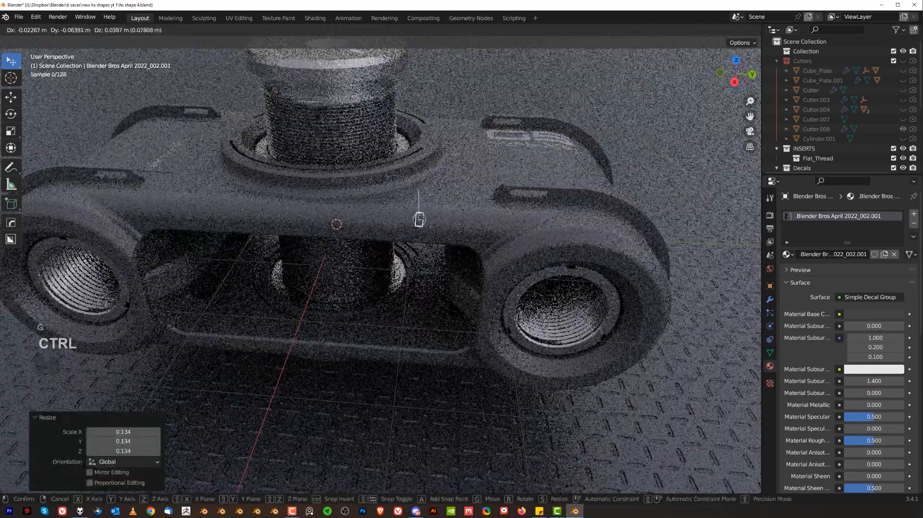
click(451, 223)
Mirror the small April 2022_002 decal across the body to the opposite half of the front side
key(alt+d)
click(437, 188)
shift+click(385, 217)
key(alt+x)
click(406, 229)
click(402, 197)
middle_drag(402, 197, 594, 219)
scroll(426, 202, down, 4)
scroll(426, 201, up, 3)
scroll(593, 218, up, 2)
Save the scene as the next incremental file version with PowerSave
click(182, 30)
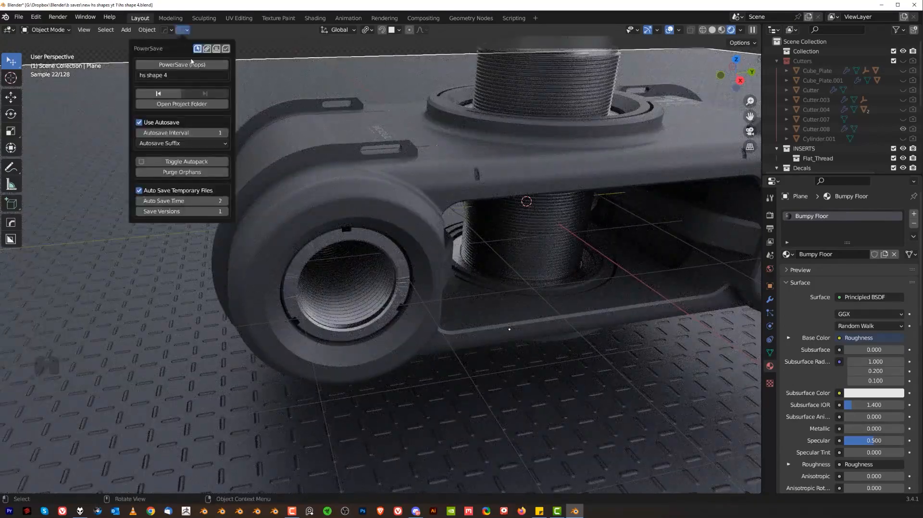
click(212, 64)
scroll(397, 259, up, 2)
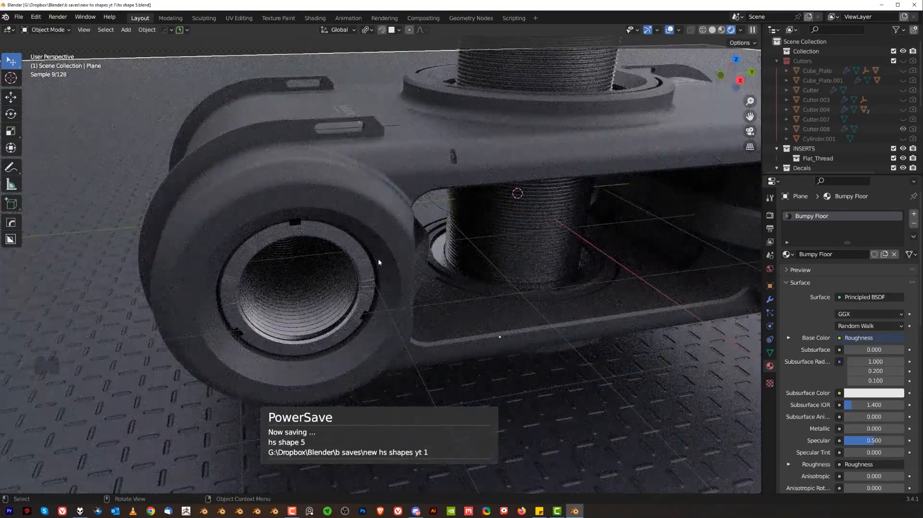
Select the body and show the Asset Browser in a second area with the User Library's BSDF materials
click(397, 259)
key(Tab)
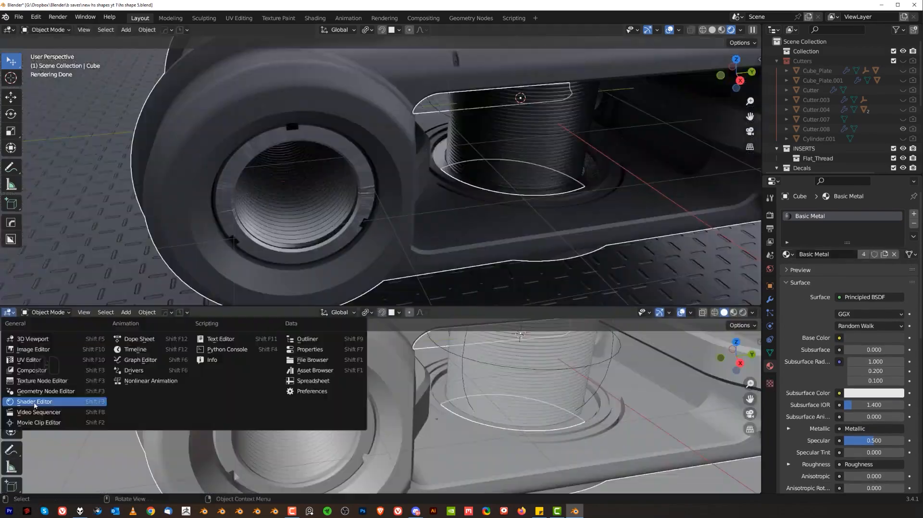
click(34, 401)
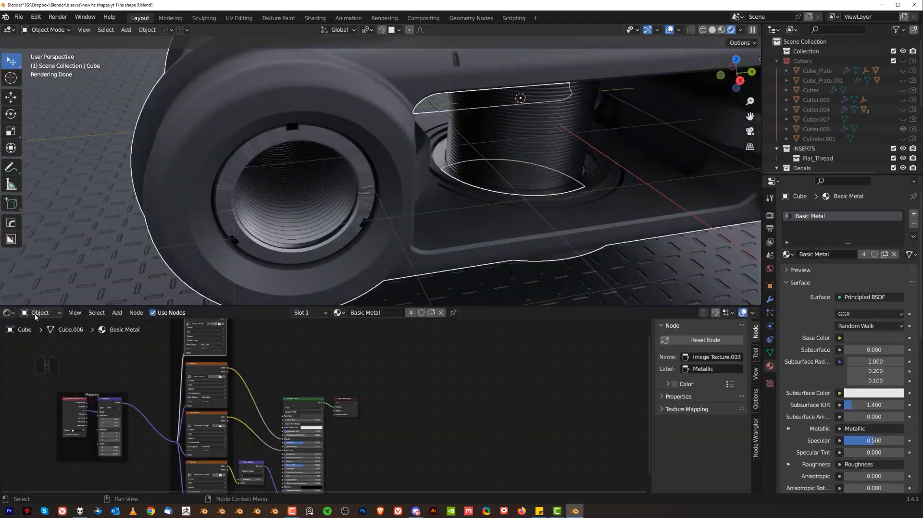
click(9, 313)
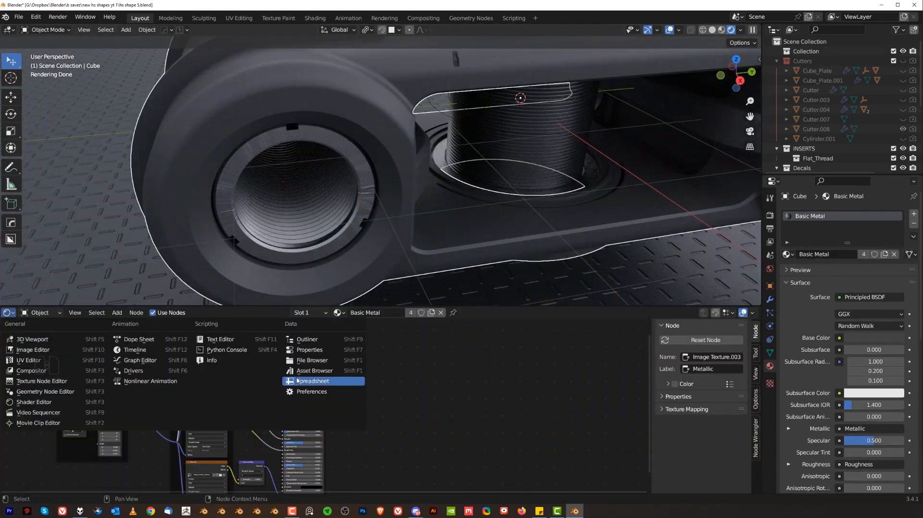
click(303, 371)
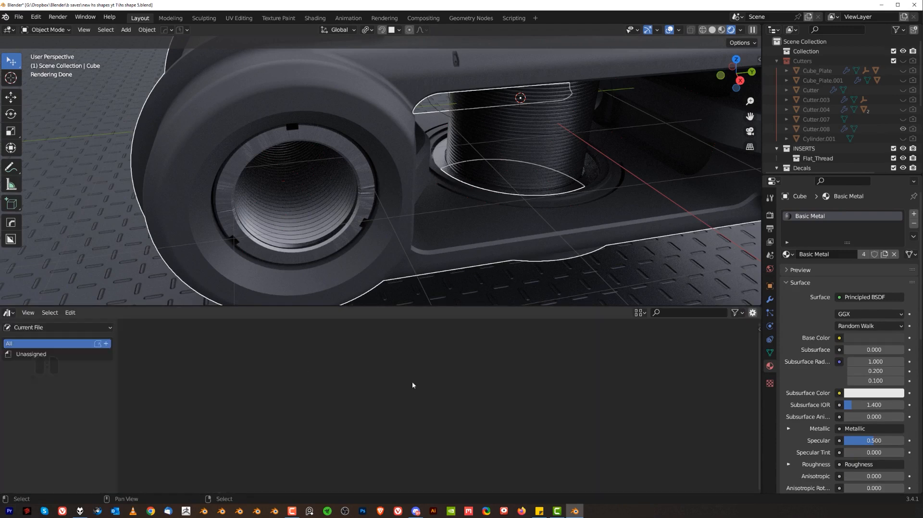
click(61, 328)
click(52, 355)
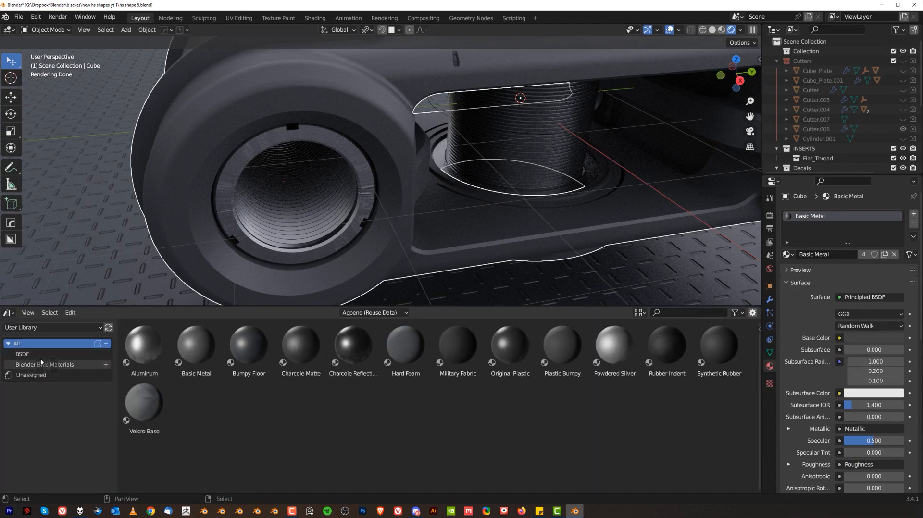
click(40, 356)
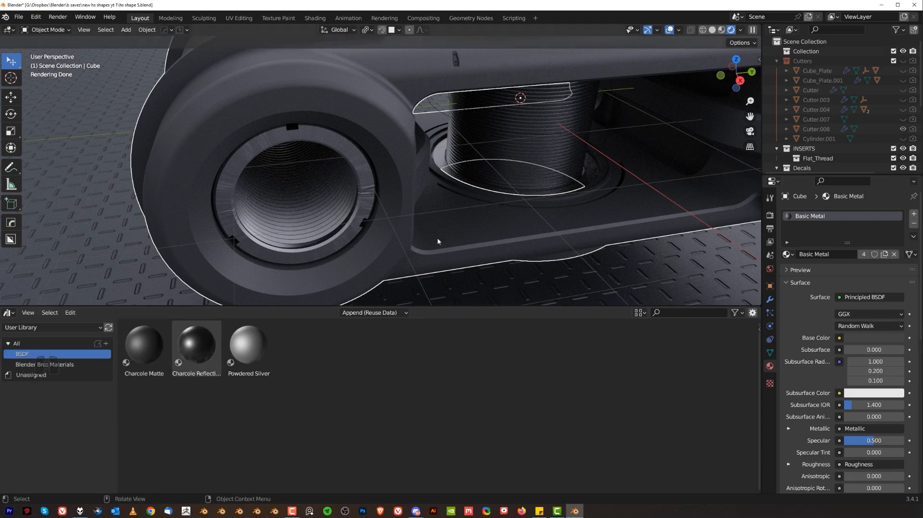
Select the flat face ring around the threaded hole on the body's end and add an empty second material slot
key(Tab)
alt+click(376, 239)
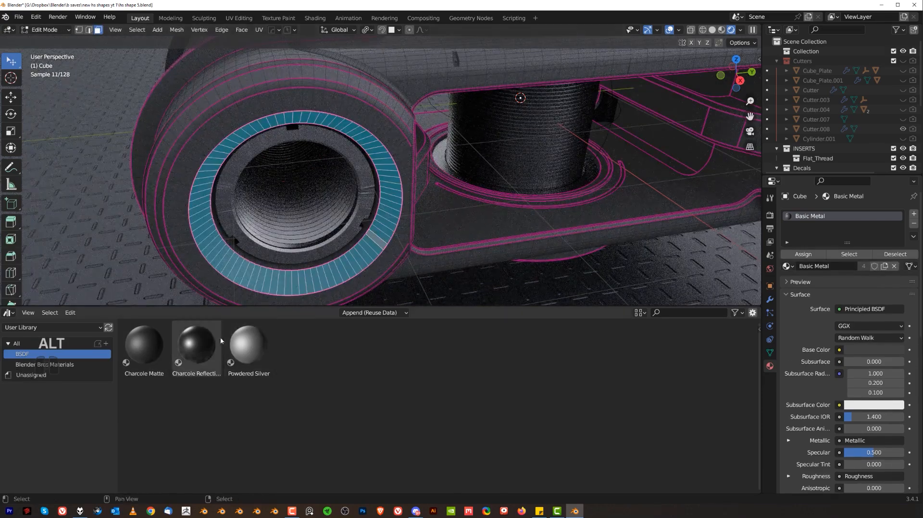
click(247, 345)
click(914, 215)
click(188, 345)
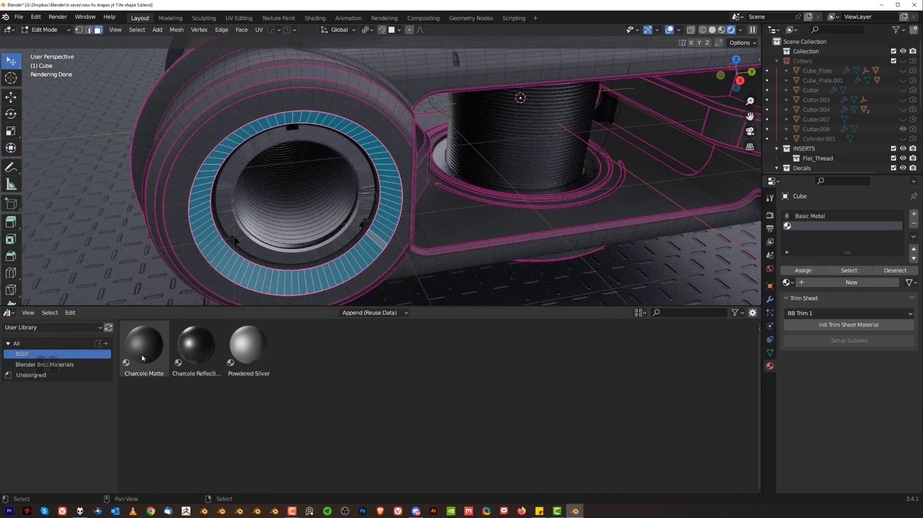
Try to load the Charcole Matte material from the asset library into the body's empty slot
drag(142, 359, 372, 246)
middle_drag(384, 269, 480, 241)
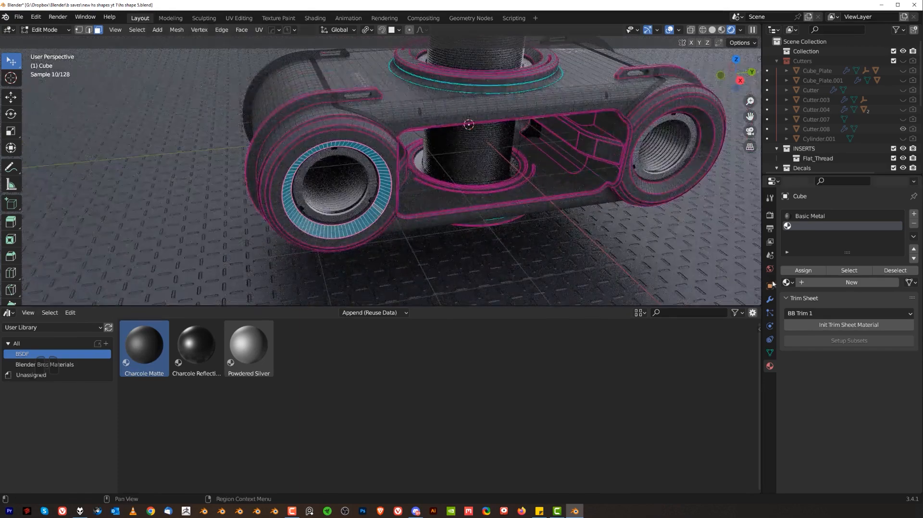
click(787, 283)
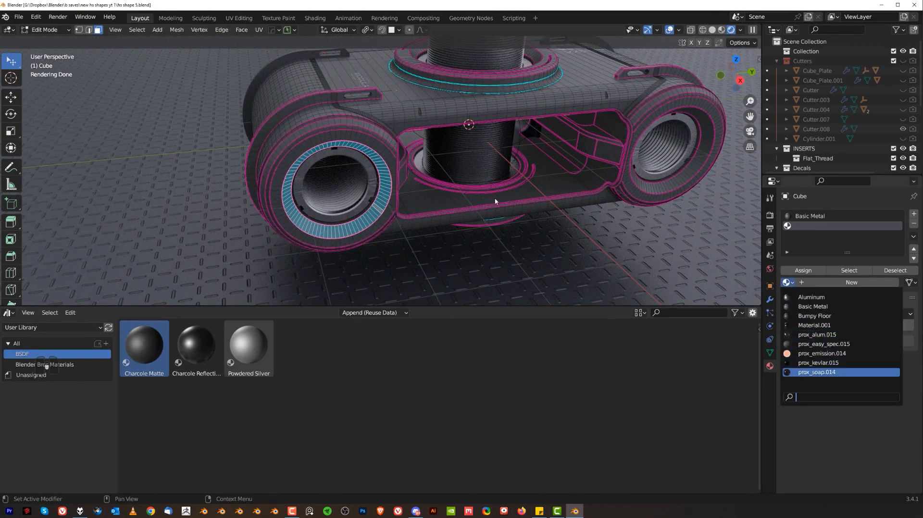
Add a quadsphere, move it clear of the part and apply the Charcole Matte asset to it
scroll(494, 202, down, 6)
key(Tab)
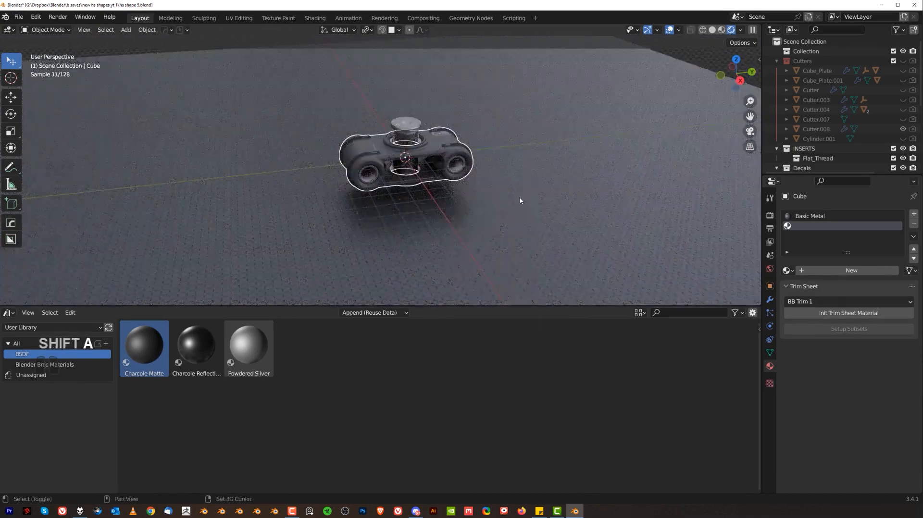
key(shift+a)
click(565, 213)
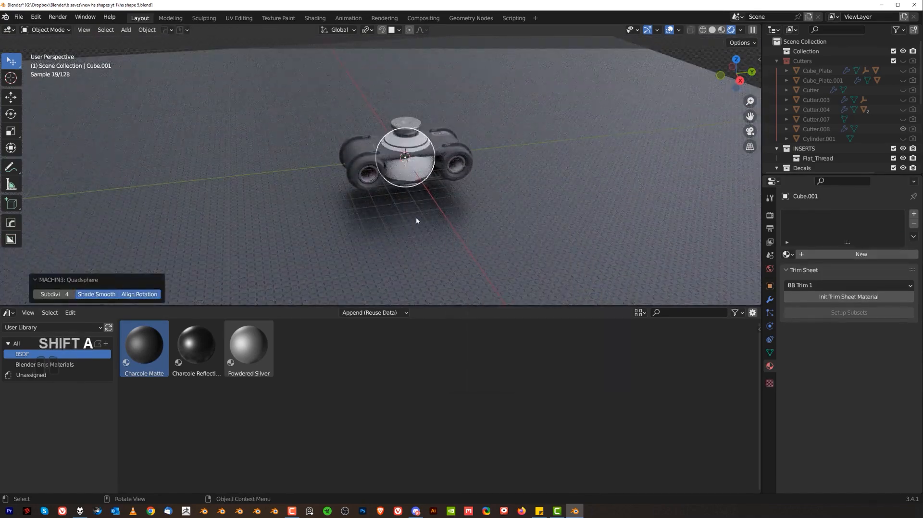
key(g)
click(569, 175)
drag(145, 344, 327, 232)
drag(527, 127, 527, 127)
Reopen the body's mesh and set its empty second material slot to Charcole Matte
scroll(445, 164, up, 5)
shift+middle_drag(414, 192, 358, 222)
click(358, 221)
key(Tab)
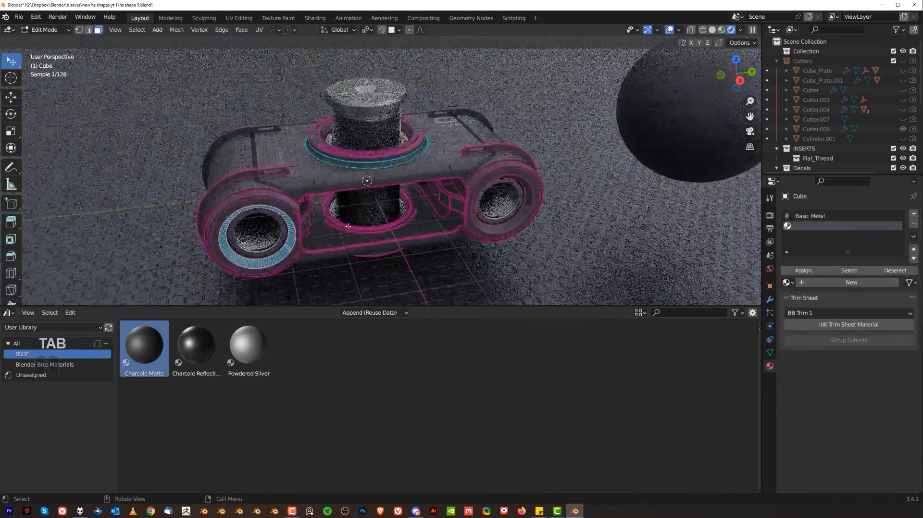
click(787, 283)
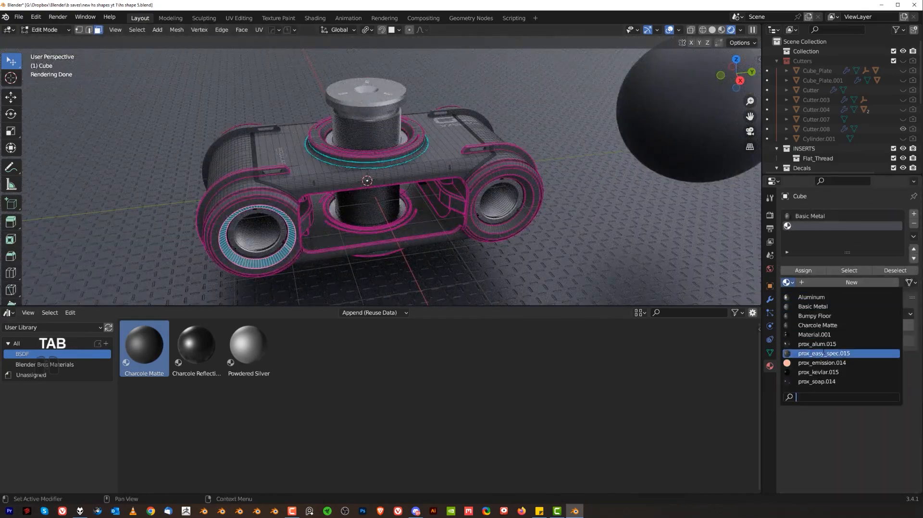
click(817, 326)
scroll(332, 231, up, 4)
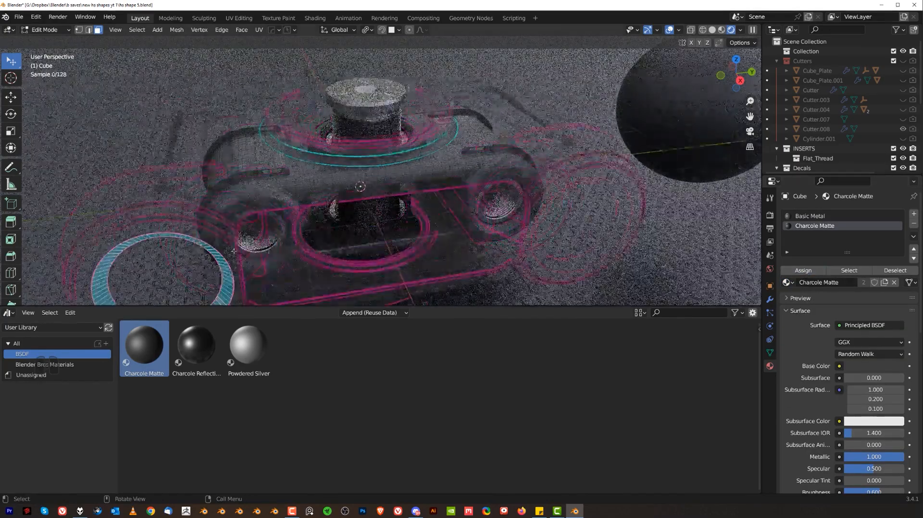
Return to Object Mode and delete the helper sphere
key(Tab)
scroll(332, 232, down, 5)
click(663, 116)
key(x)
click(655, 127)
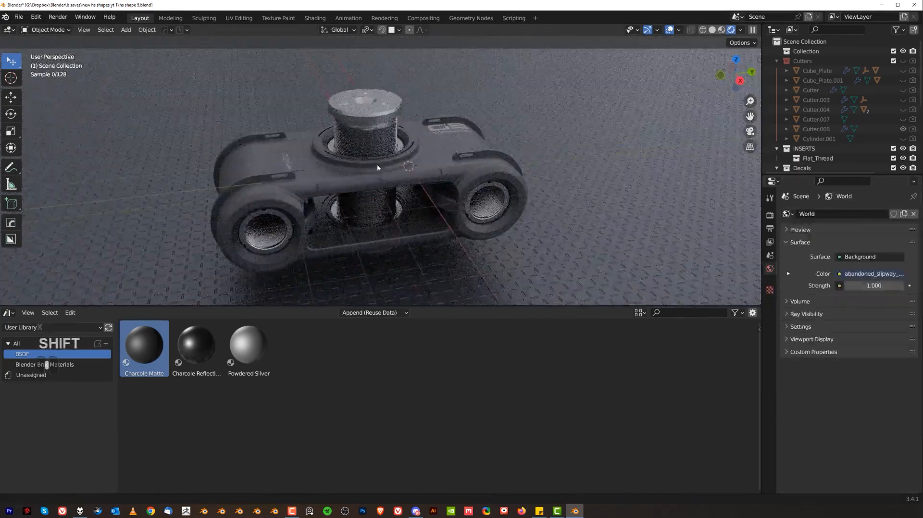
Reopen the body's mesh for editing with the face ring around the threaded hole selected
scroll(376, 180, up, 6)
scroll(377, 180, up, 2)
shift+middle_drag(420, 182, 267, 109)
click(404, 222)
key(Tab)
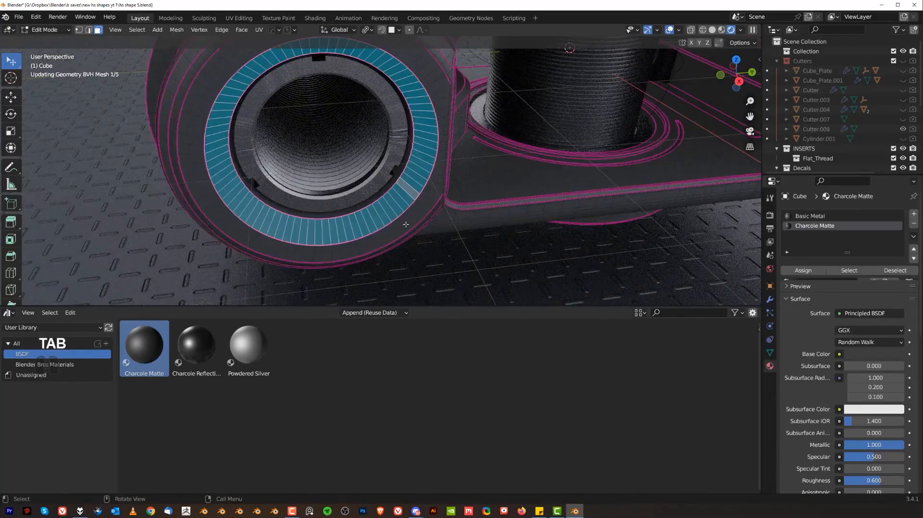
scroll(404, 222, up, 2)
Try the trims of the BB Trim 8 sheet on the selected face ring
key(d)
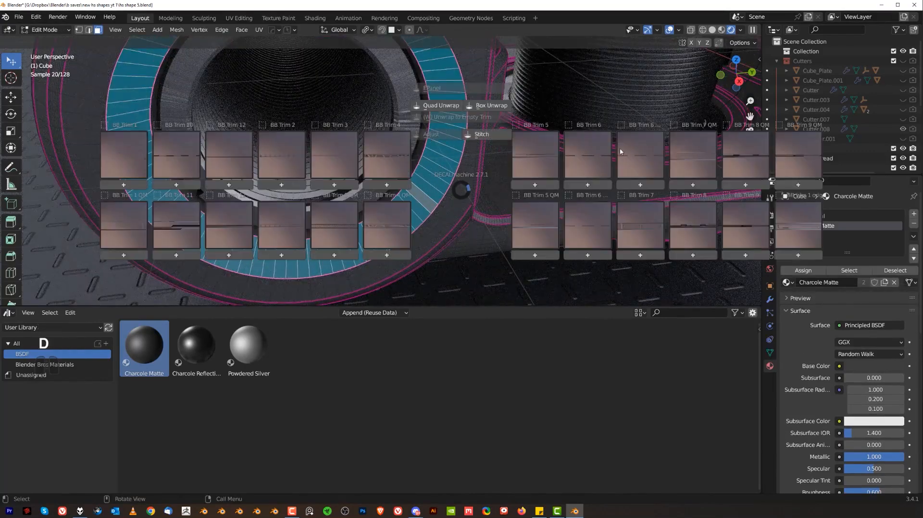
click(698, 214)
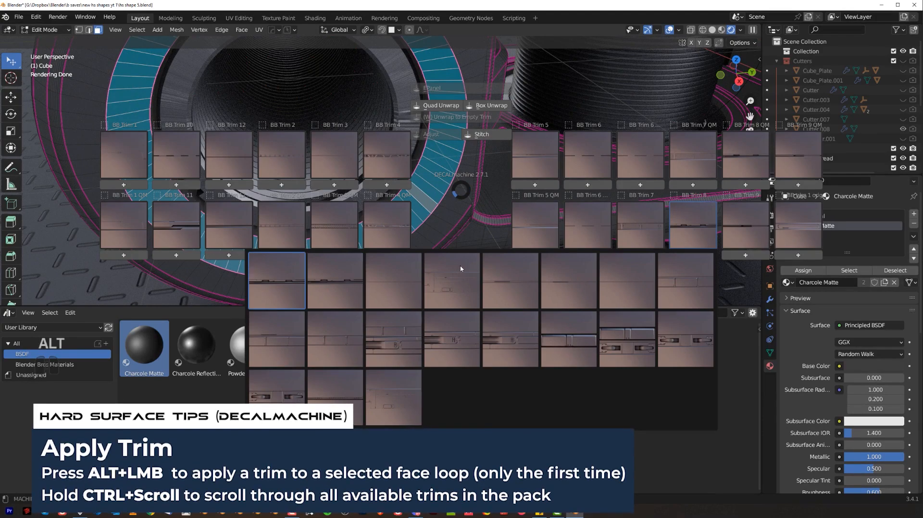
alt+click(464, 270)
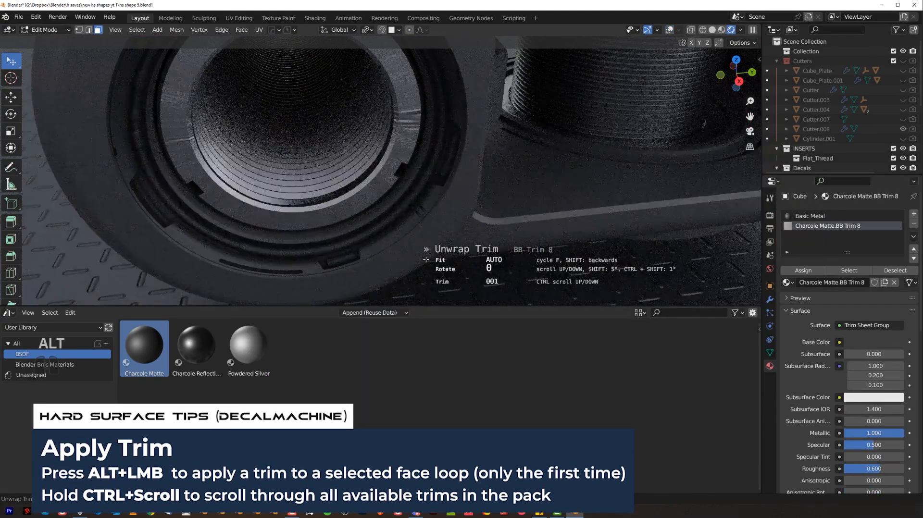
ctrl+scroll(426, 259, up, 11)
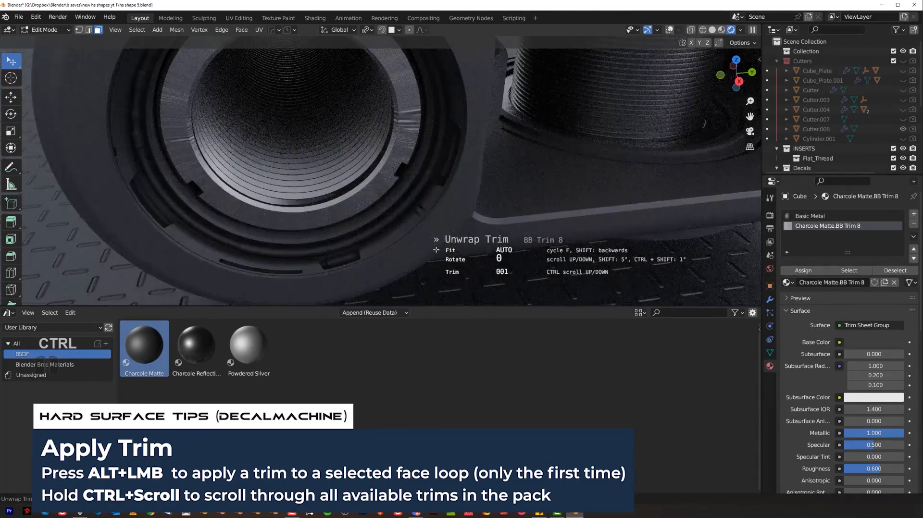
key(Escape)
Apply the BB Trim 9 sheet to the selected face ring with Unwrap Trim, using trim 007
key(d)
alt+click(701, 245)
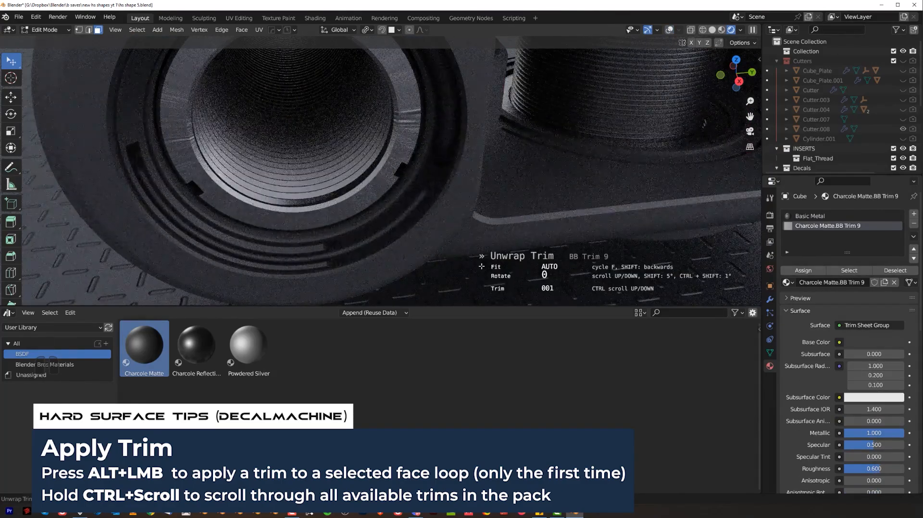
ctrl+scroll(481, 265, up, 2)
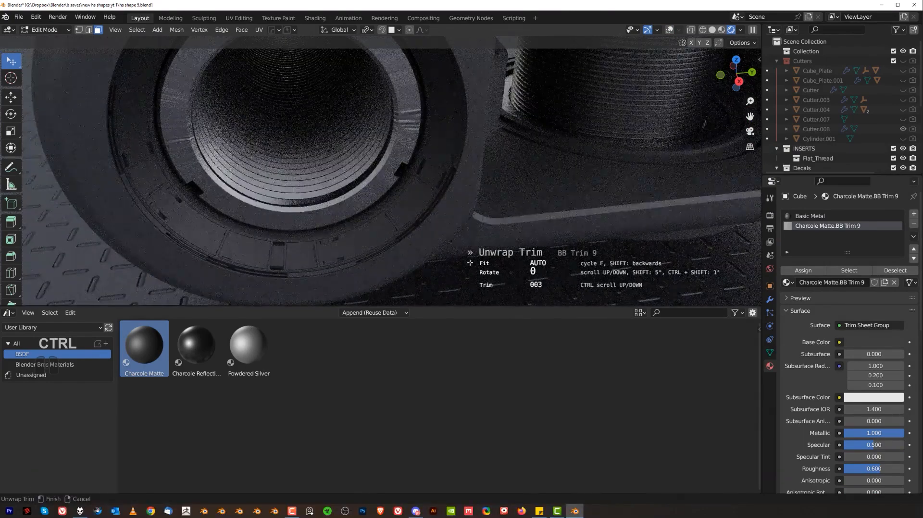
ctrl+scroll(470, 263, up, 5)
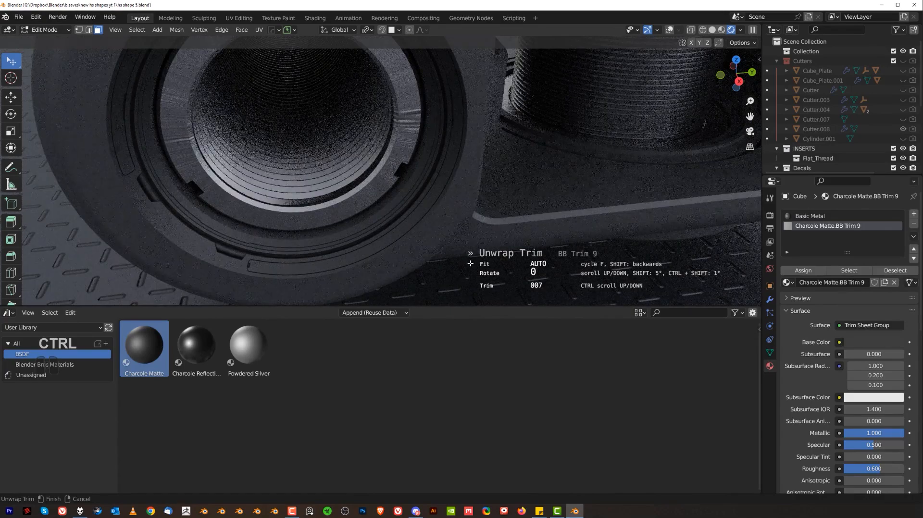
click(472, 263)
scroll(472, 263, down, 6)
Symmetrize the body along Y from negative to positive so the trimmed ring is copied to the other end
key(Tab)
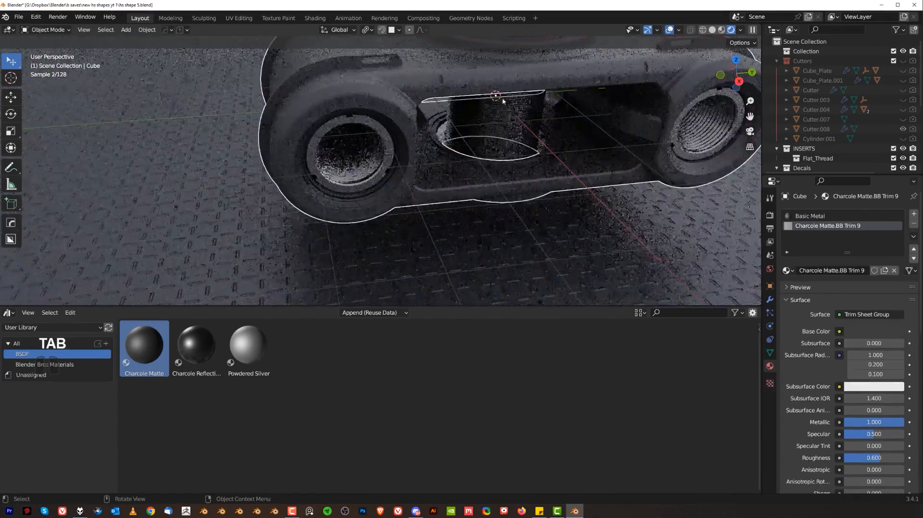
key(Tab)
key(alt+x)
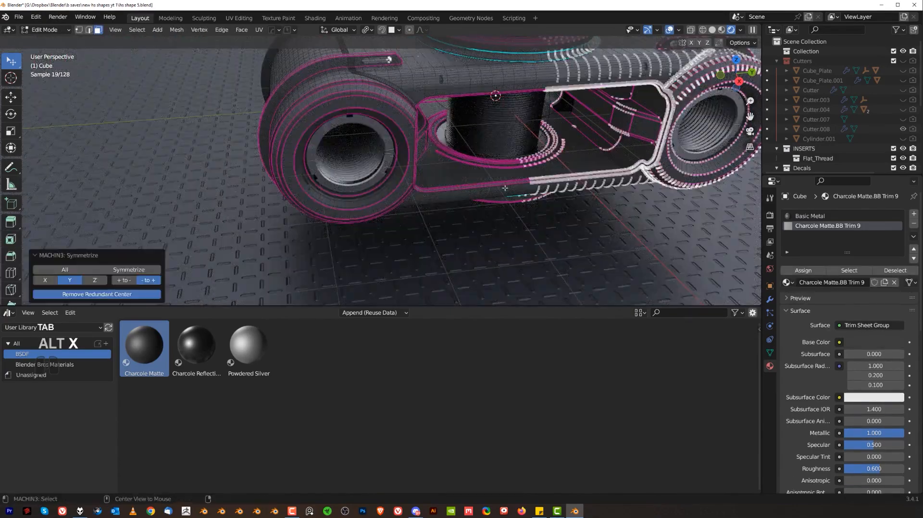
key(Tab)
Insert decal 019 from the Blender Bros January 2022 library on the rounded rim above the near threaded hole
shift+middle_drag(524, 134, 324, 174)
scroll(324, 174, up, 3)
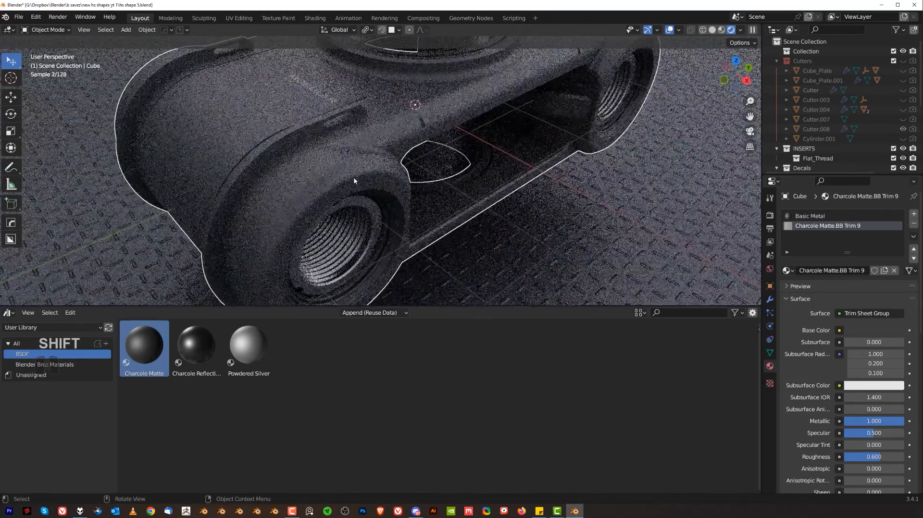
shift+middle_drag(294, 213, 368, 168)
key(d)
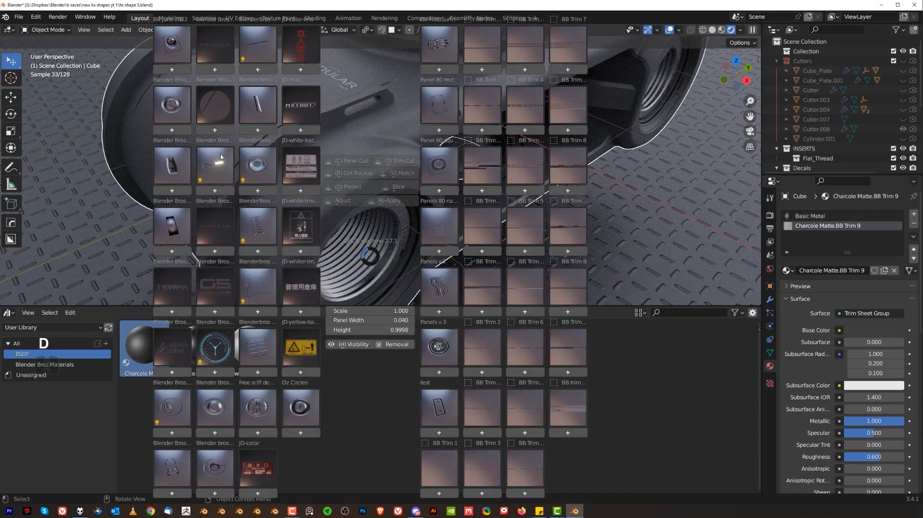
mouse_move(220, 43)
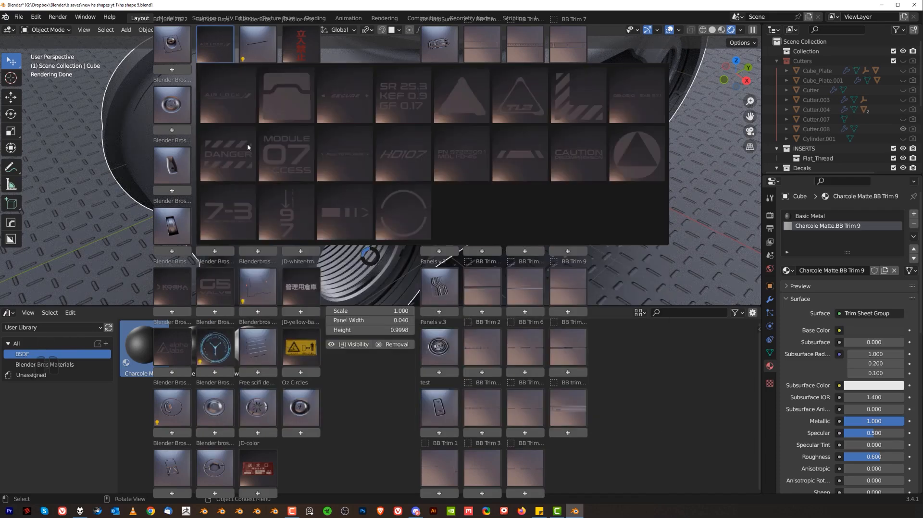
click(345, 230)
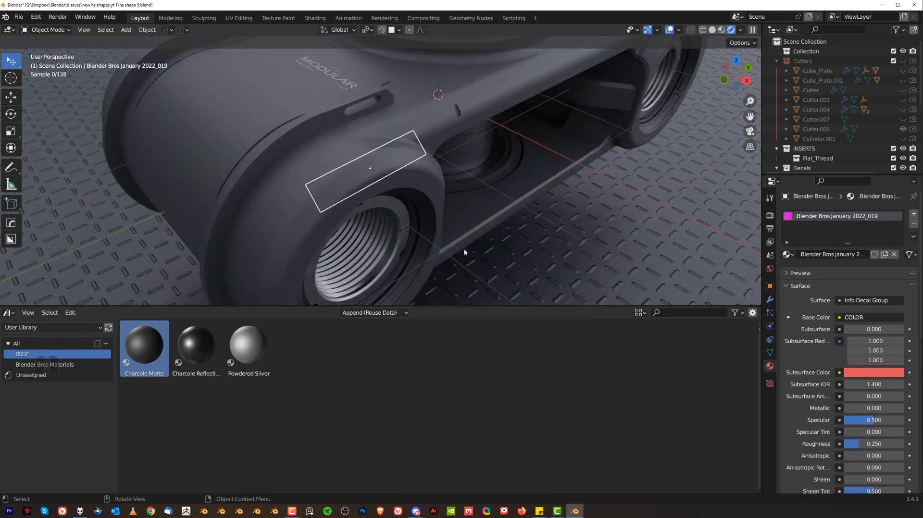
Shrink the new decal to a small marking on the rim, finishing with a scale of about 0.494
key(s)
click(396, 202)
key(s)
middle_drag(396, 202, 362, 185)
click(384, 187)
Snap the 3D cursor to the aluminum ring plate inside the threaded hole and make the 3D cursor the pivot point
key(grave)
click(312, 200)
key(grave)
click(366, 210)
key(KP_5)
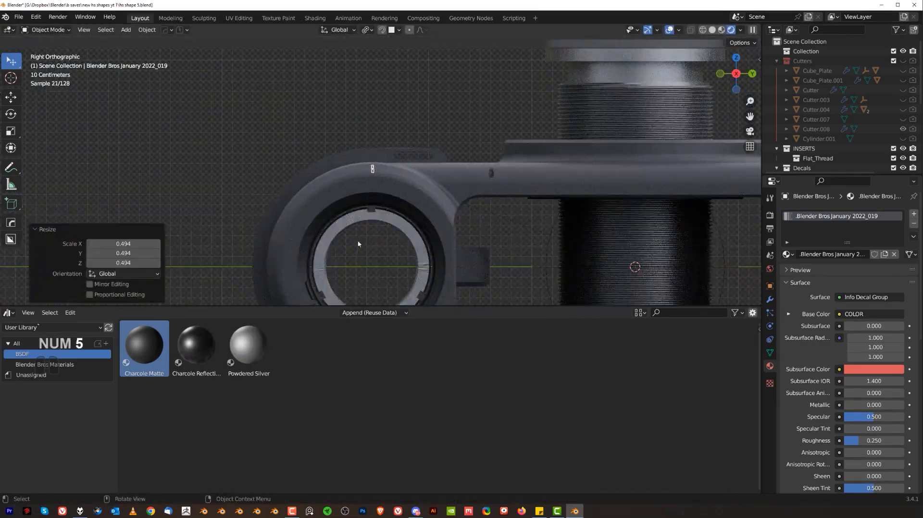
shift+click(391, 209)
key(shift+s)
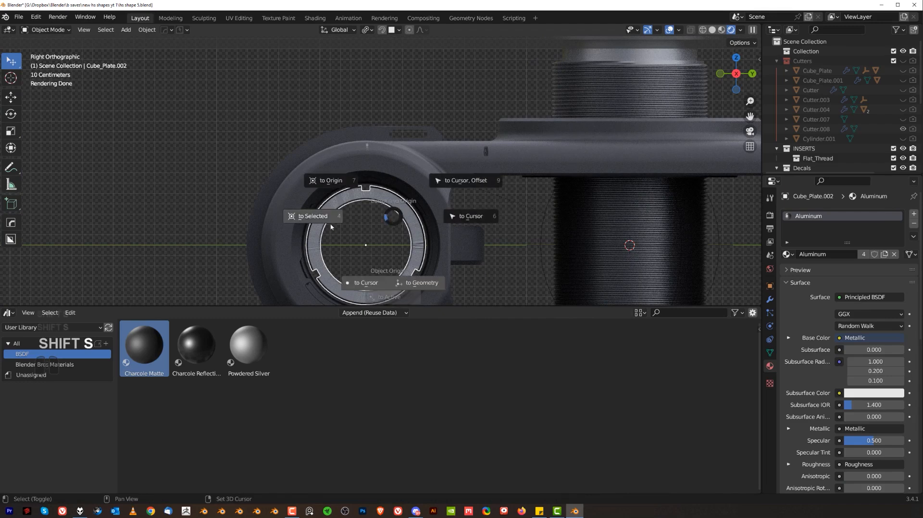
click(331, 227)
click(369, 30)
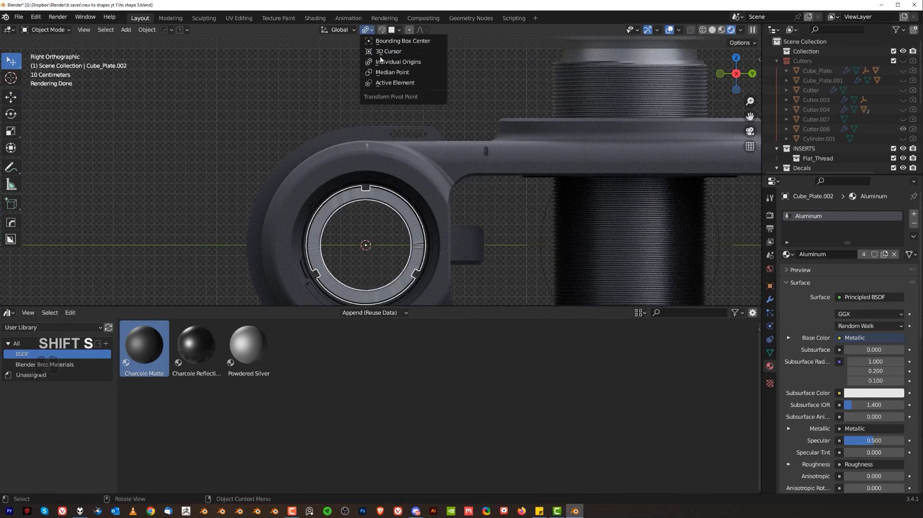
click(384, 51)
Rotate the small rim decal about 40.7° around the hole's centre in the right orthographic view
click(385, 152)
key(r)
click(479, 179)
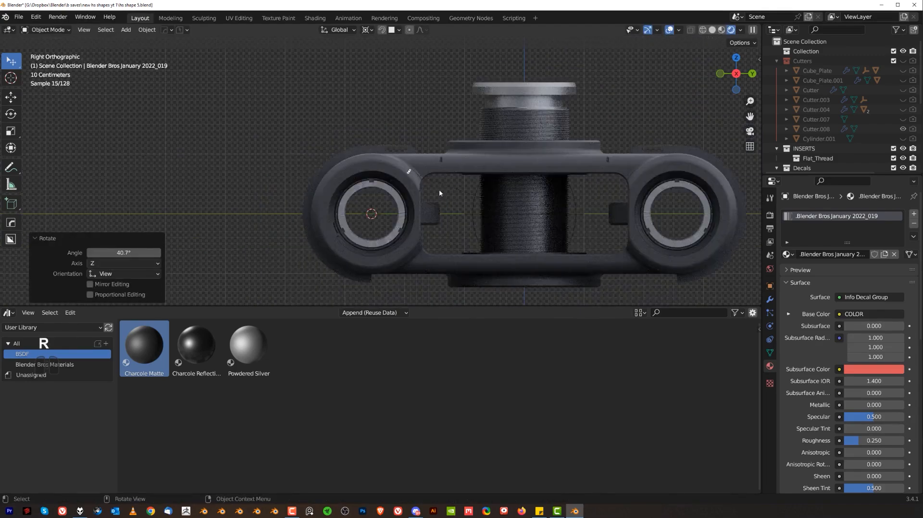
Duplicate the rim decal and rotate the copy -85° around the hole's centre
scroll(440, 193, up, 1)
key(shift+d)
key(r)
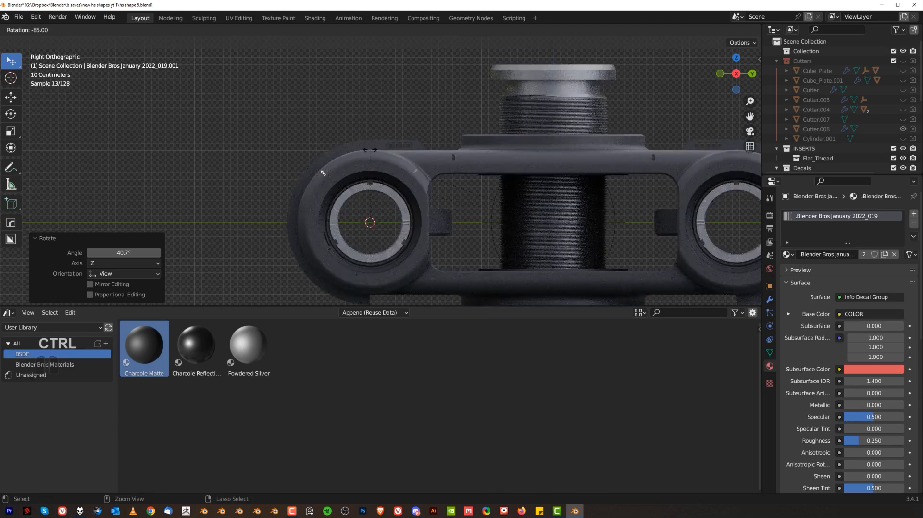
click(304, 183)
scroll(380, 168, up, 3)
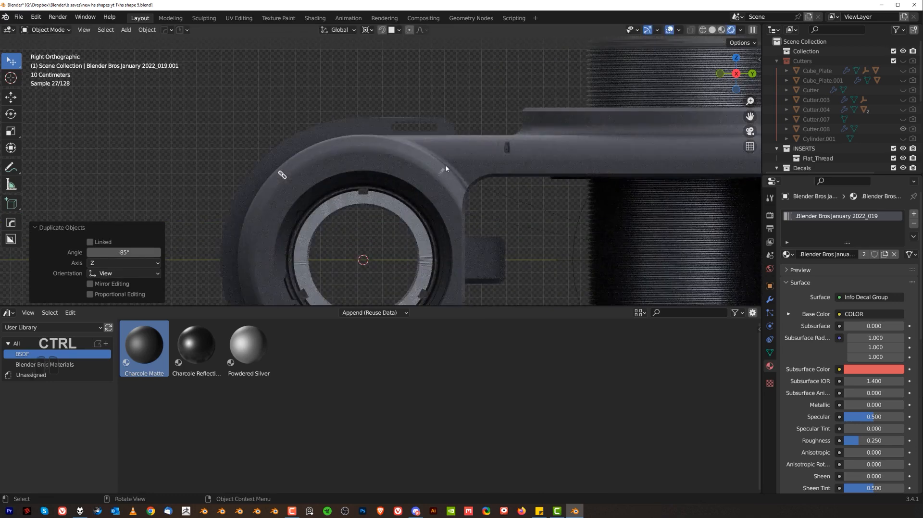
Project both rim decals onto the curved body surface with DECALmachine's Project
click(445, 167)
click(440, 174)
key(d)
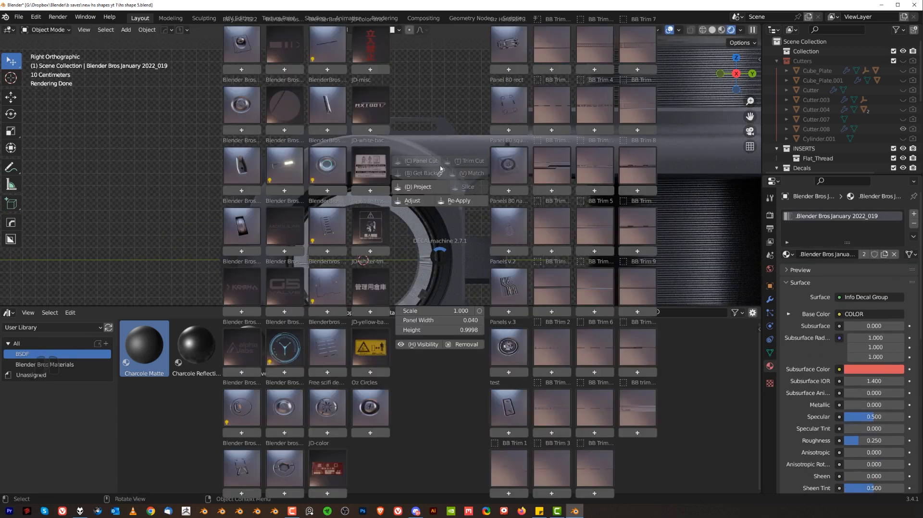
click(428, 194)
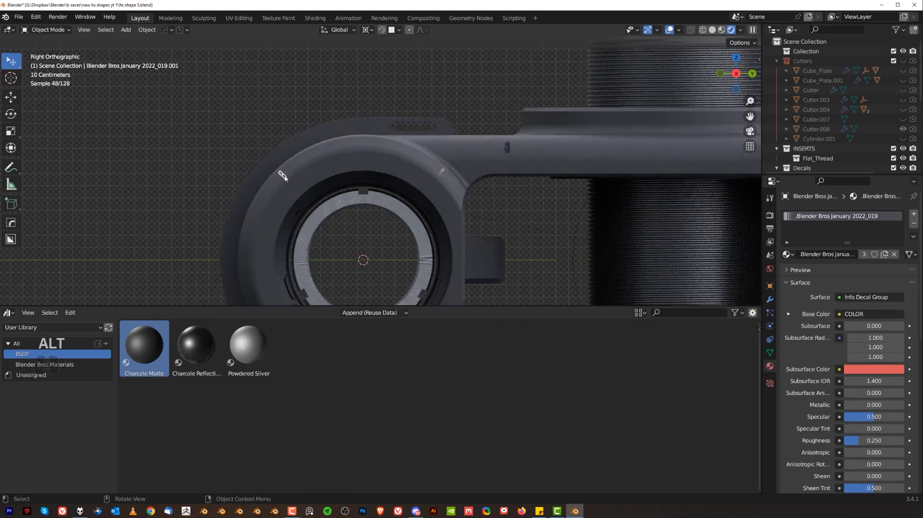
key(d)
alt+click(272, 189)
Mirror the two projected rim decals along Y across the body to the other threaded hole
scroll(424, 172, down, 2)
click(423, 171)
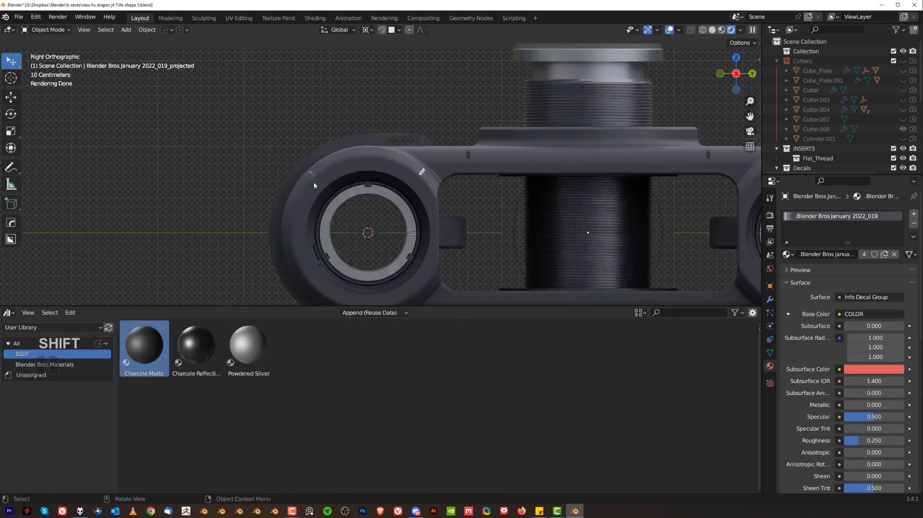
click(446, 159)
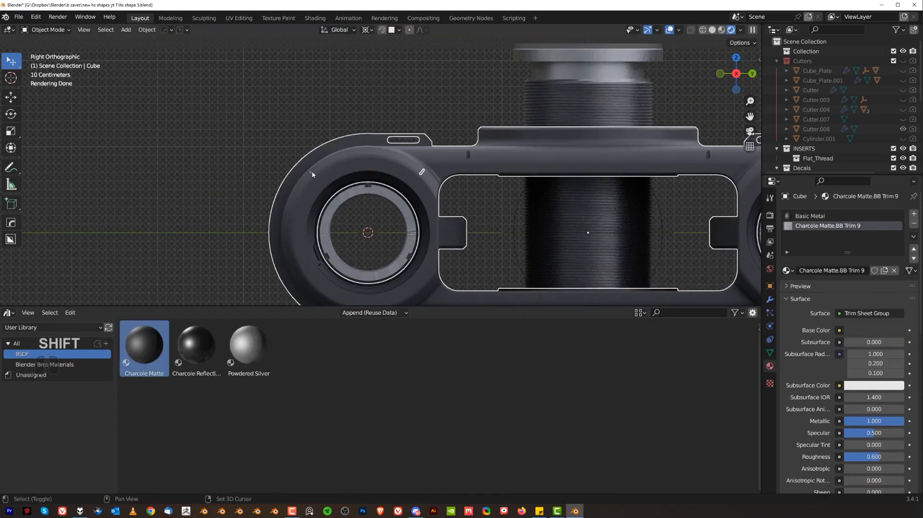
shift+click(447, 159)
shift+click(447, 159)
key(alt+x)
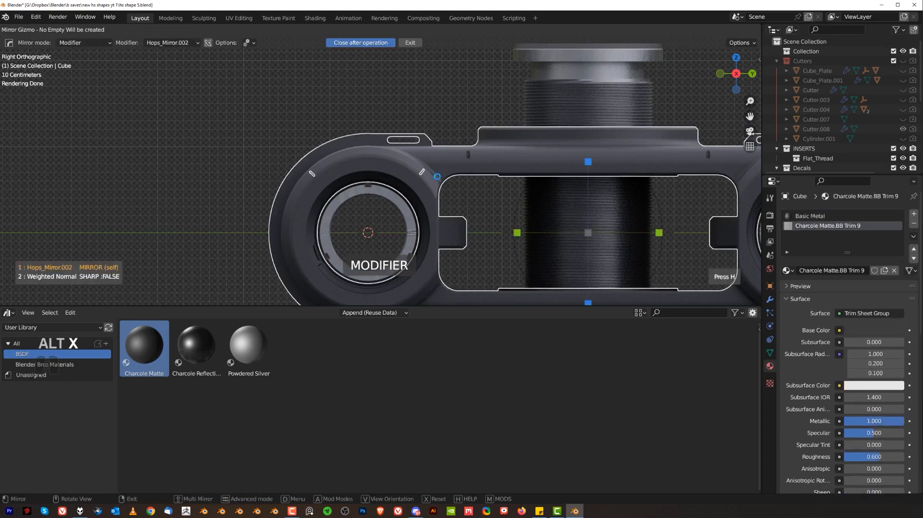
click(515, 229)
scroll(406, 123, down, 1)
middle_drag(390, 137, 445, 214)
key(KP_5)
scroll(433, 221, up, 1)
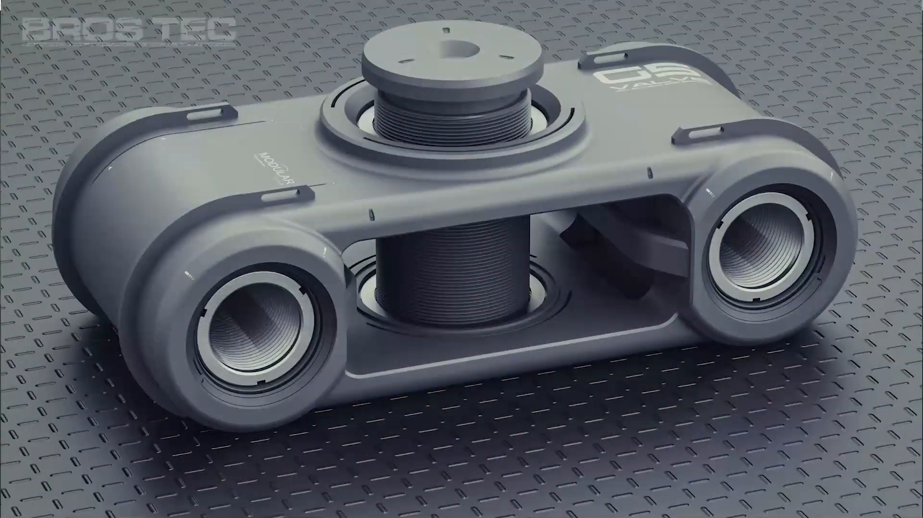